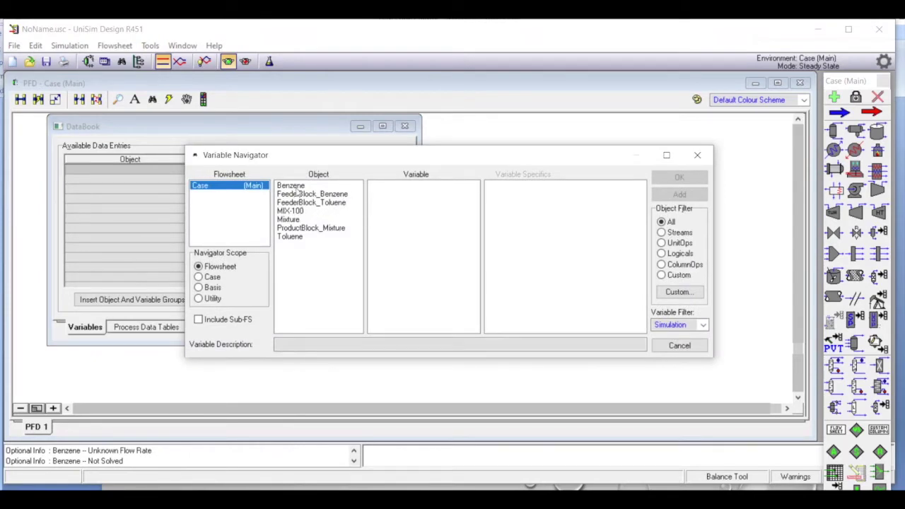
Step: Add the Benzene stream's Molar Flow to the DataBook variables
left_click(297, 187)
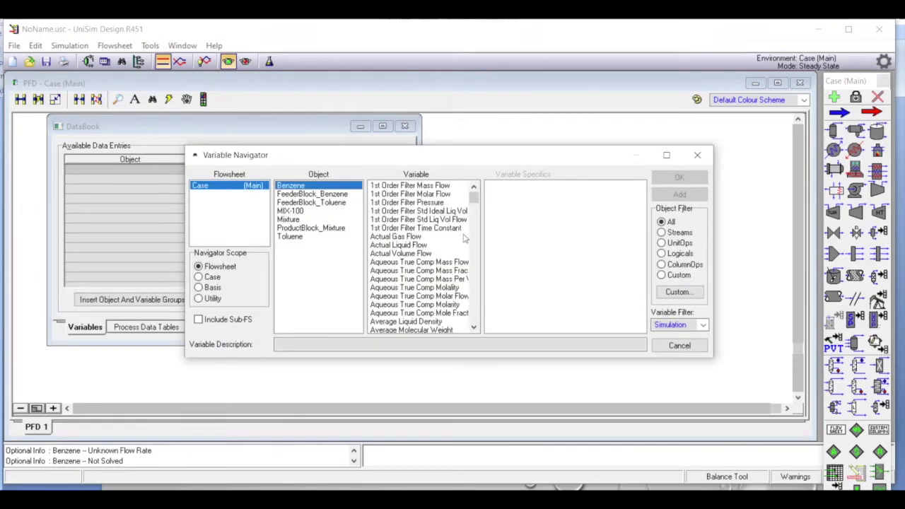
left_click_drag(475, 201, 472, 267)
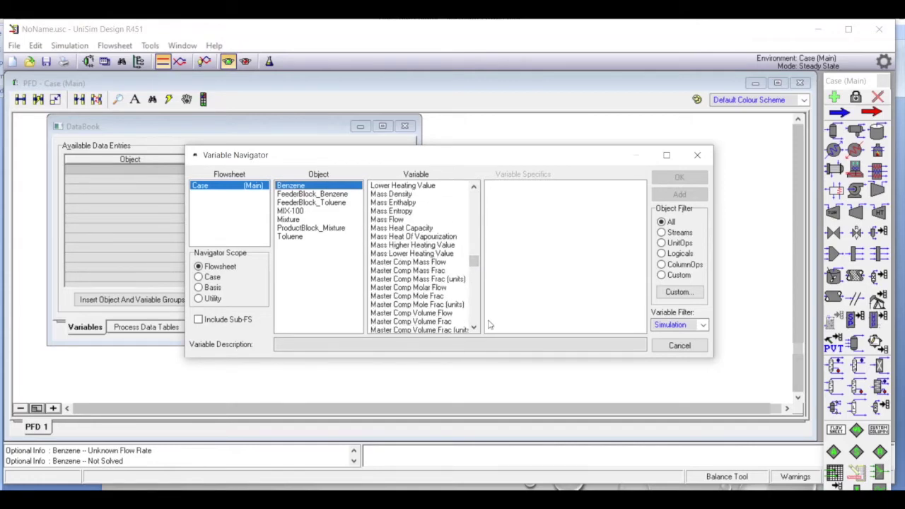
left_click_drag(473, 328, 473, 328)
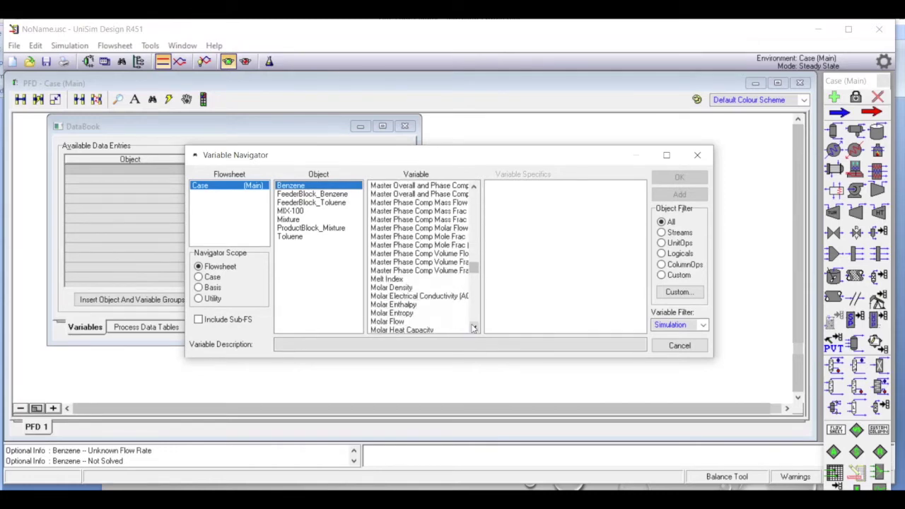
left_click(394, 321)
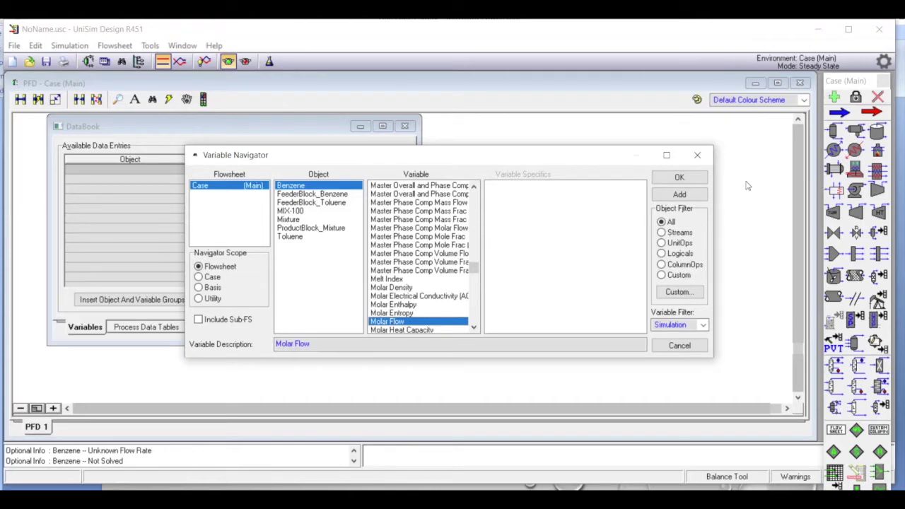
left_click(691, 194)
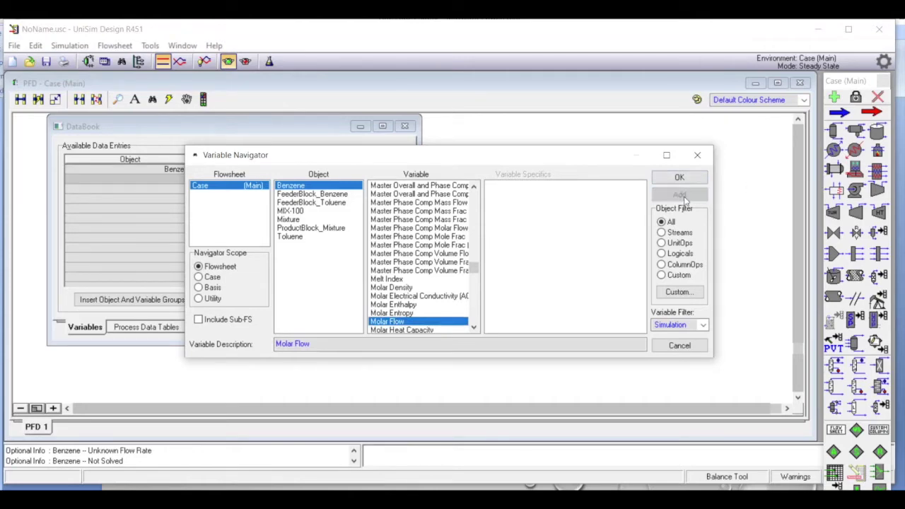
Step: Add the Mixture stream's Temperature to the DataBook variables
left_click_drag(424, 158, 478, 231)
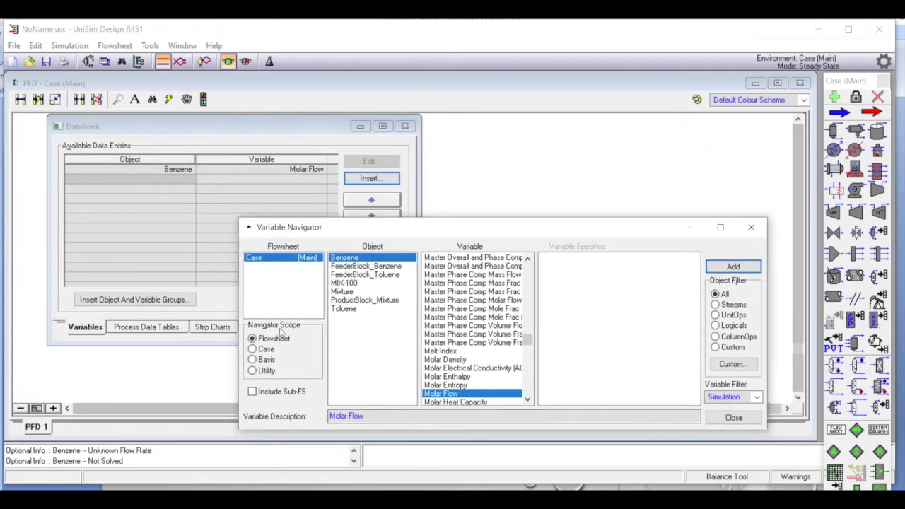
left_click(342, 292)
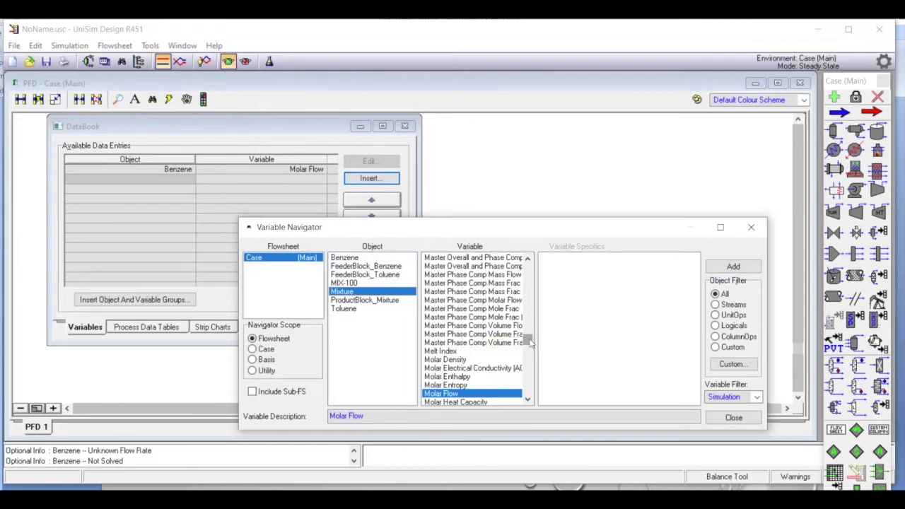
left_click_drag(528, 341, 526, 381)
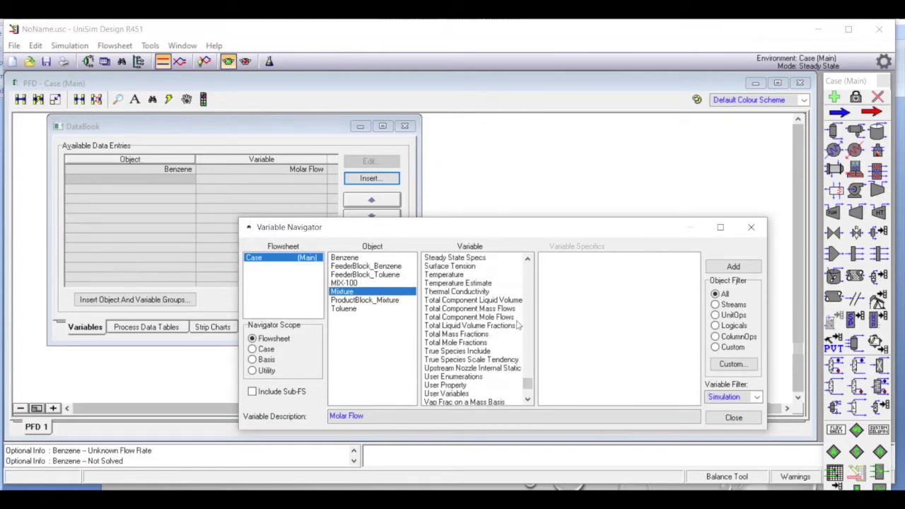
left_click(438, 275)
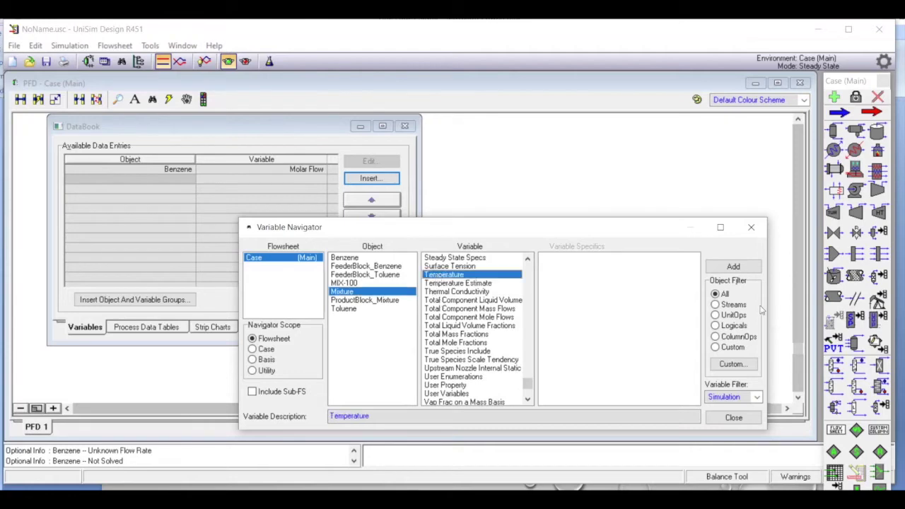
left_click(731, 267)
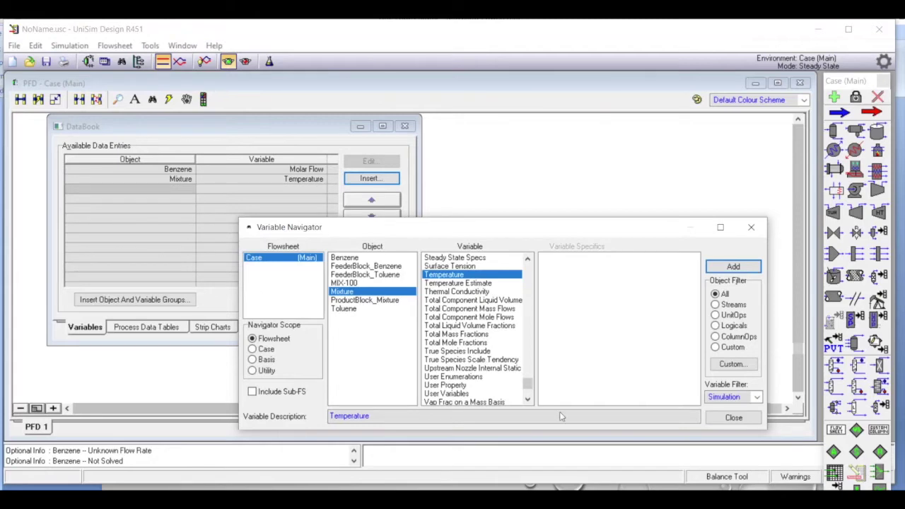
Step: Add the Mixture stream's Phase Comp Mole Frac for Benzene in the Liquid Phase to the DataBook variables
left_click_drag(527, 385, 534, 359)
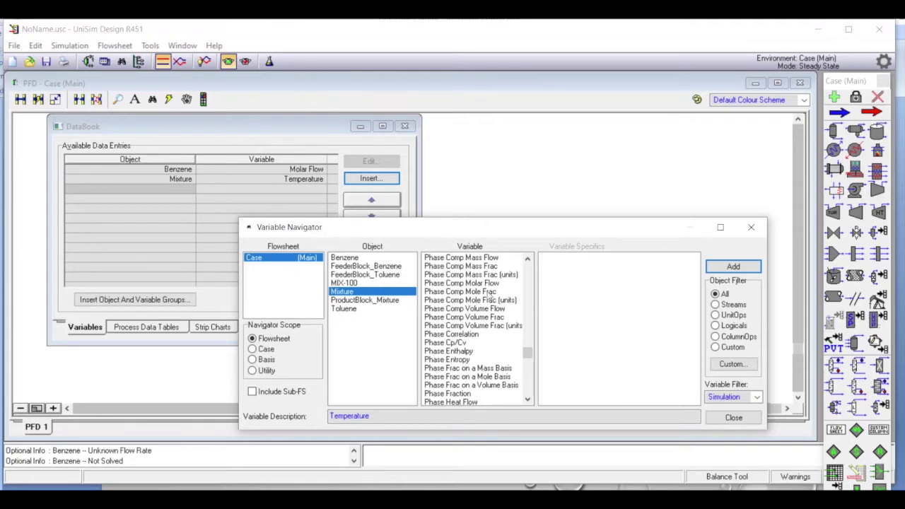
left_click(489, 292)
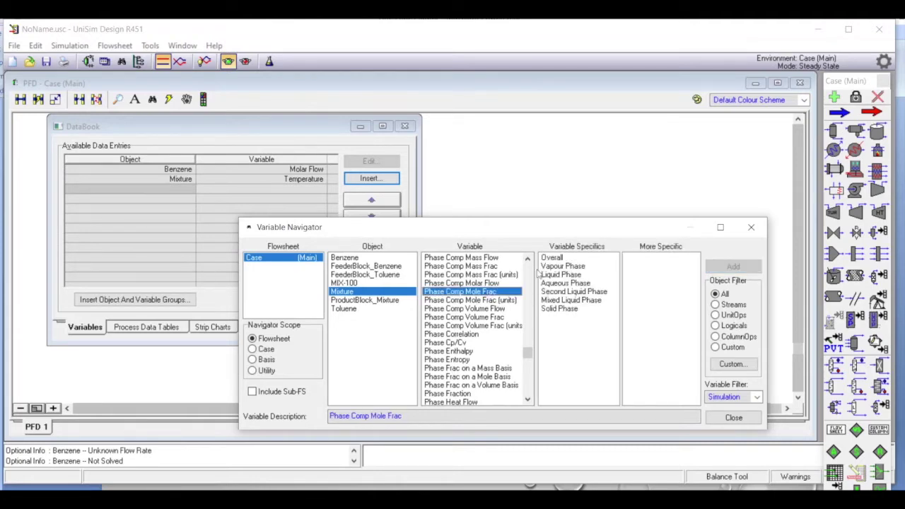
left_click(579, 276)
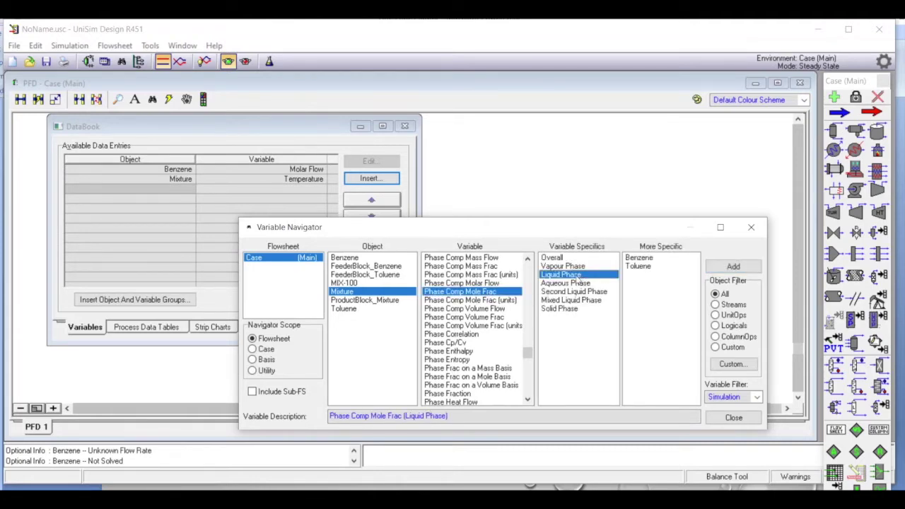
left_click(638, 258)
left_click(719, 271)
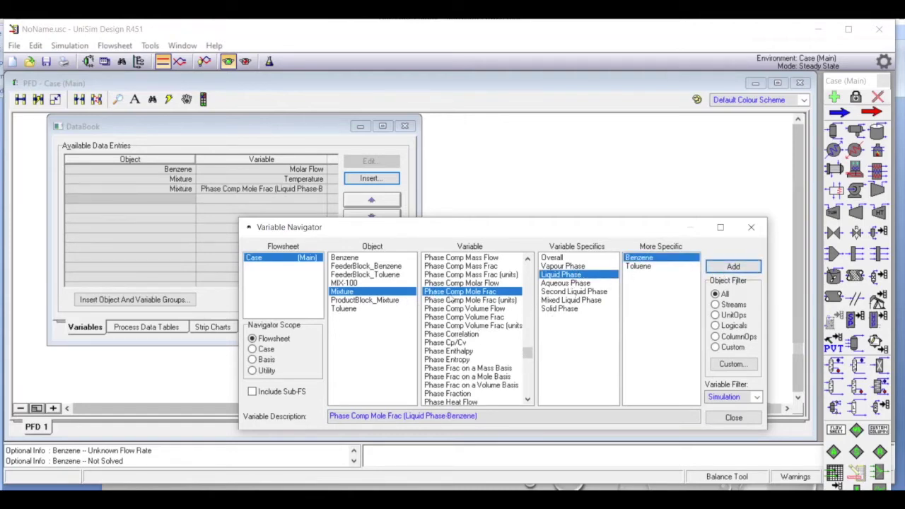
Step: Add the Mixture stream's Phase Comp Mole Frac for Benzene in the Vapour Phase and close the Variable Navigator
left_click(559, 265)
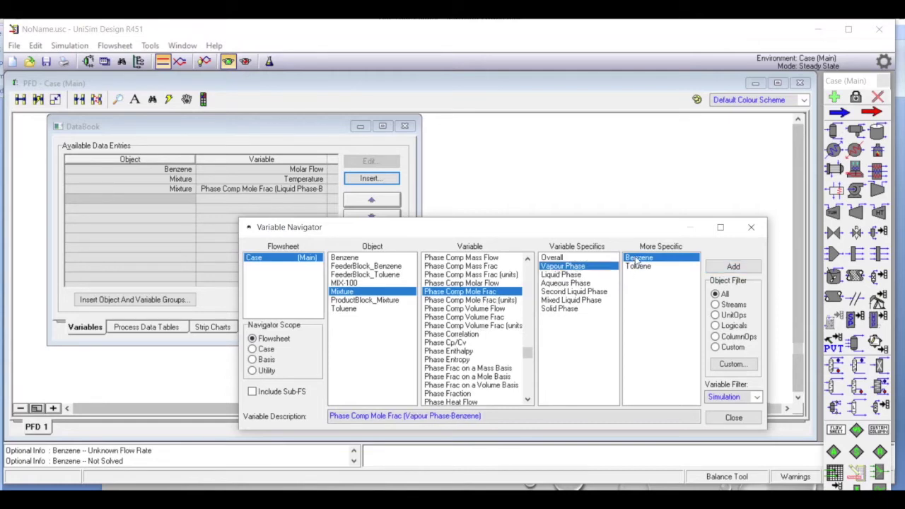
left_click(733, 267)
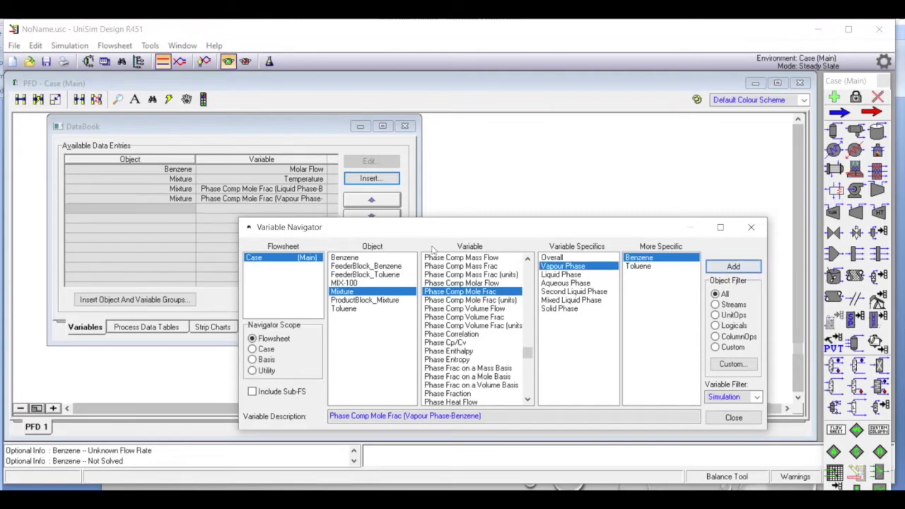
left_click(751, 227)
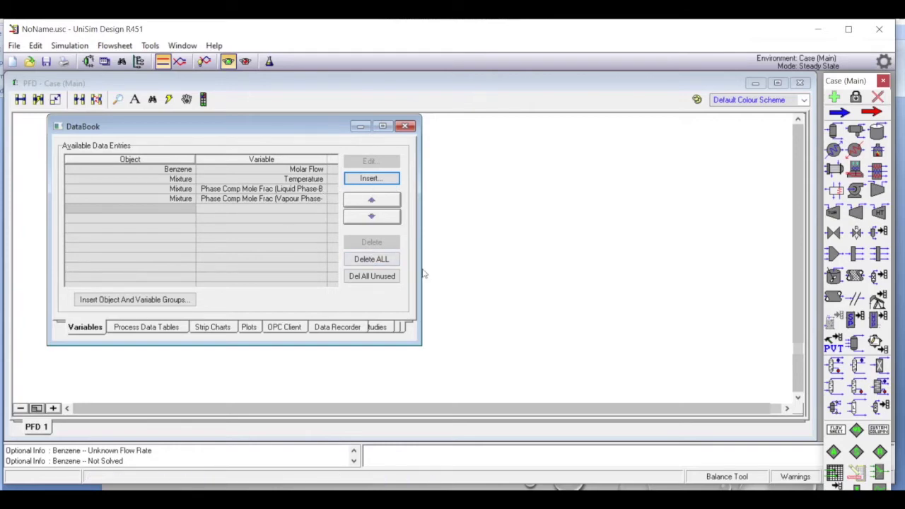
Step: Widen the DataBook window and create a new case study in it
left_click_drag(422, 273, 634, 288)
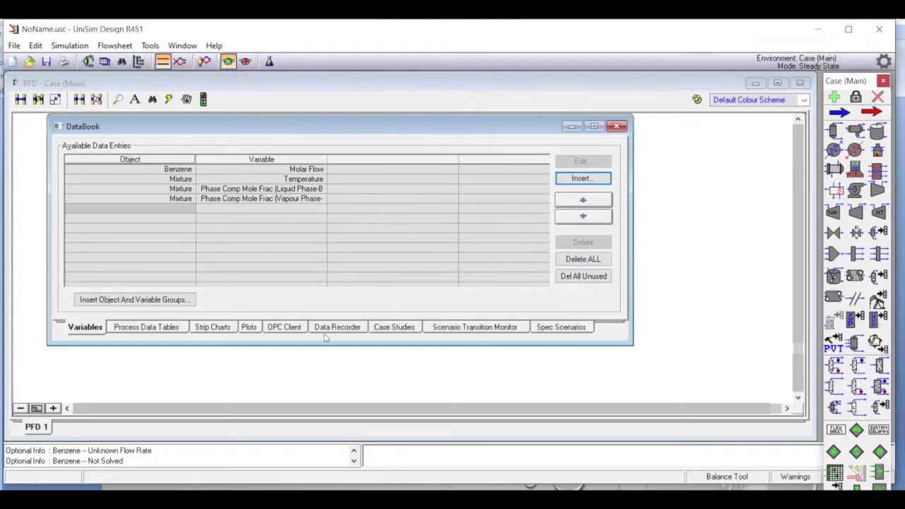
left_click(404, 327)
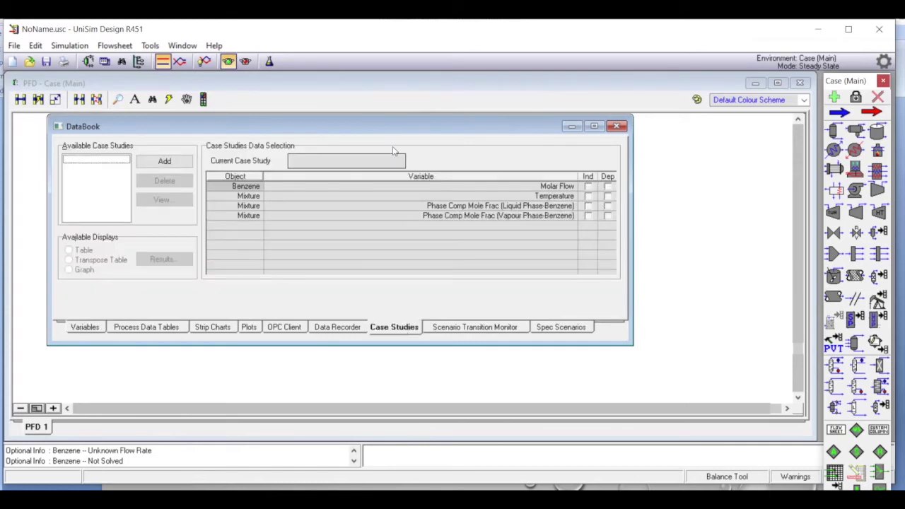
left_click(332, 161)
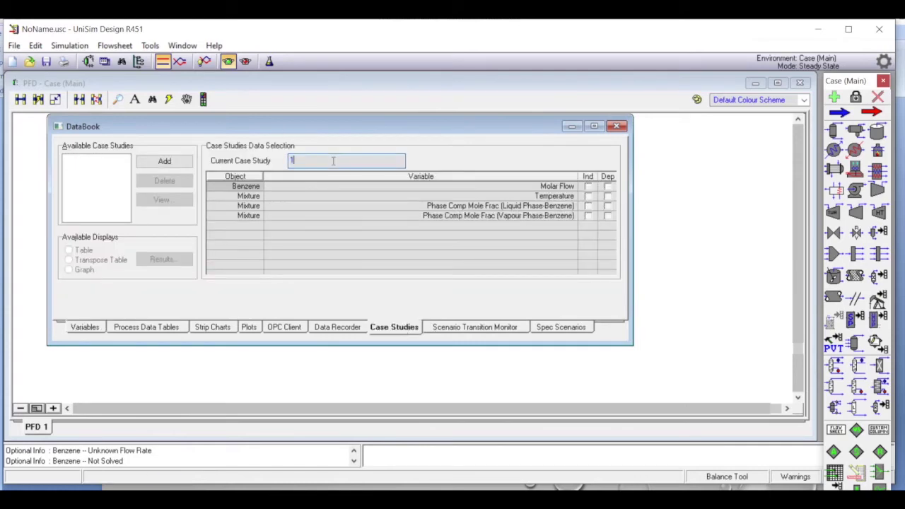
left_click(164, 162)
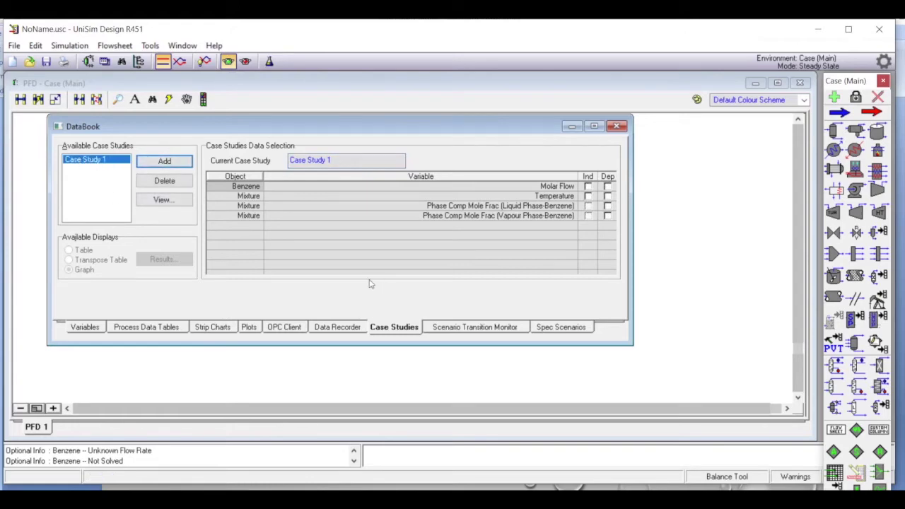
Step: Make Benzene Molar Flow the independent variable, and Mixture Temperature and both benzene phase mole fractions the dependent variables of the case study
left_click(587, 187)
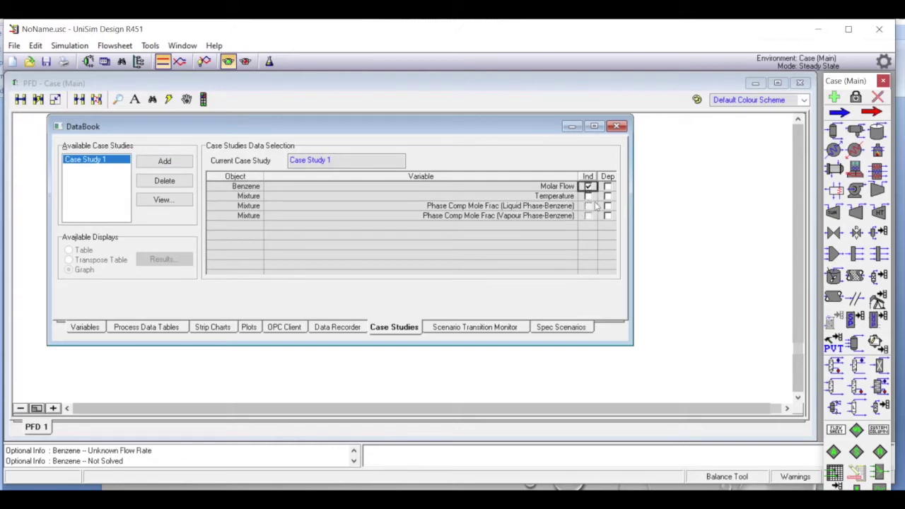
left_click(607, 196)
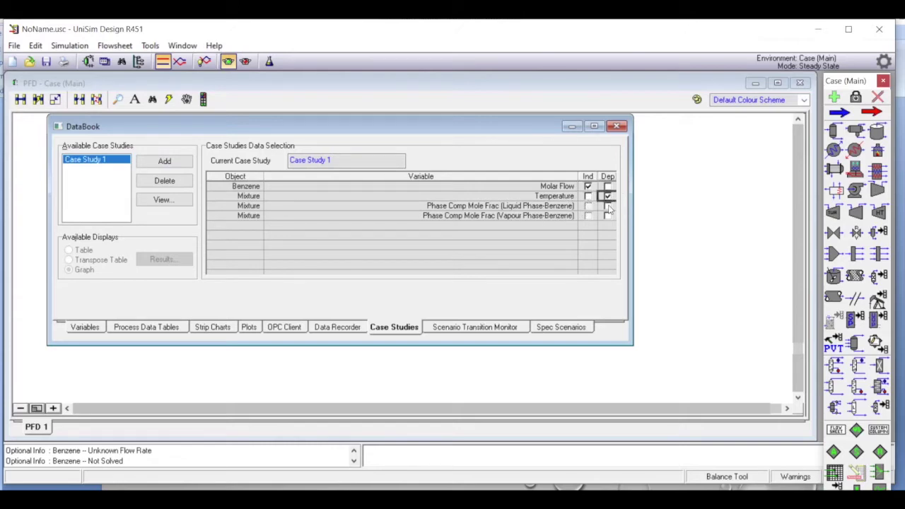
left_click(608, 206)
left_click(607, 216)
left_click(607, 206)
Step: Open the case study setup and set the Benzene Molar Flow low bound to 0 and high bound to 2 kgmole/h
left_click(178, 202)
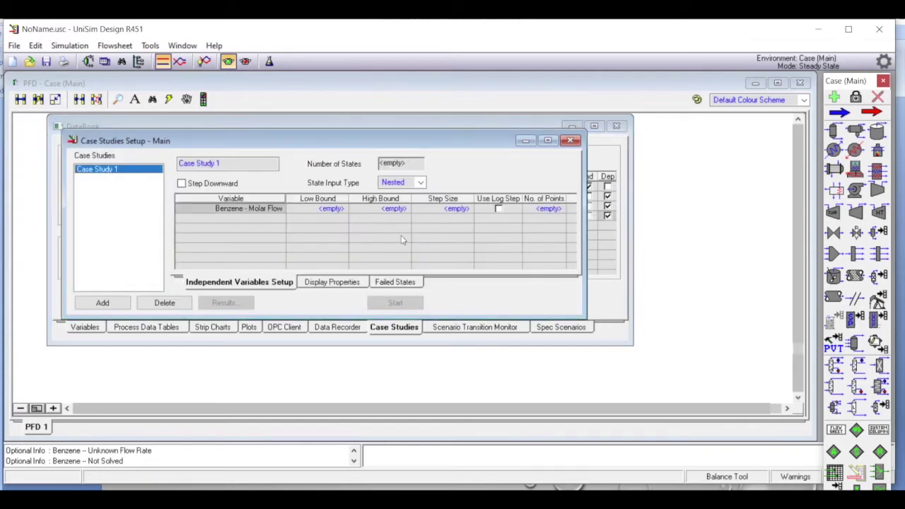
left_click(334, 213)
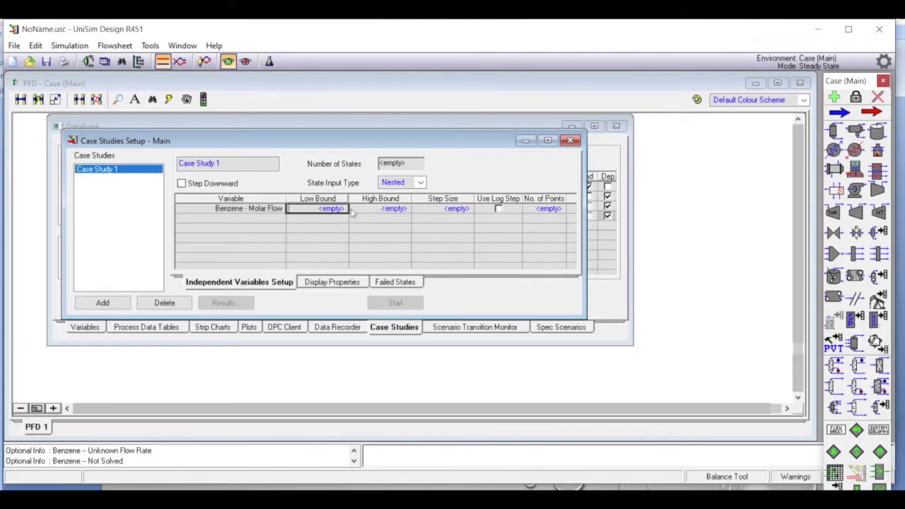
type("0")
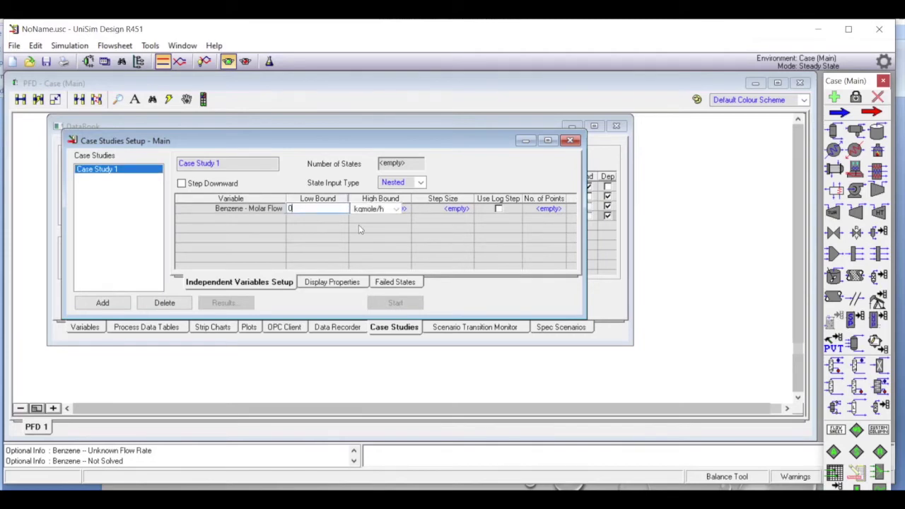
key("Return")
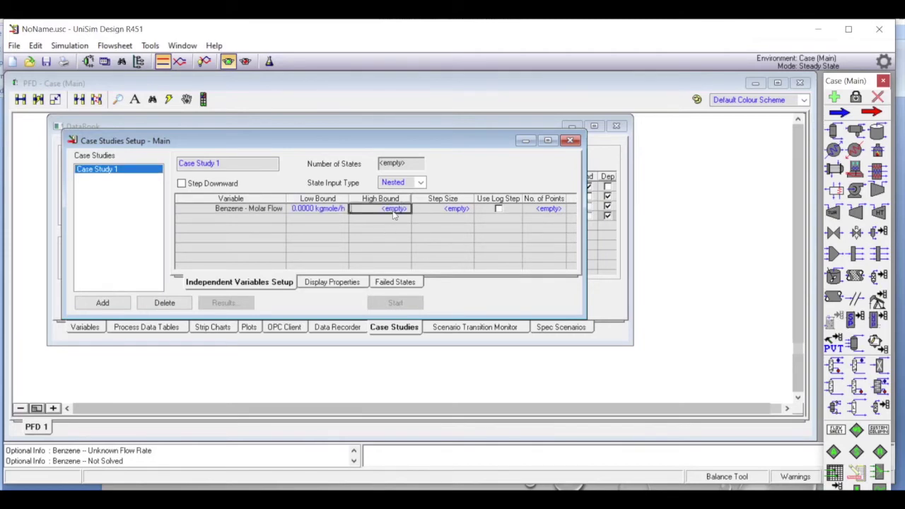
type("0")
key("BackSpace")
type("2")
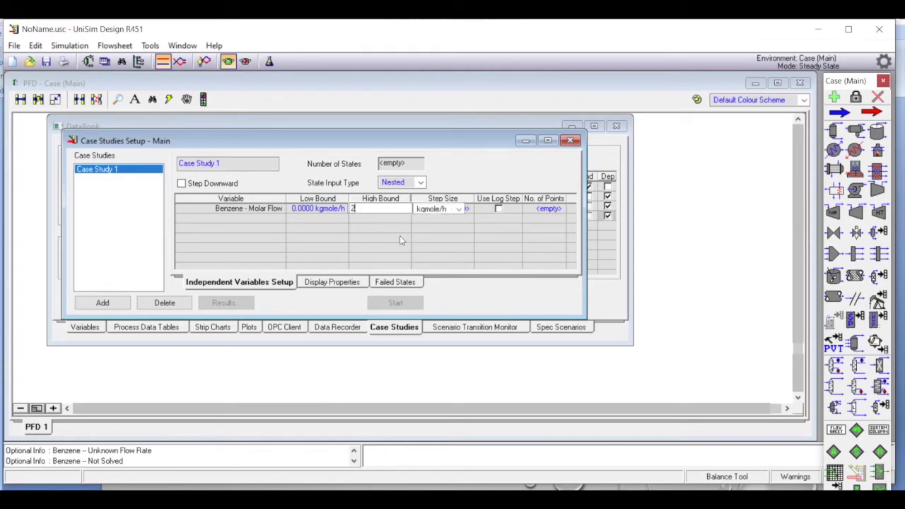
key("Return")
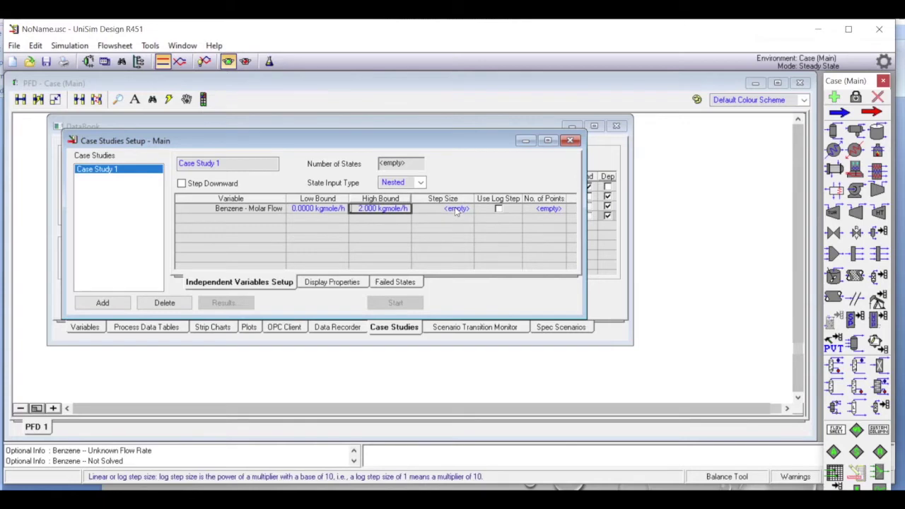
Step: Set the Benzene Molar Flow step size to 0.2 kgmole/h
left_click(455, 209)
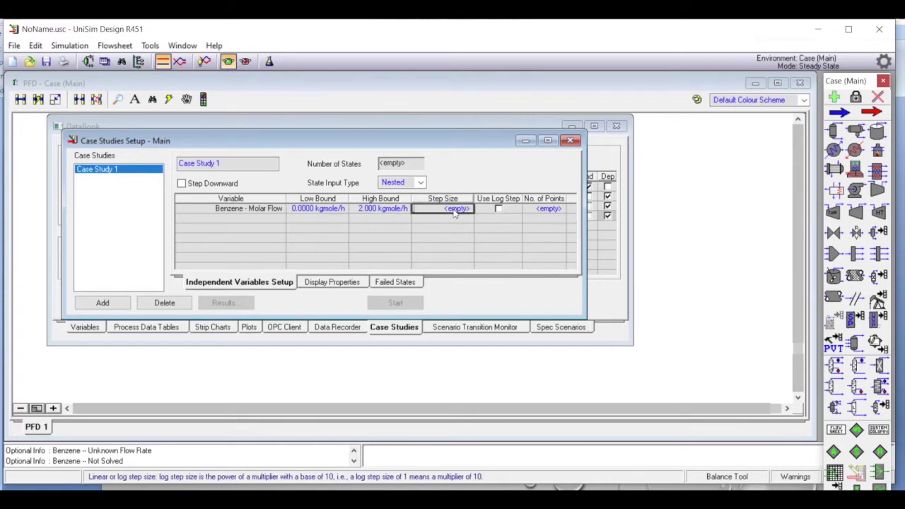
type("0.")
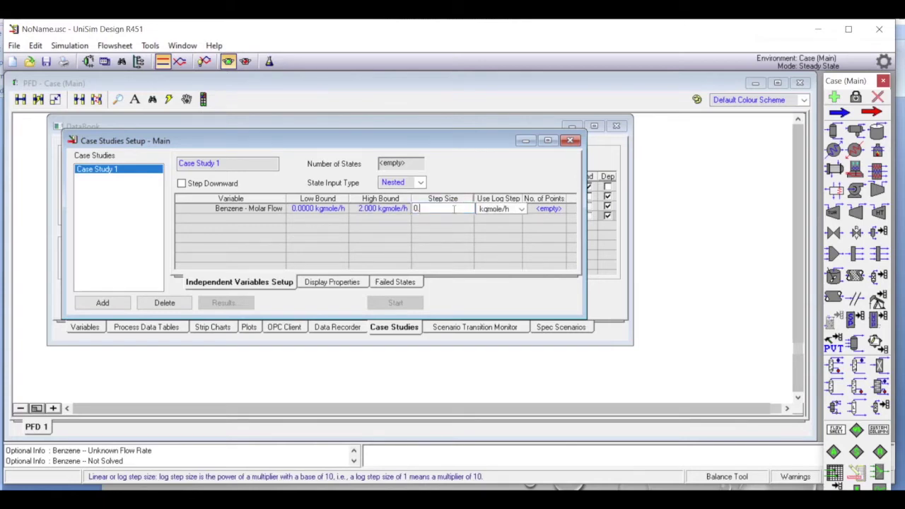
type("2")
key("Return")
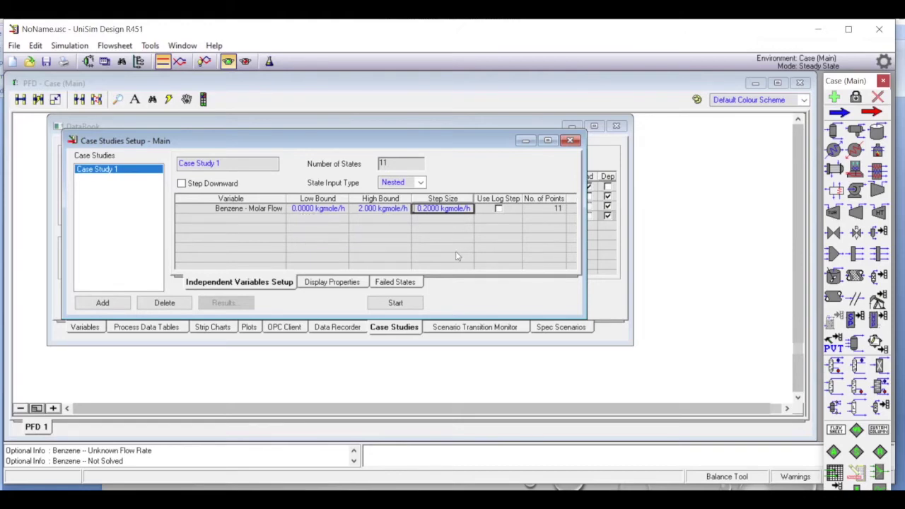
Step: Run the case study and display its results as a table
left_click(395, 303)
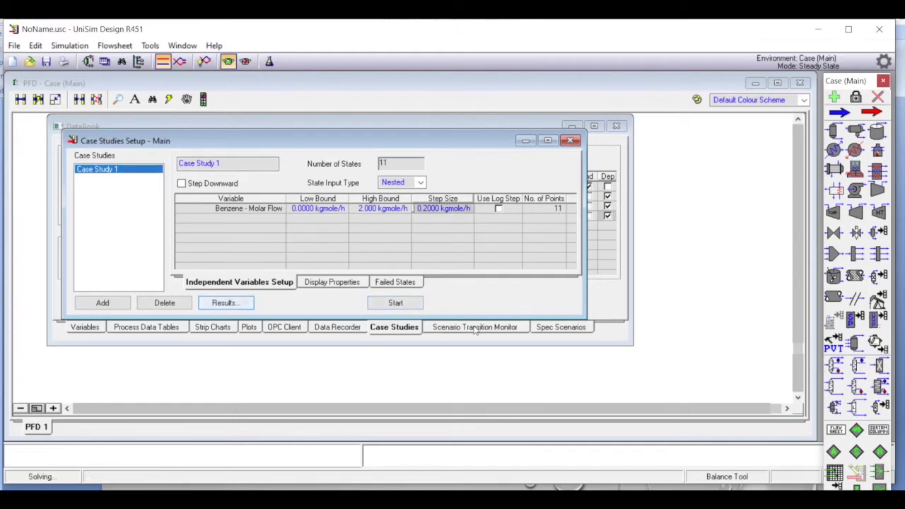
left_click(224, 302)
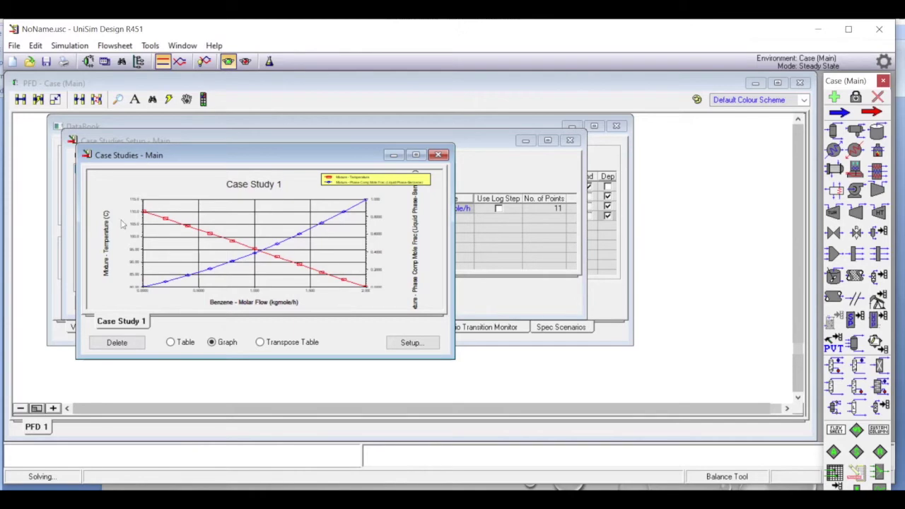
left_click(171, 342)
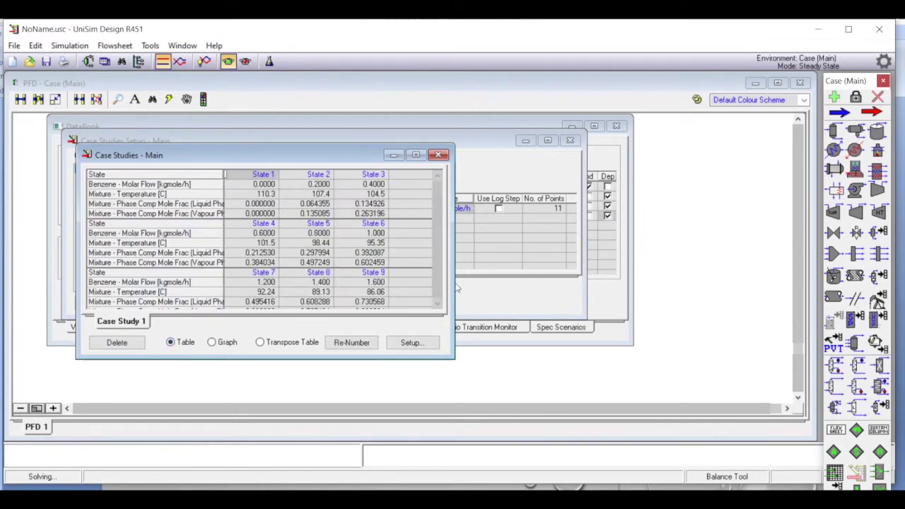
Step: Enlarge the case study results window to show all the states and copy the results table with its labels
left_click_drag(453, 359, 593, 407)
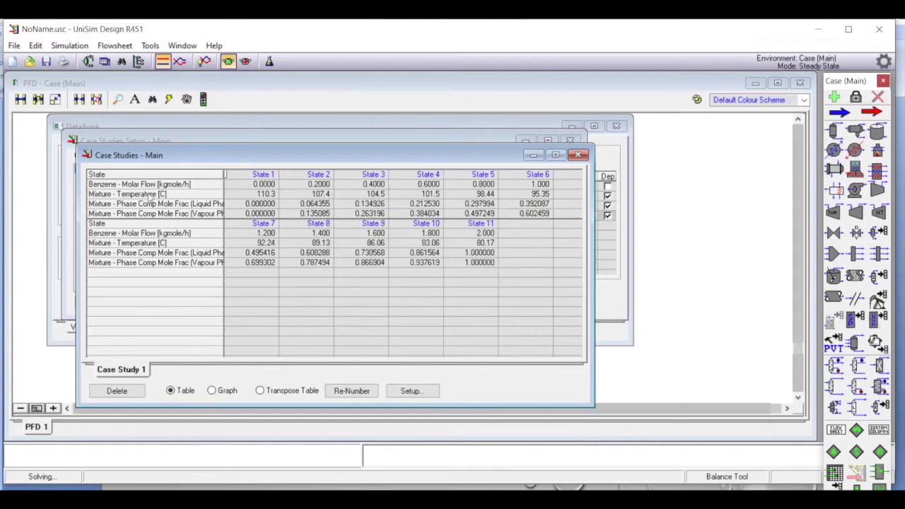
left_click(251, 185)
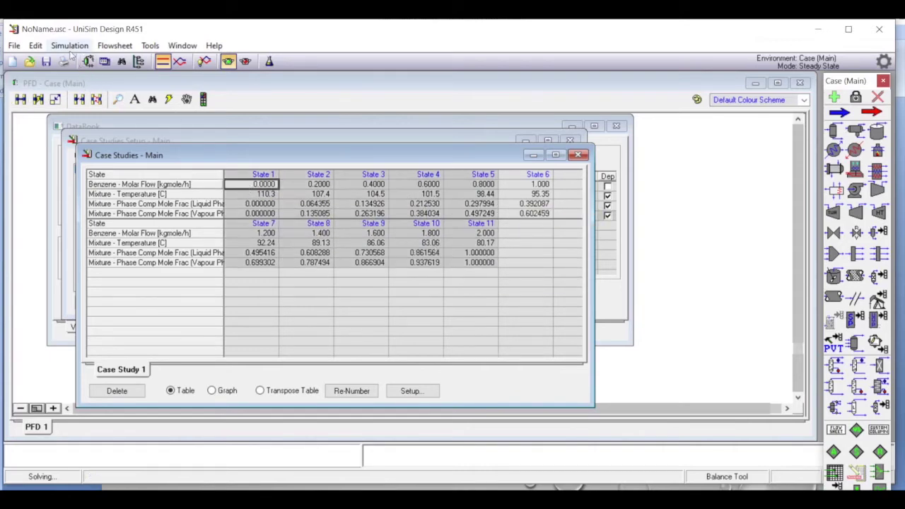
left_click(35, 45)
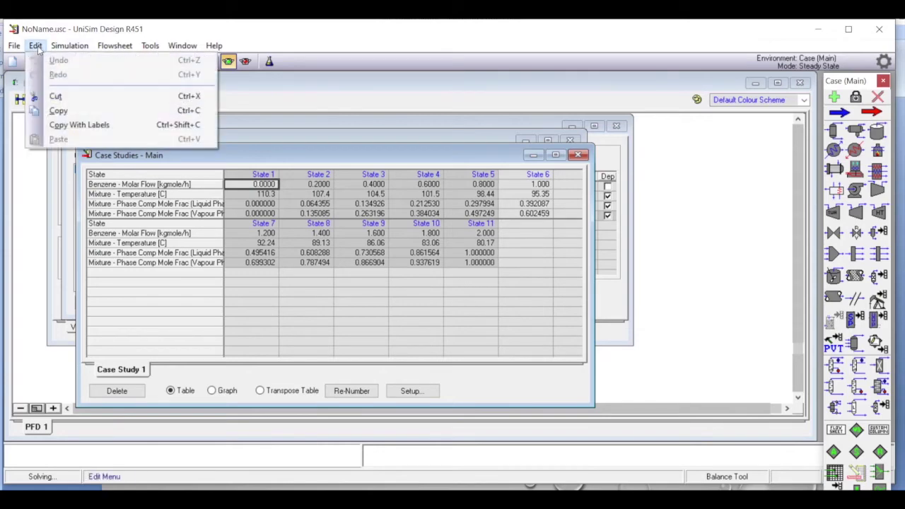
left_click(64, 131)
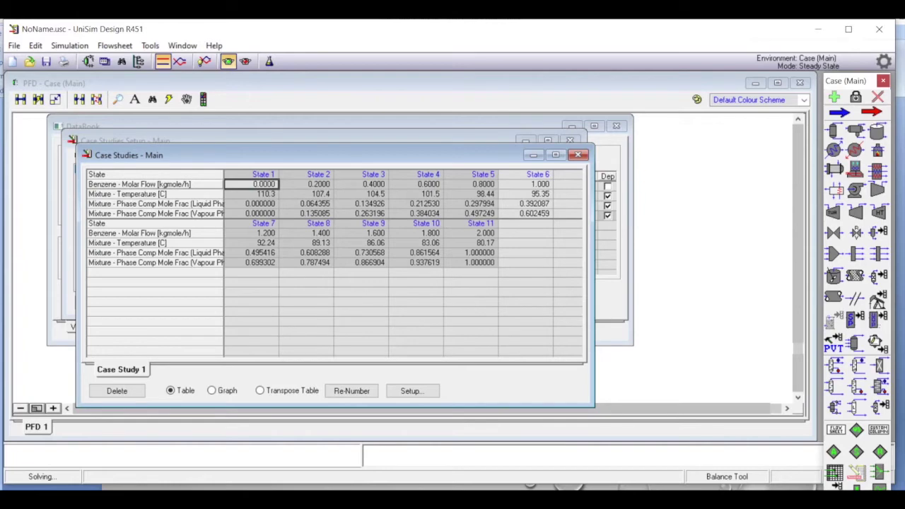
Step: Switch to Excel, paste the case study results at cell C3 and fit column C's width to its labels
key("alt+Tab")
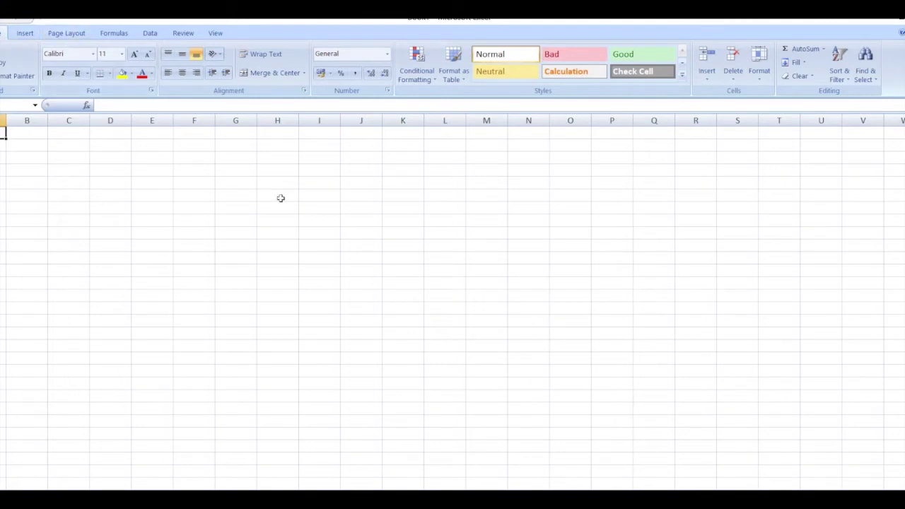
left_click(77, 158)
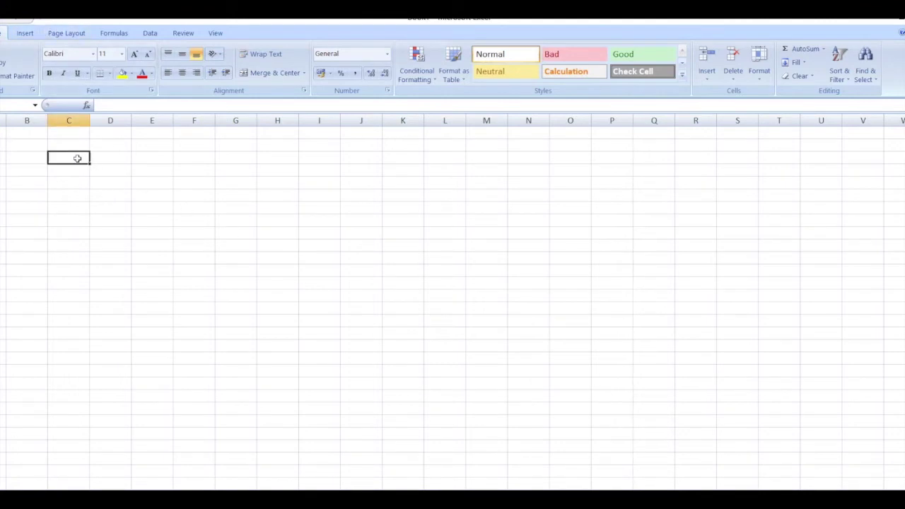
right_click(79, 162)
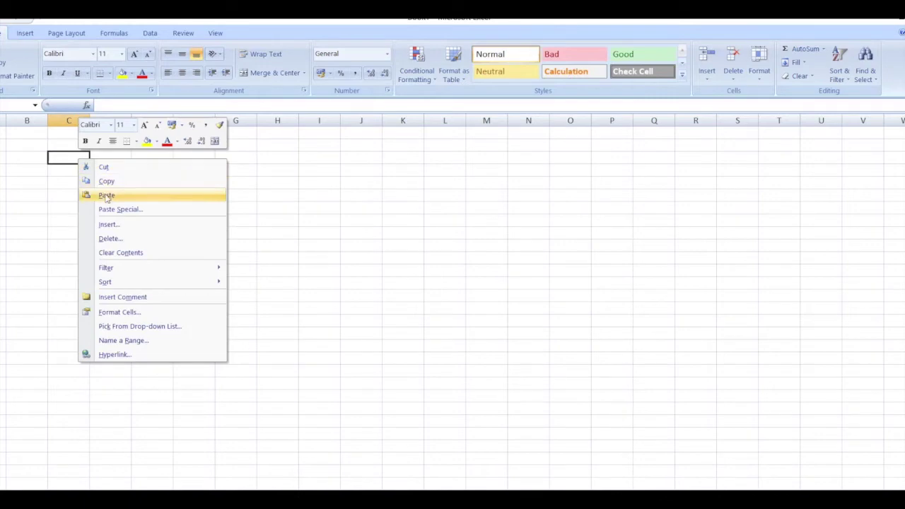
left_click(107, 196)
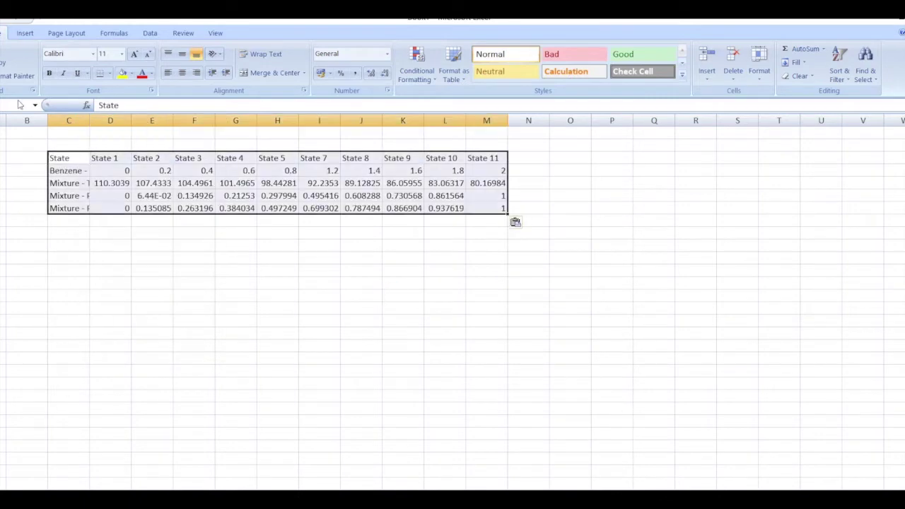
double_click(89, 120)
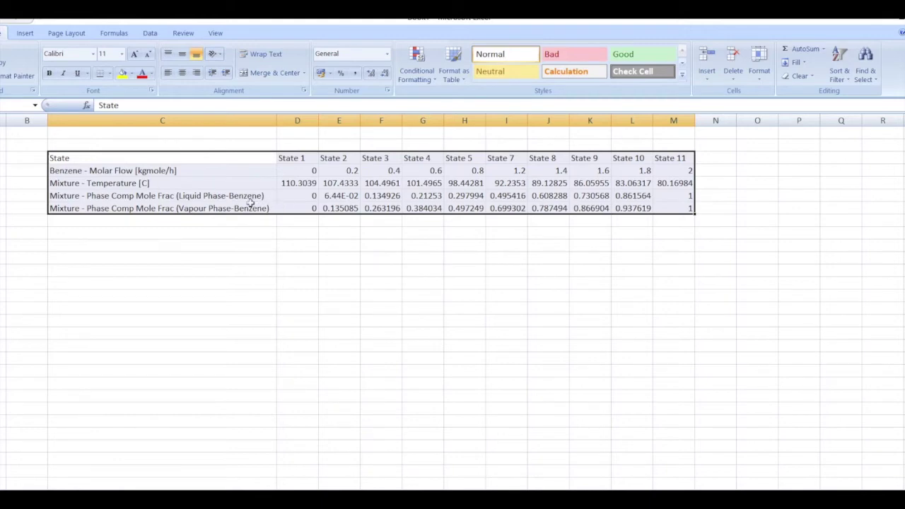
Step: Insert a scatter chart with straight lines and markers from the temperature and liquid benzene mole fraction values in D5:M6
left_click_drag(301, 183, 665, 198)
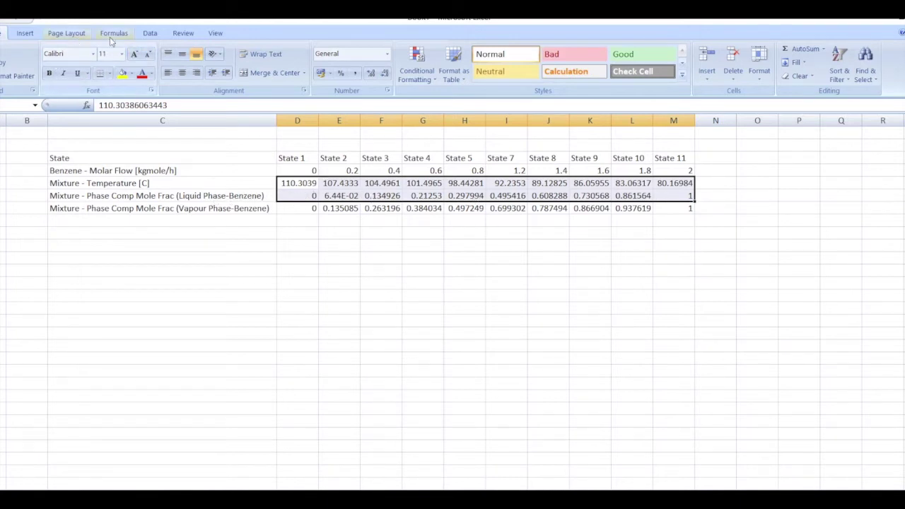
left_click(26, 34)
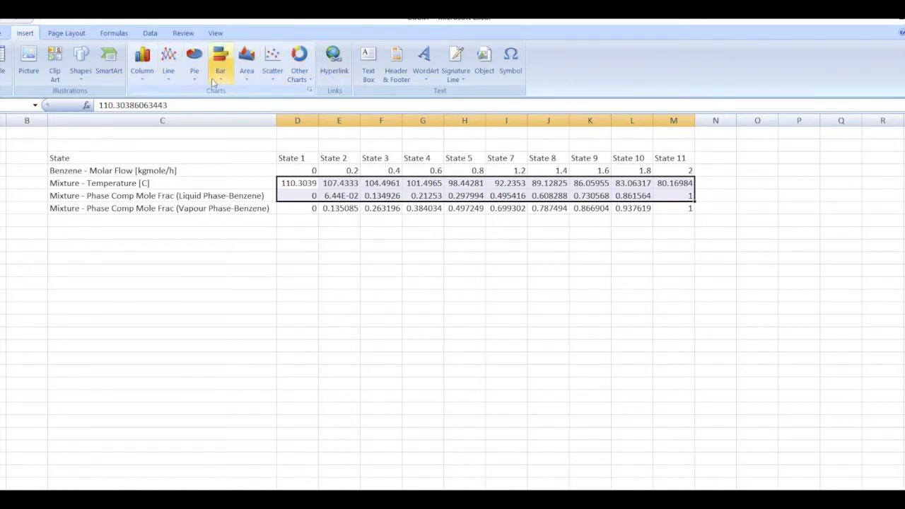
left_click(273, 74)
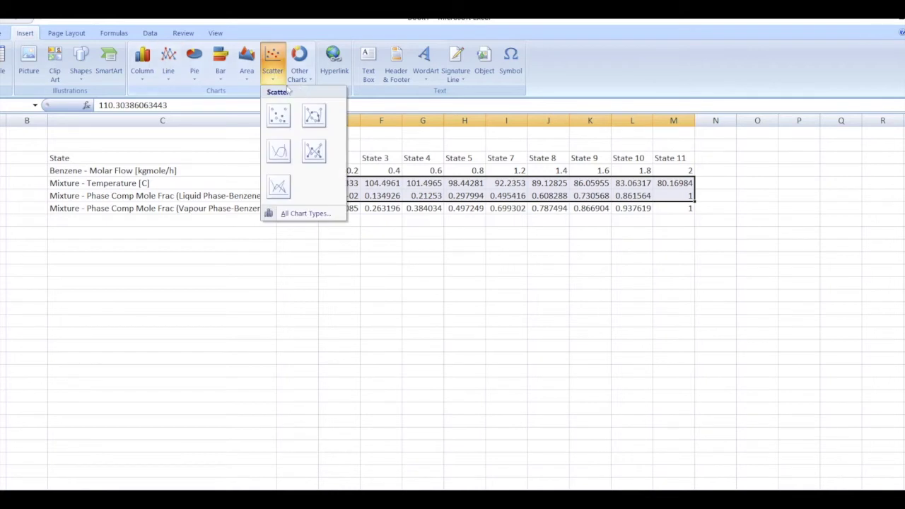
left_click(315, 151)
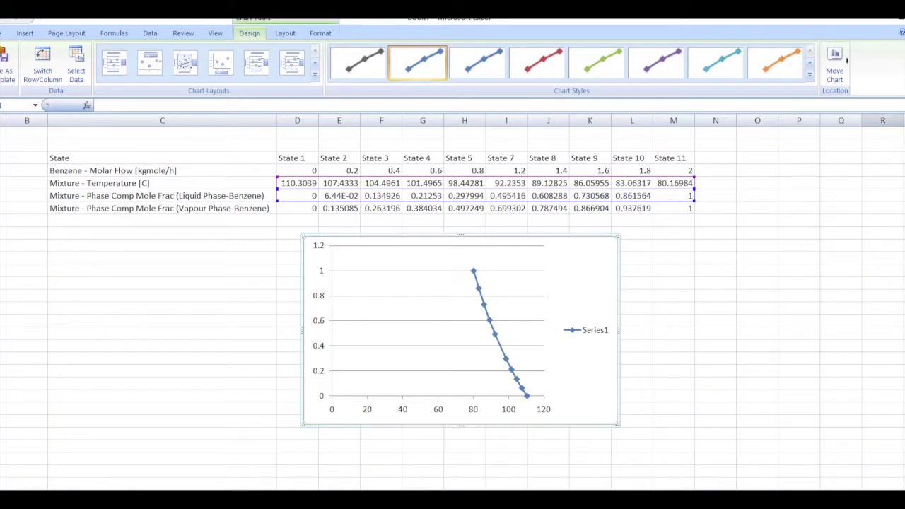
Step: Edit the chart's series, naming it T-x and setting its X values to the liquid mole fractions in D6:M6
left_click(286, 33)
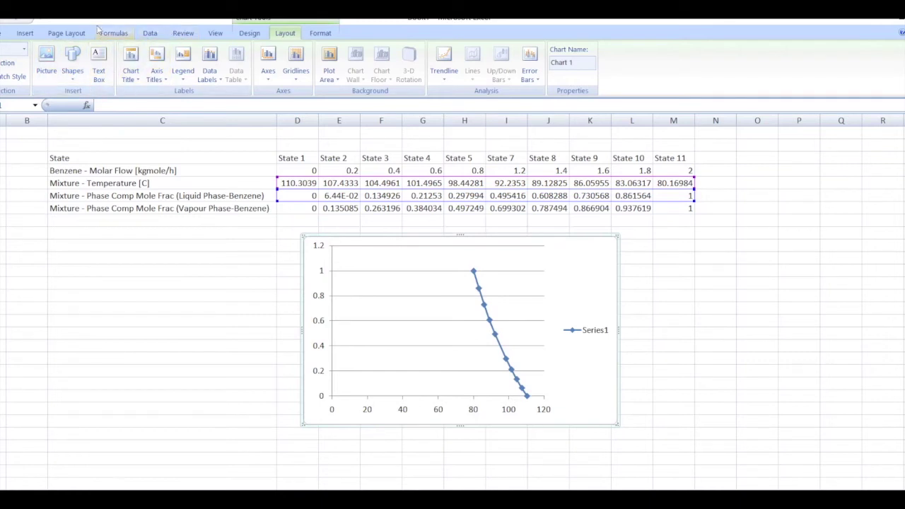
left_click(249, 33)
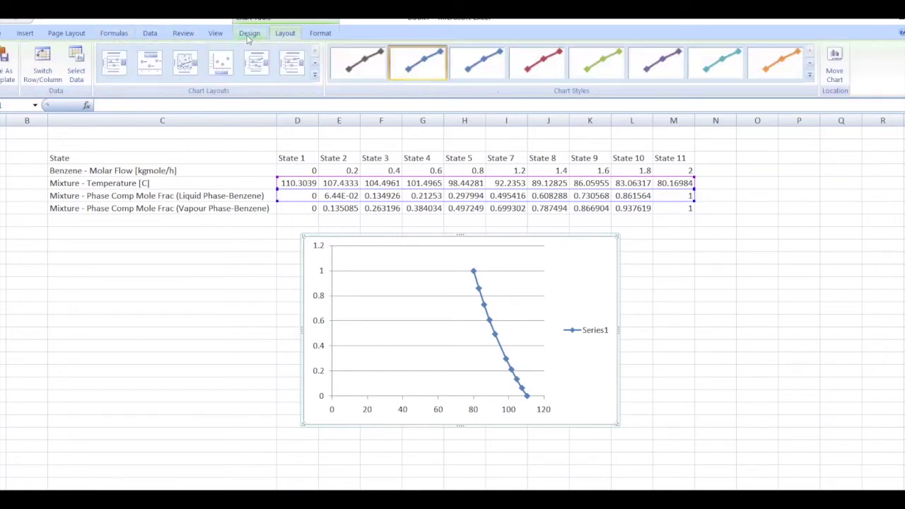
left_click(76, 71)
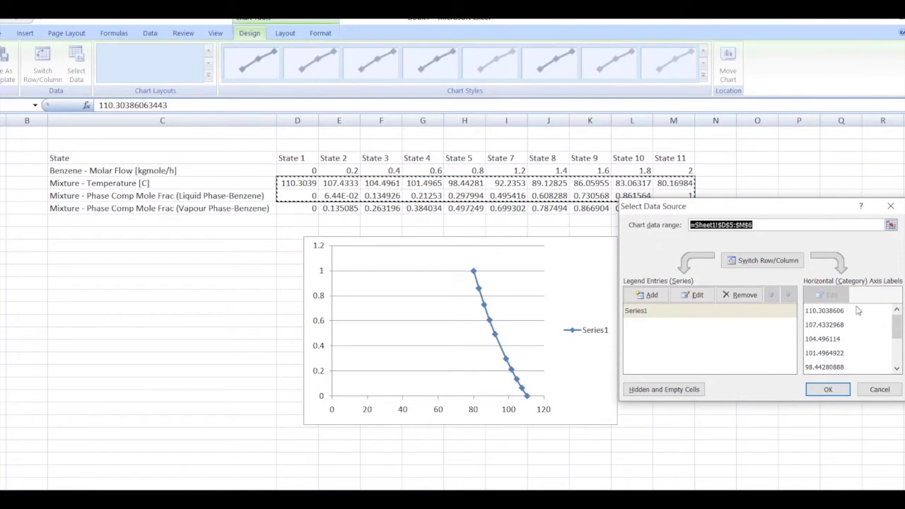
left_click(694, 294)
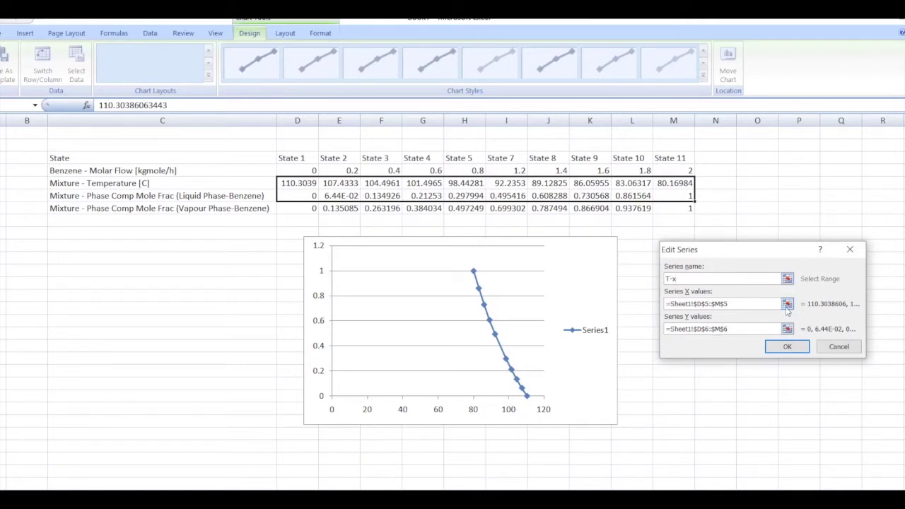
left_click(787, 304)
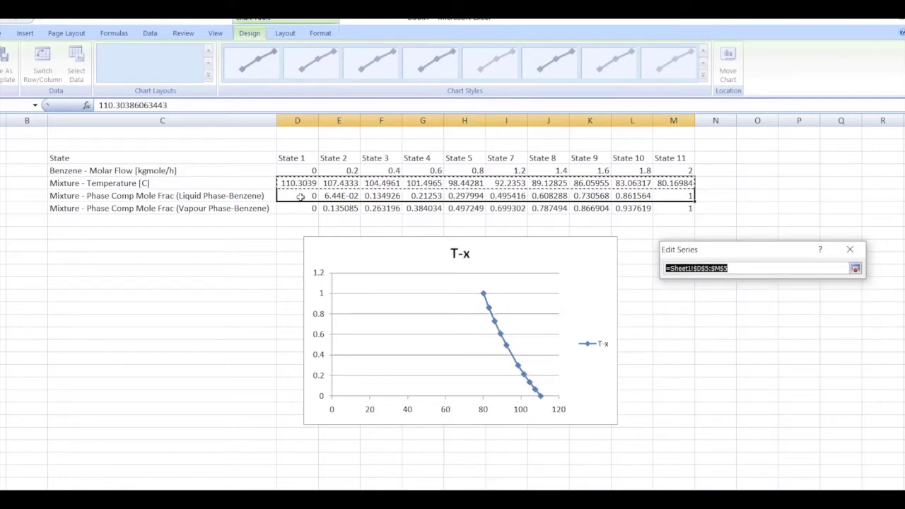
left_click_drag(300, 197, 676, 202)
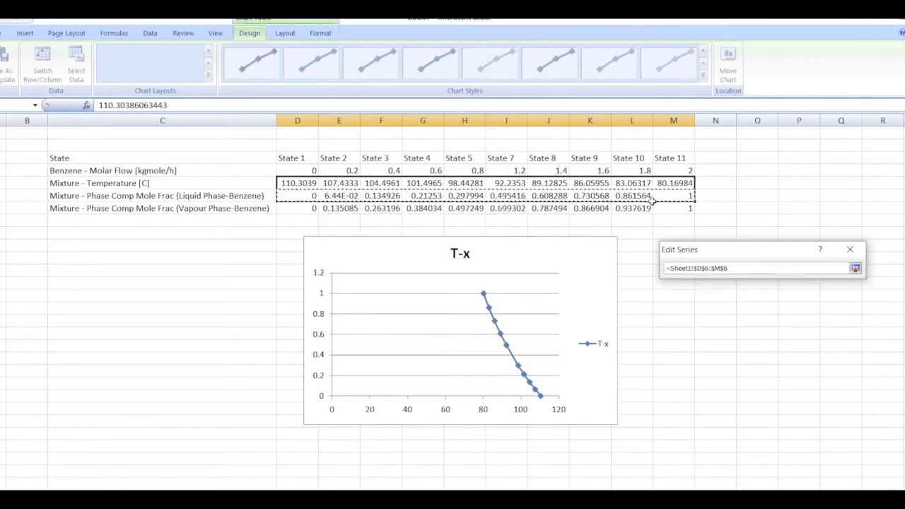
key("Return")
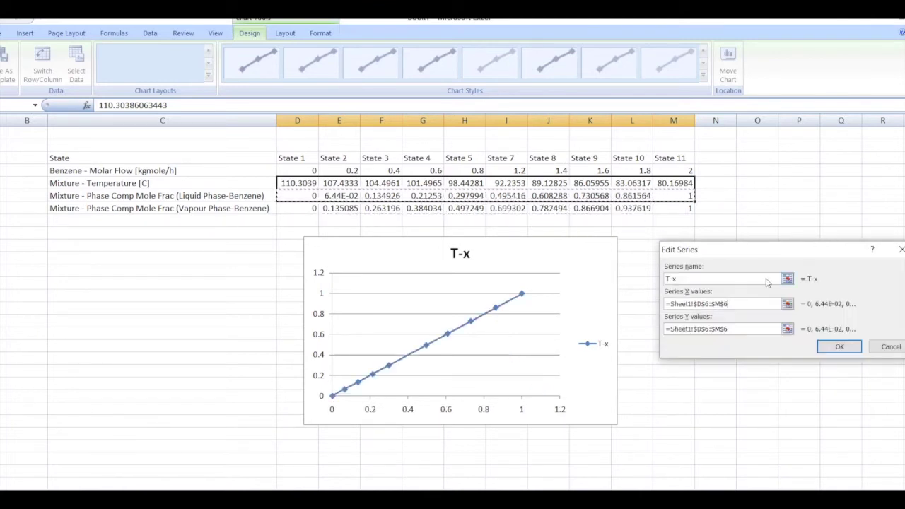
Step: Set the T-x series' Y values to the mixture temperatures in D5:M5 and accept the series
left_click(787, 329)
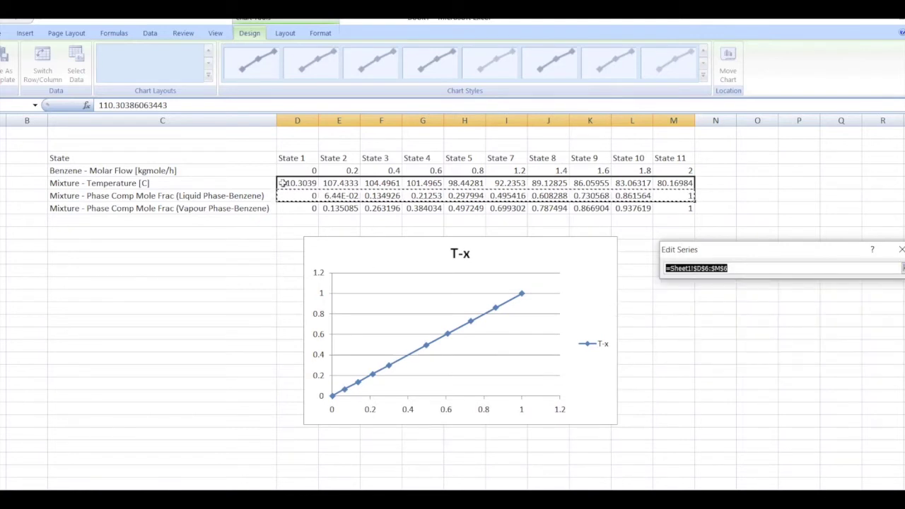
left_click_drag(281, 181, 687, 183)
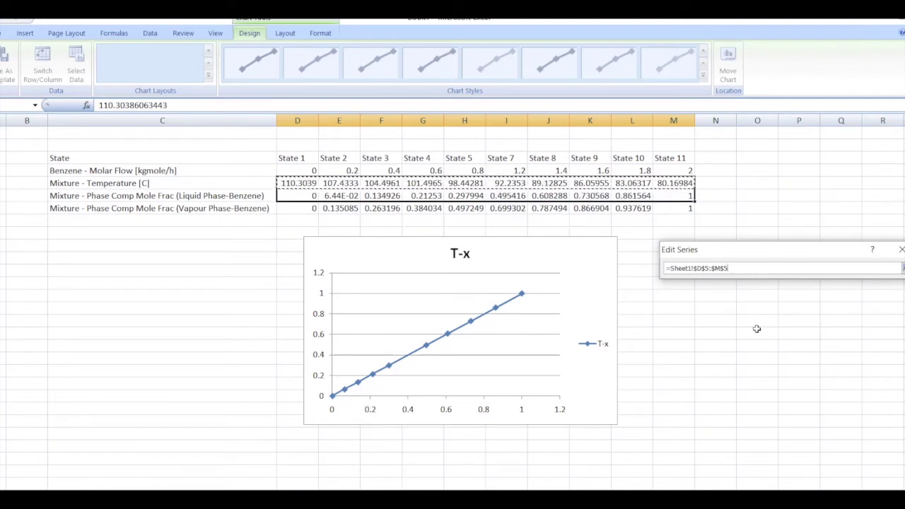
key("Return")
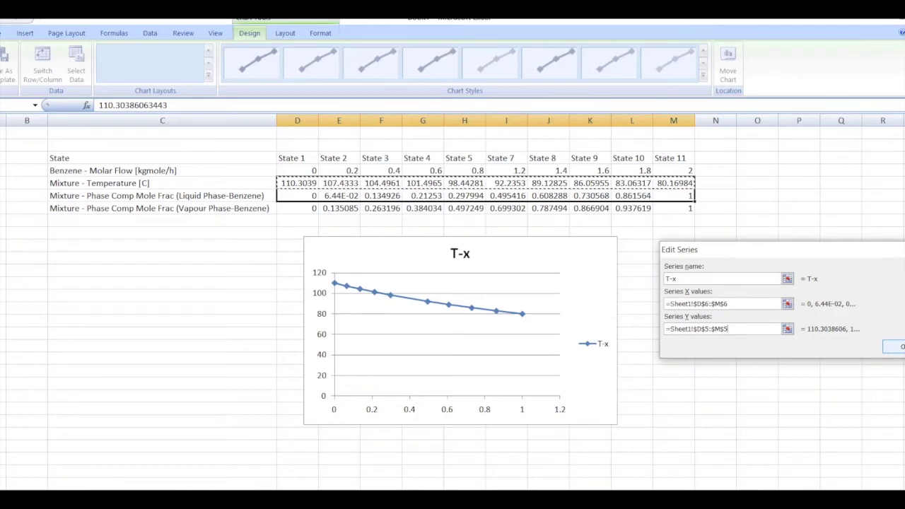
left_click_drag(822, 255, 749, 259)
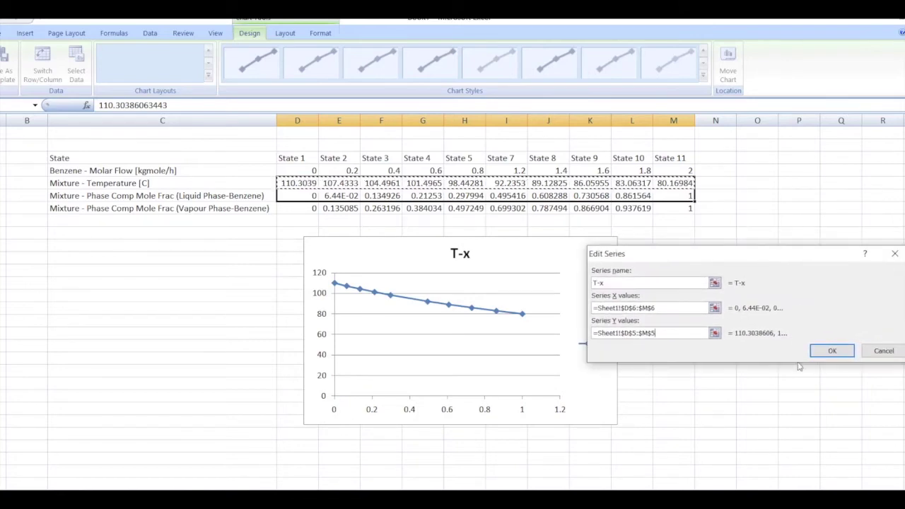
left_click(831, 351)
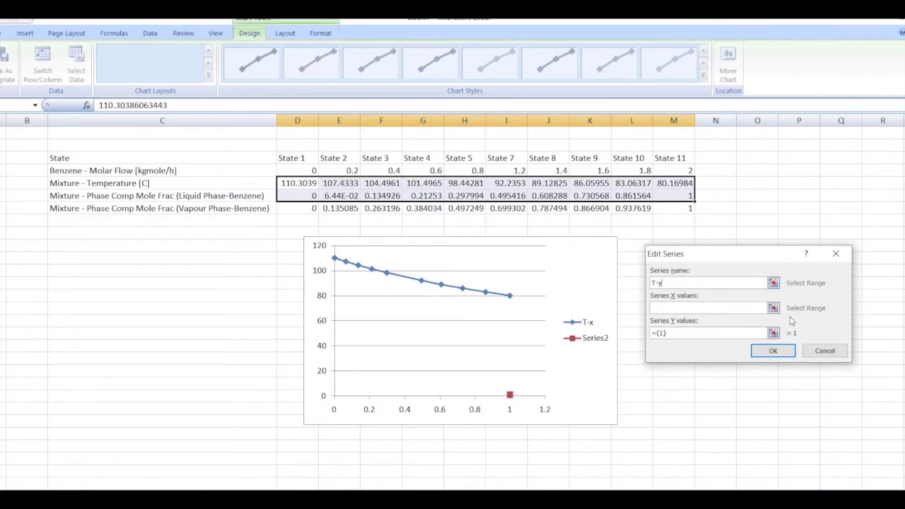
Step: Add a T-y series with the vapour mole fractions in D7:M7 as X values and the temperatures in D5:M5 as Y values
left_click(772, 307)
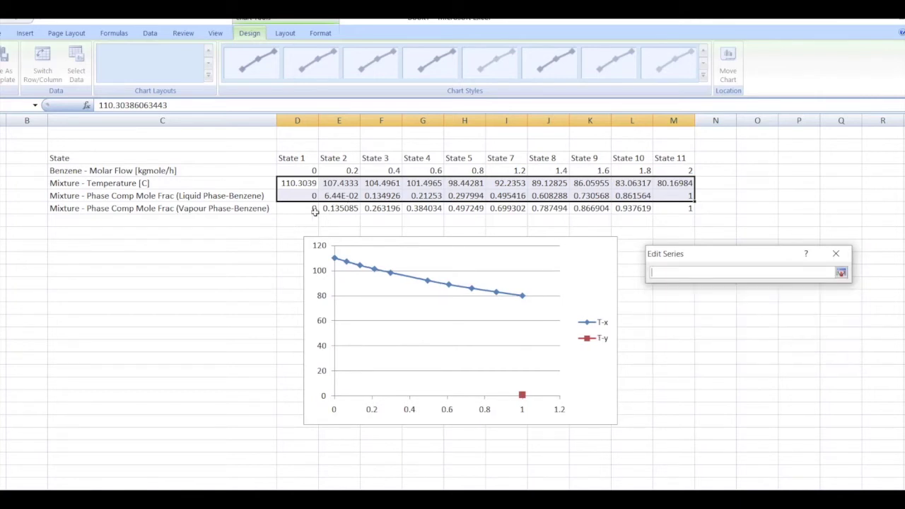
left_click_drag(306, 208, 654, 210)
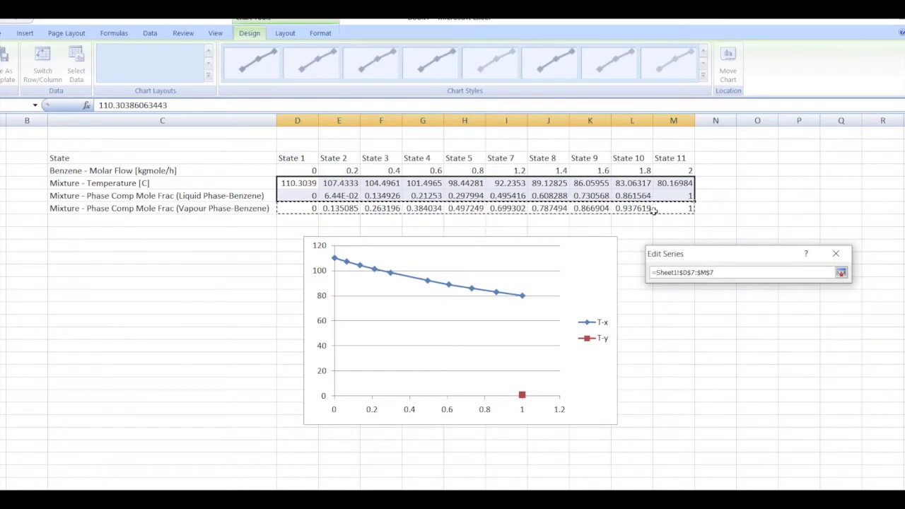
key("Return")
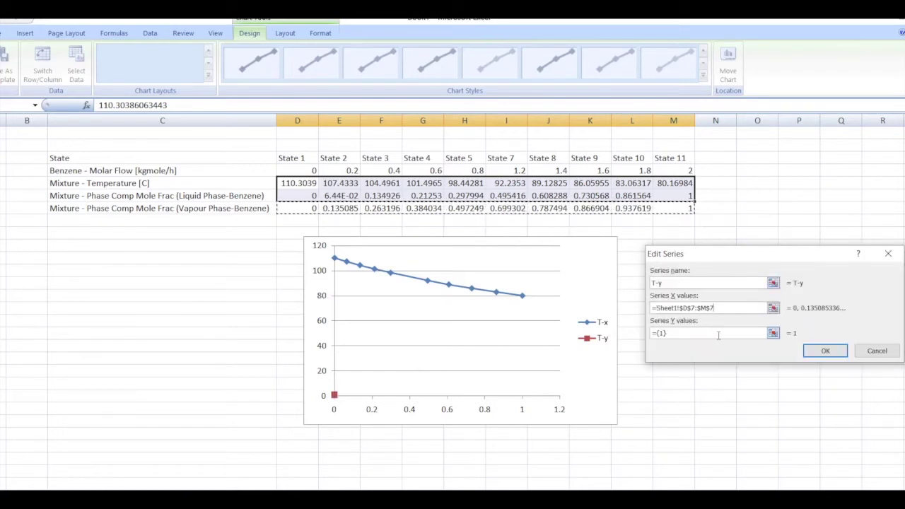
left_click(773, 333)
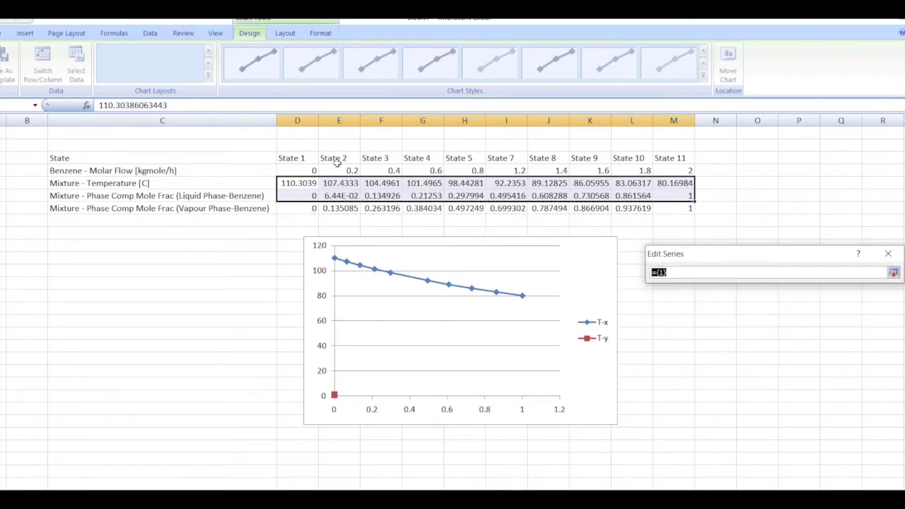
left_click_drag(294, 185, 657, 182)
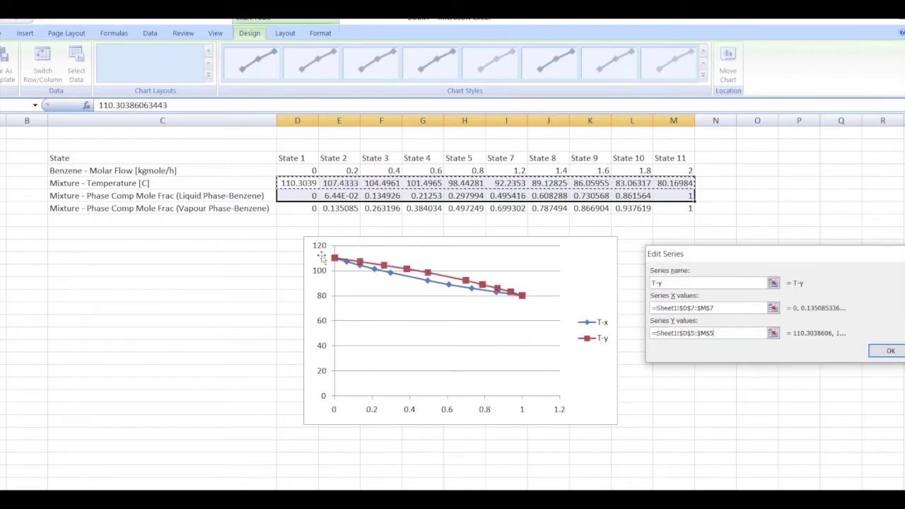
left_click(891, 352)
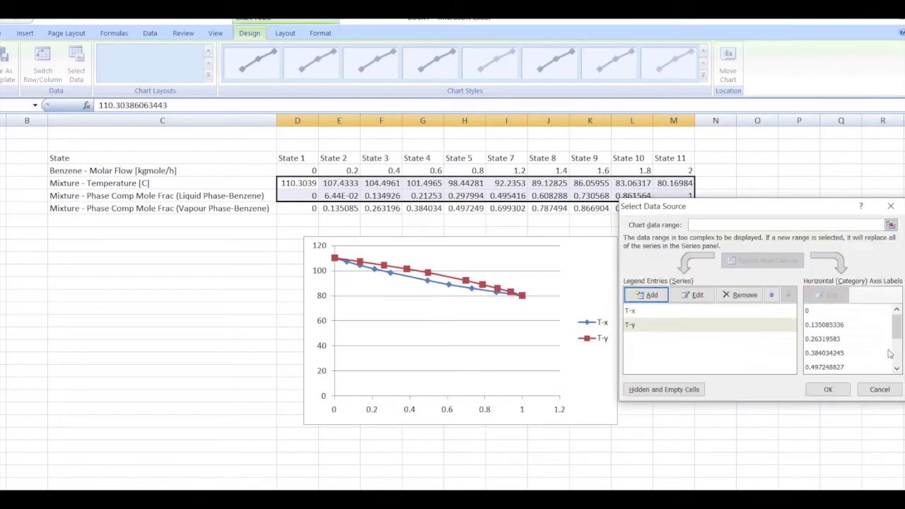
left_click(834, 390)
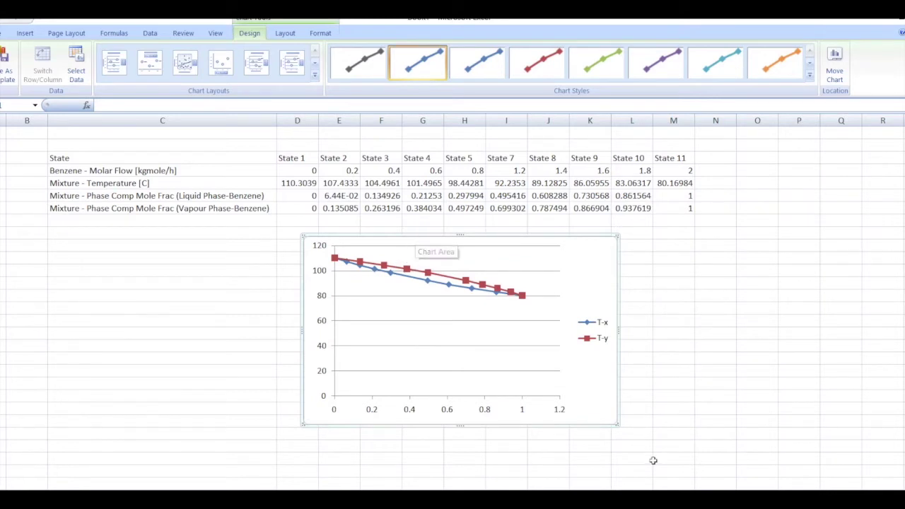
Step: Enlarge the chart and fix its horizontal axis at minimum 0, maximum 1 and major unit 0.2
left_click_drag(617, 425, 724, 468)
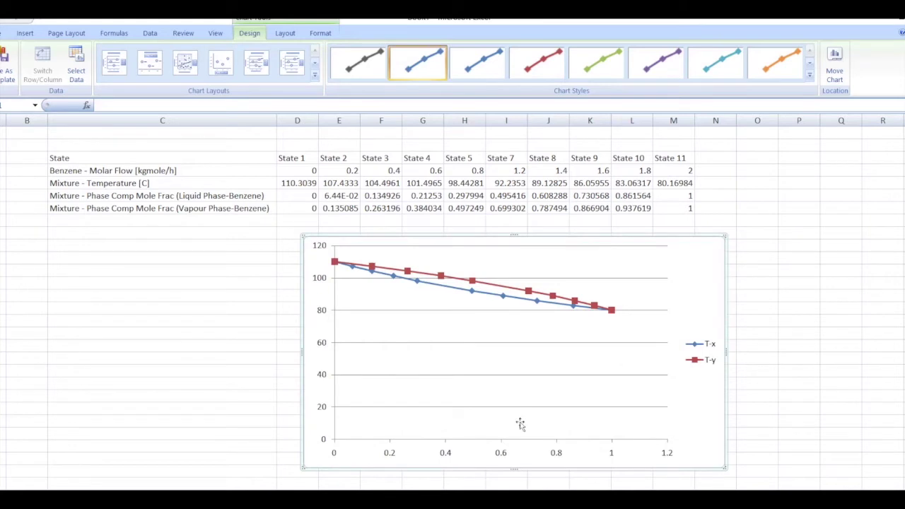
left_click(556, 458)
right_click(556, 458)
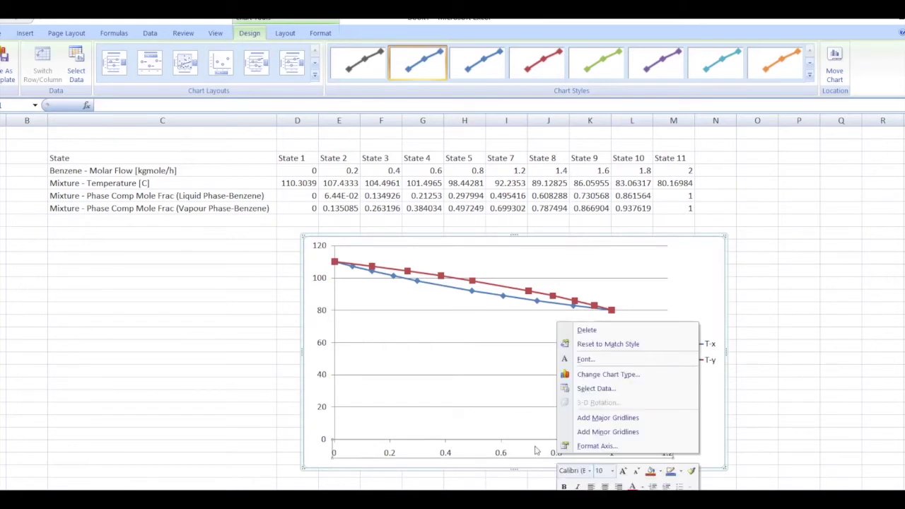
left_click(601, 446)
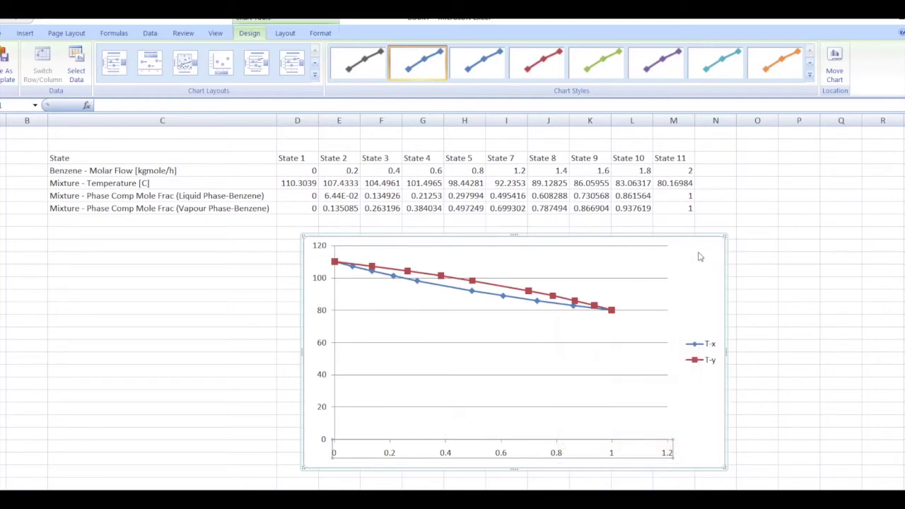
left_click_drag(437, 118, 790, 115)
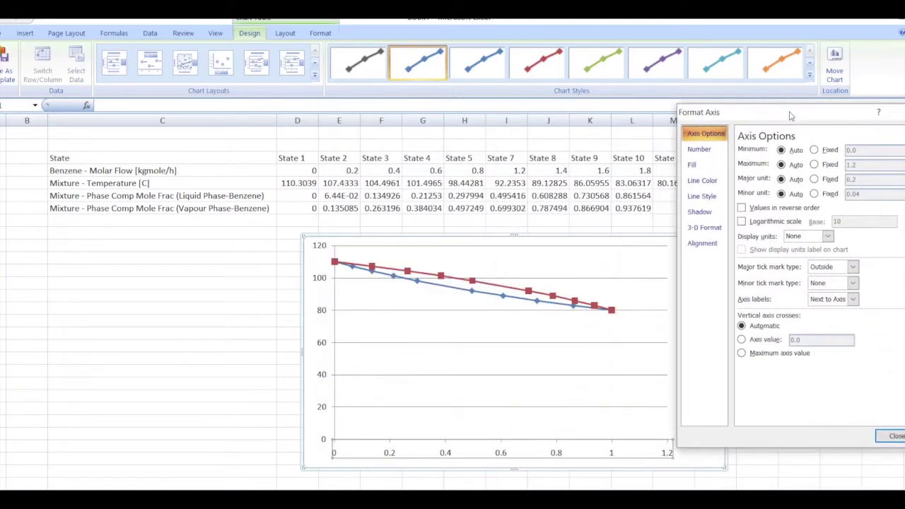
left_click(814, 151)
left_click(814, 165)
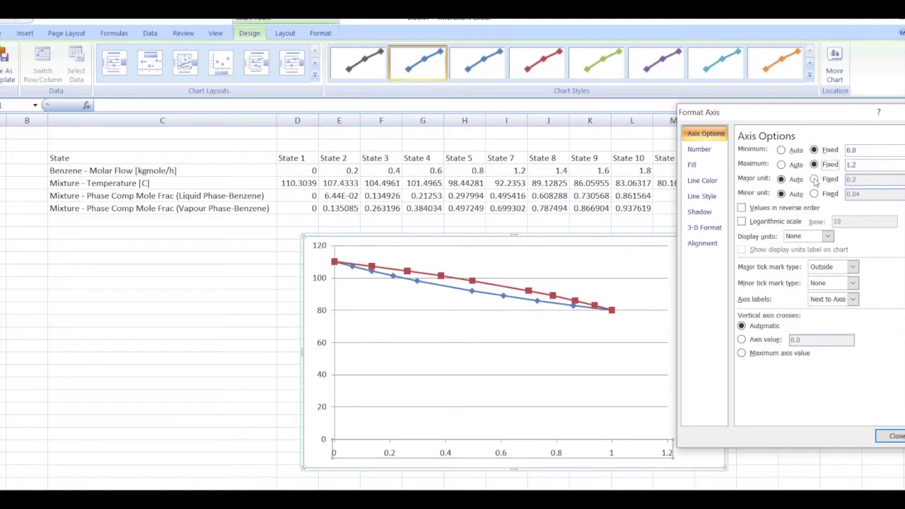
left_click(814, 180)
left_click(858, 164)
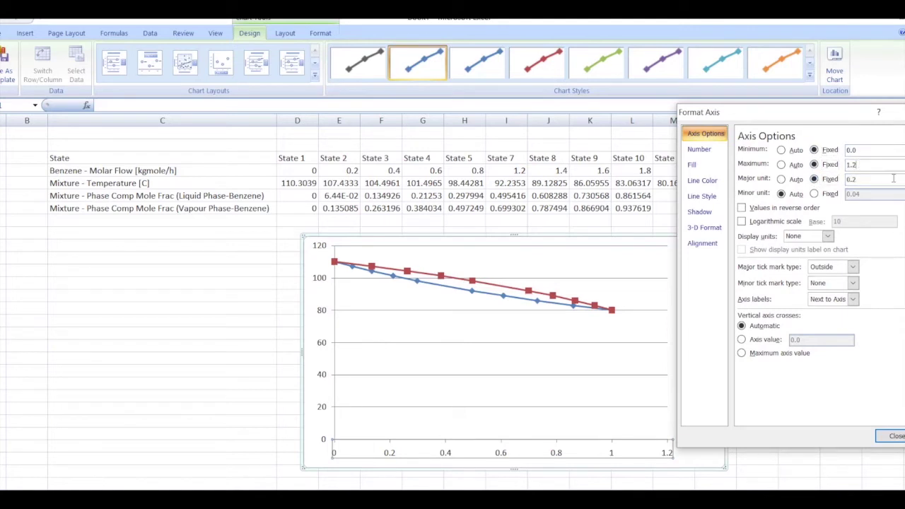
type("0")
left_click(892, 436)
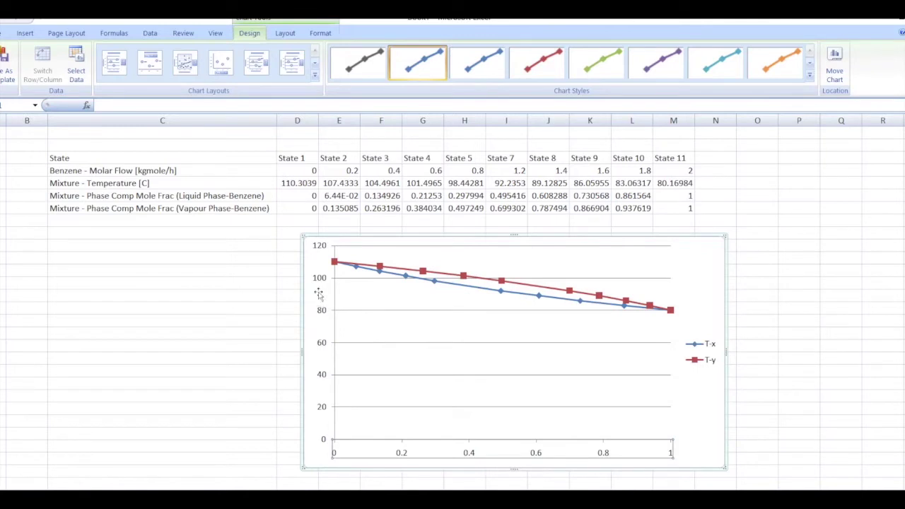
Step: Fix the chart's vertical axis at minimum 70, maximum 120 and major unit 10
left_click(321, 314)
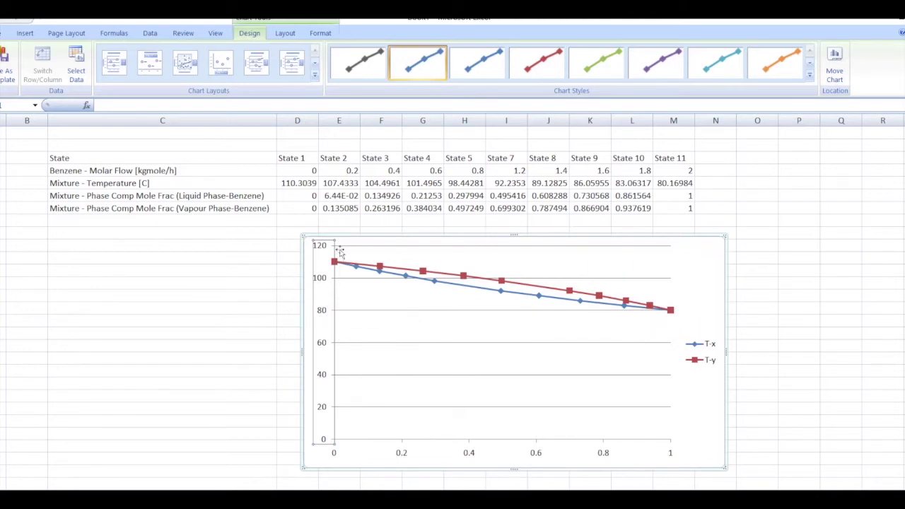
right_click(320, 306)
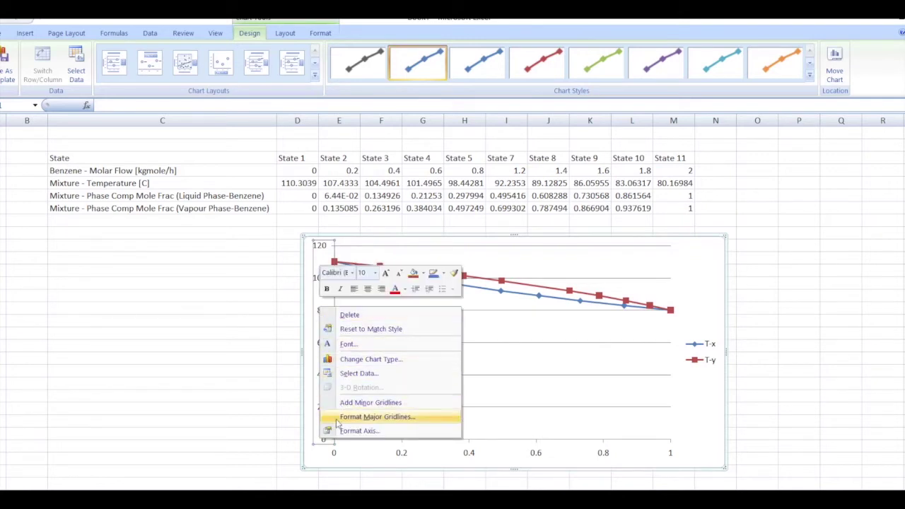
left_click(355, 431)
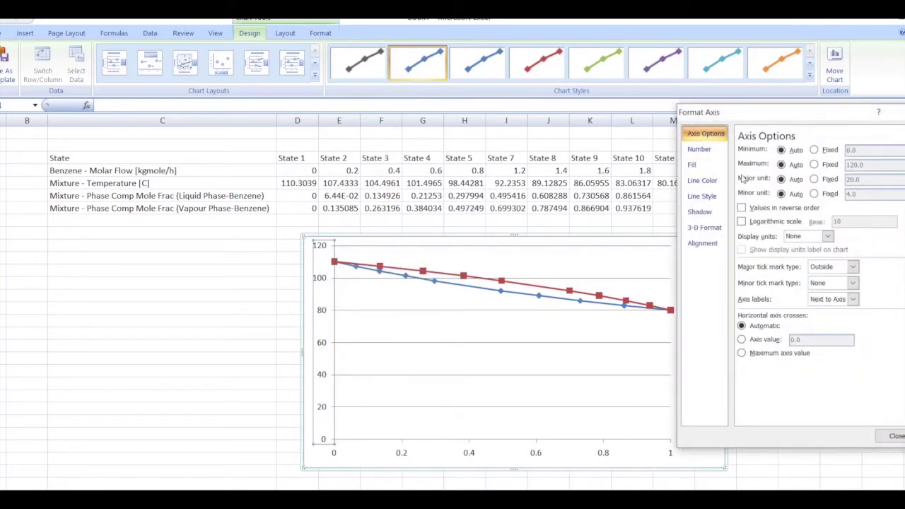
left_click(826, 151)
left_click(826, 164)
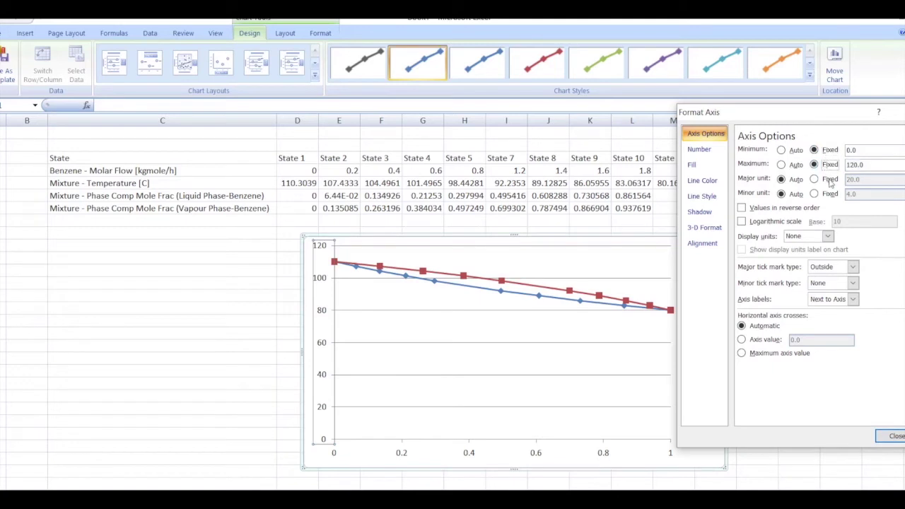
left_click(828, 179)
left_click_drag(865, 153, 847, 150)
type("70")
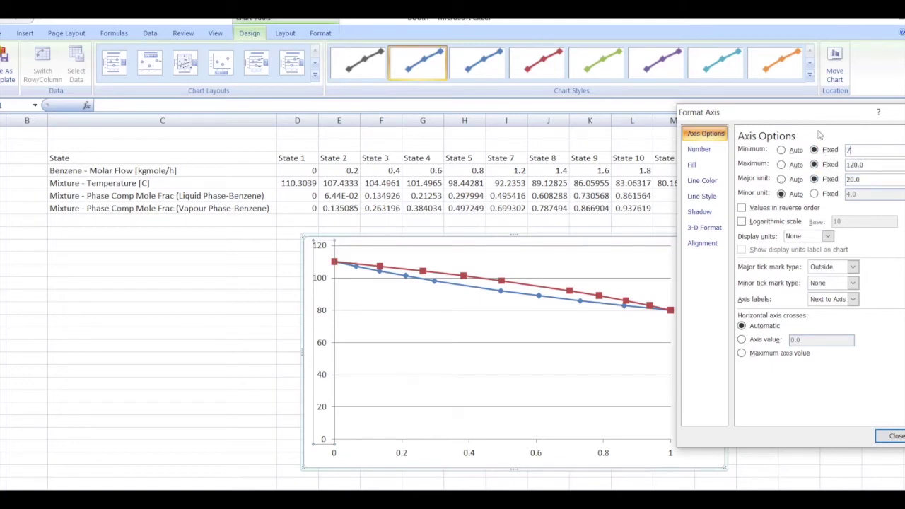
left_click(871, 167)
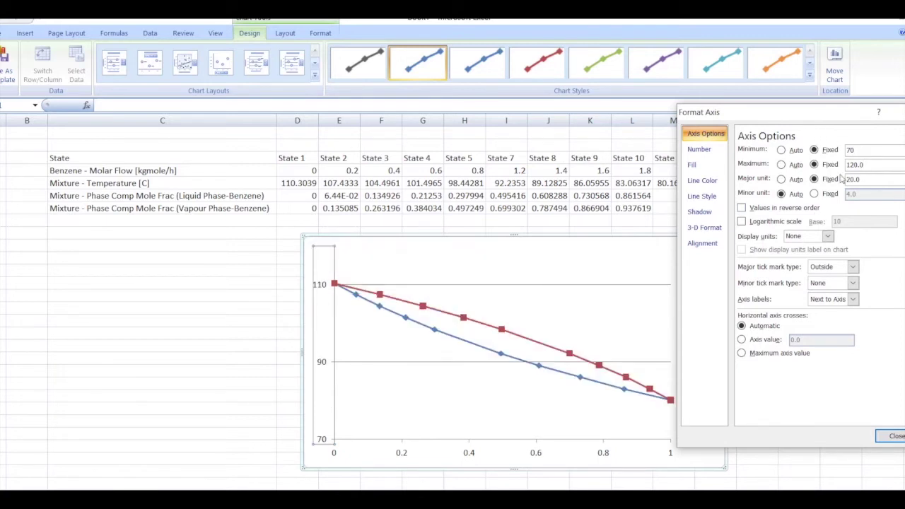
left_click_drag(872, 180, 842, 179)
type("10")
left_click(892, 436)
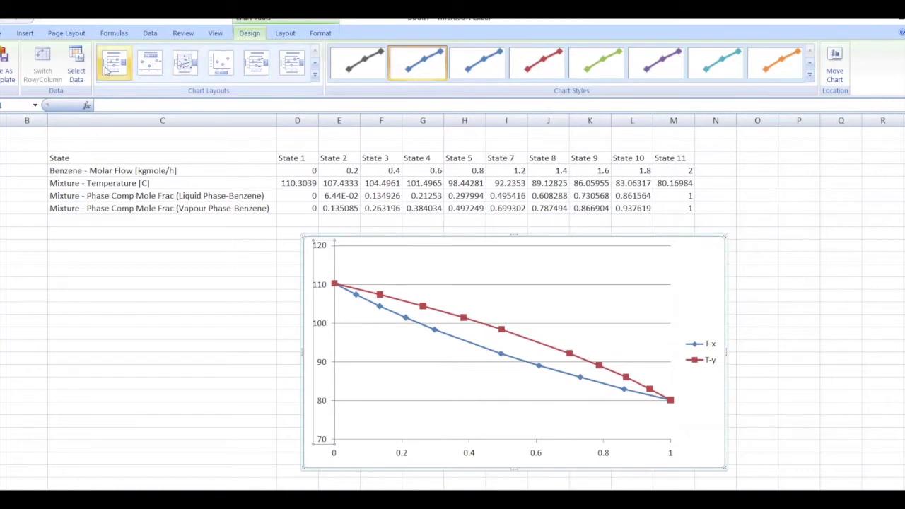
Step: Display major gridlines for both the primary horizontal and primary vertical directions of the chart
left_click(284, 35)
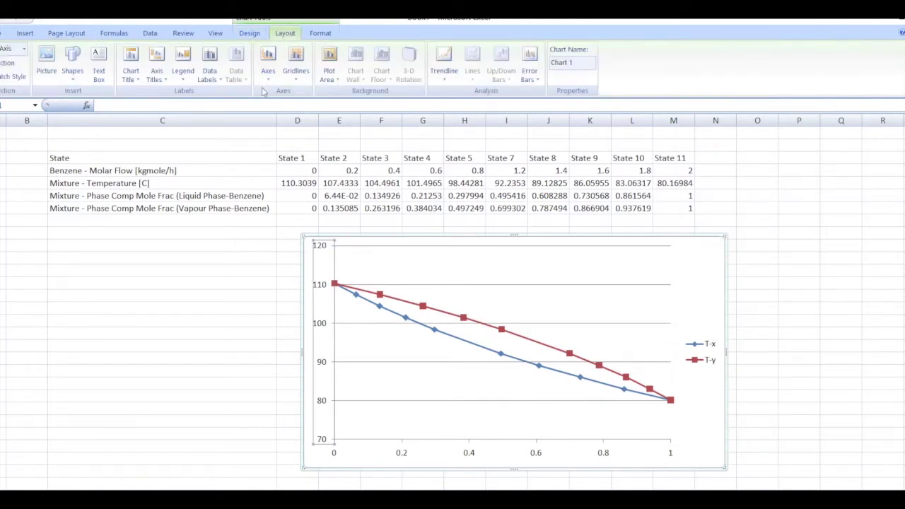
left_click(297, 73)
mouse_move(323, 93)
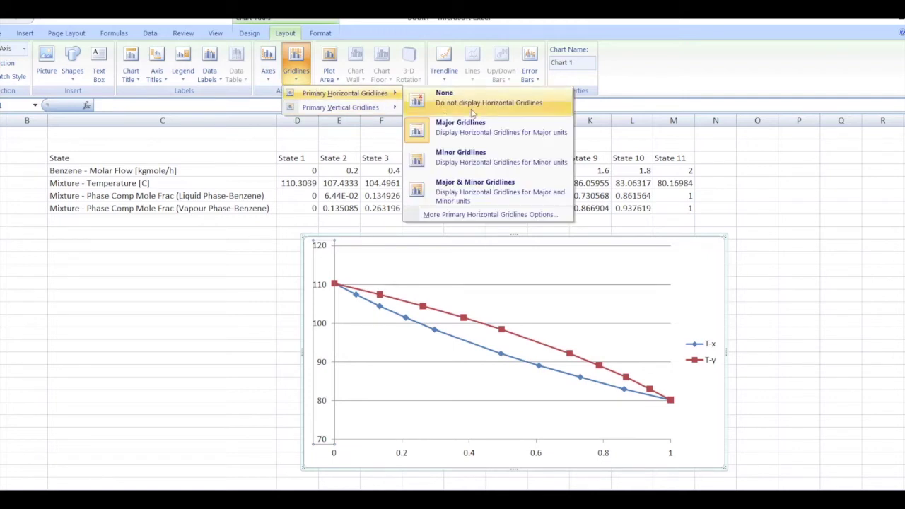
left_click(458, 132)
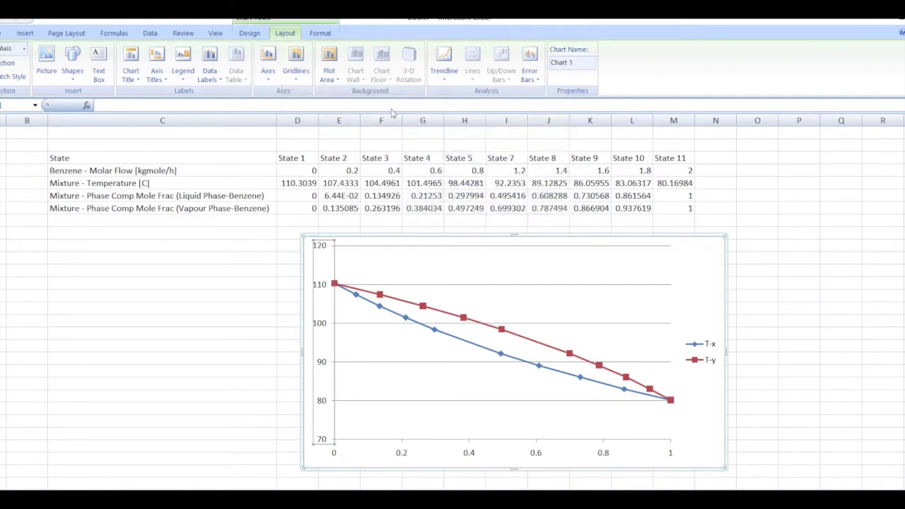
left_click(295, 67)
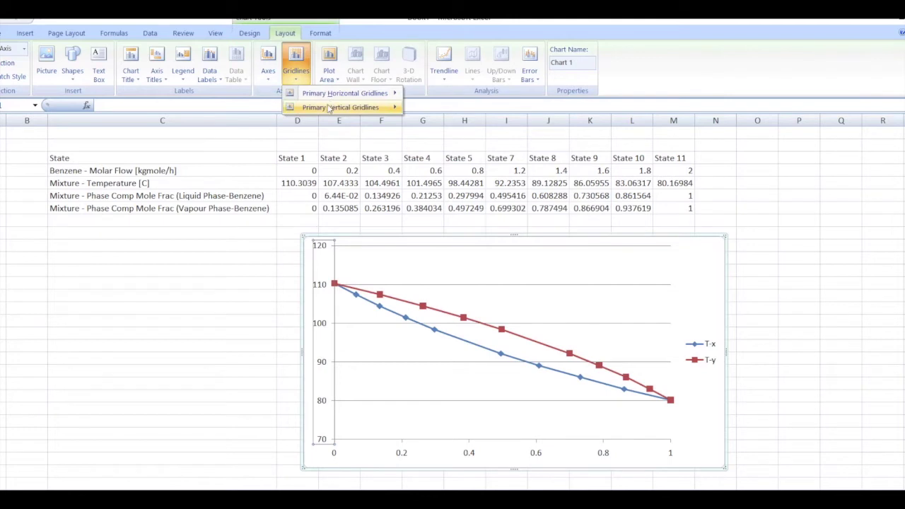
mouse_move(330, 108)
left_click(452, 145)
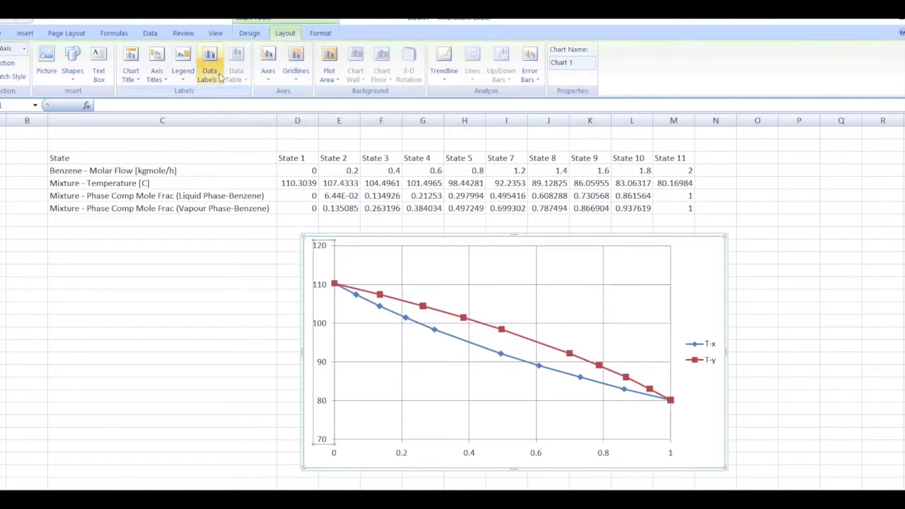
Step: Add a title below the chart's horizontal axis reading x,y
left_click(160, 80)
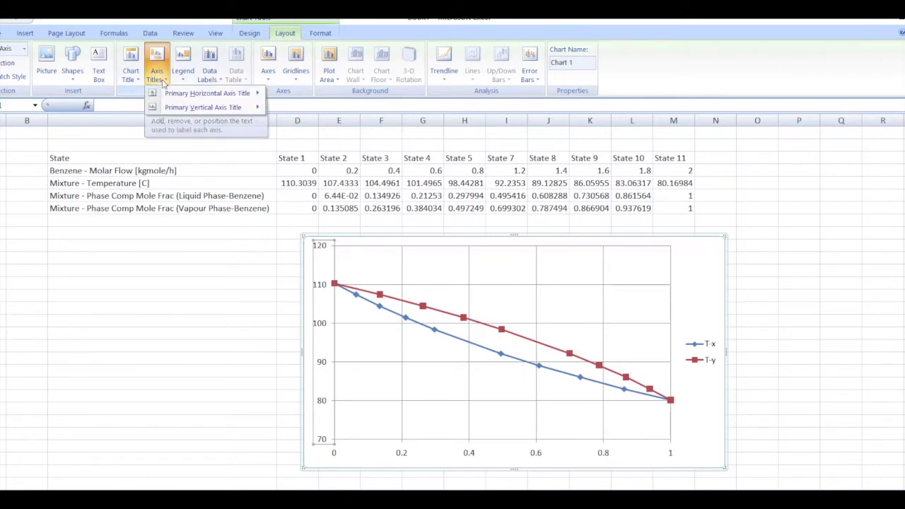
mouse_move(194, 97)
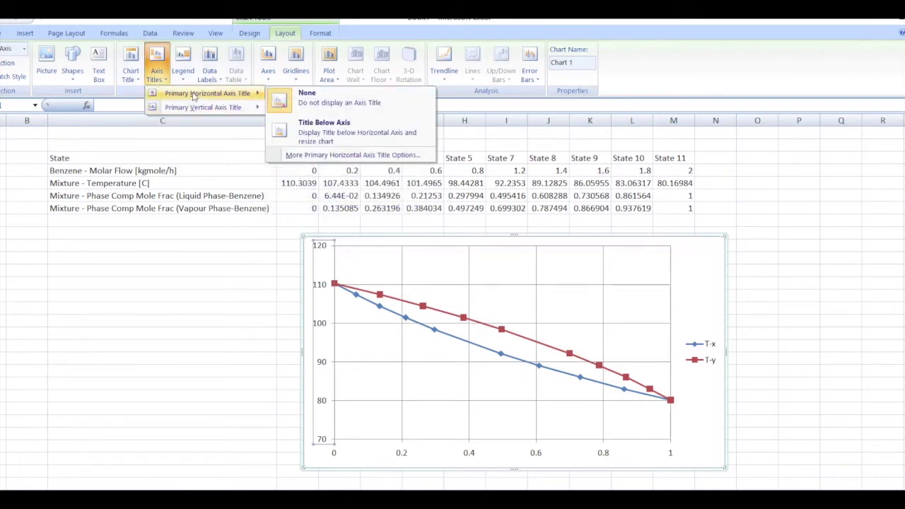
left_click(330, 132)
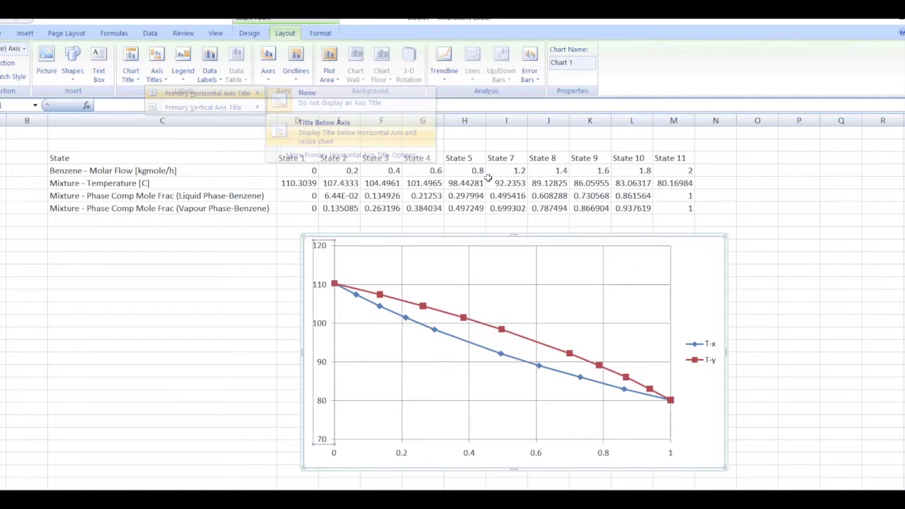
type("x,y")
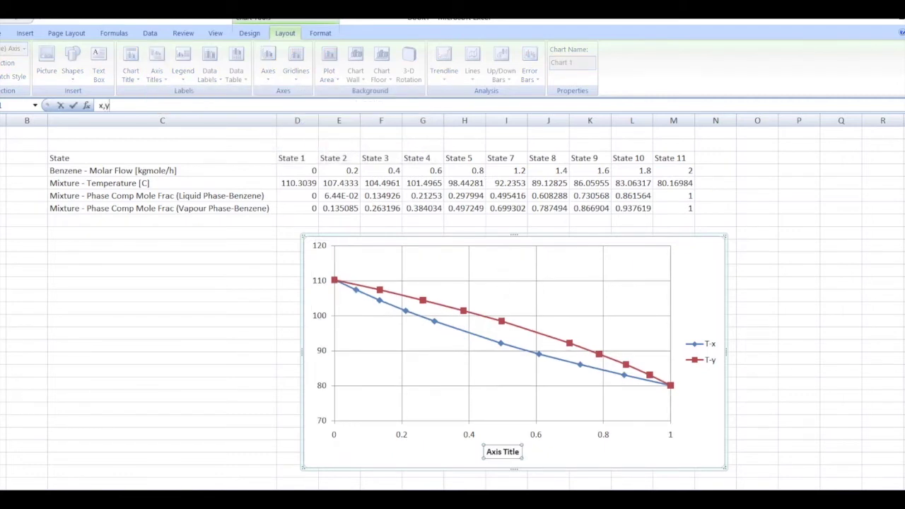
left_click(427, 450)
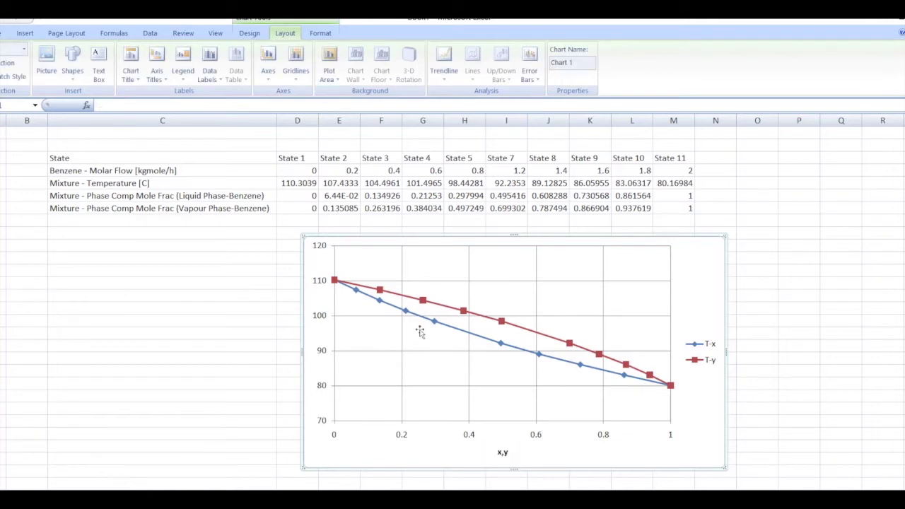
Step: Add a rotated title to the chart's vertical axis reading T
left_click(156, 74)
mouse_move(195, 111)
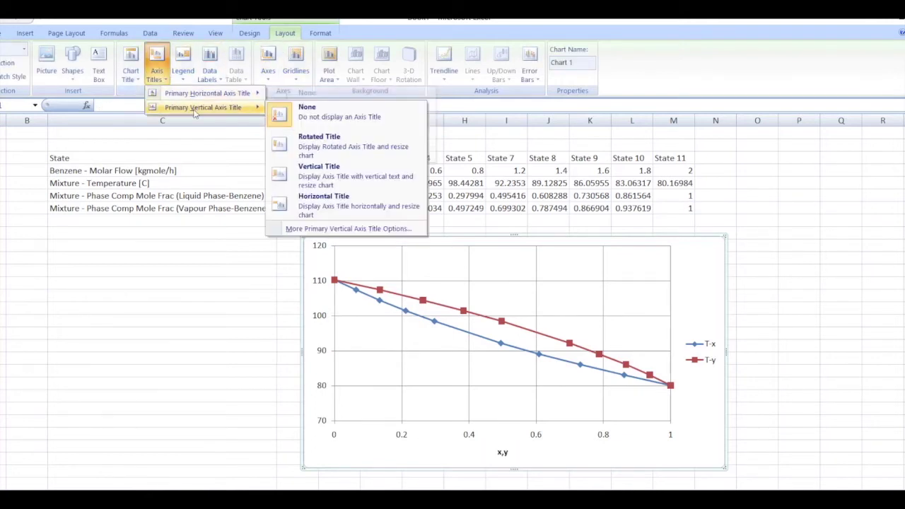
left_click(339, 145)
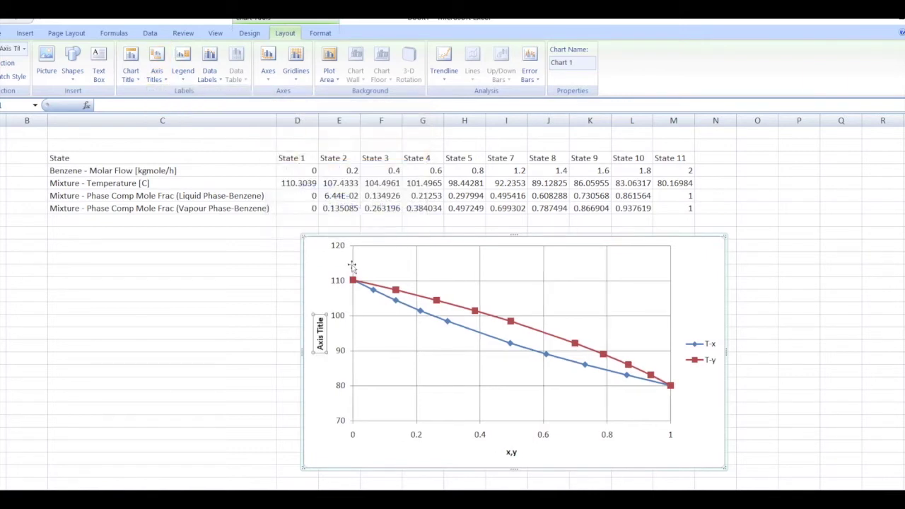
type("T")
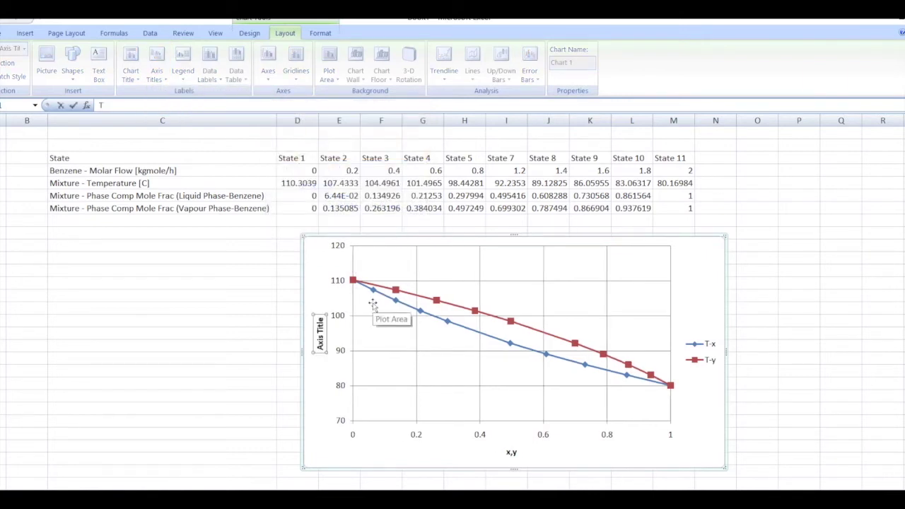
key("Return")
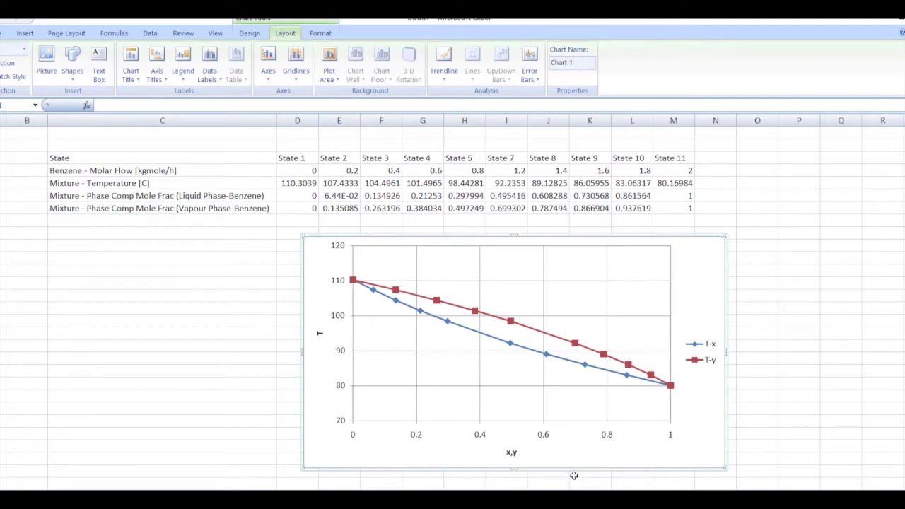
Step: Give the T-y series built-in circular markers at size 5
left_click(438, 306)
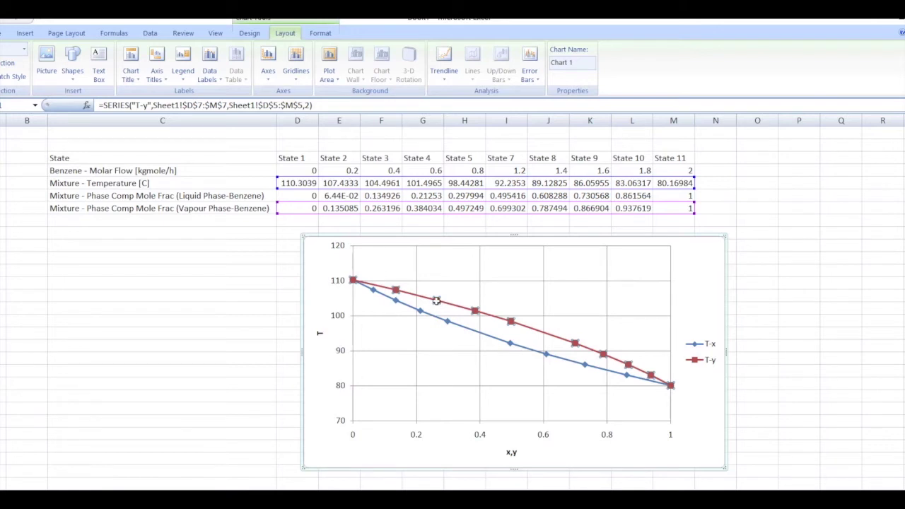
right_click(436, 301)
left_click(487, 410)
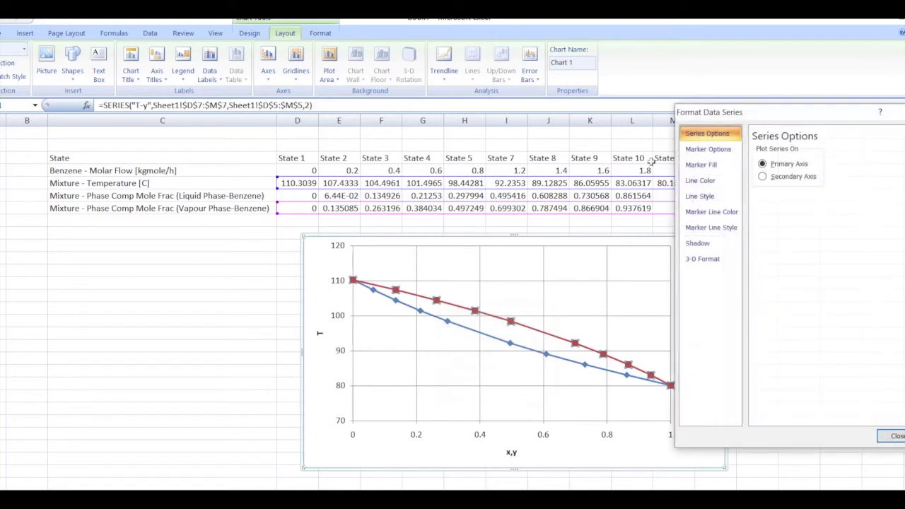
left_click(707, 149)
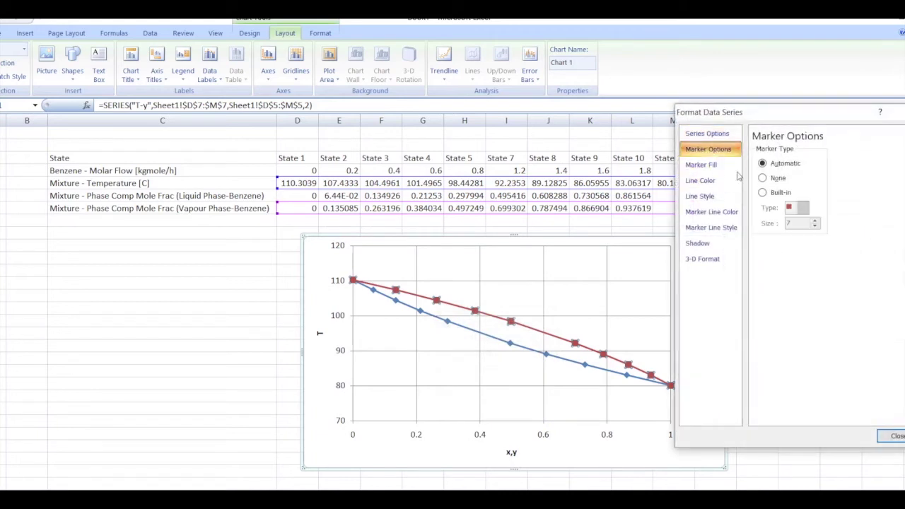
left_click(776, 192)
left_click(803, 208)
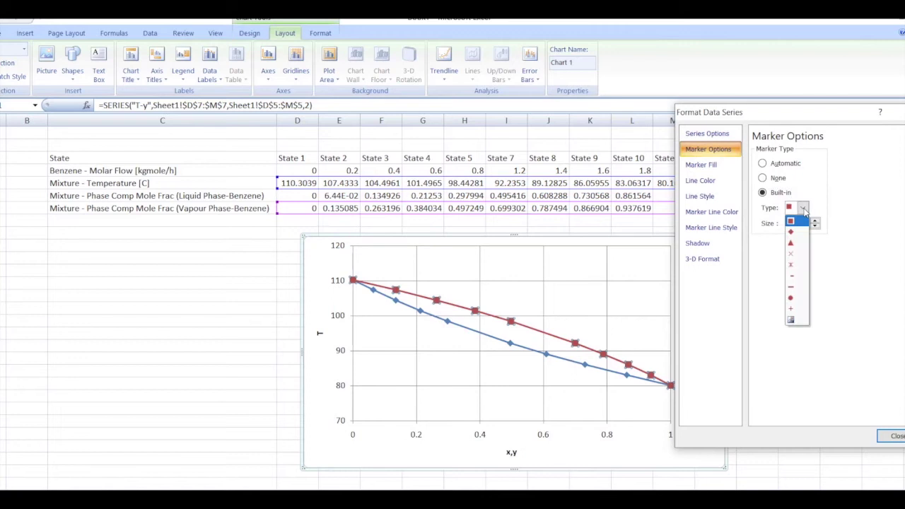
left_click(790, 297)
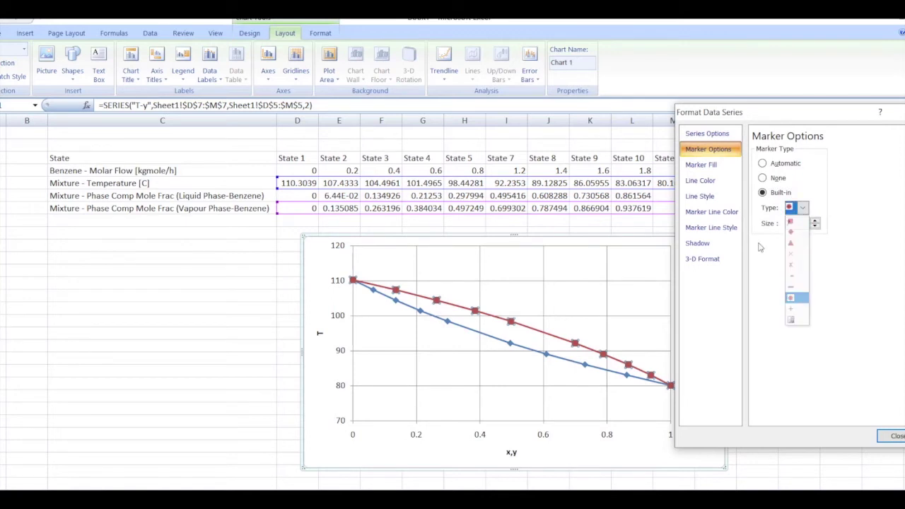
left_click(815, 226)
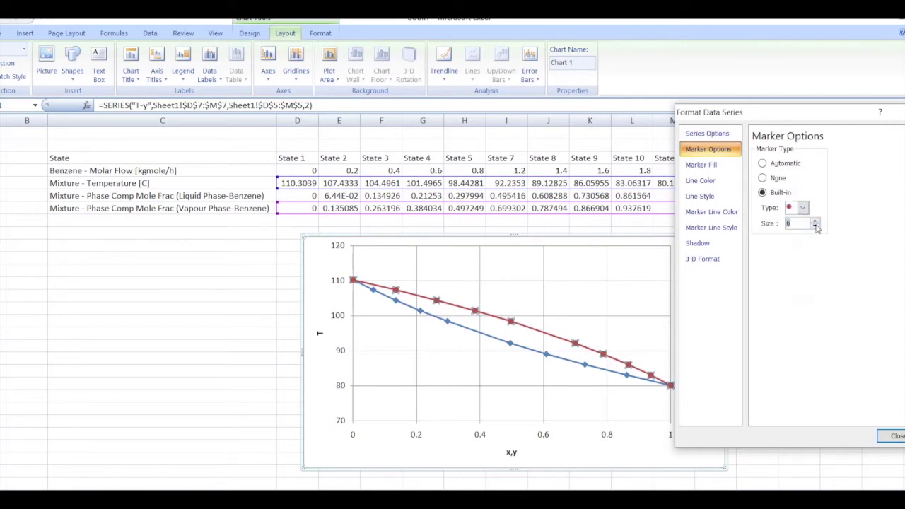
left_click(815, 226)
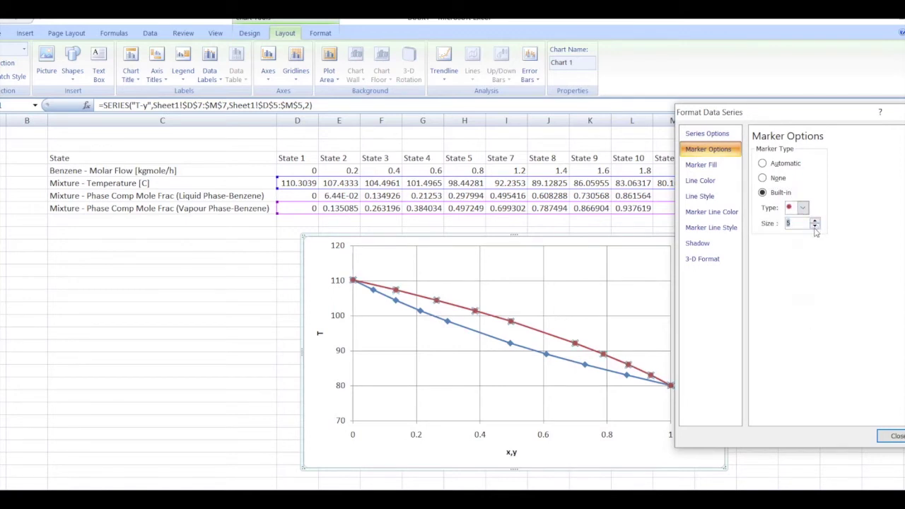
Step: Fill the T-y series markers with solid black
left_click(711, 167)
left_click(775, 164)
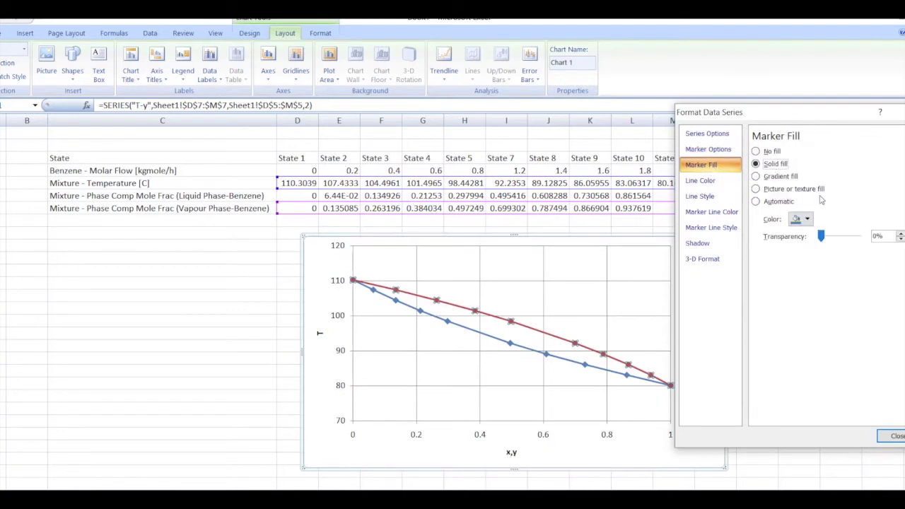
left_click(806, 219)
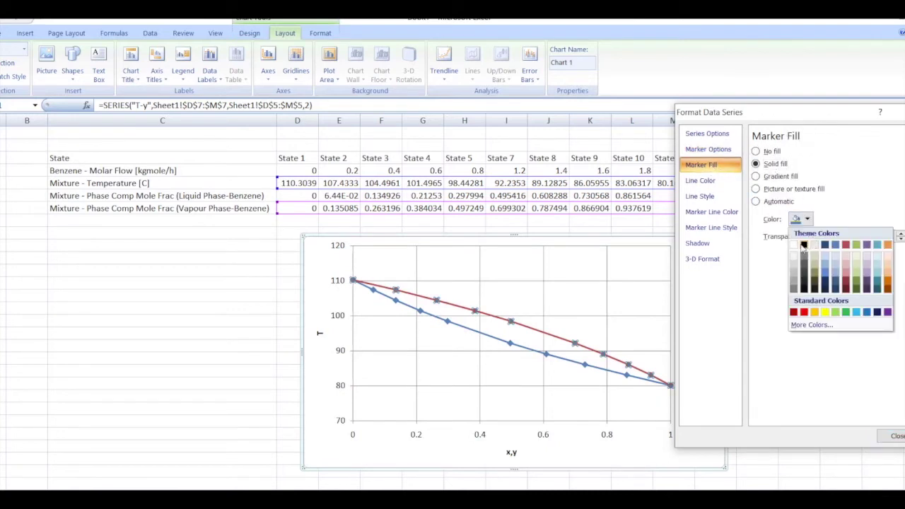
left_click(804, 244)
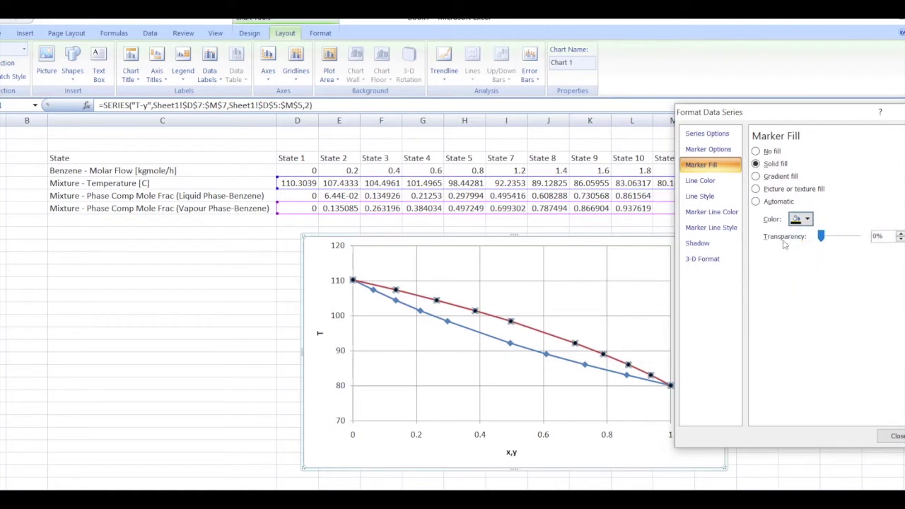
Step: Format the T-y series line as solid black with a width of 1 pt
left_click(708, 183)
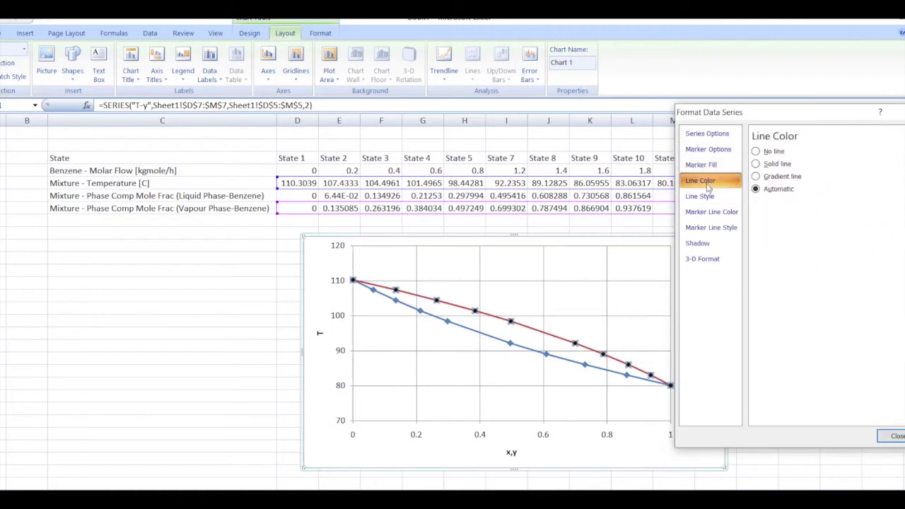
left_click(776, 164)
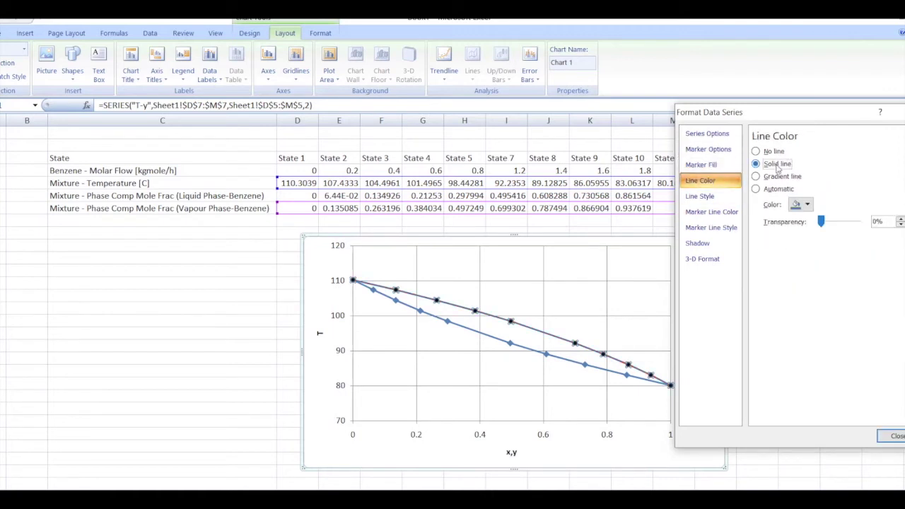
left_click(809, 205)
left_click(807, 229)
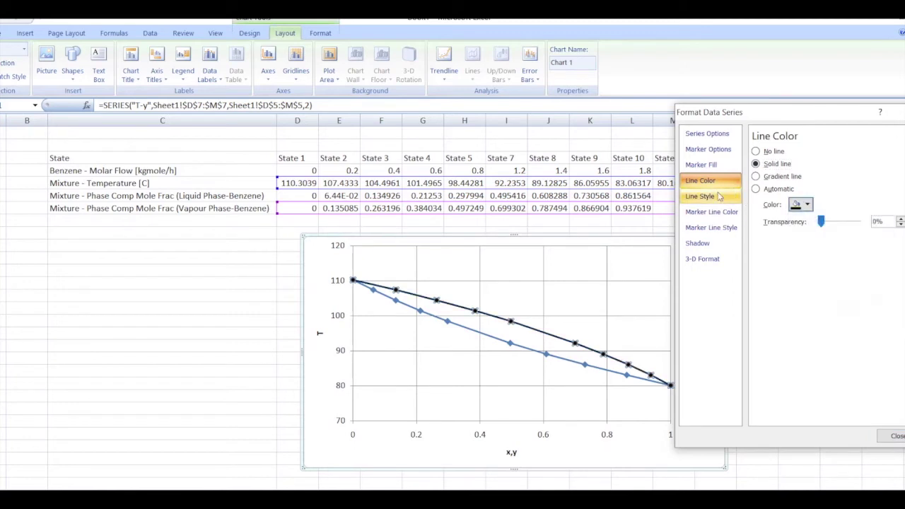
left_click(720, 196)
left_click(844, 153)
left_click(844, 154)
left_click(844, 154)
left_click(844, 154)
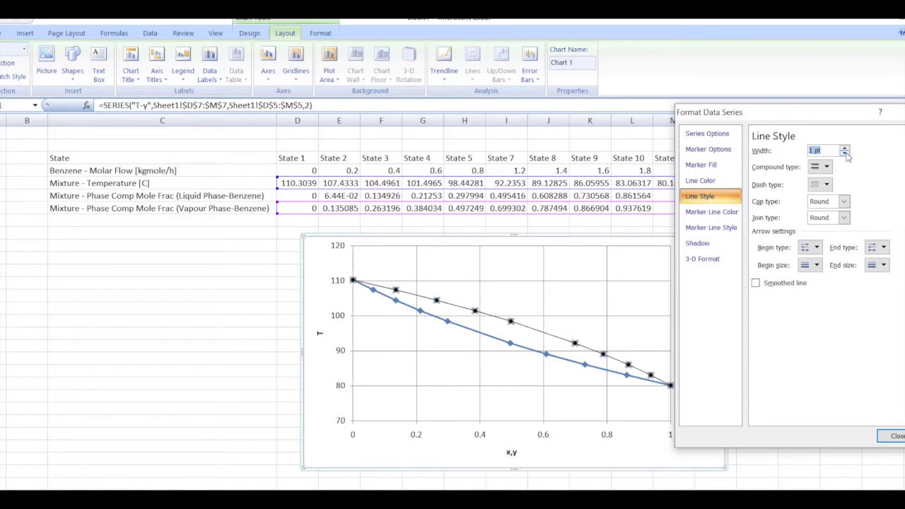
left_click(894, 437)
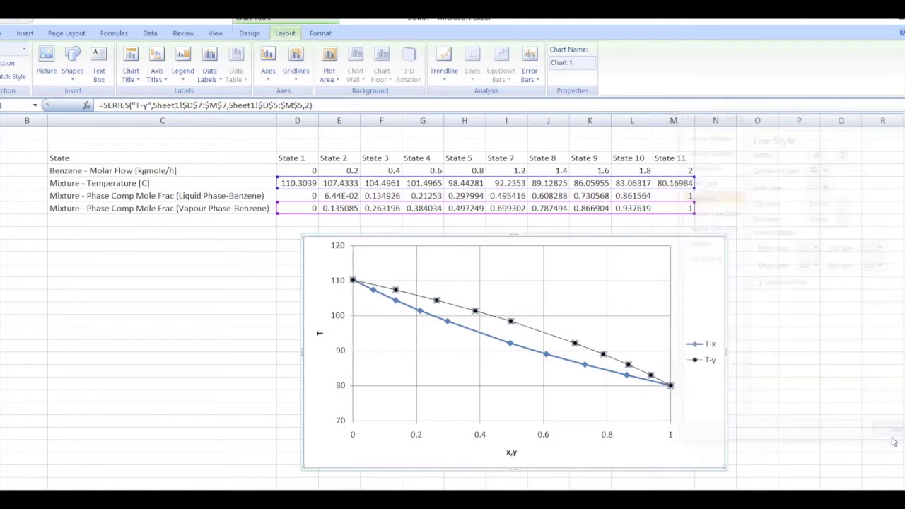
Step: Give the T-x series built-in asterisk-shaped markers at size 5
left_click(547, 301)
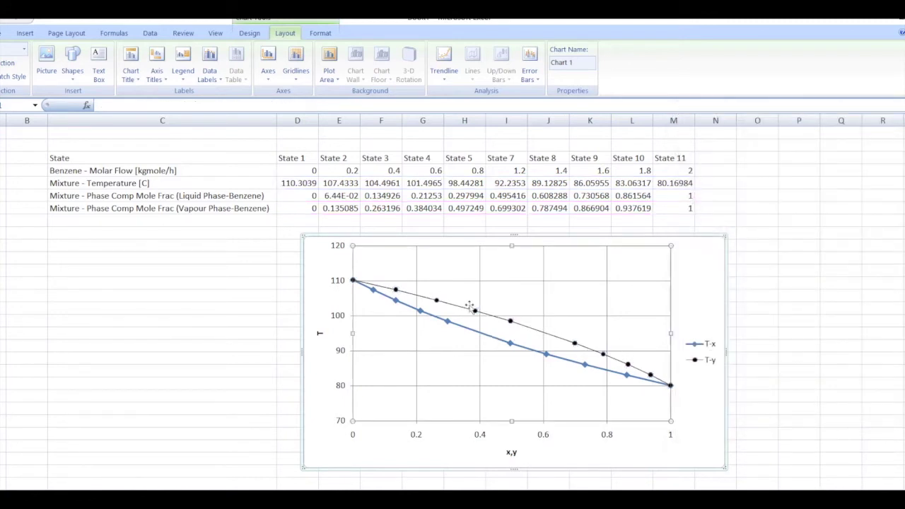
left_click(510, 344)
right_click(511, 346)
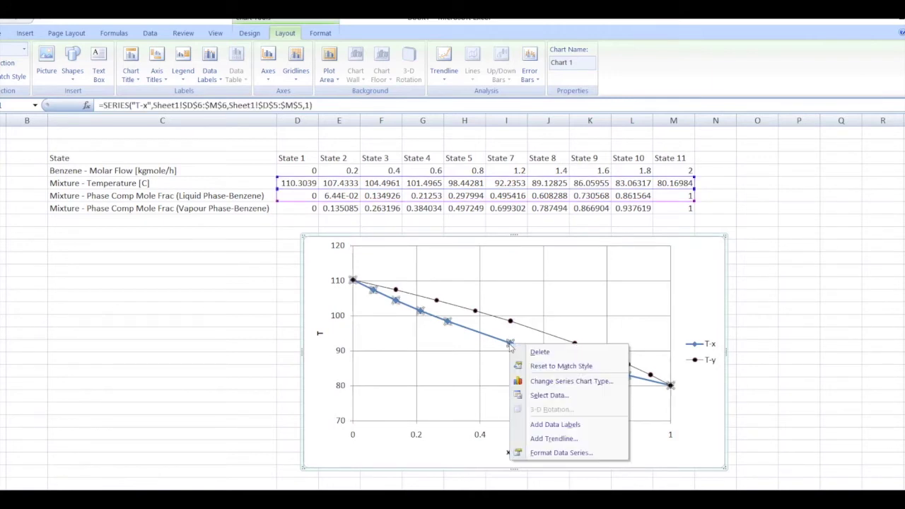
left_click(560, 452)
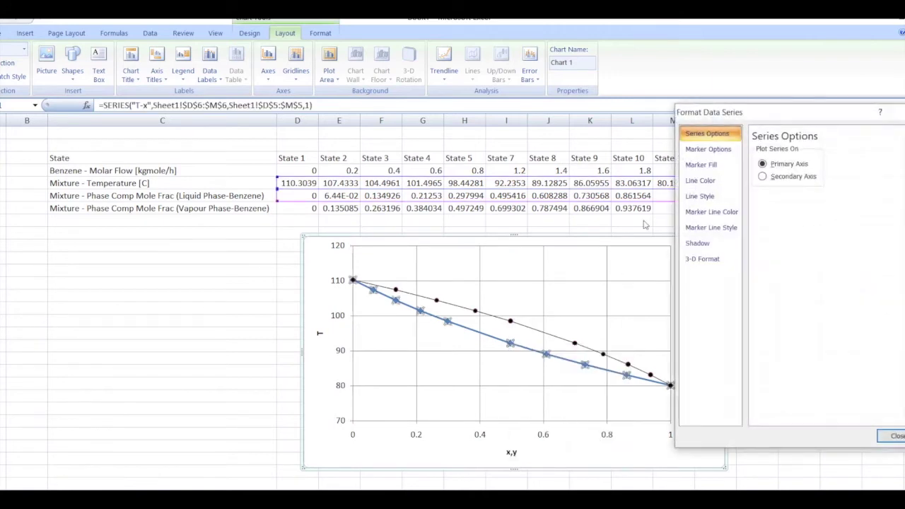
left_click(707, 151)
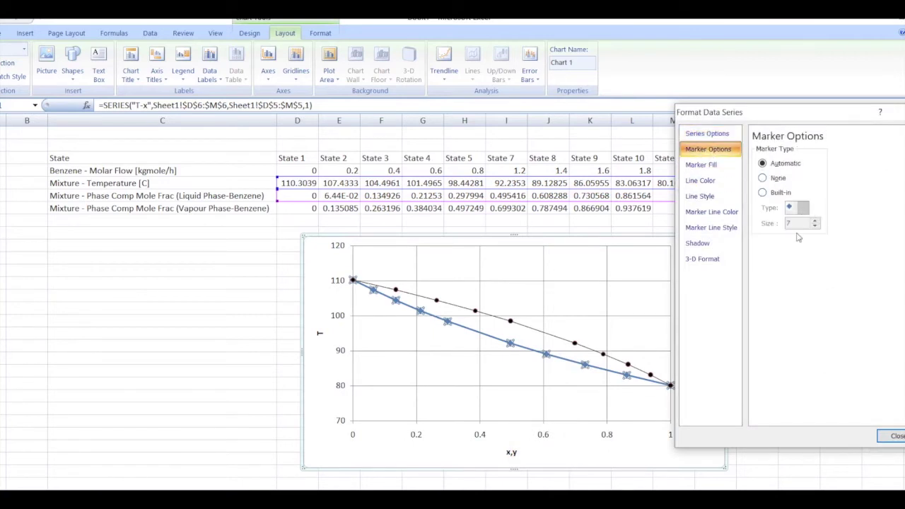
left_click(763, 192)
left_click(802, 208)
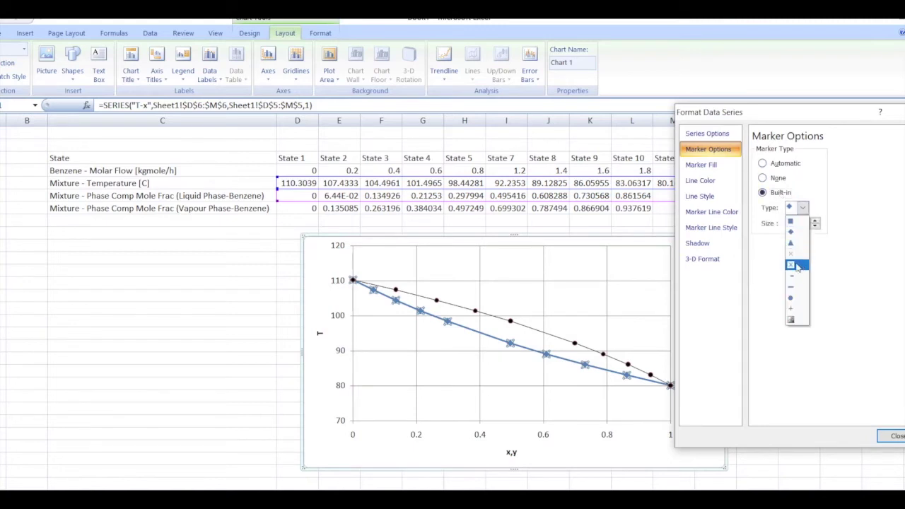
left_click(798, 260)
left_click(815, 226)
left_click(814, 225)
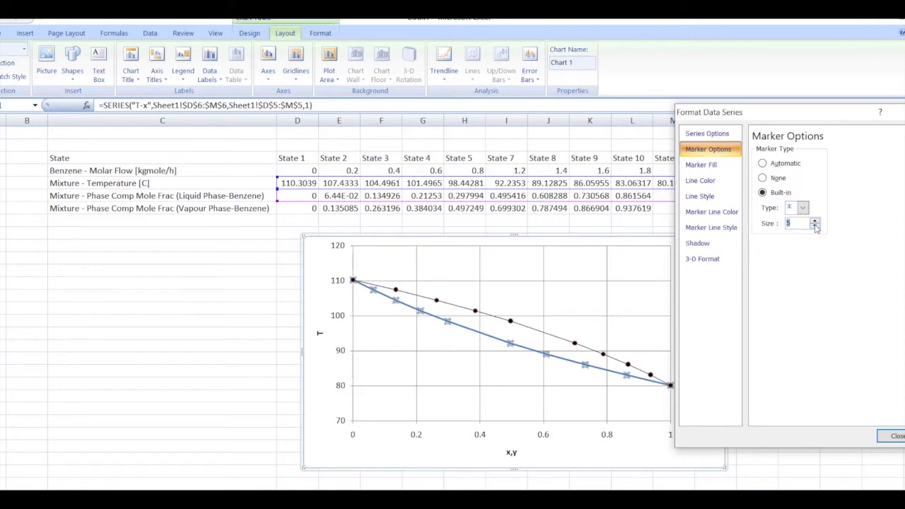
Step: Fill the T-x series markers with solid black
left_click(718, 163)
left_click(775, 164)
left_click(806, 220)
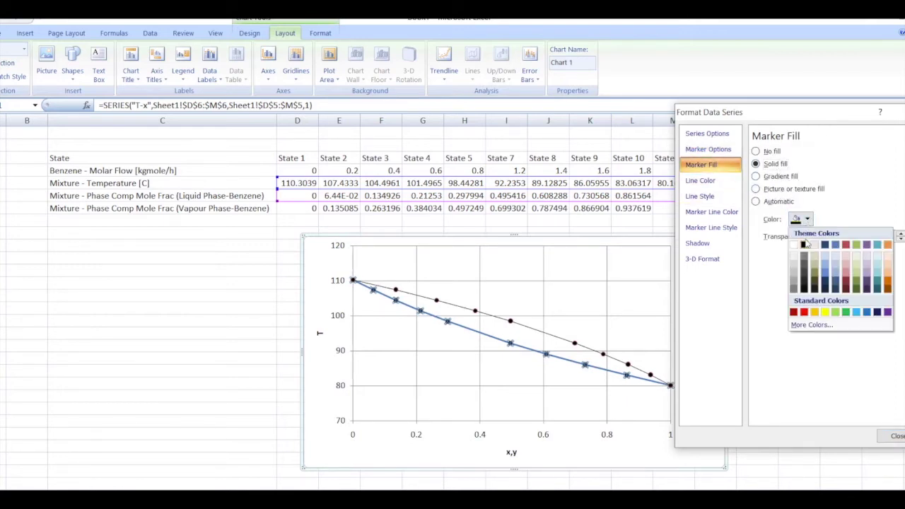
Step: Format the T-x series line as solid black with a width of 1 pt
left_click(728, 181)
left_click(727, 180)
left_click(775, 164)
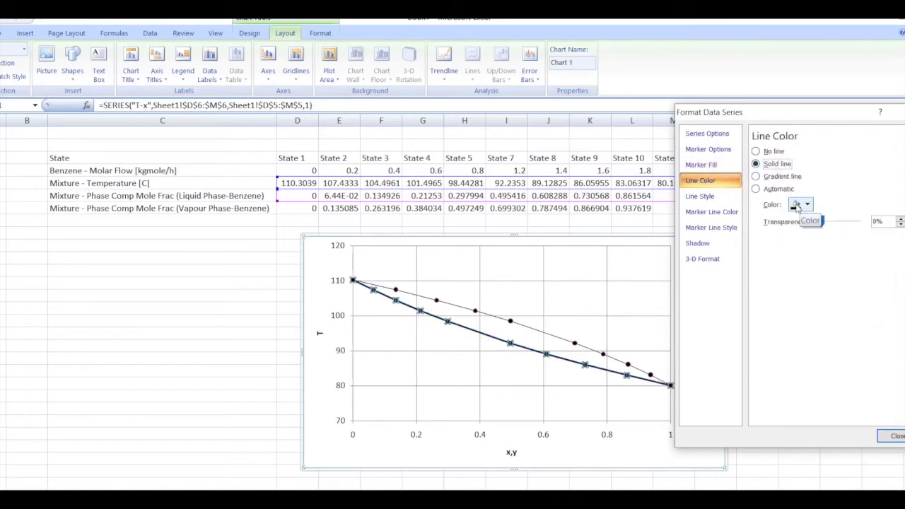
left_click(808, 205)
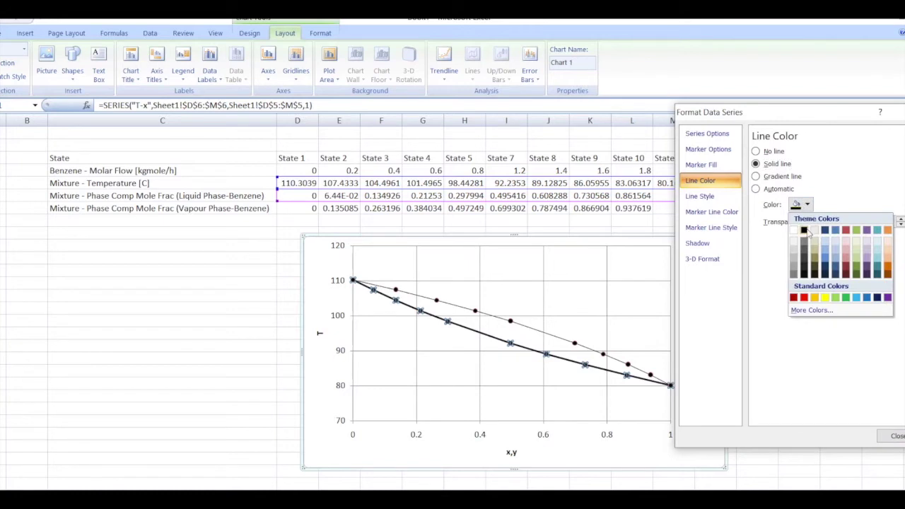
left_click(807, 231)
left_click(722, 195)
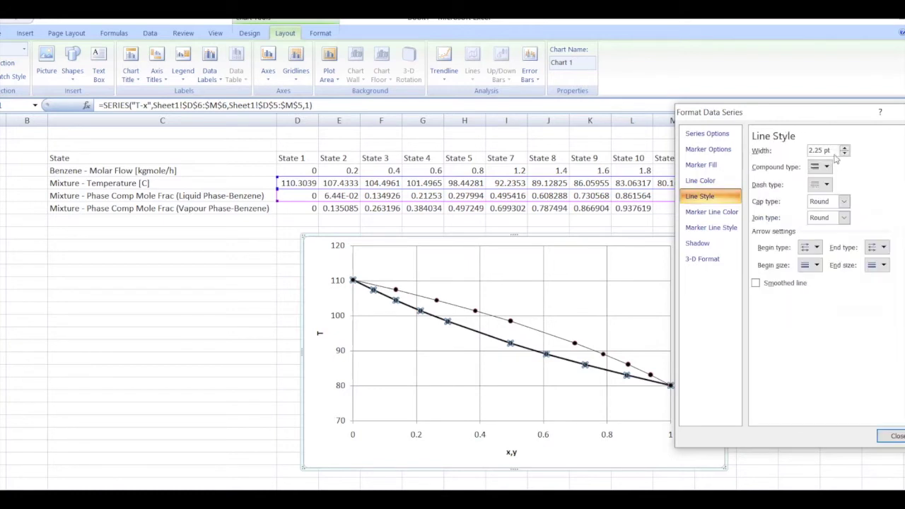
left_click(845, 153)
left_click(844, 154)
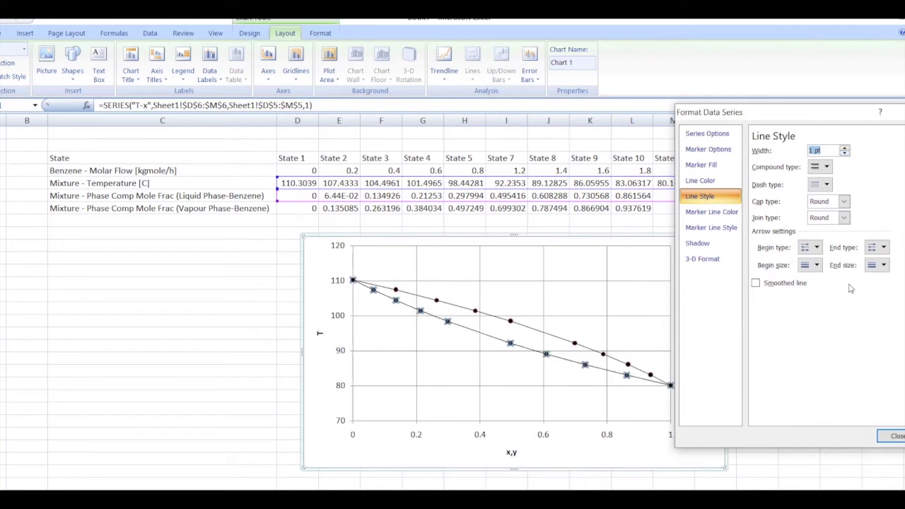
left_click(644, 295)
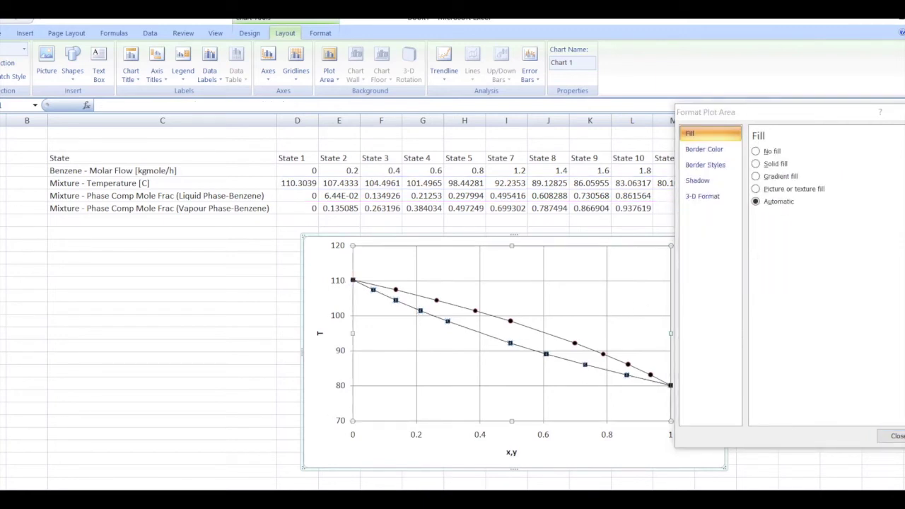
left_click(895, 436)
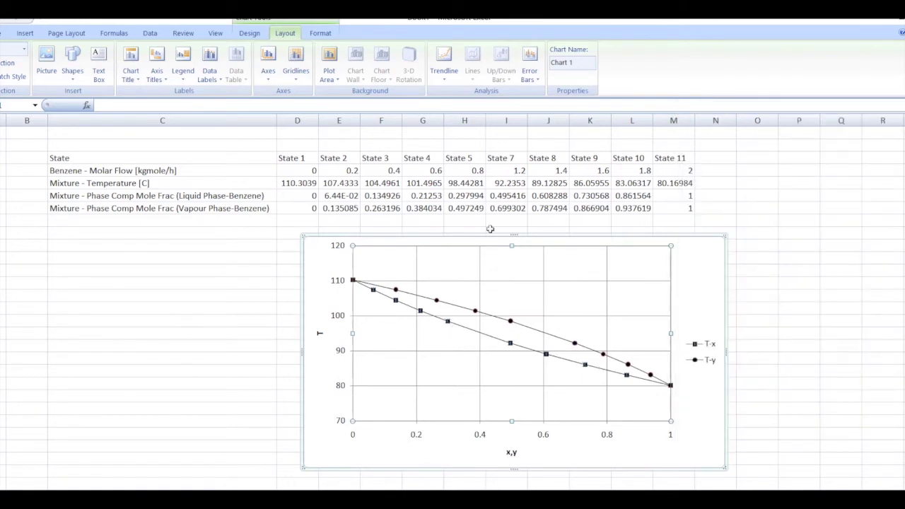
Step: Move the chart so it spans about columns H to P and narrow it slightly
left_click_drag(505, 235, 651, 210)
left_click_drag(870, 442, 847, 443)
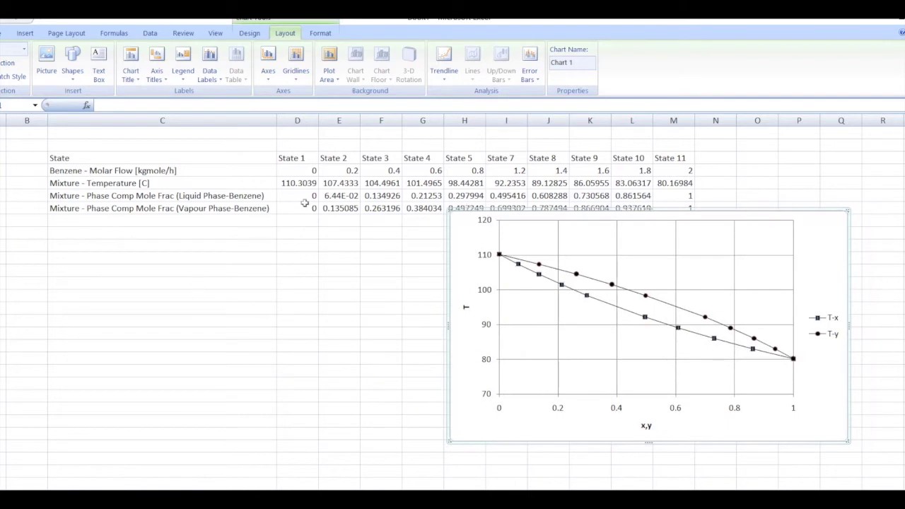
Step: Label cell C8 below the vapour phase row as Diagonal and move the chart down clear of the data rows
left_click(117, 220)
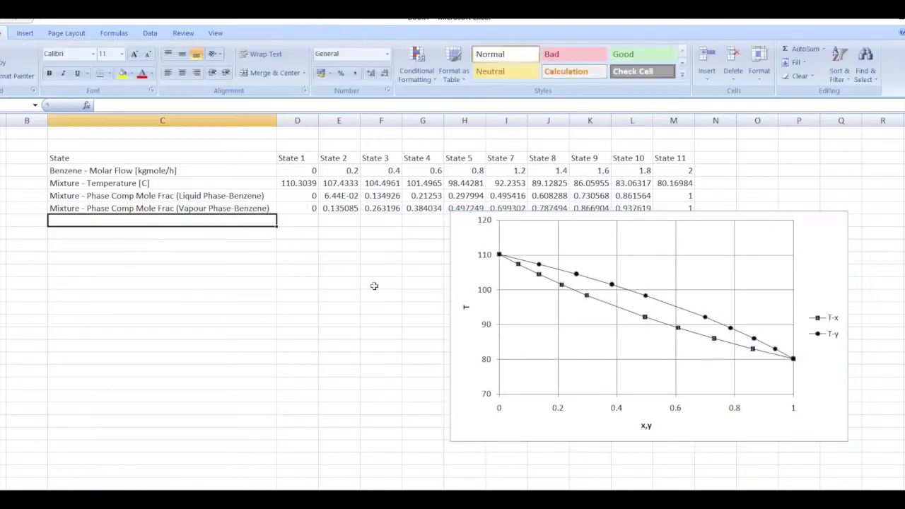
type("Diagonal")
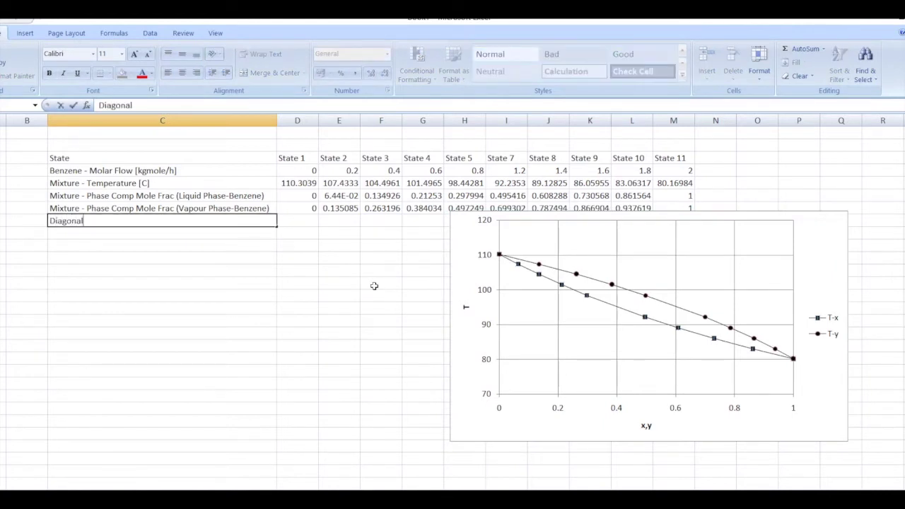
left_click(148, 259)
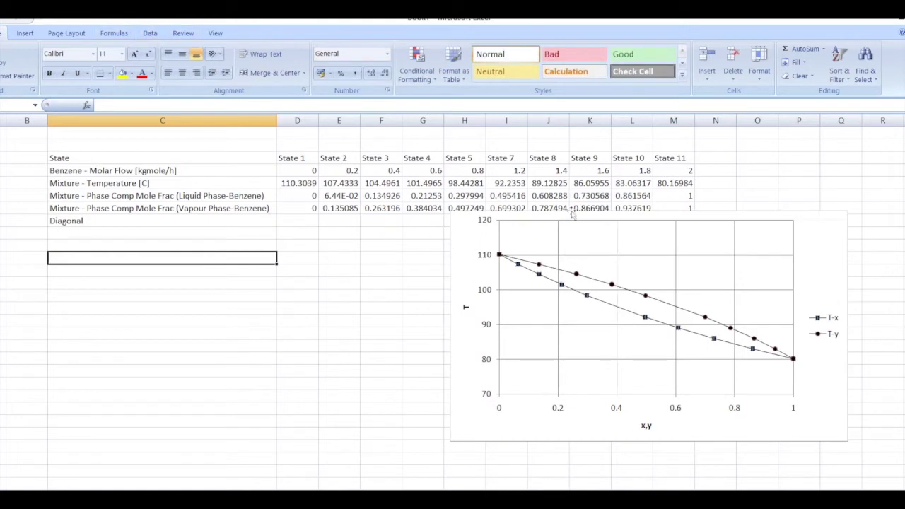
left_click_drag(719, 216, 717, 252)
Step: Copy the liquid-phase benzene mole fractions in D6:M6 into the Diagonal row, D8:M8
left_click_drag(298, 197, 659, 193)
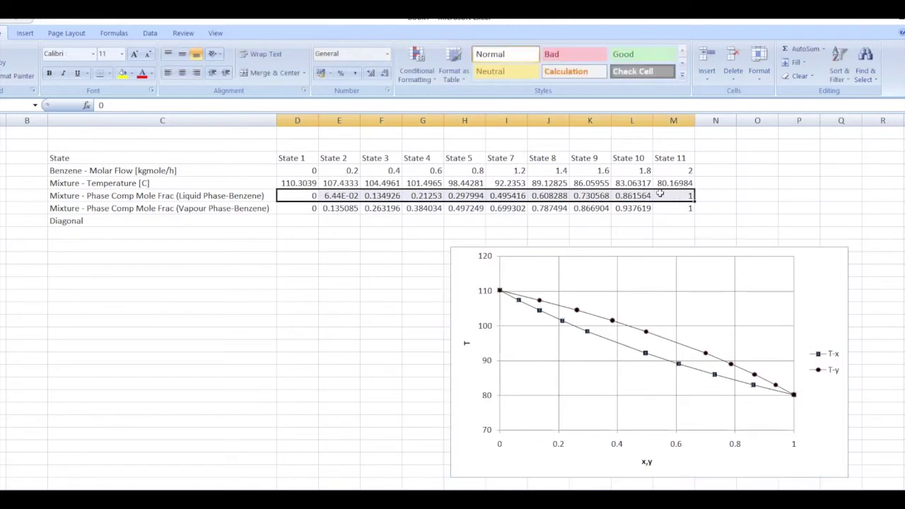
right_click(660, 196)
left_click(710, 223)
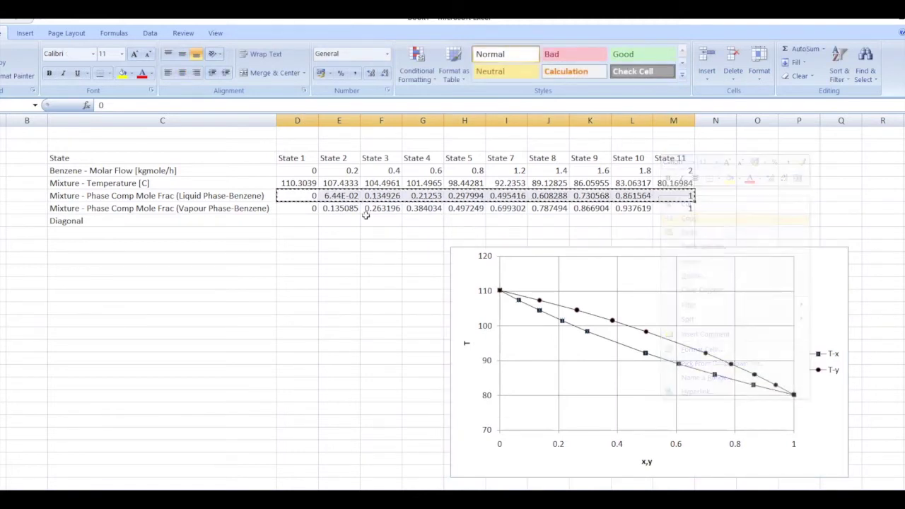
left_click_drag(313, 218, 671, 219)
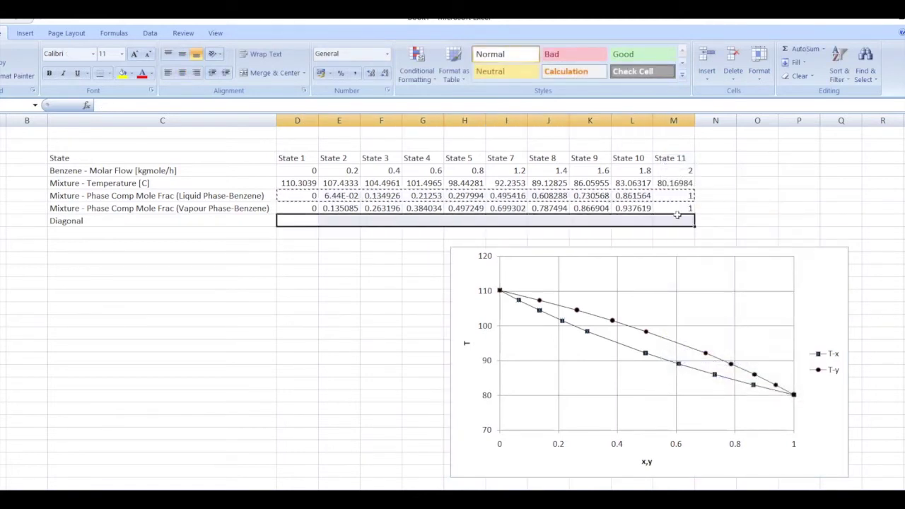
right_click(638, 223)
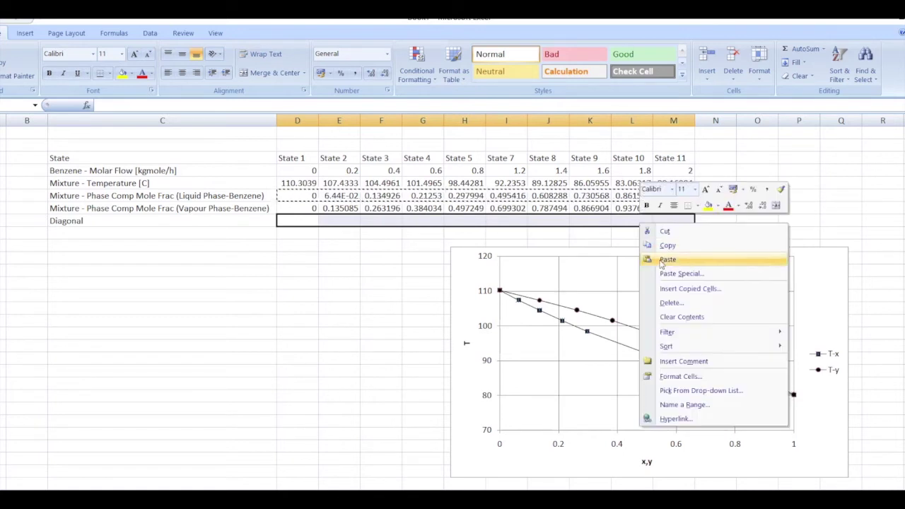
left_click(657, 228)
left_click(162, 283)
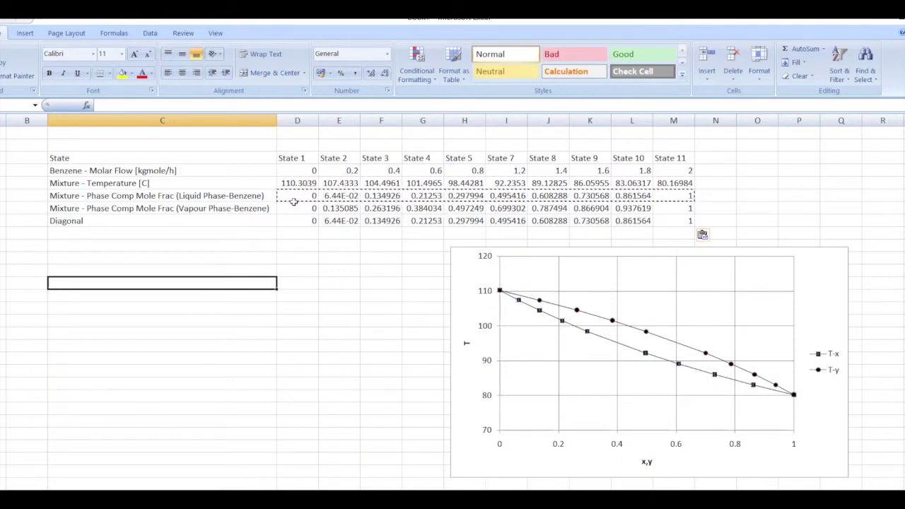
Step: Insert a scatter chart with straight lines and markers from the liquid and vapour phase mole fraction rows, D6:M7
left_click_drag(305, 196, 532, 191)
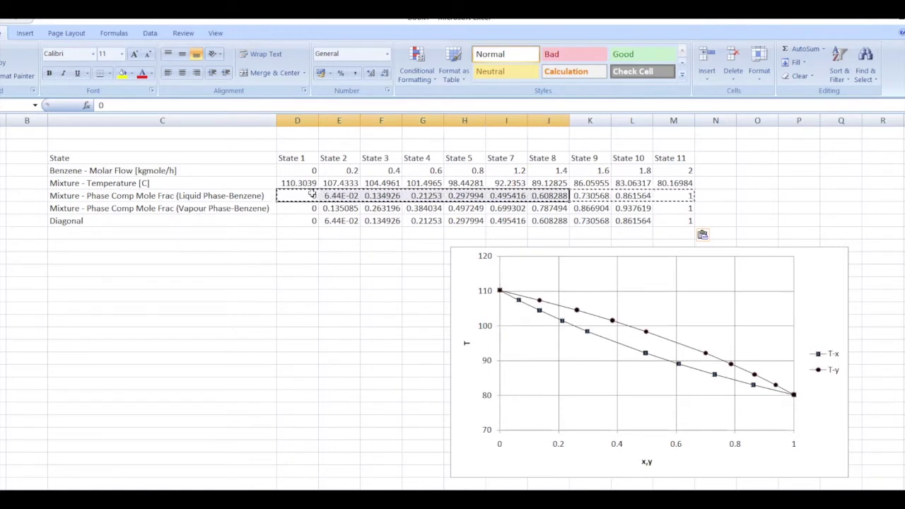
left_click_drag(293, 208, 659, 205)
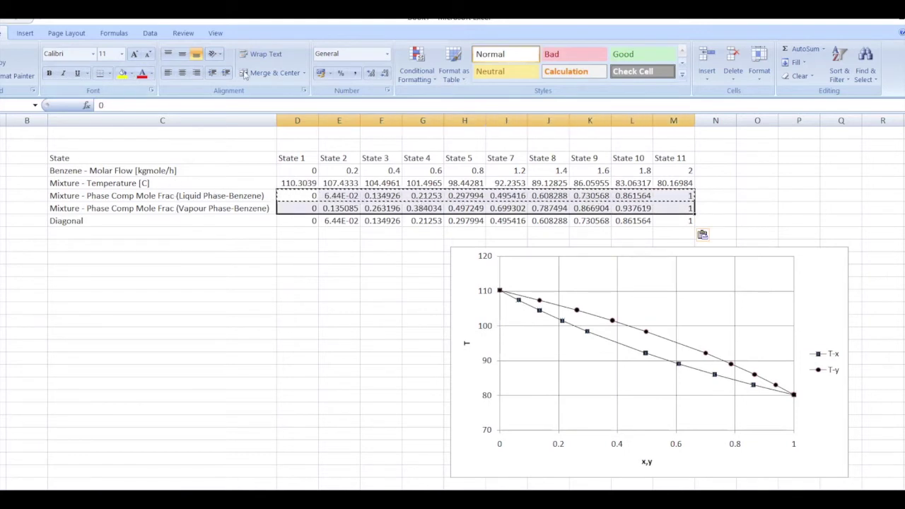
left_click(25, 33)
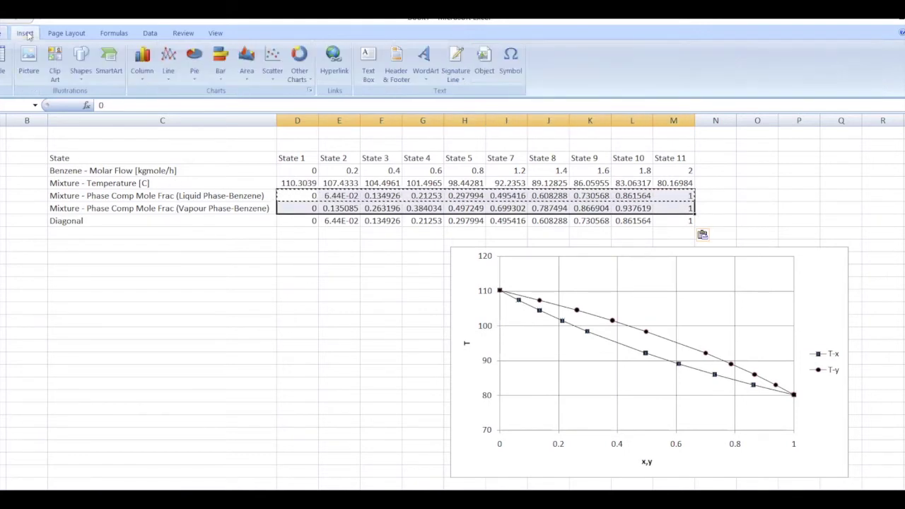
left_click(276, 74)
left_click(315, 150)
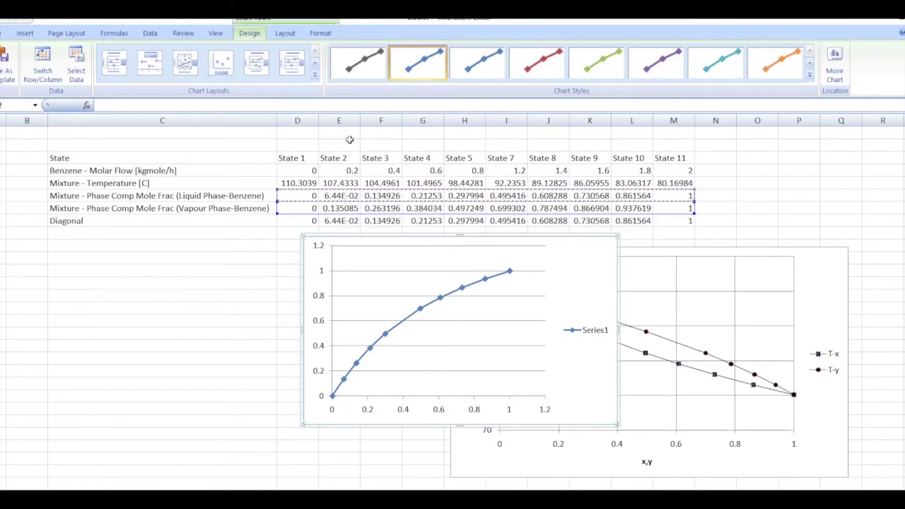
Step: Name the new chart's series x-y, with X values from D6:M6 and Y values from D7:M7
left_click(78, 63)
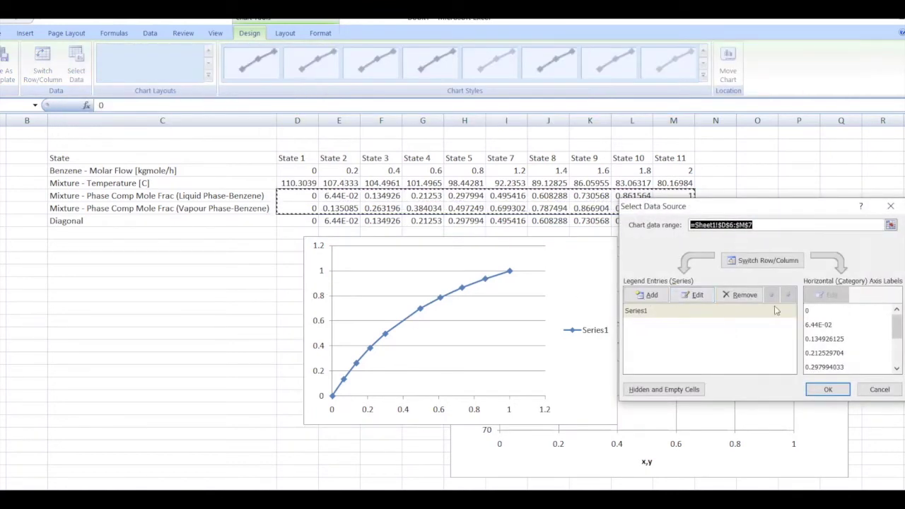
left_click(701, 297)
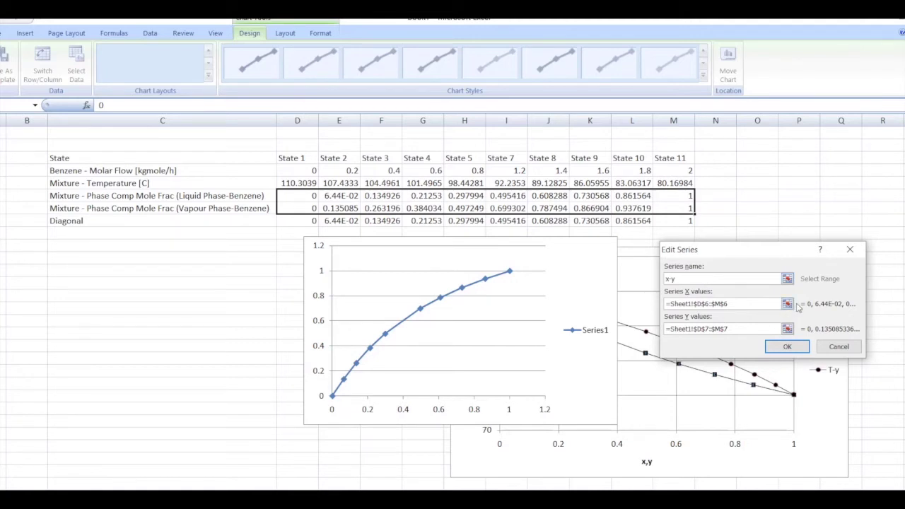
left_click(787, 303)
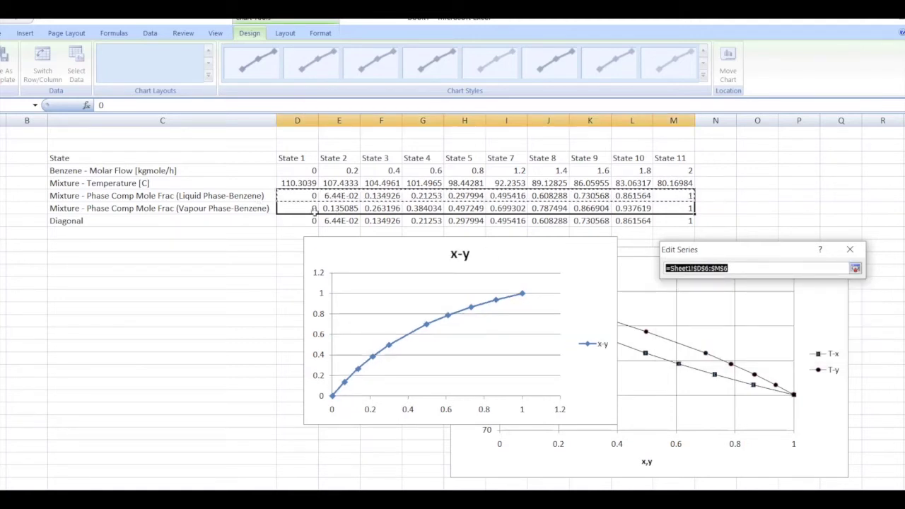
left_click_drag(311, 208, 674, 209)
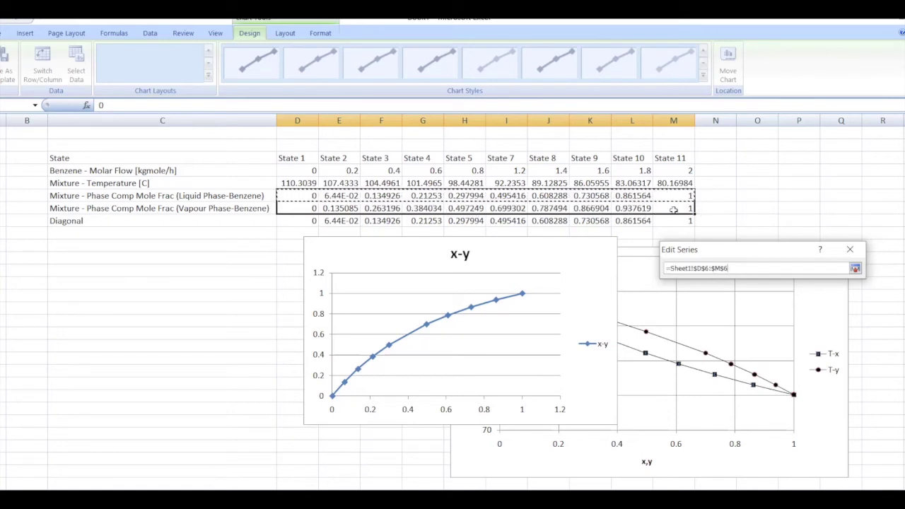
key("Return")
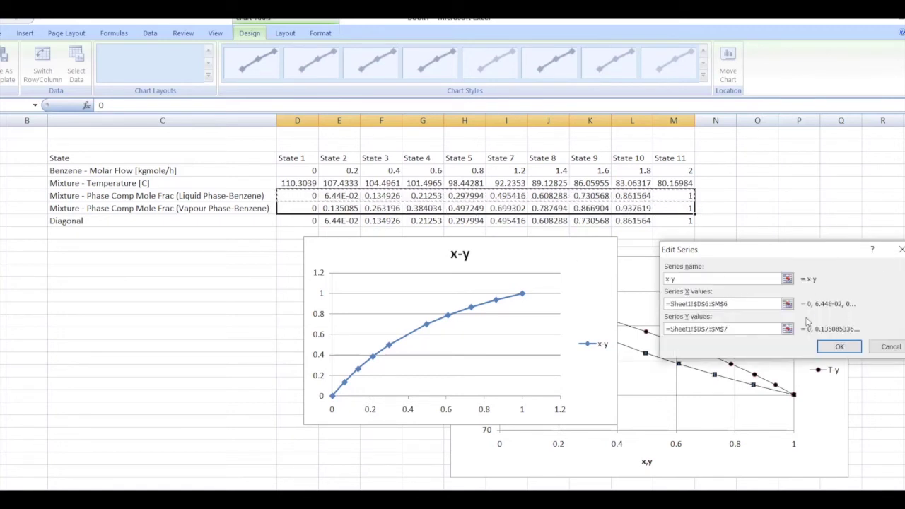
left_click(787, 328)
left_click_drag(303, 209, 675, 208)
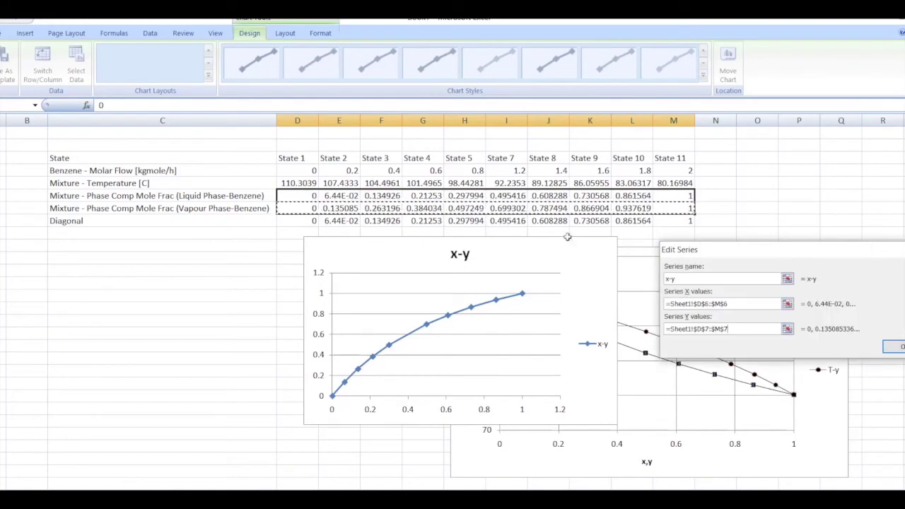
left_click(893, 347)
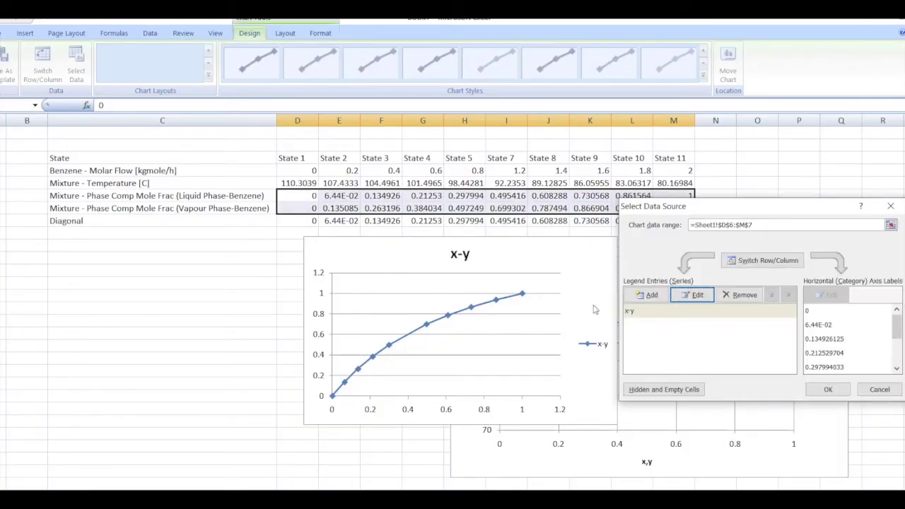
Step: Add a second series to the x-y chart, with X values from D6:M6 and Y values from the Diagonal row D8:M8
key("Return")
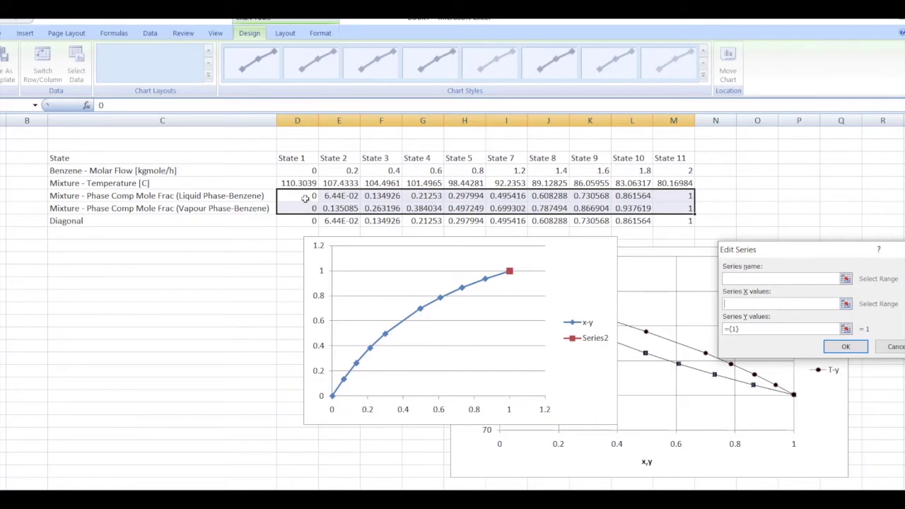
left_click_drag(310, 197, 682, 198)
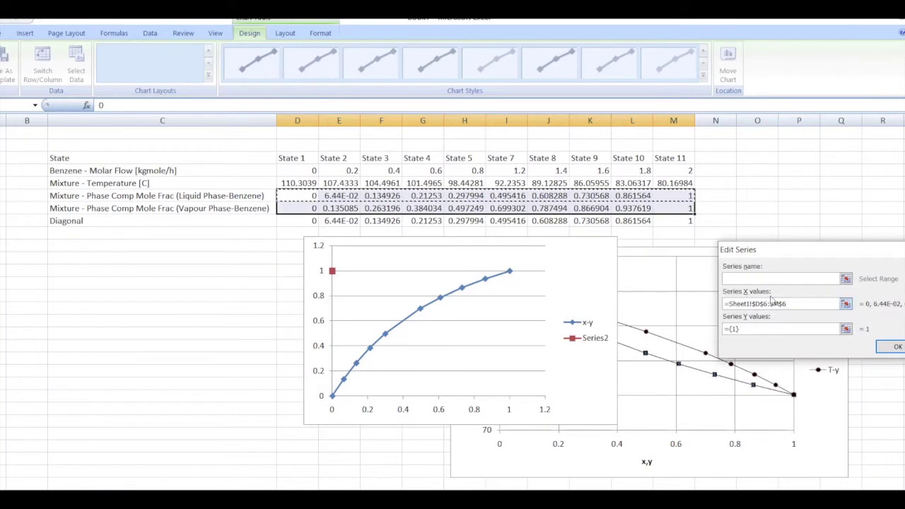
left_click(845, 328)
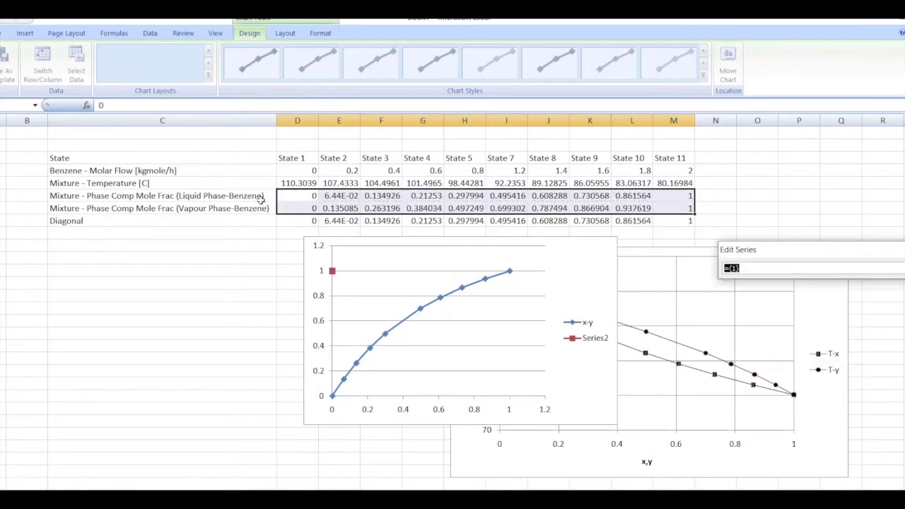
left_click_drag(296, 223, 664, 223)
key("Return")
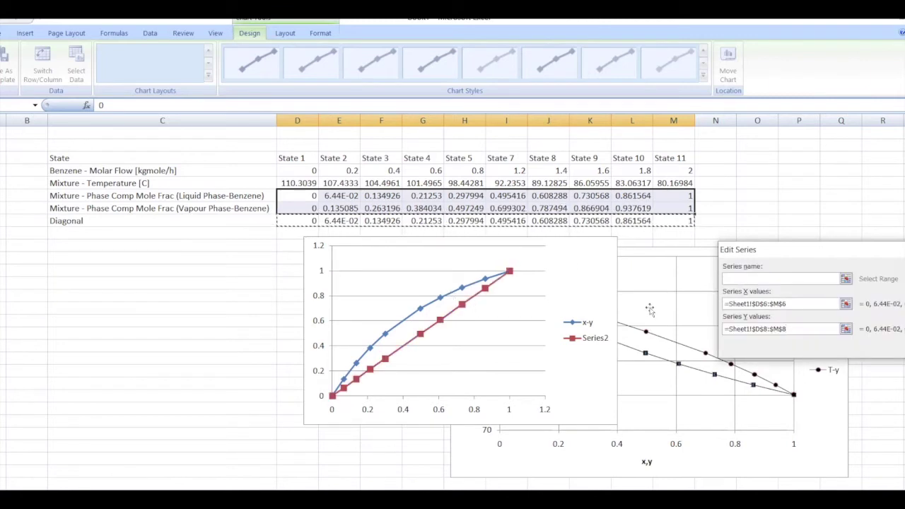
left_click_drag(833, 249, 732, 249)
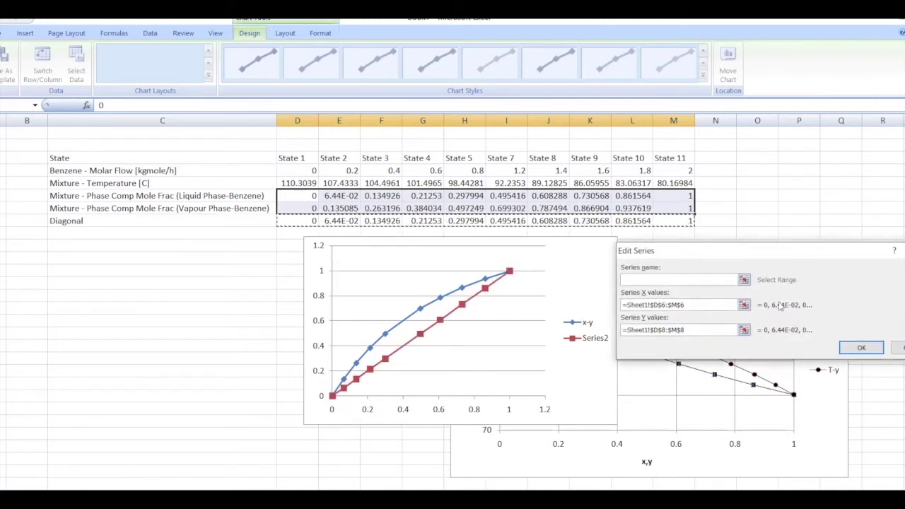
left_click(861, 348)
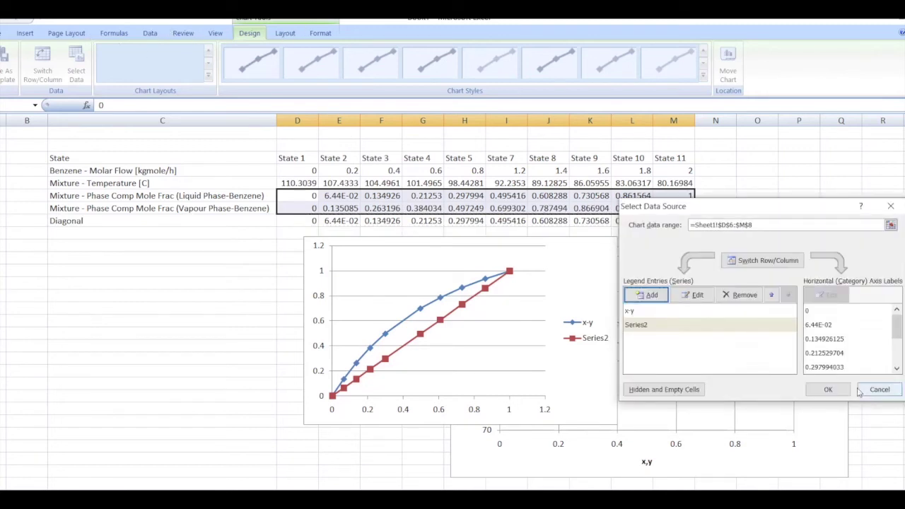
left_click(827, 389)
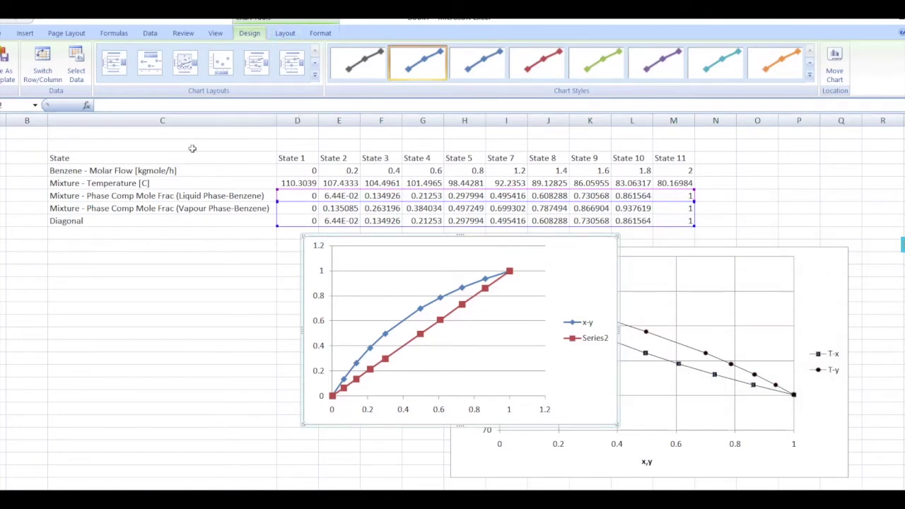
Step: Move the x-y chart below the row labels and fix its horizontal axis from 0.0 to 1.0 with a major unit of 0.1
left_click_drag(347, 237, 55, 260)
left_click(257, 436)
right_click(258, 437)
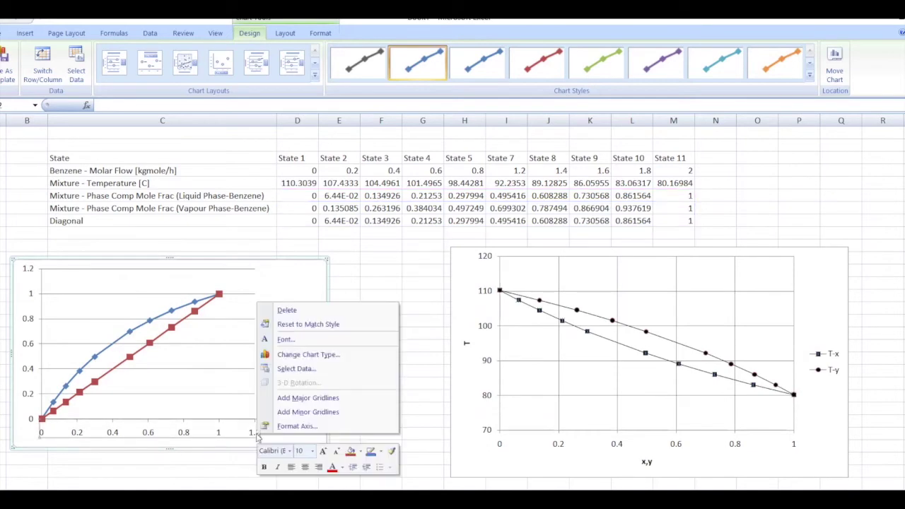
left_click(300, 426)
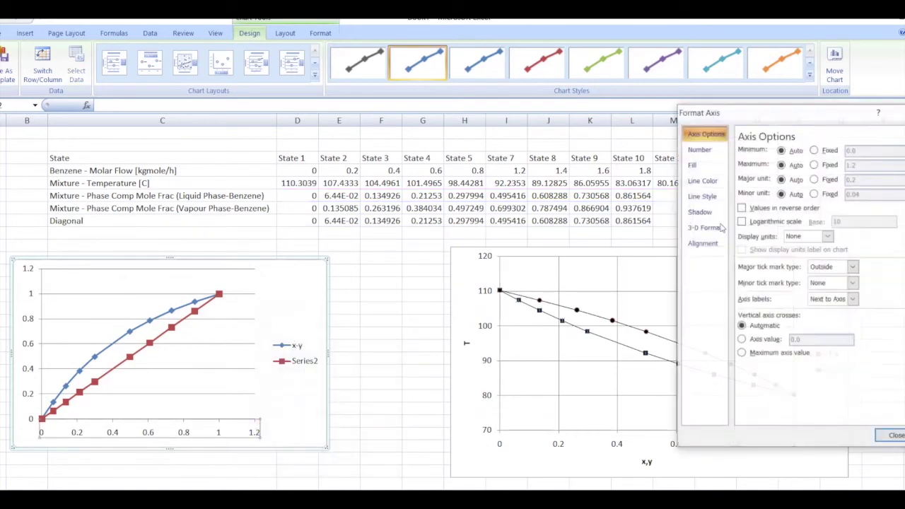
left_click(814, 150)
left_click(813, 164)
left_click(814, 179)
left_click(868, 165)
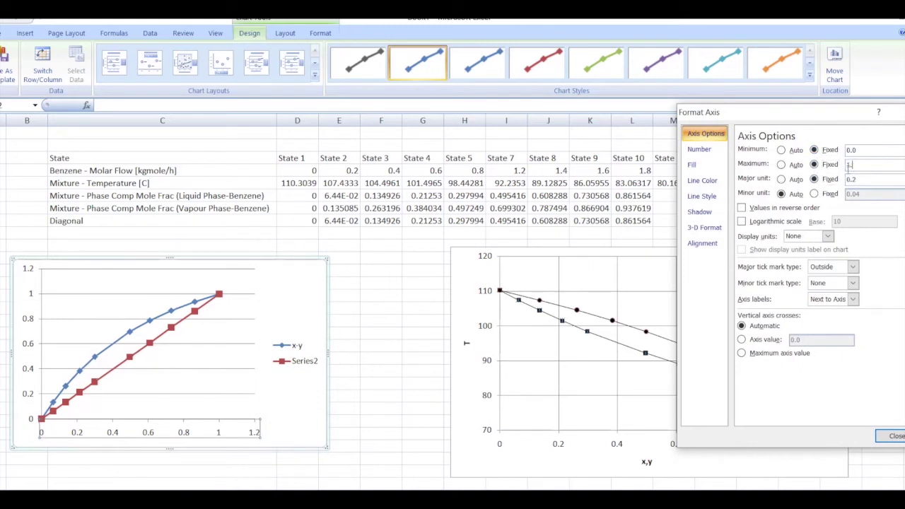
type("0")
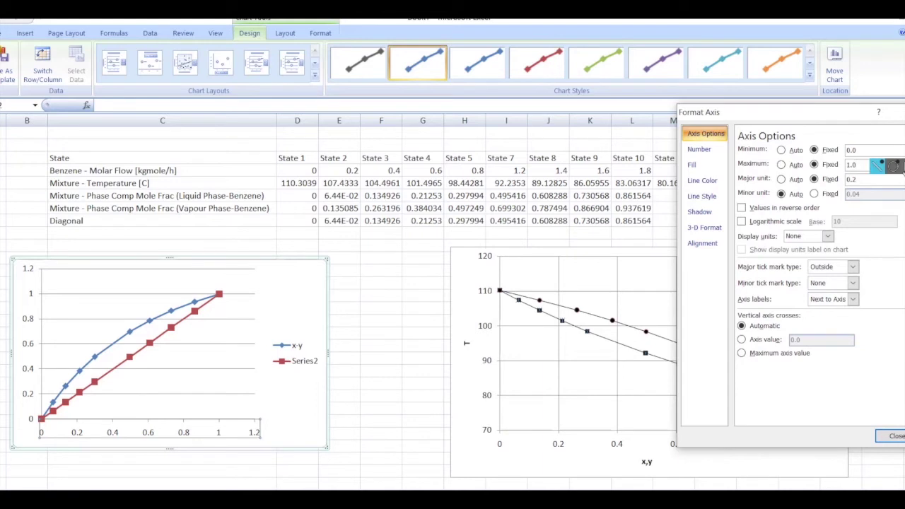
left_click(863, 178)
key("BackSpace")
type("1")
left_click(894, 435)
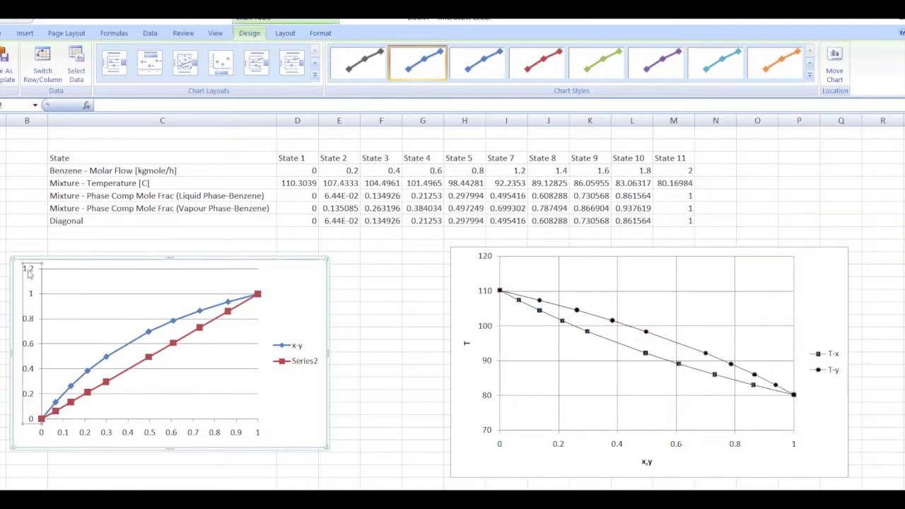
Step: Fix the x-y chart's vertical axis from 0.0 to 1.0 with a major unit of 0.1
right_click(29, 272)
left_click(68, 394)
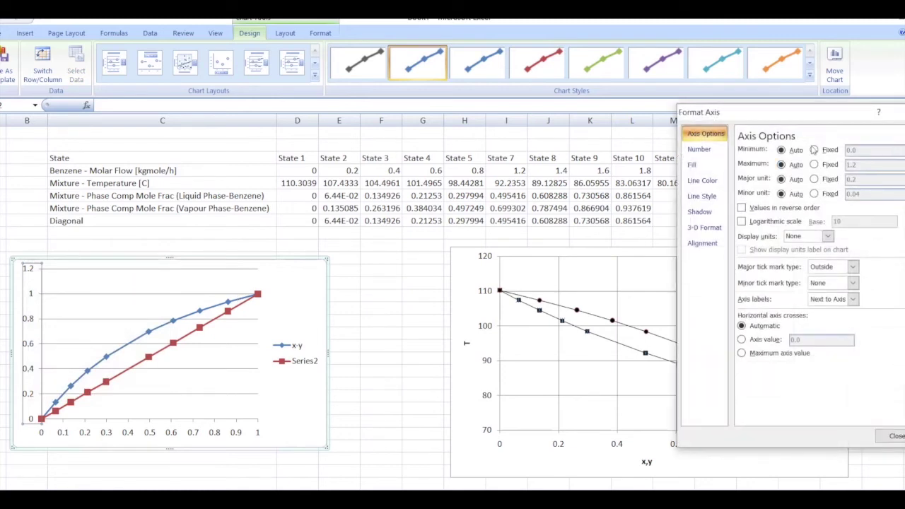
left_click(814, 150)
left_click(813, 164)
left_click(813, 179)
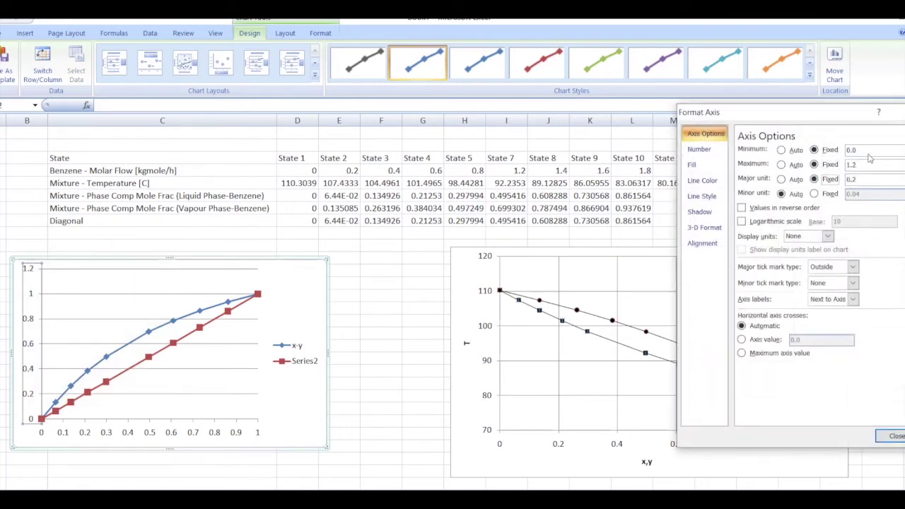
left_click(870, 163)
type("0")
left_click(870, 179)
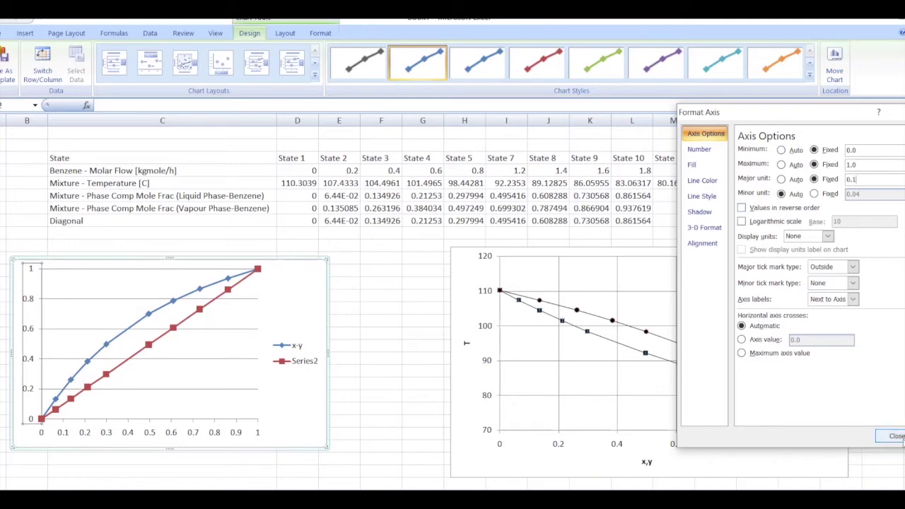
left_click(893, 436)
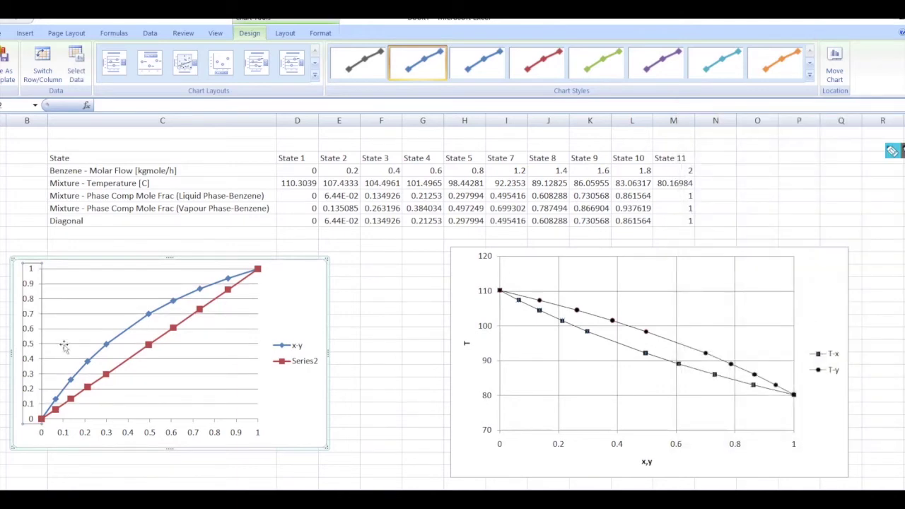
Step: Set the x-y chart's primary horizontal gridlines to major gridlines
left_click(287, 35)
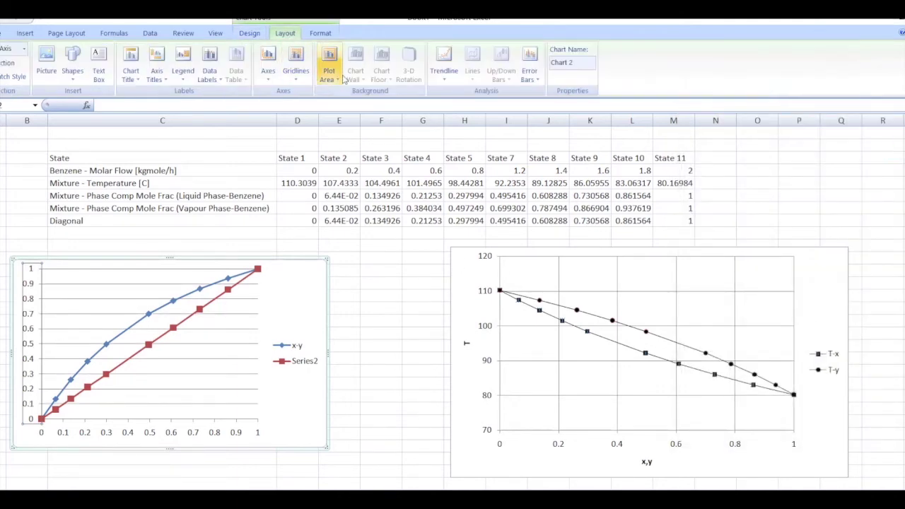
left_click(296, 65)
mouse_move(346, 93)
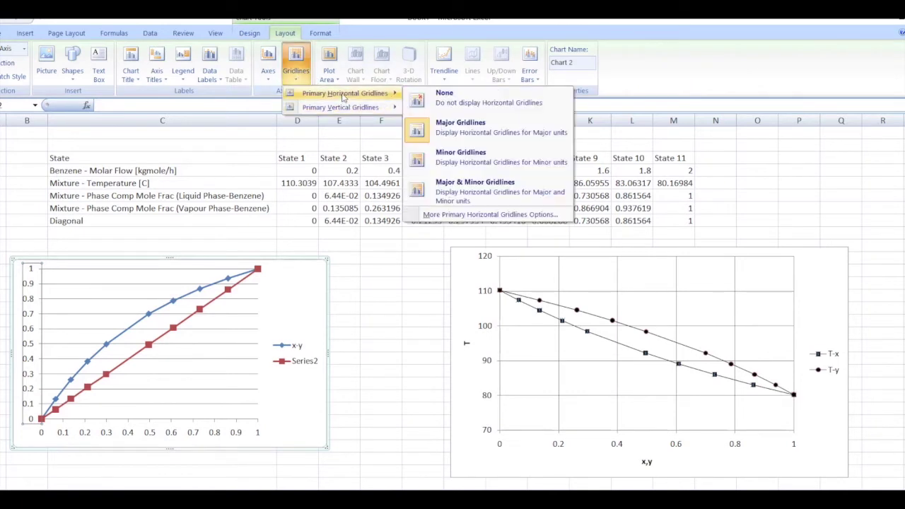
left_click(463, 134)
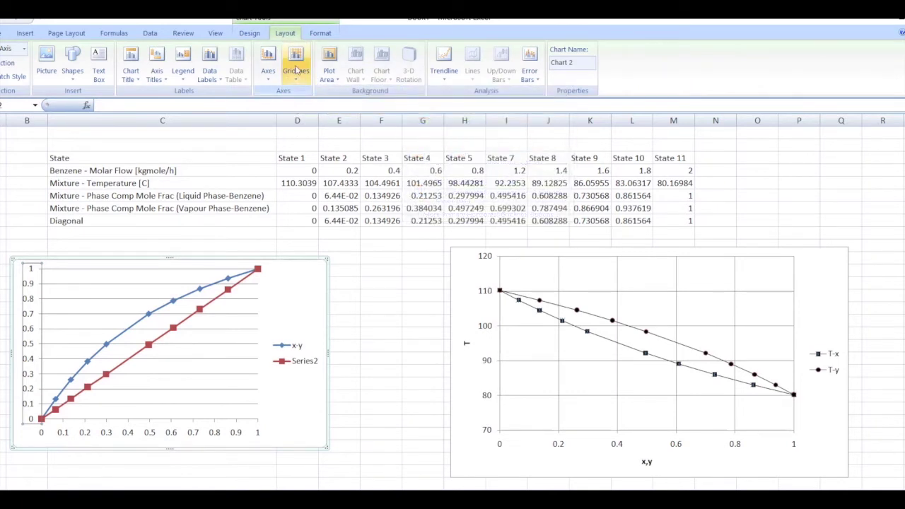
Step: Add major primary vertical gridlines to the x-y chart
left_click(296, 68)
mouse_move(350, 113)
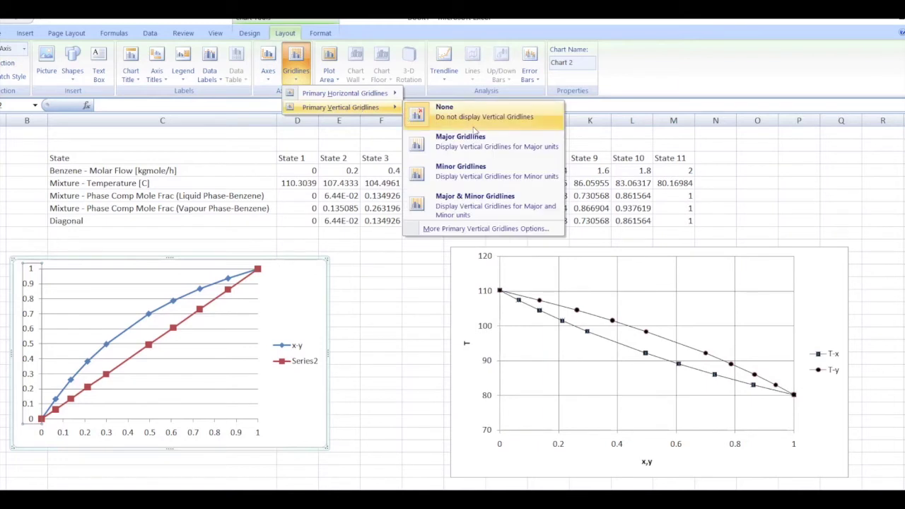
left_click(463, 139)
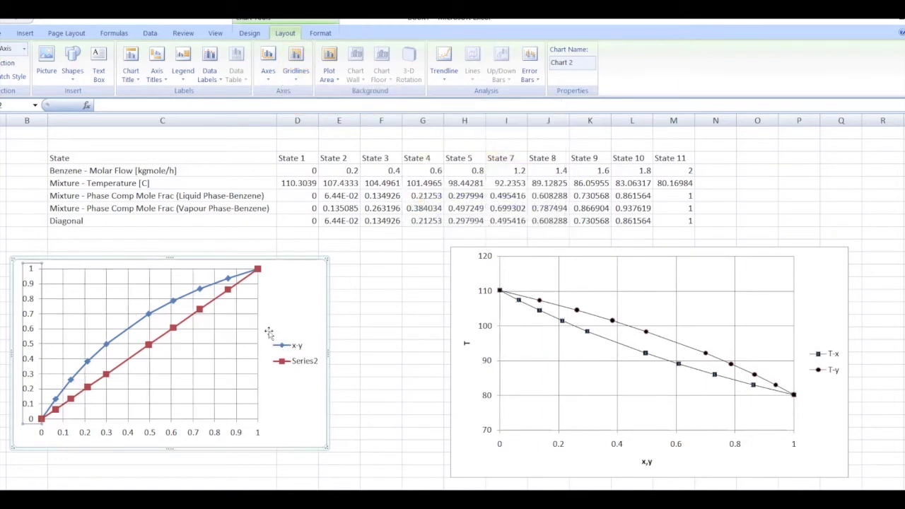
Step: Give the x-y series built-in circle markers with a solid black fill
left_click(148, 315)
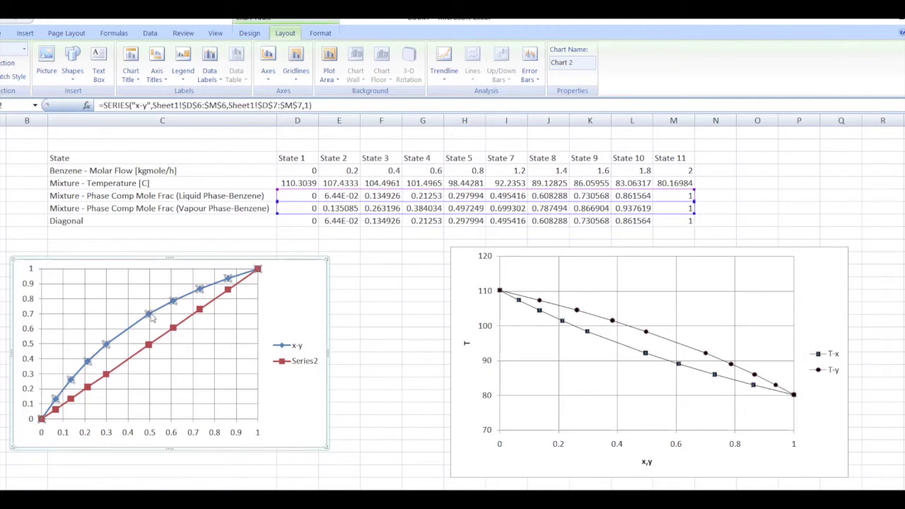
right_click(151, 317)
left_click(212, 422)
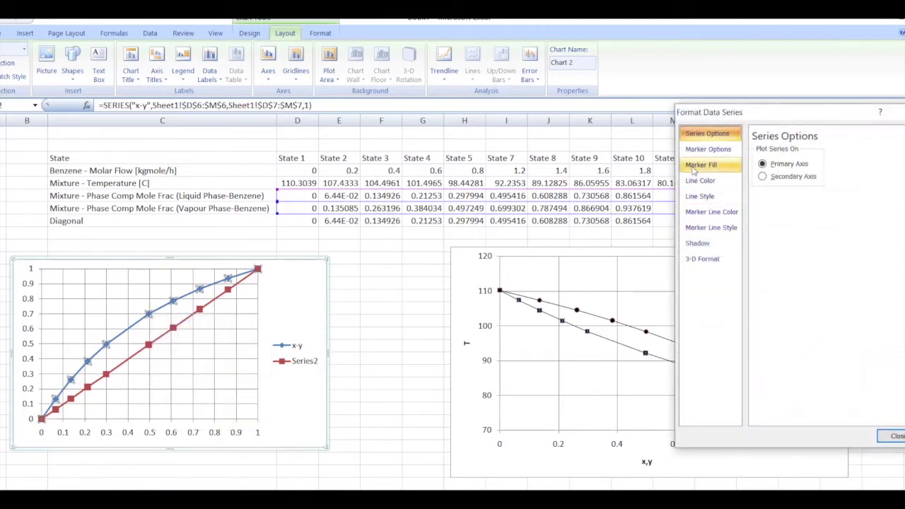
left_click(704, 149)
left_click(792, 192)
left_click(803, 208)
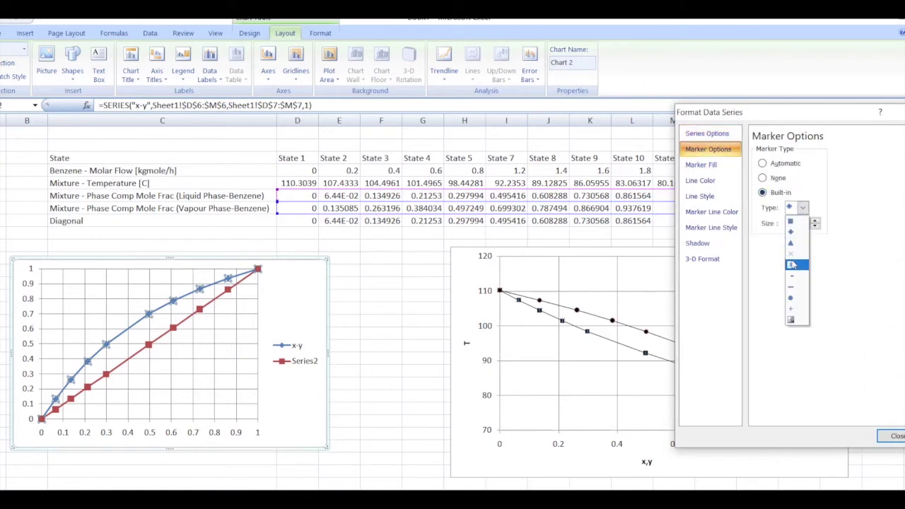
left_click(790, 299)
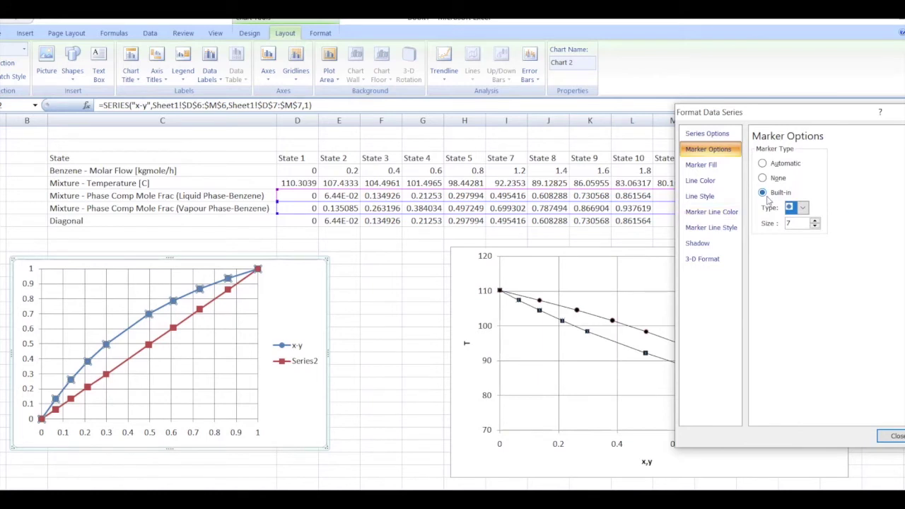
left_click(702, 165)
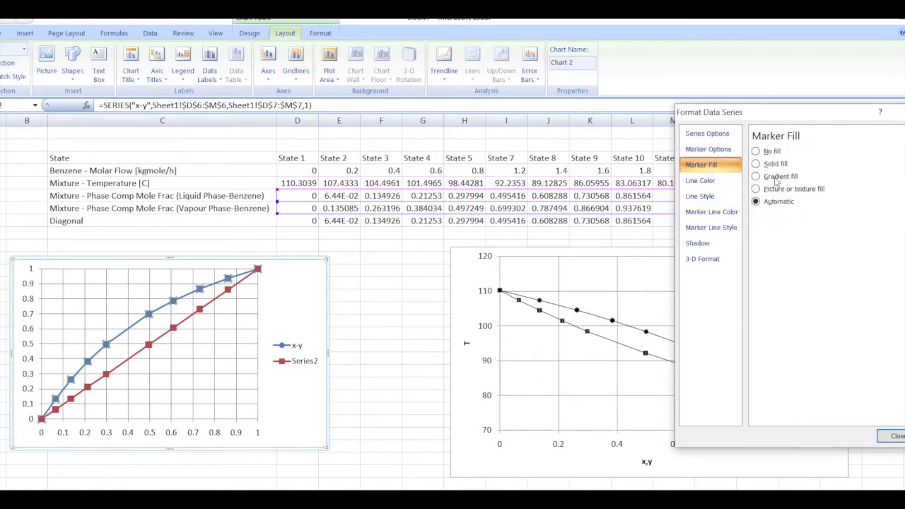
left_click(775, 163)
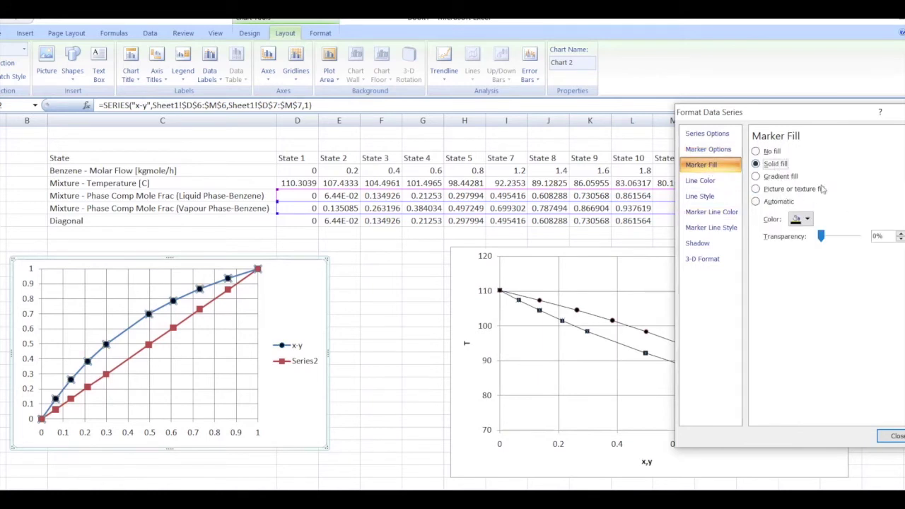
left_click(798, 219)
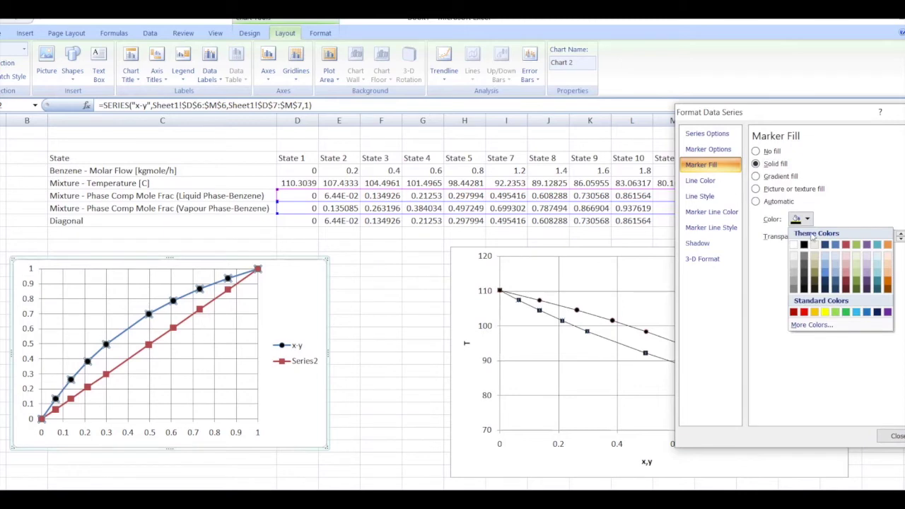
Step: Make the x-y series line solid black with a width of 1 pt
left_click(699, 180)
left_click(700, 180)
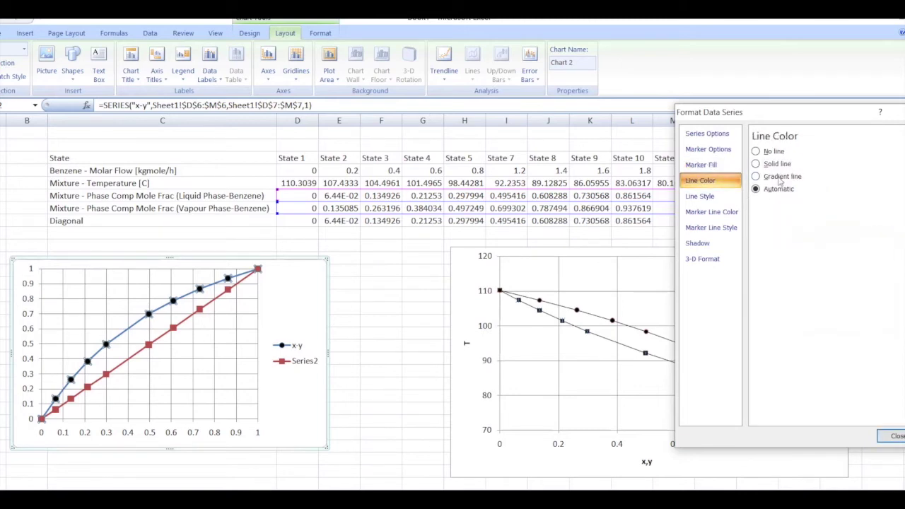
left_click(775, 164)
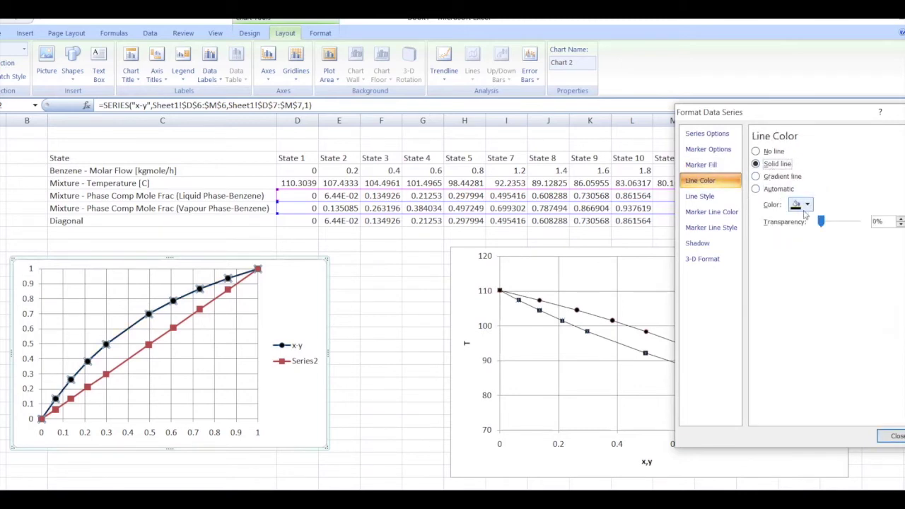
left_click(801, 205)
left_click(699, 196)
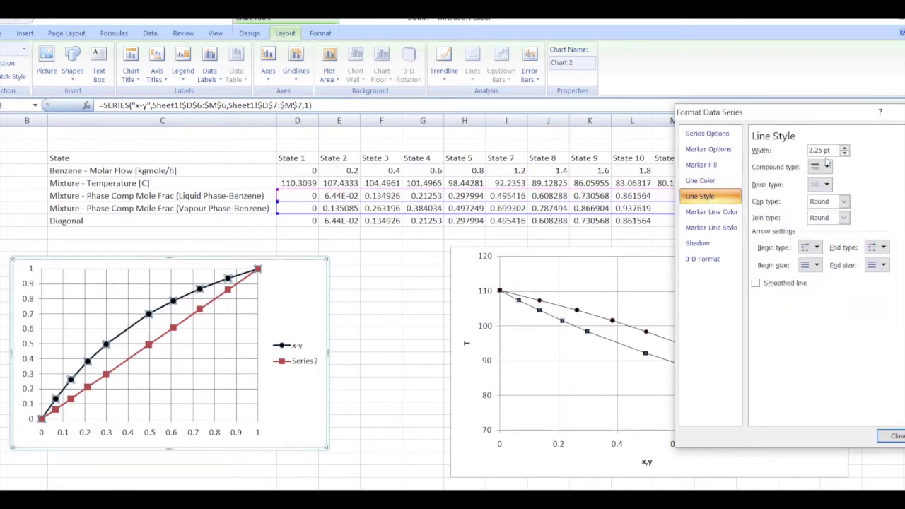
left_click(843, 154)
left_click(844, 153)
left_click(843, 154)
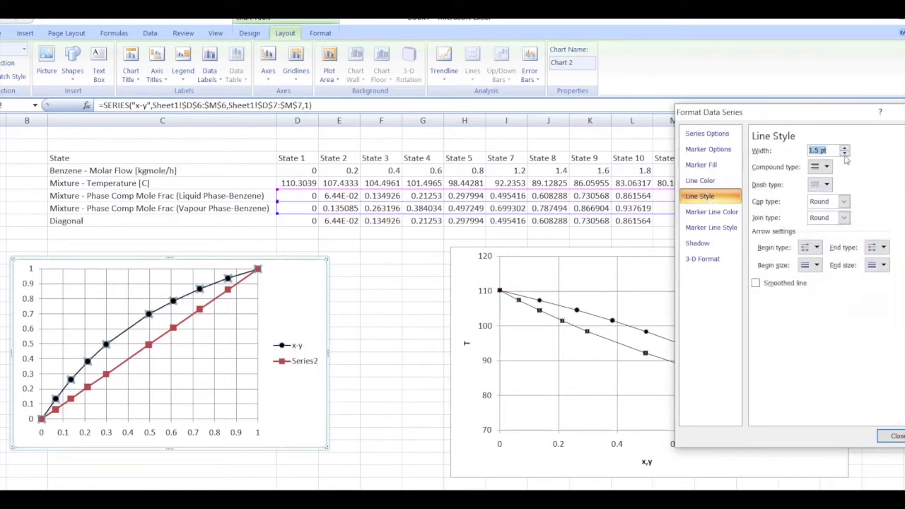
left_click(892, 436)
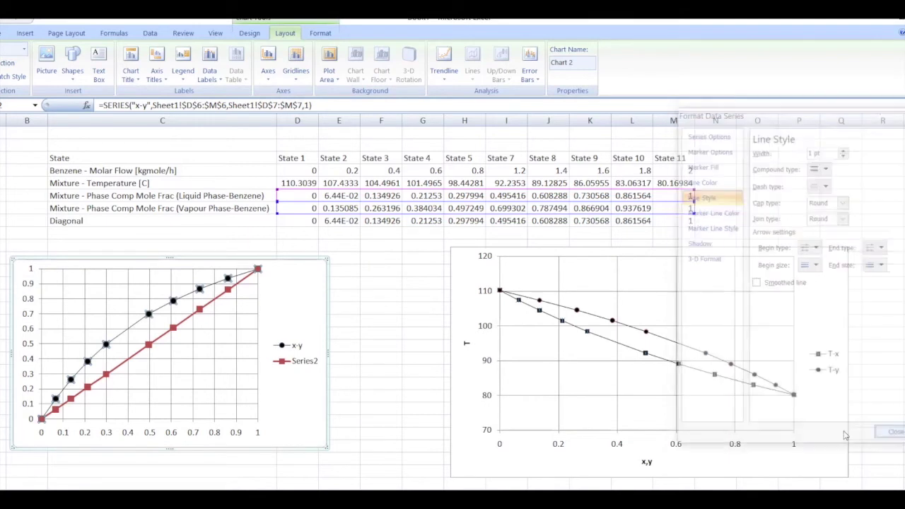
Step: Give the diagonal series built-in X-shaped markers with a solid black fill
left_click(149, 349)
right_click(173, 327)
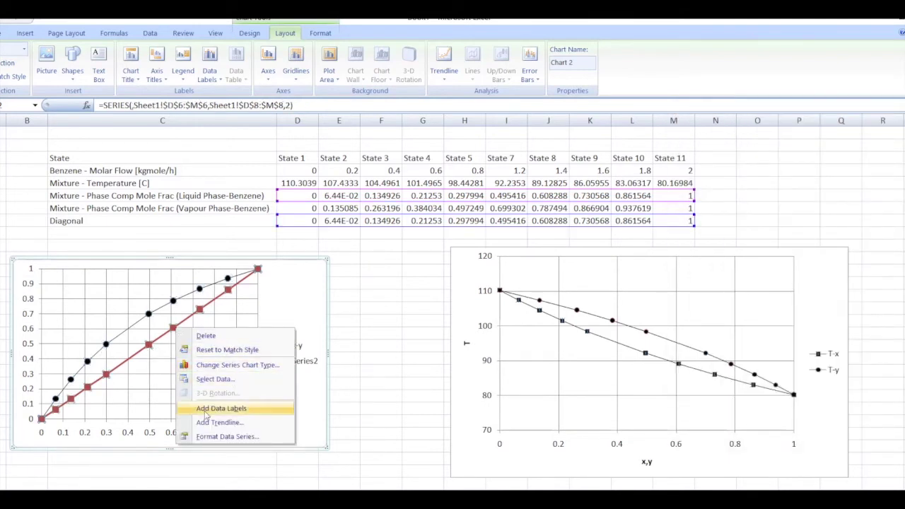
left_click(264, 438)
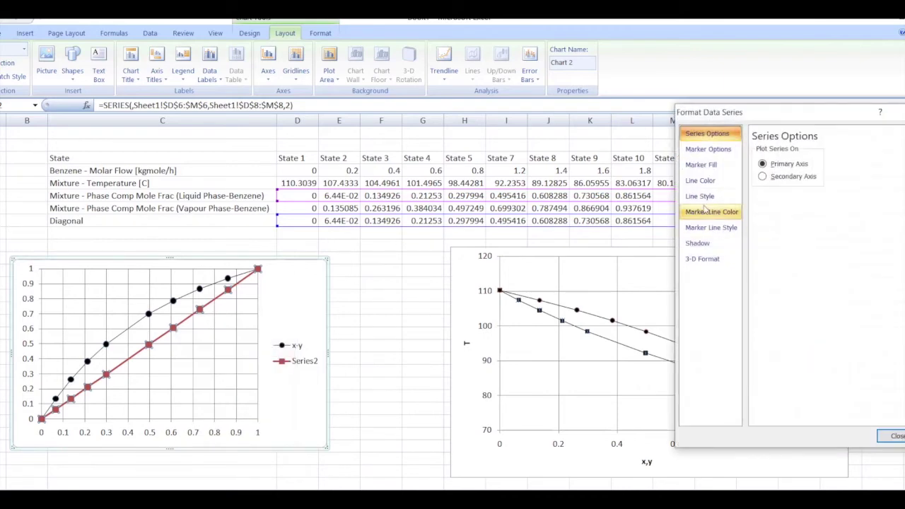
left_click(712, 151)
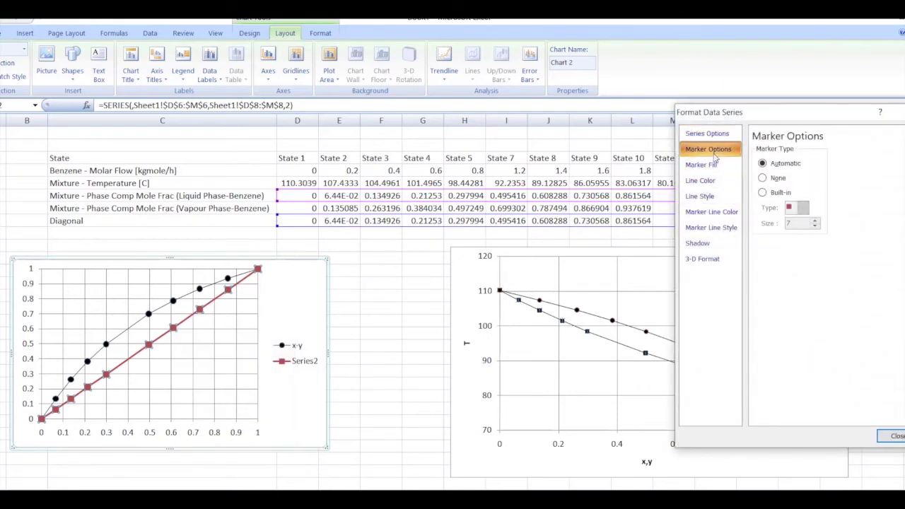
left_click(779, 192)
left_click(802, 207)
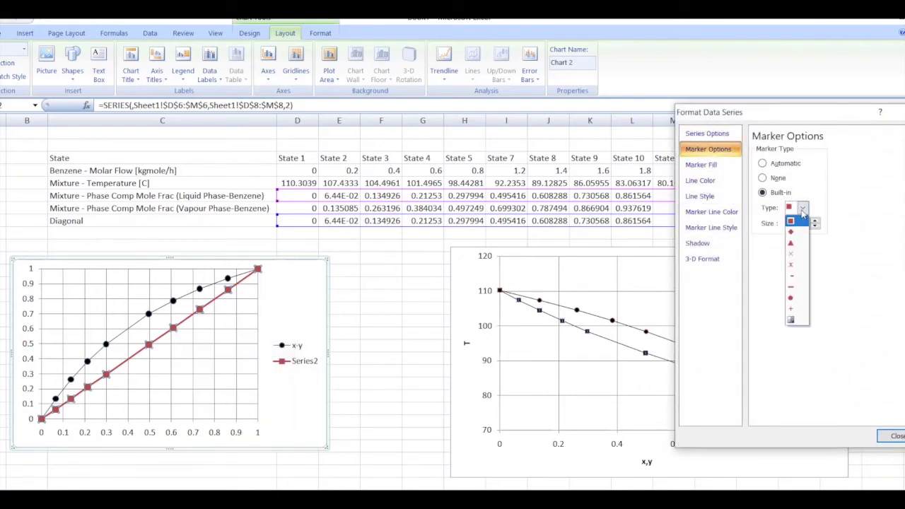
left_click(792, 253)
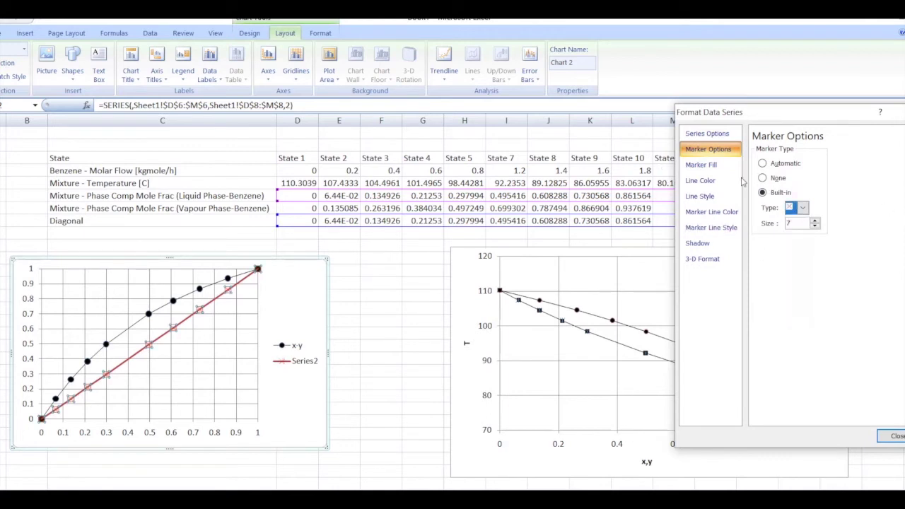
left_click(721, 167)
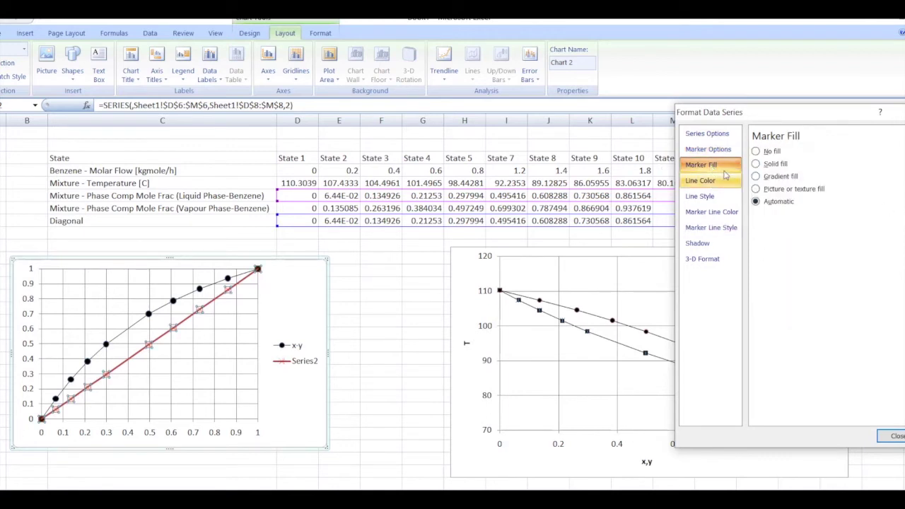
left_click(769, 164)
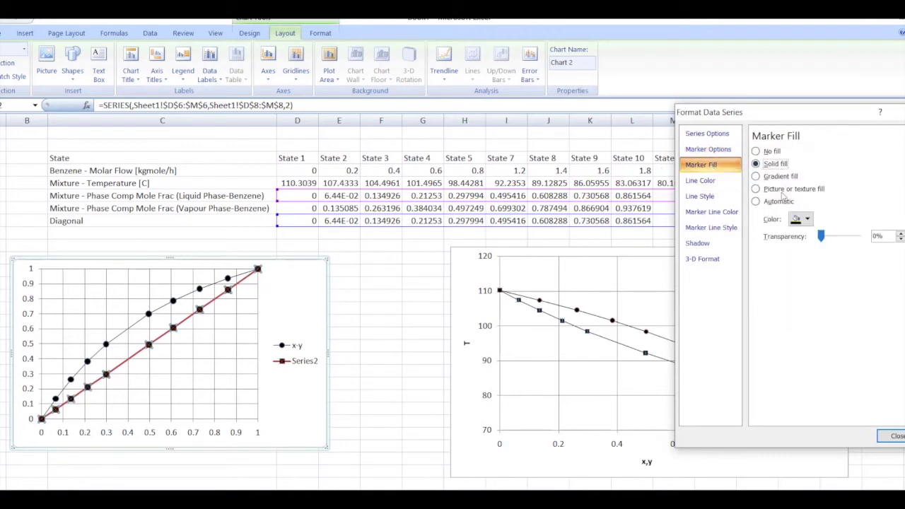
left_click(807, 220)
Step: Make the diagonal series line solid black with a width of 1 pt
left_click(721, 183)
left_click(721, 182)
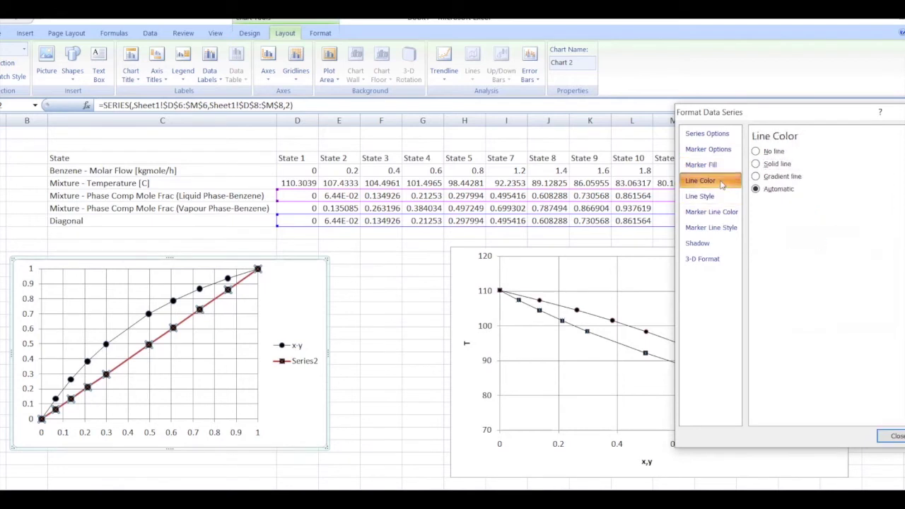
left_click(755, 164)
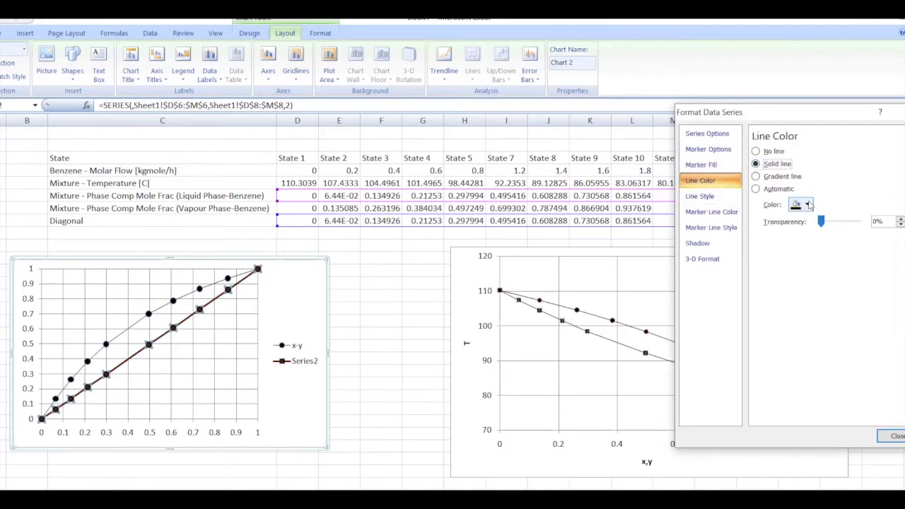
left_click(808, 205)
left_click(803, 230)
left_click(722, 196)
left_click(844, 154)
left_click(844, 154)
left_click(844, 153)
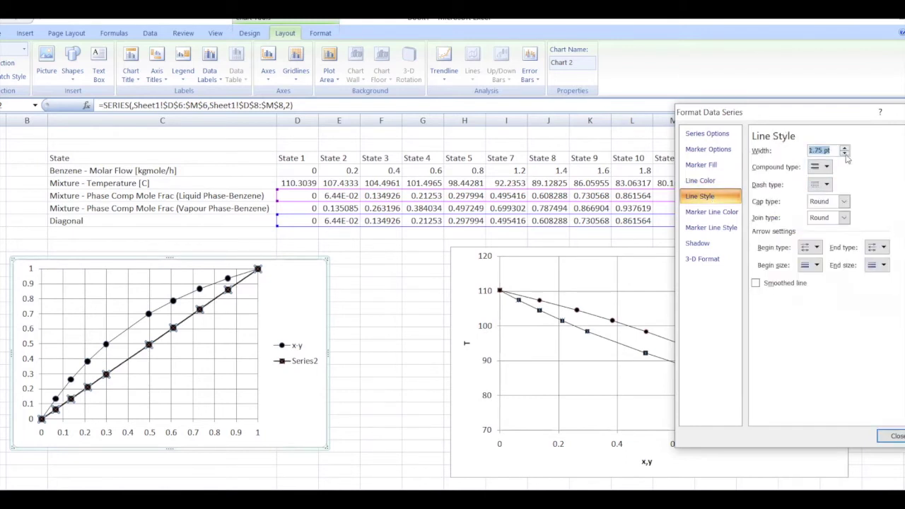
left_click(844, 154)
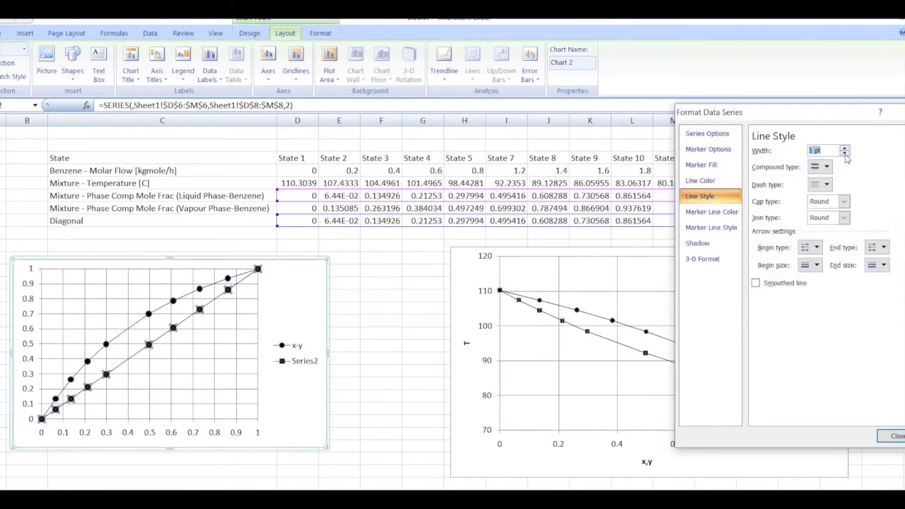
left_click(892, 436)
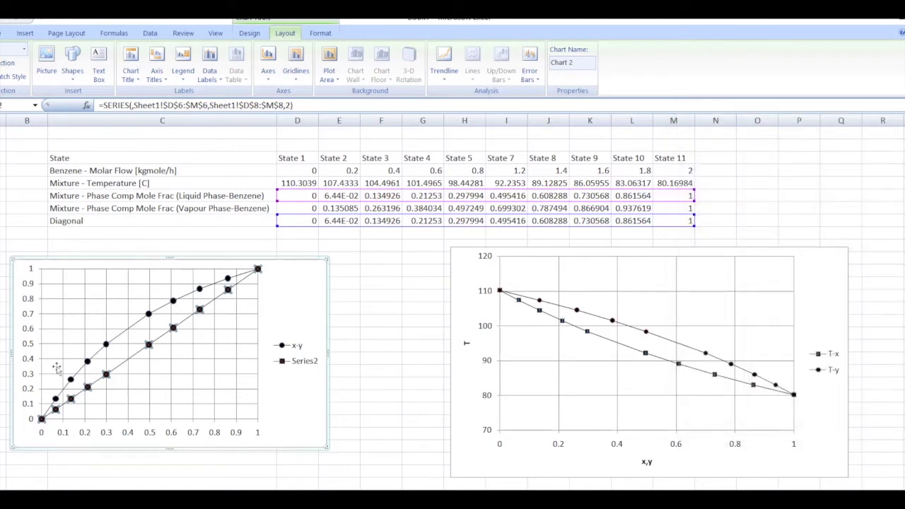
Step: Add the title "x" below the x-y chart's horizontal axis
left_click(162, 77)
mouse_move(203, 93)
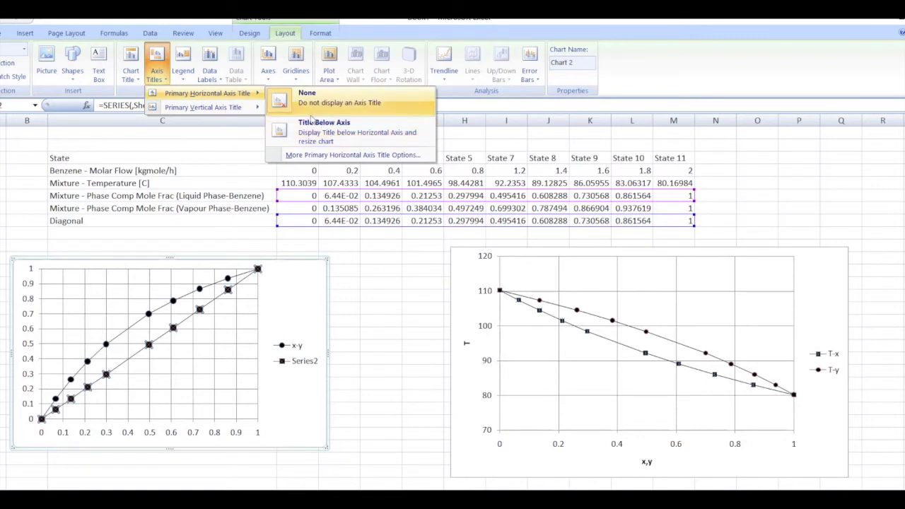
left_click(320, 127)
type("x")
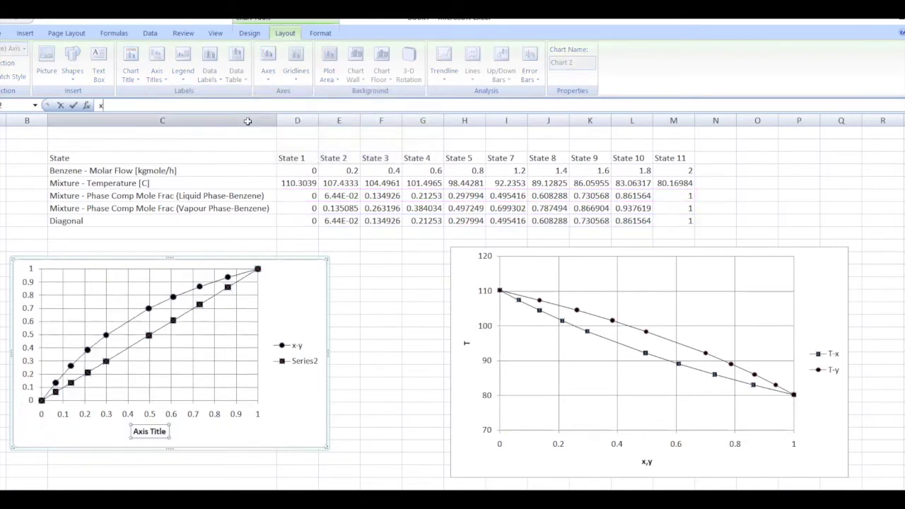
left_click(276, 432)
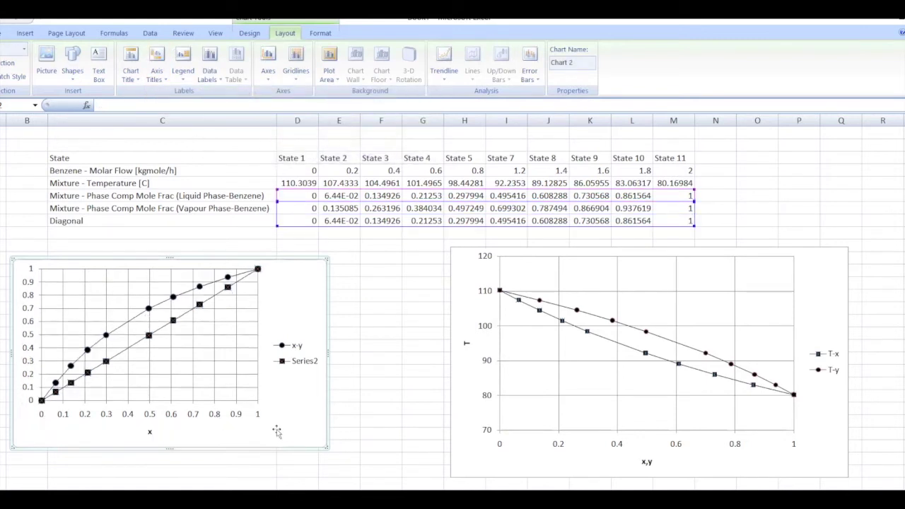
Step: Add a rotated title "y" to the x-y chart's vertical axis
left_click(161, 78)
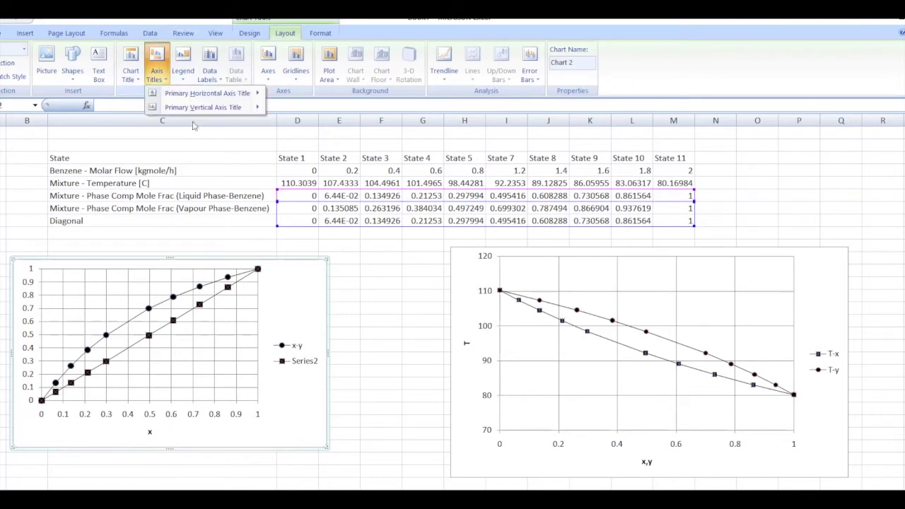
mouse_move(207, 115)
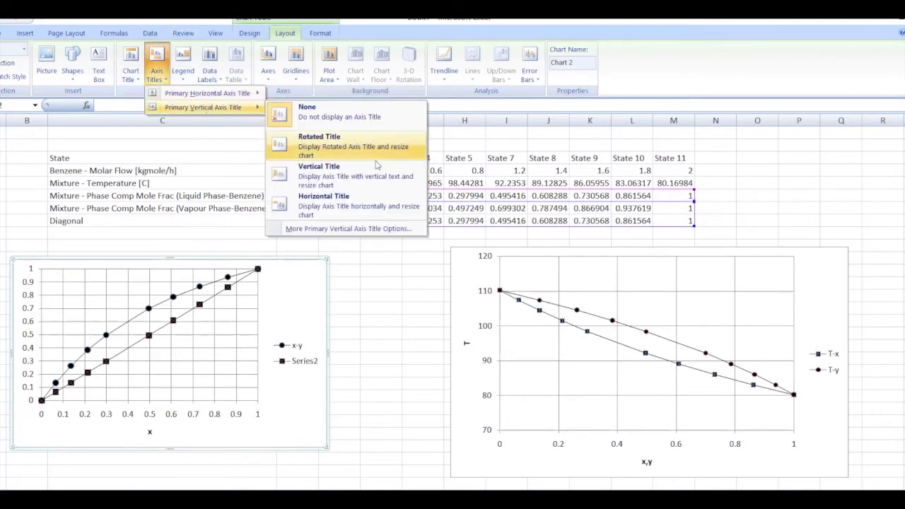
left_click(324, 122)
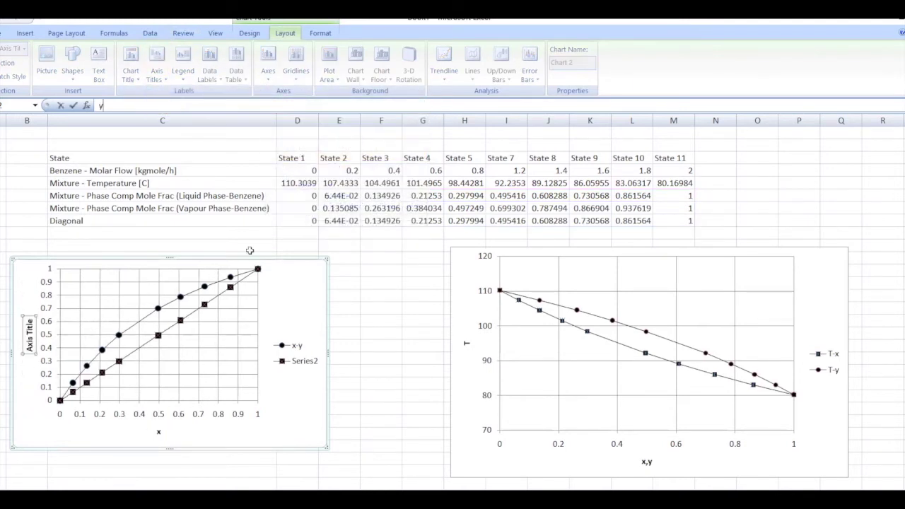
type("y")
left_click(291, 293)
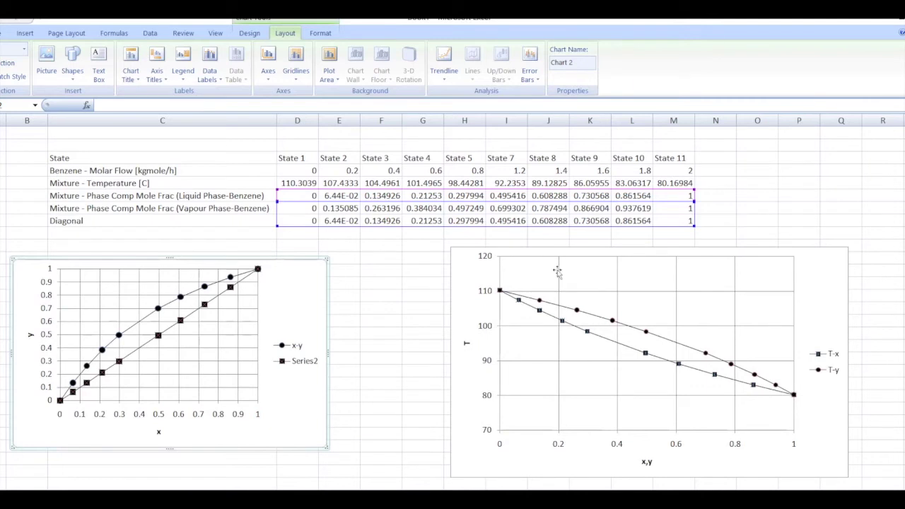
Step: Add the title "Benzene-Toluene" above the x-y chart
left_click(130, 74)
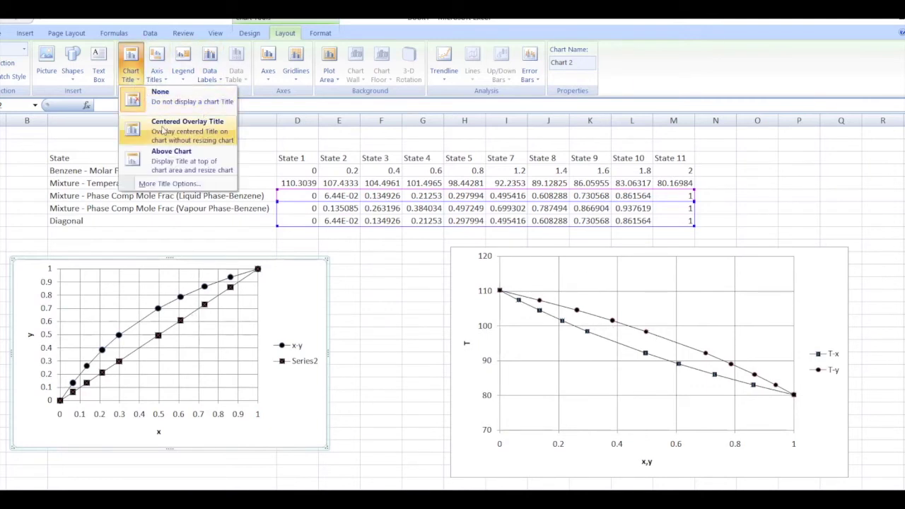
left_click(180, 164)
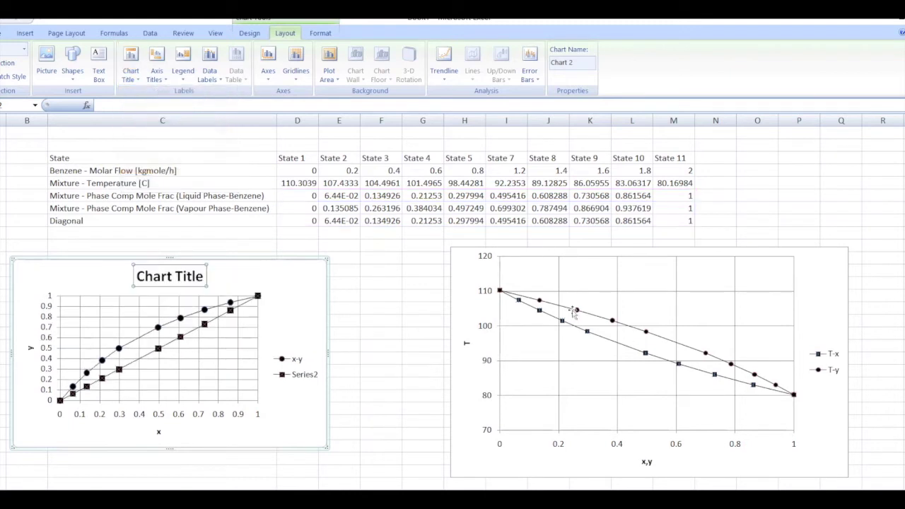
type("Benzene-Toluene")
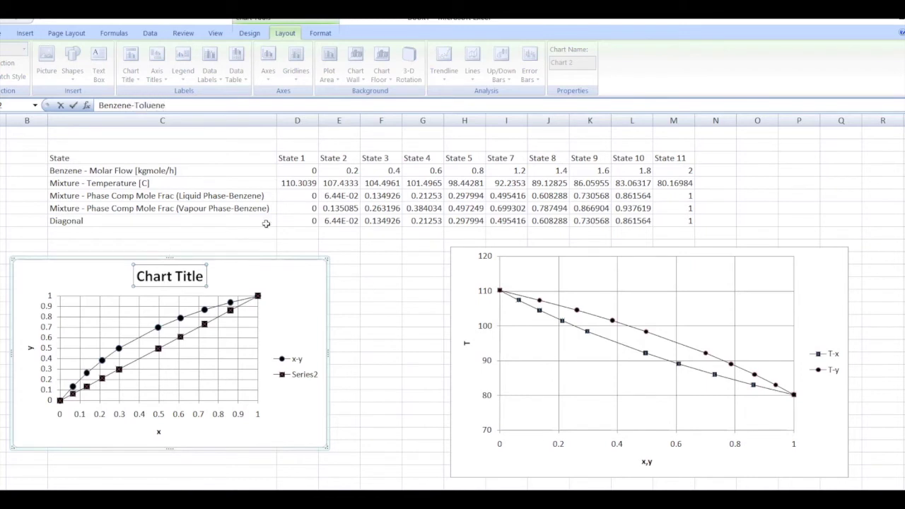
left_click(253, 279)
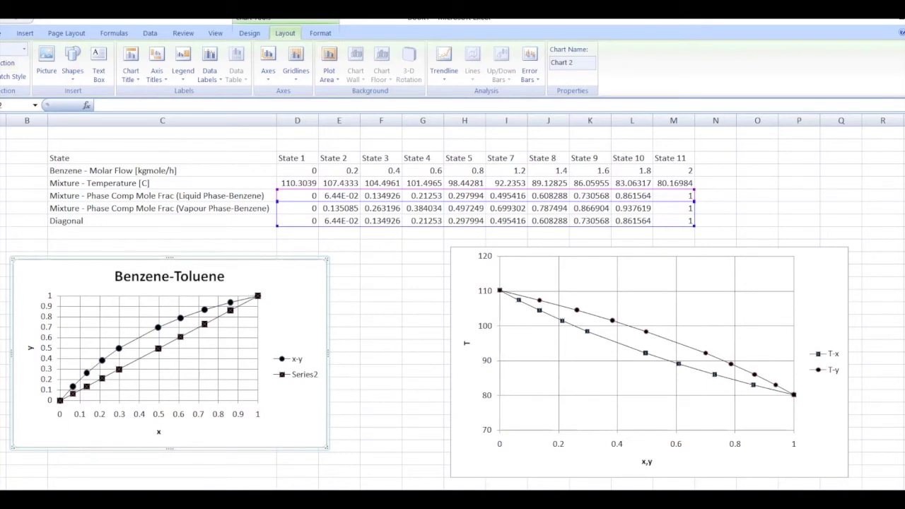
Step: Switch to the PowerPoint slide with the VLE problem statement and its reference diagrams
mouse_move(737, 503)
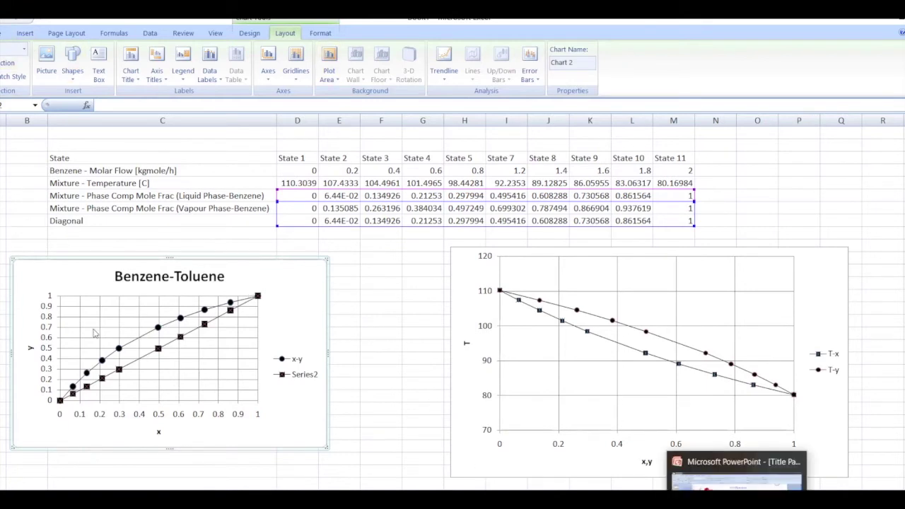
left_click(737, 503)
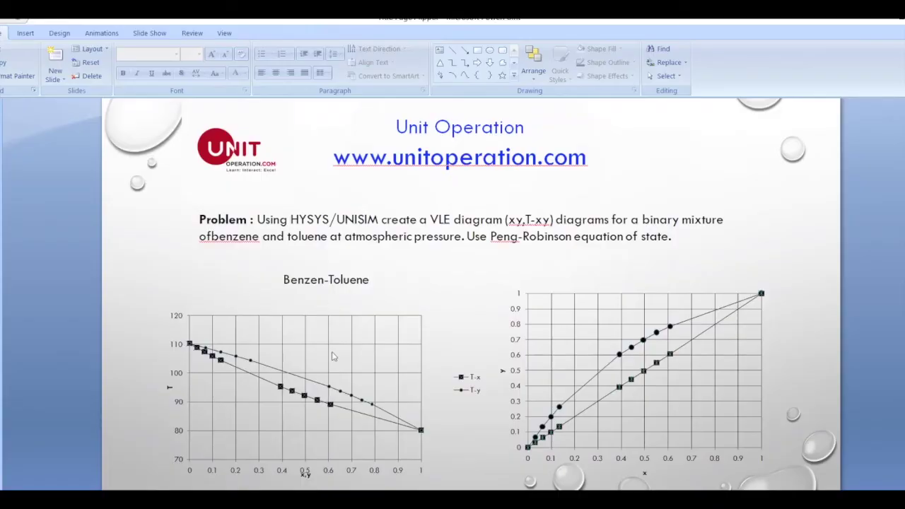
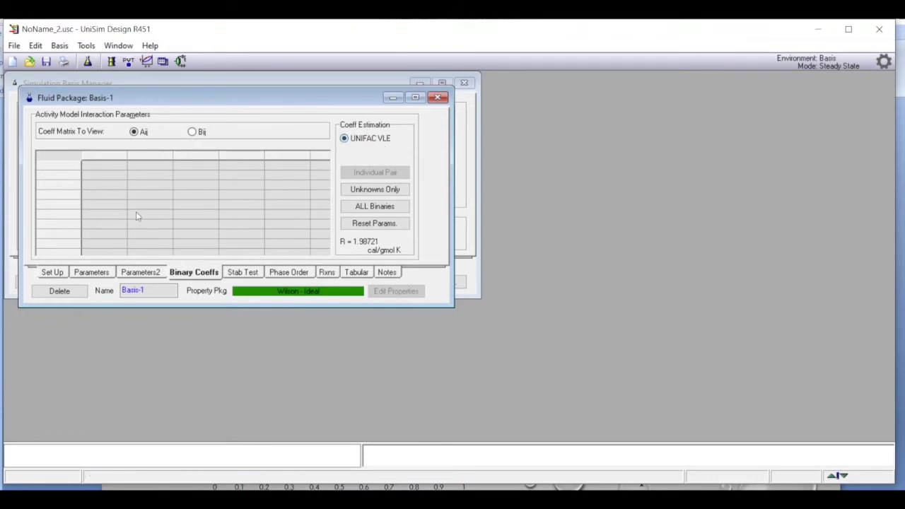
Step: Open Component List - 1 from the Wilson fluid package's setup and add di-i-P-Ether to the selected components
left_click(91, 274)
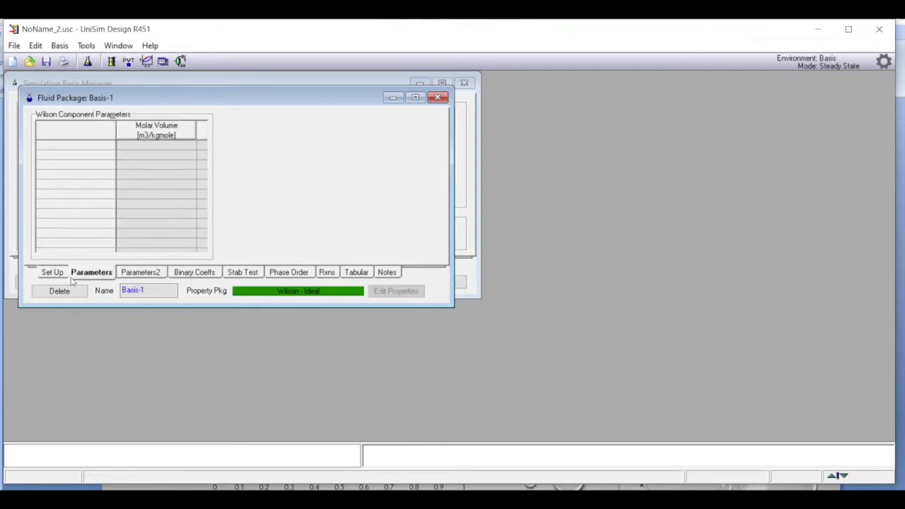
left_click(45, 274)
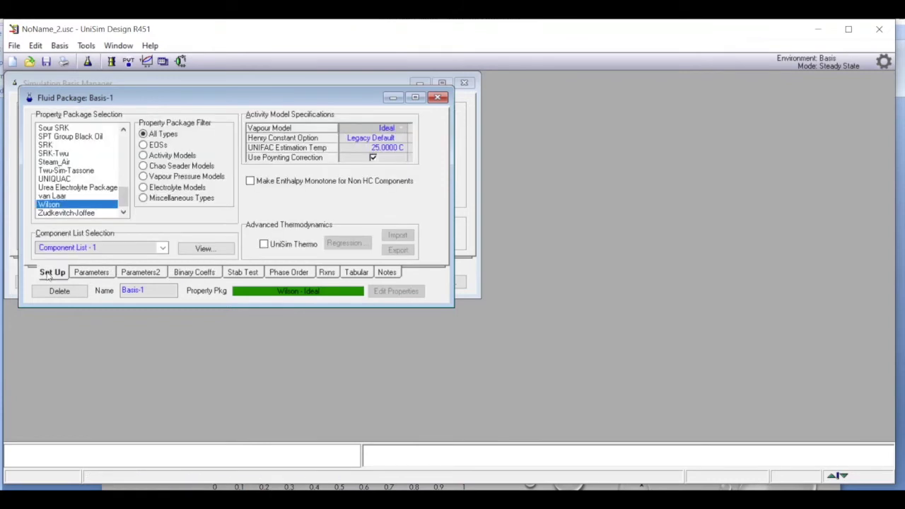
left_click(204, 248)
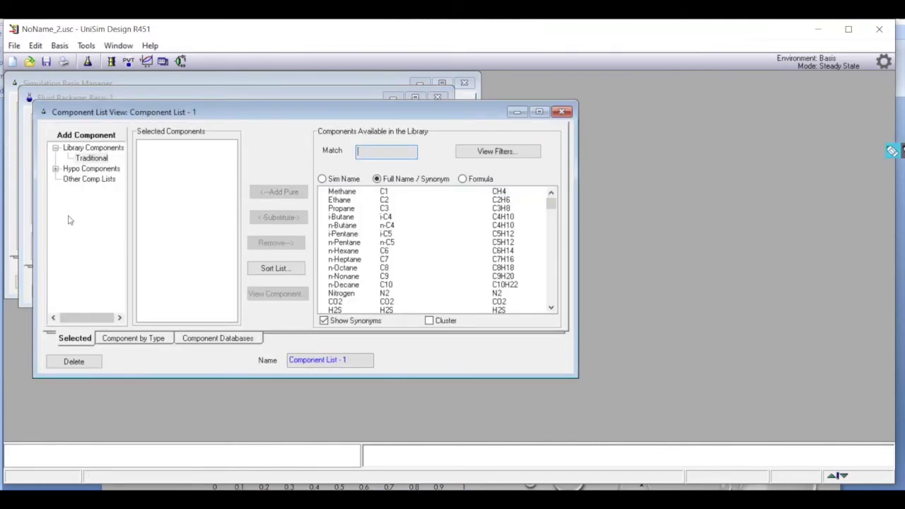
type("di-i")
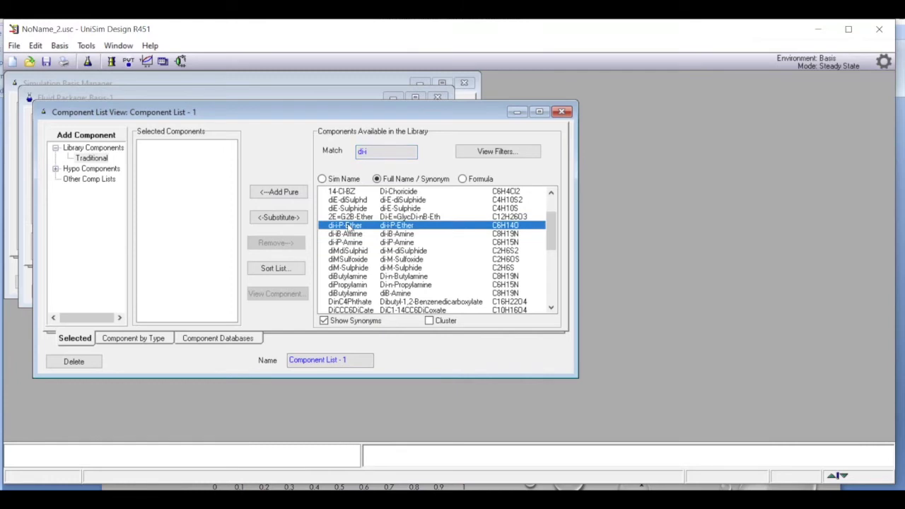
double_click(348, 228)
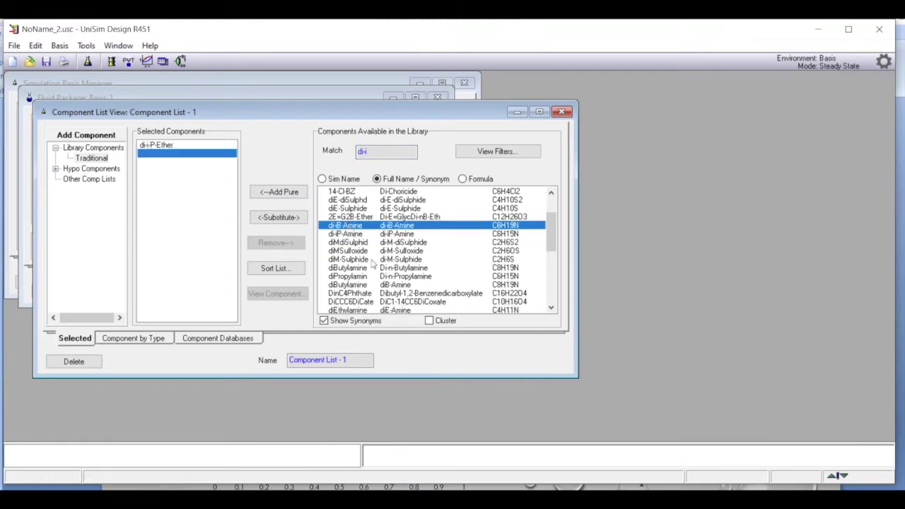
Step: Find 2-Propanol with the match text "2-prop", add it to the selected components and close the component list
left_click(364, 151)
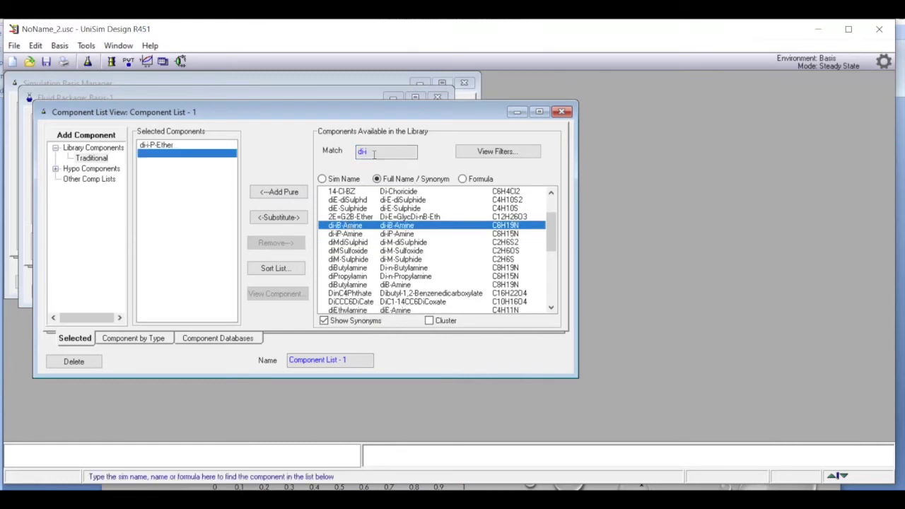
type("2-prop")
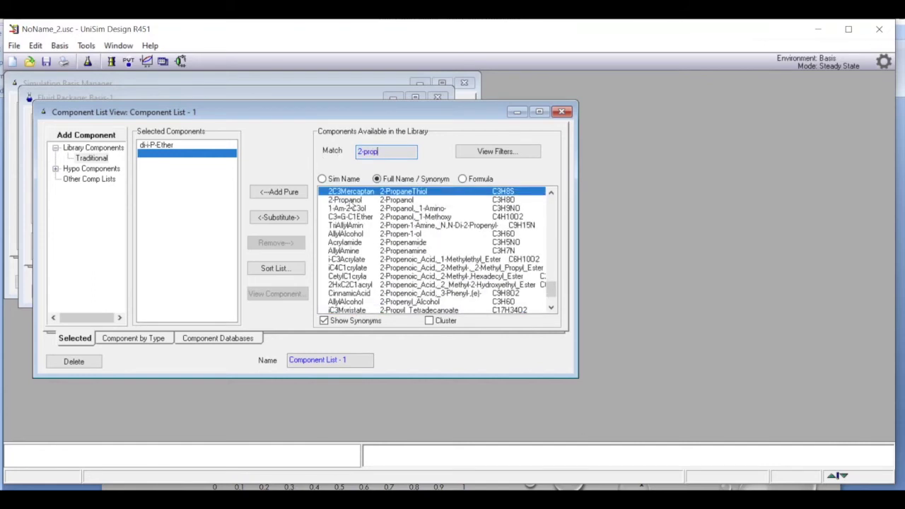
left_click(354, 200)
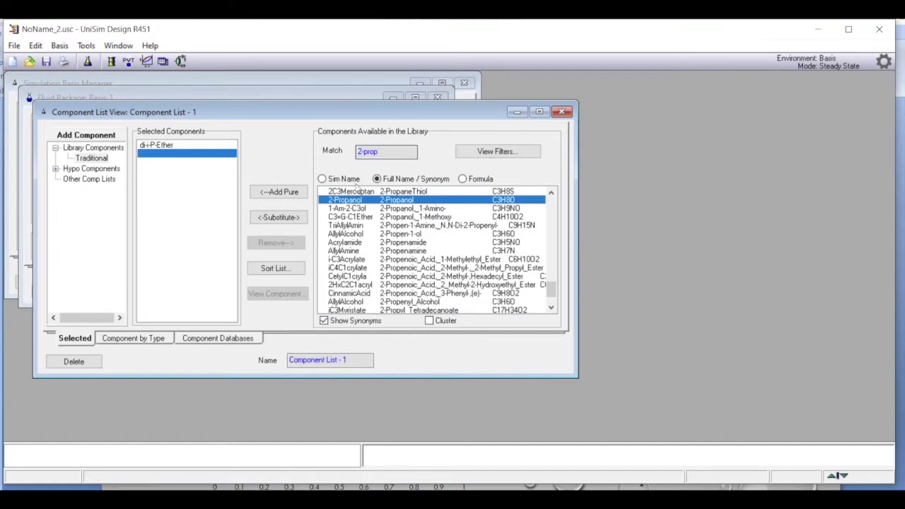
left_click(278, 191)
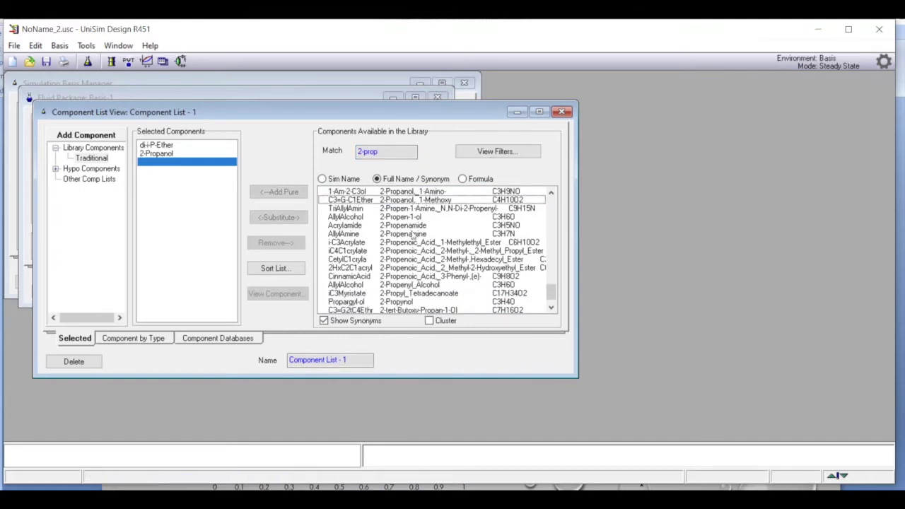
left_click(561, 111)
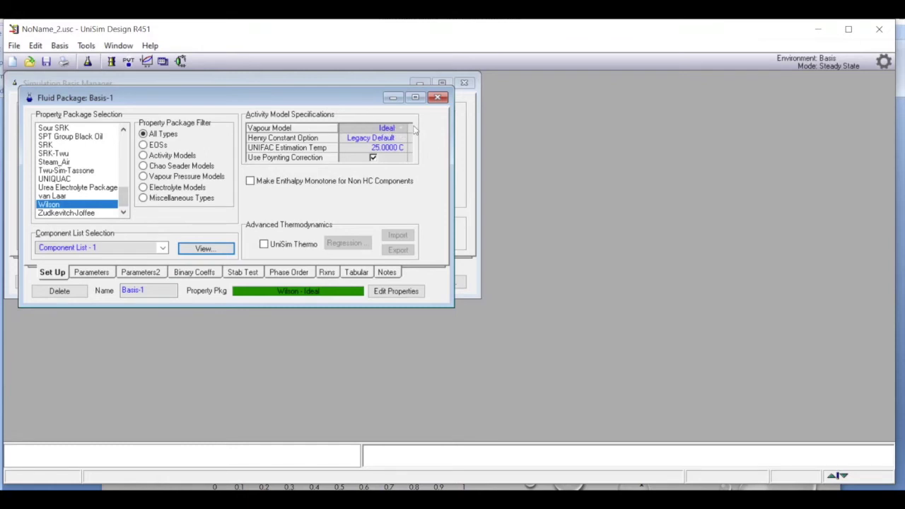
Step: Review the Wilson binary interaction coefficients of the two components and close the fluid package
left_click(190, 275)
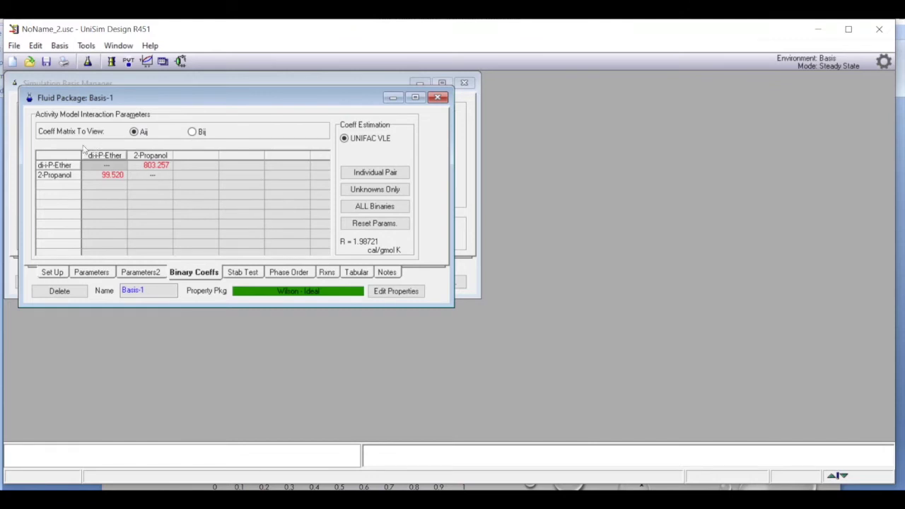
left_click(436, 98)
Step: Enter the simulation environment and enlarge the PFD window to fill most of the workspace
left_click(410, 281)
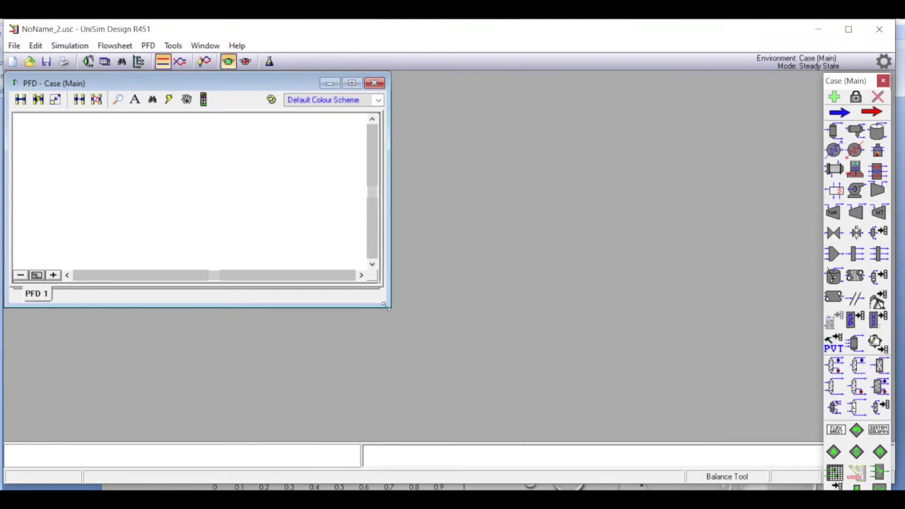
left_click_drag(386, 305, 804, 439)
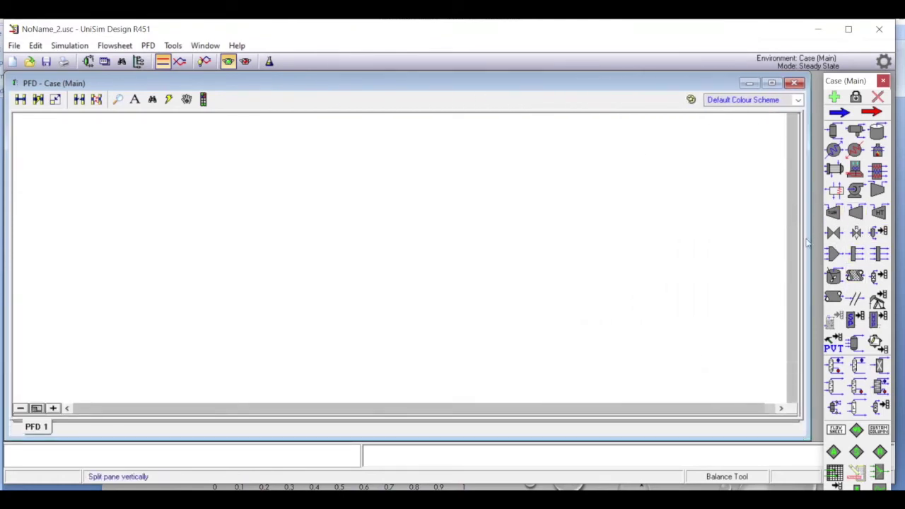
Step: Place a mixer on the flowsheet and open its properties
left_click(833, 254)
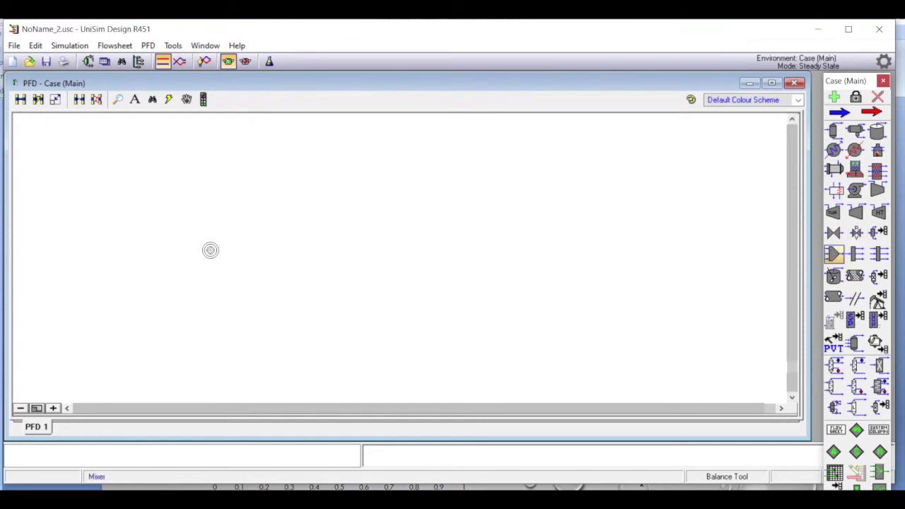
left_click(215, 237)
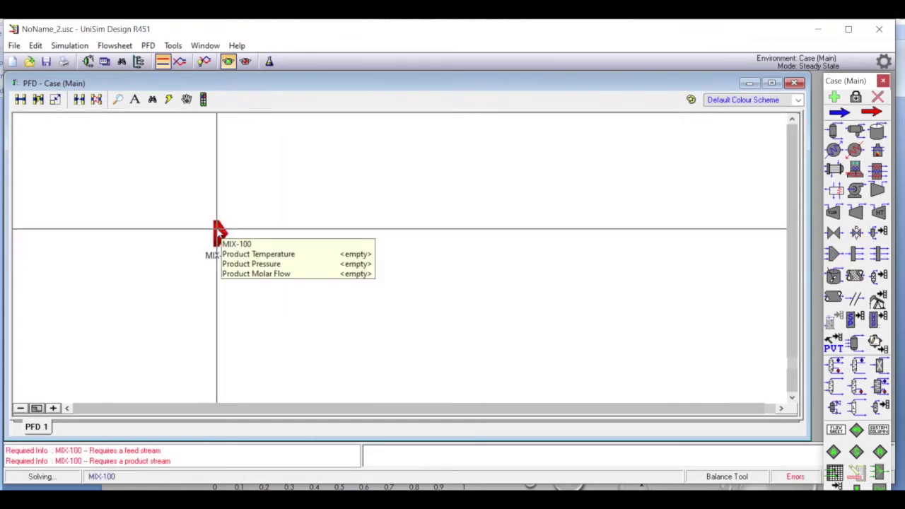
double_click(218, 232)
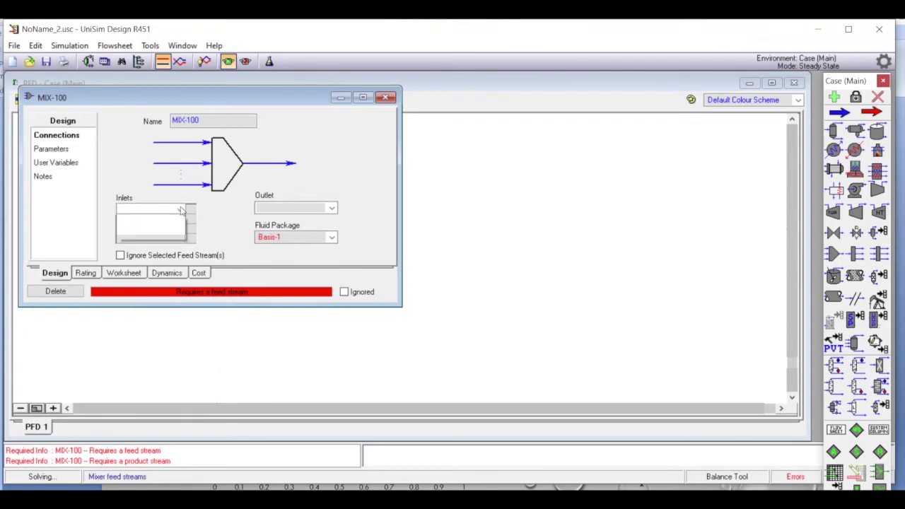
Step: Connect Ether and Propanol as the mixer's inlet streams and Mixer as its outlet stream, and close its properties
left_click(163, 209)
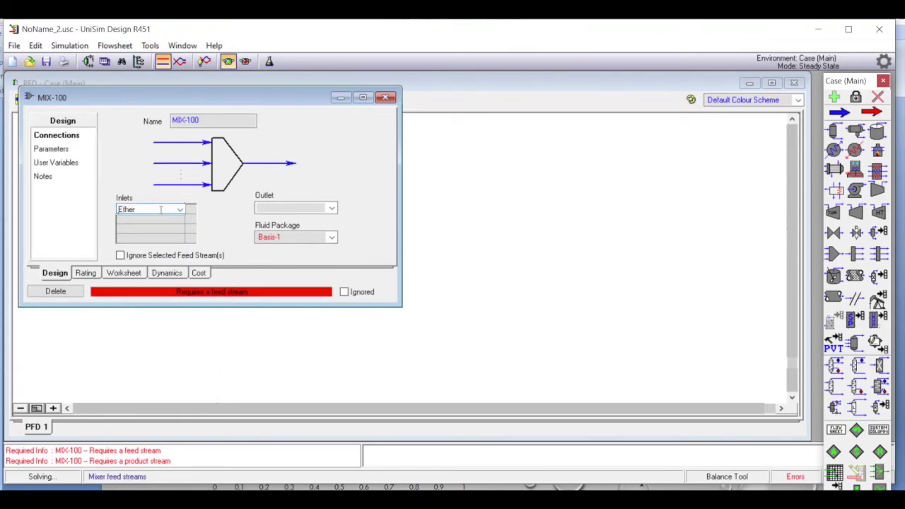
key("Return")
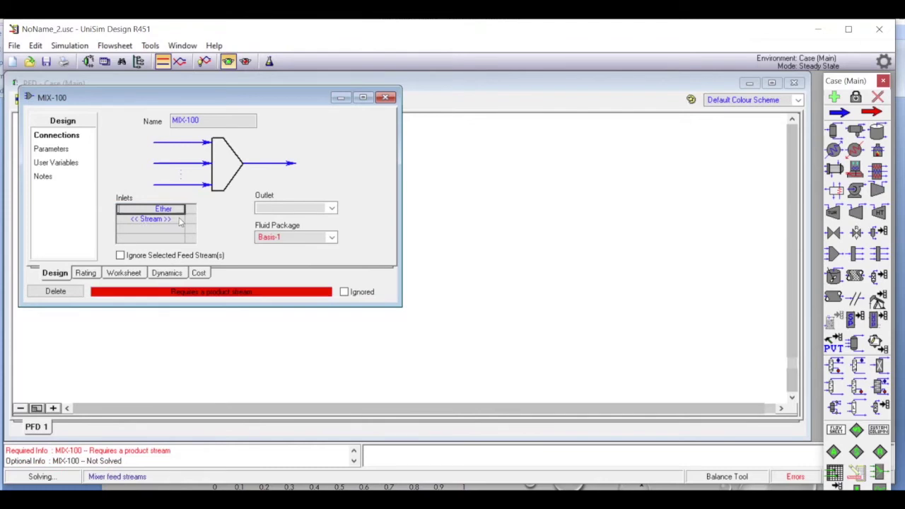
left_click(180, 221)
left_click(162, 218)
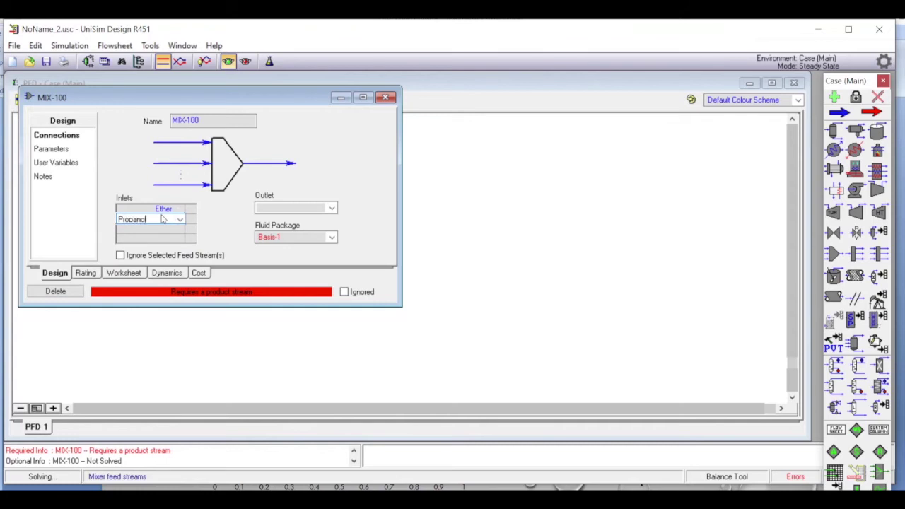
type("Propanol")
left_click(286, 207)
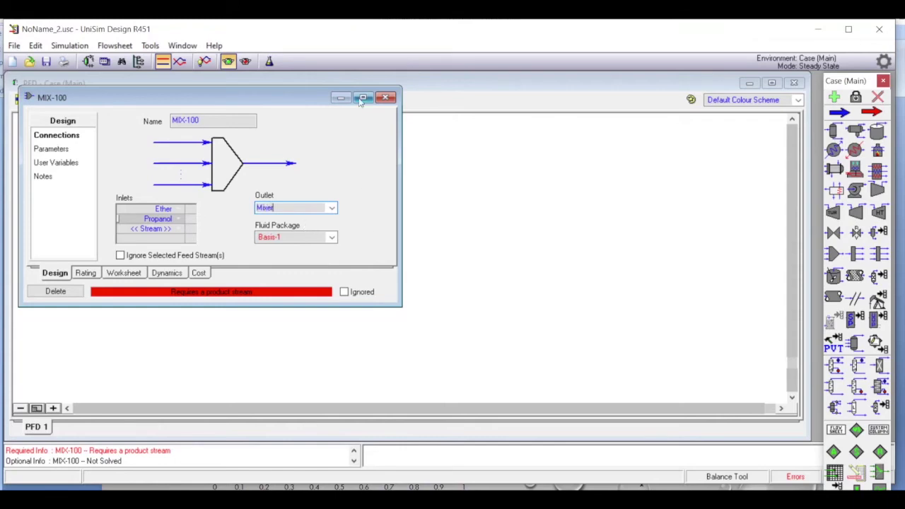
left_click(386, 98)
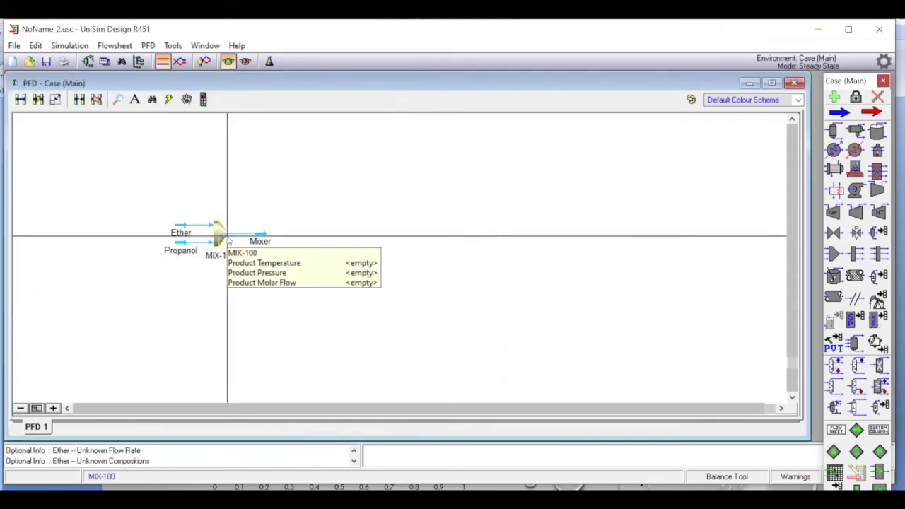
Step: In the workbook compositions, set the Ether stream's di-i-P-Ether mole fraction to 1 and its 2-Propanol fraction to 0
left_click(103, 61)
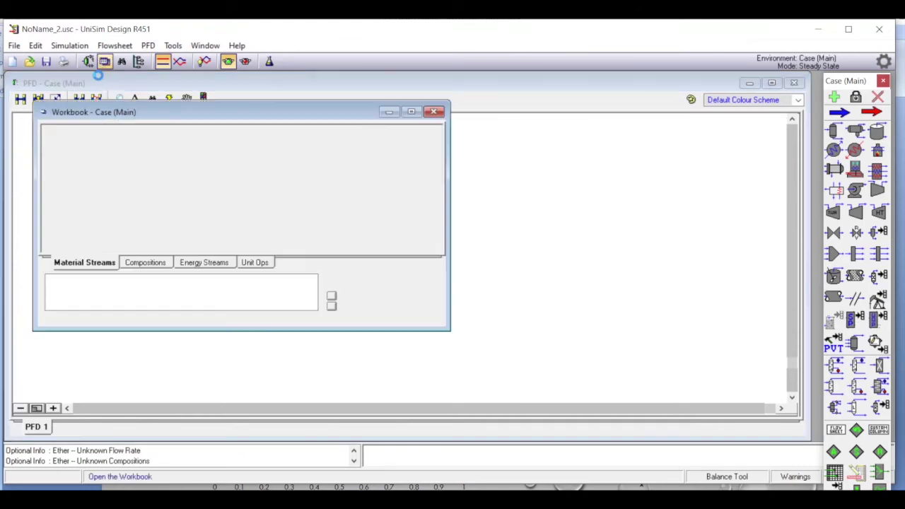
left_click(144, 263)
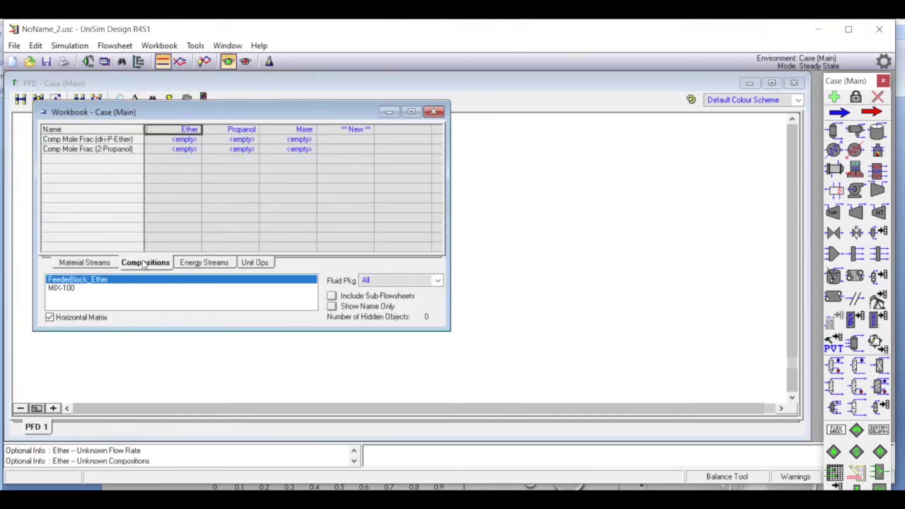
left_click(189, 141)
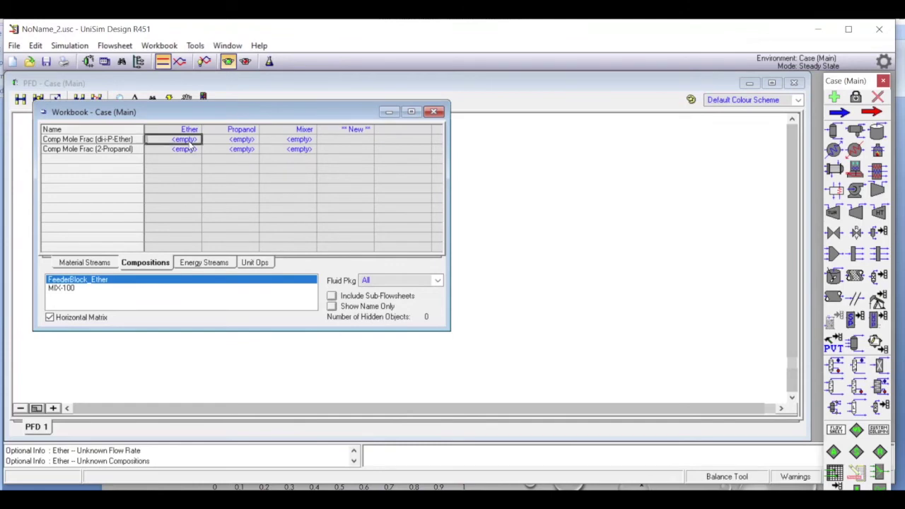
type("1")
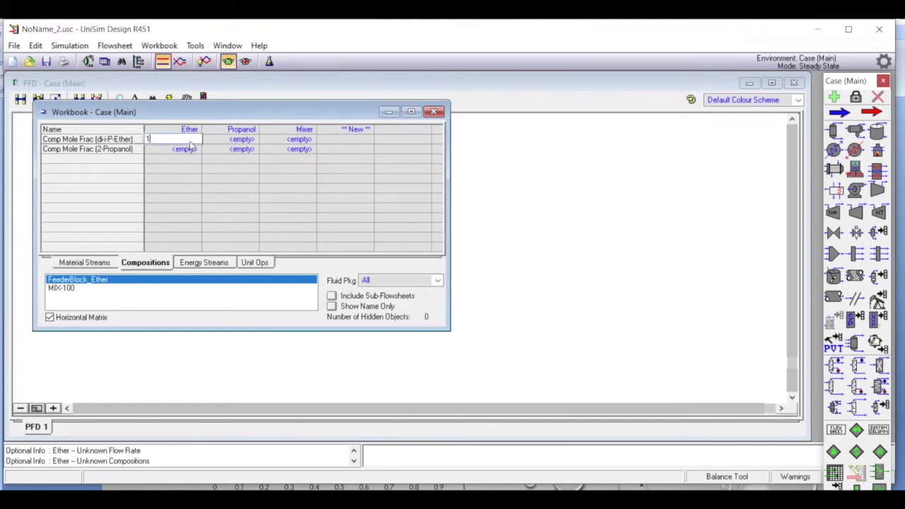
key("Return")
key("Return")
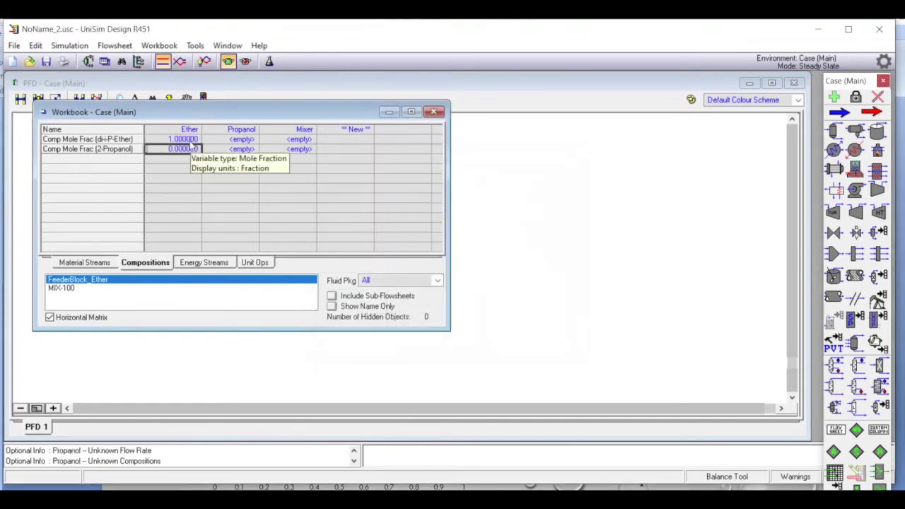
Step: Set the Propanol stream's 2-Propanol mole fraction to 1 and its di-i-P-Ether fraction to 0
left_click(249, 149)
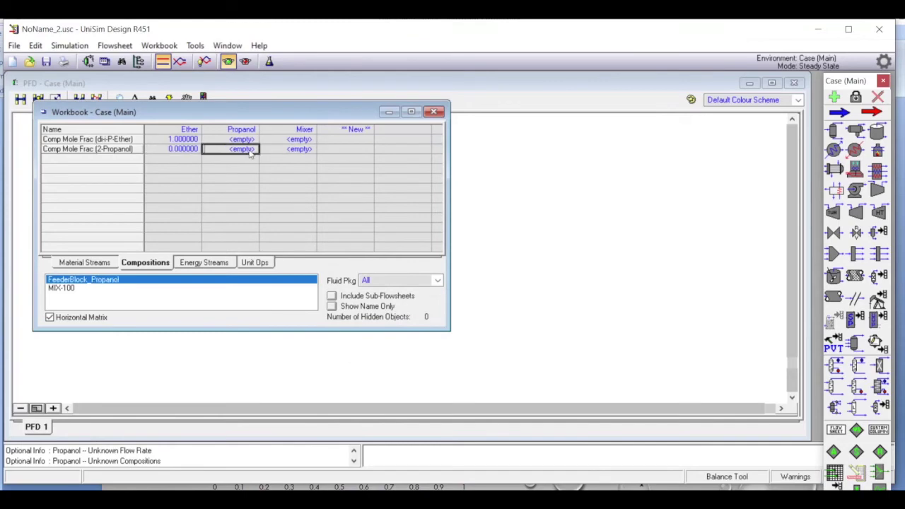
type("1")
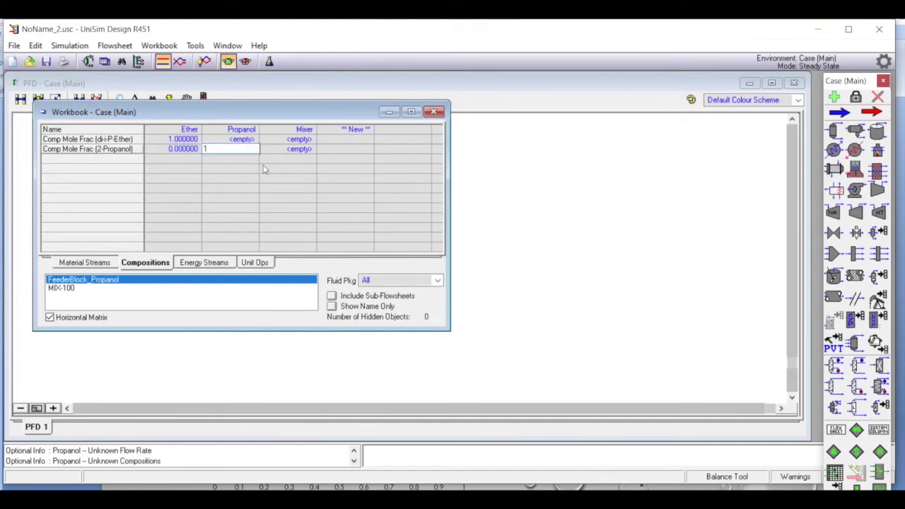
key("Return")
key("Return")
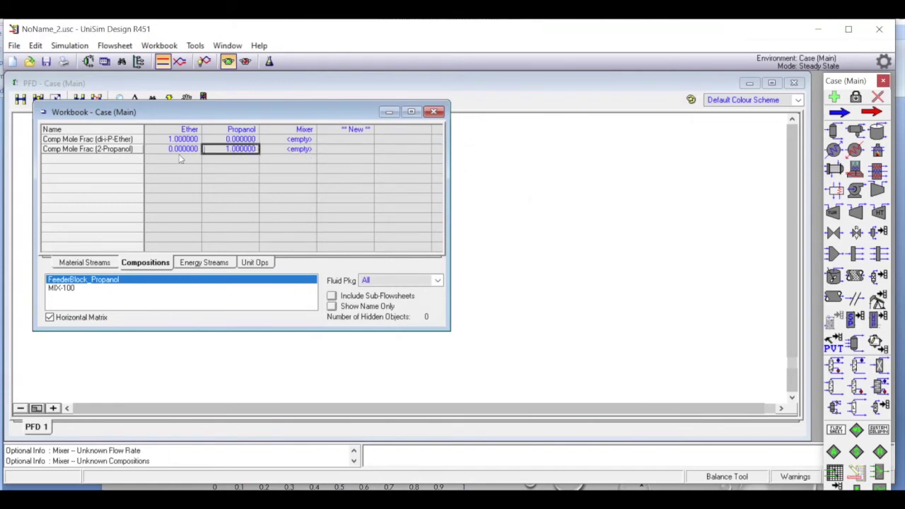
Step: Set the Ether stream's pressure to 1 atm in the workbook's material stream conditions
left_click(85, 262)
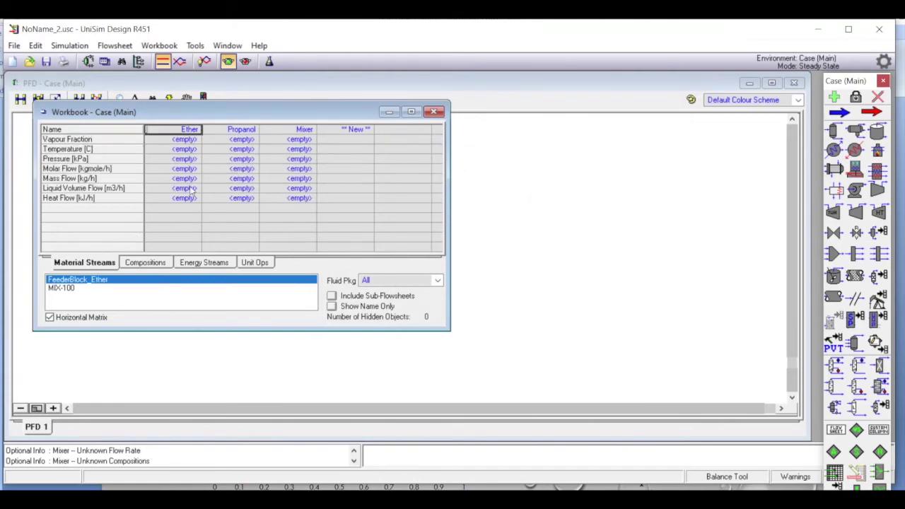
left_click(185, 159)
type("1")
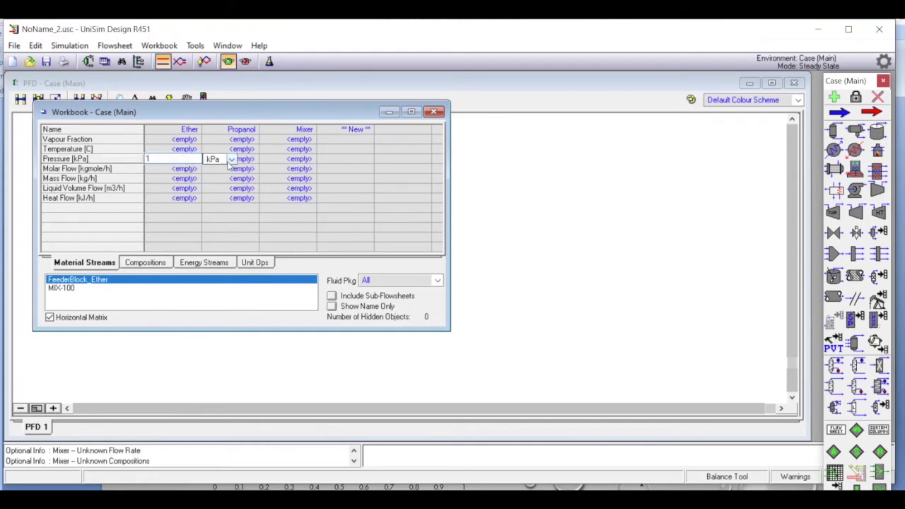
left_click(235, 161)
left_click(254, 212)
left_click(254, 212)
left_click(230, 212)
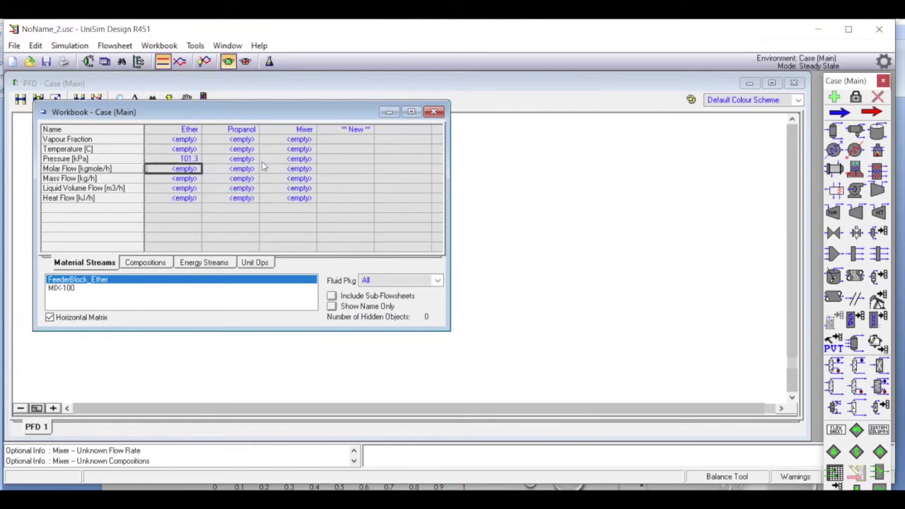
Step: Set the Propanol stream's pressure to 1 atm
left_click(254, 160)
type("1")
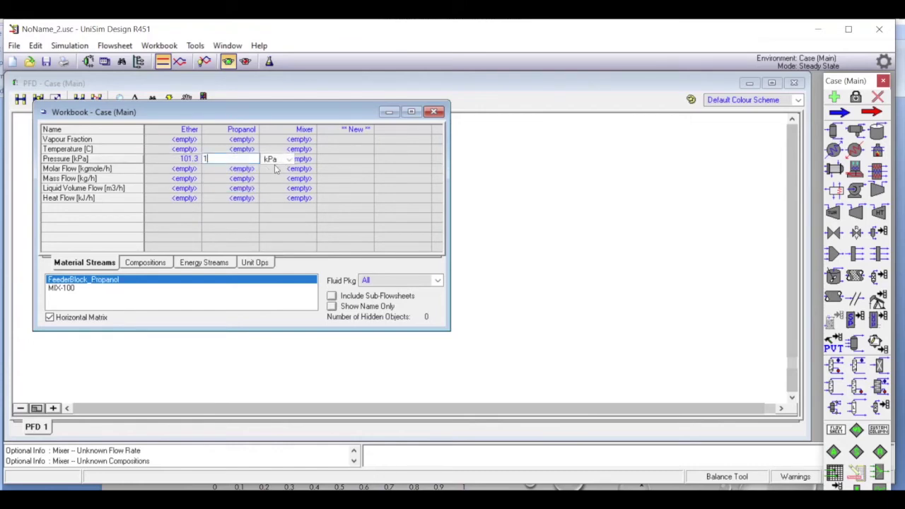
left_click(256, 163)
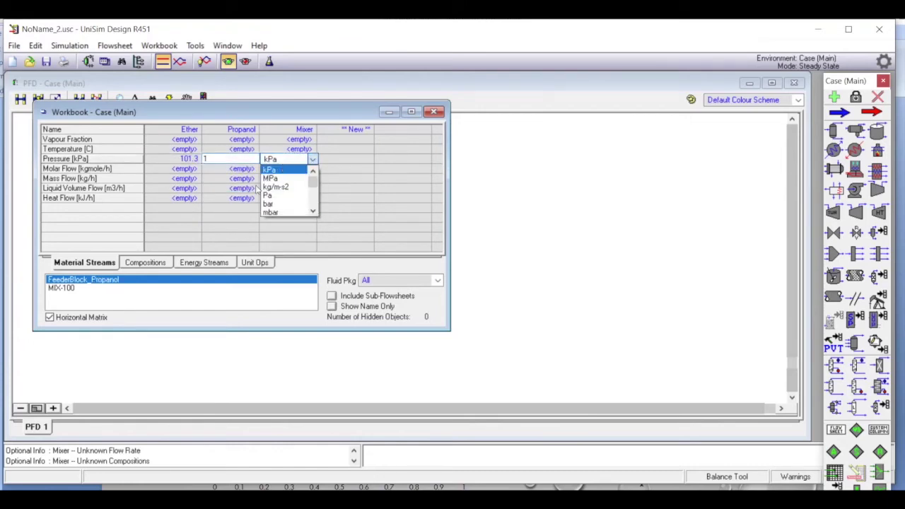
left_click(311, 213)
left_click(311, 213)
left_click(283, 212)
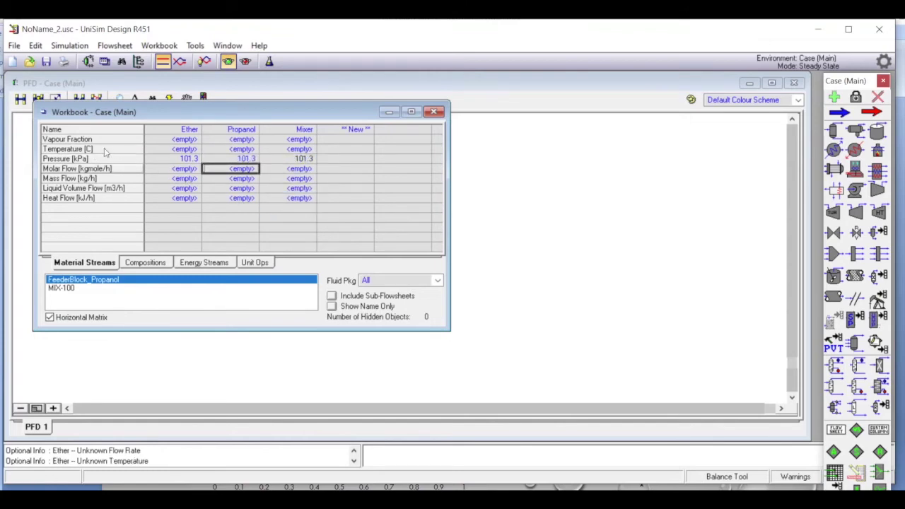
Step: Set the vapour fraction of both the Ether and Propanol streams to 0.5
left_click(185, 139)
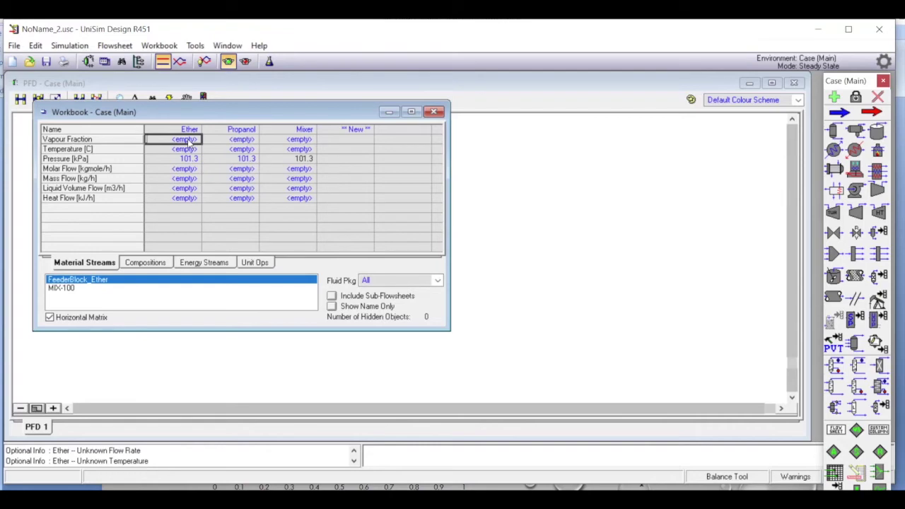
type("0.5")
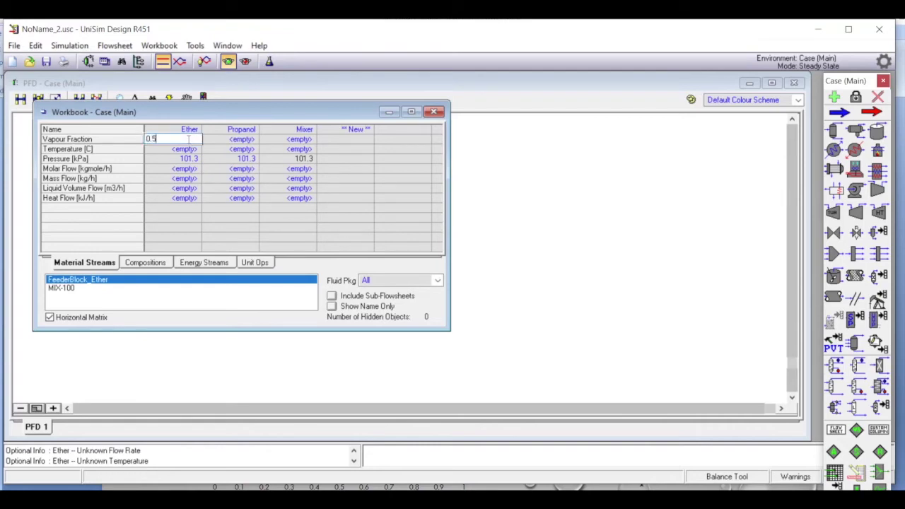
left_click(238, 140)
type("0")
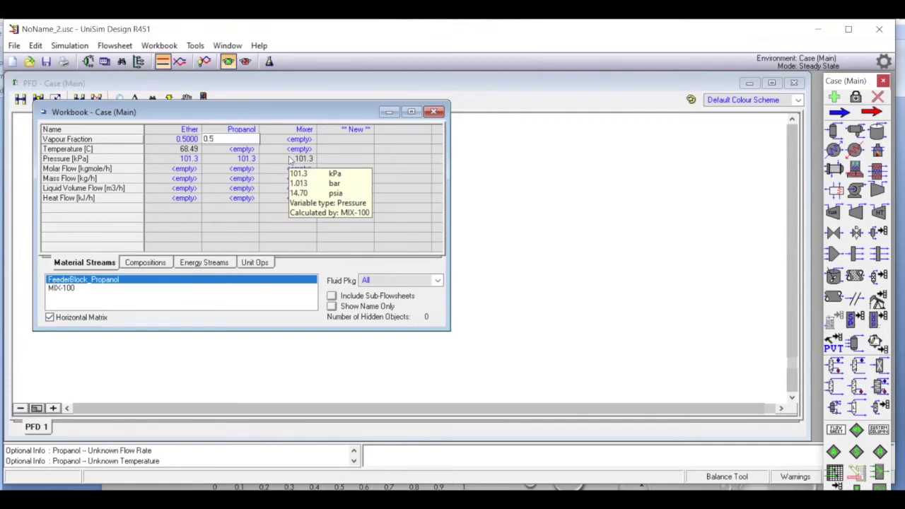
type(".5")
key("Return")
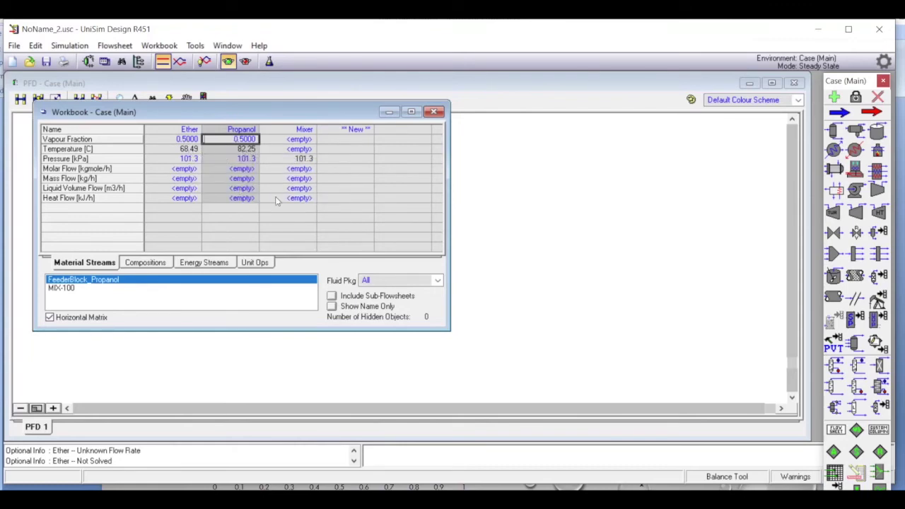
Step: Set the Mixer stream's molar flow to 2 kgmole/h and close the workbook
left_click(309, 171)
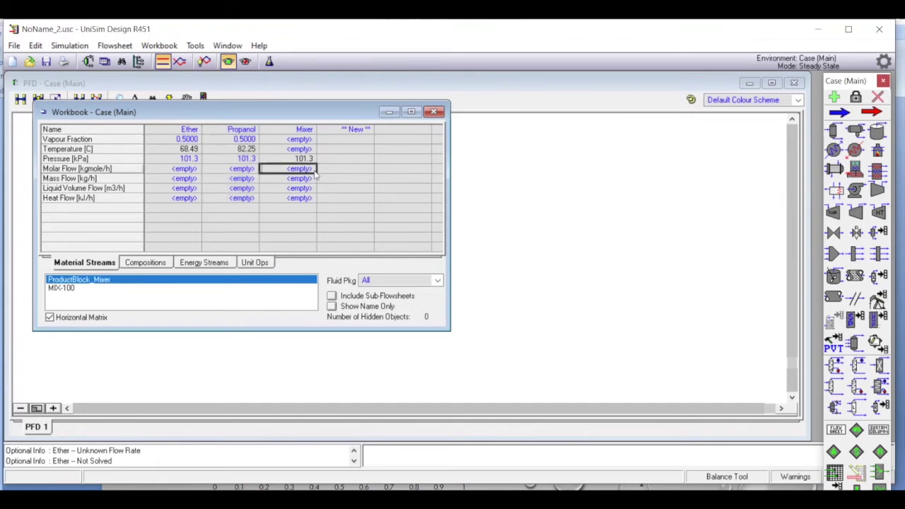
type("2")
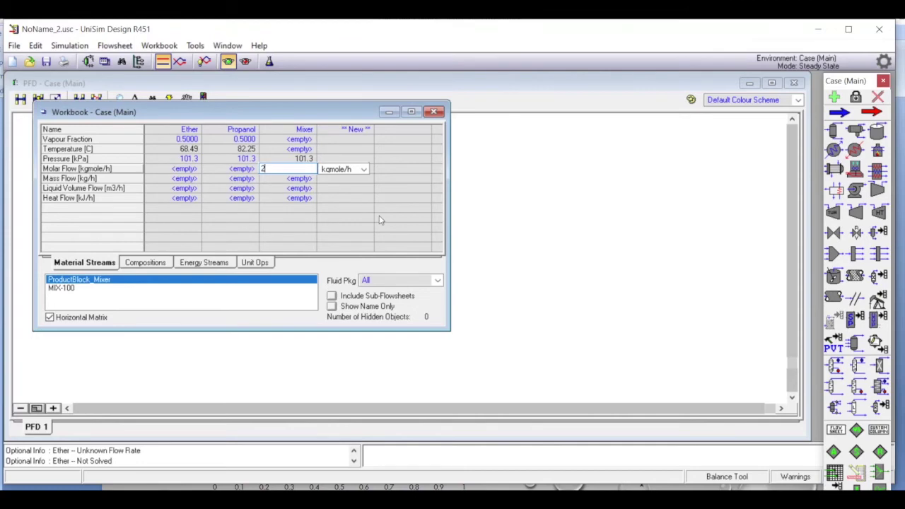
key("Return")
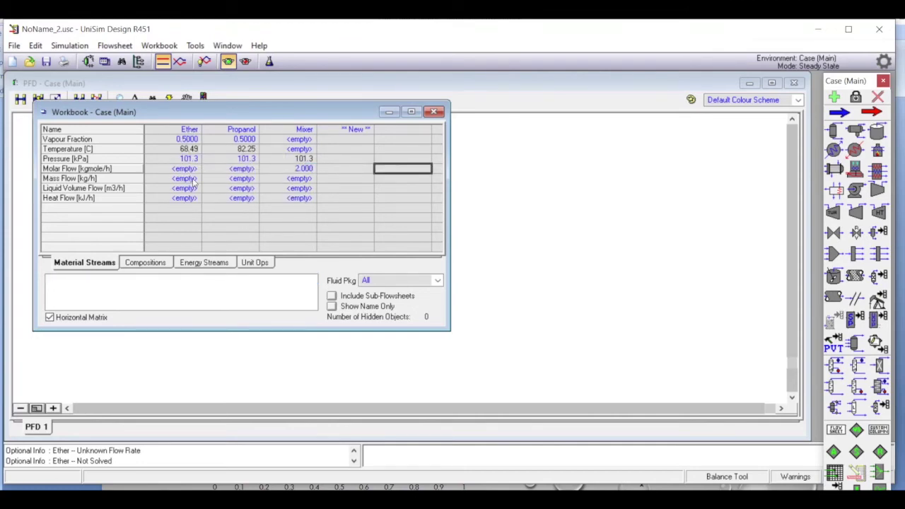
left_click(434, 113)
Step: Open the DataBook and insert the Ether stream's Molar Flow as a variable
left_click(176, 46)
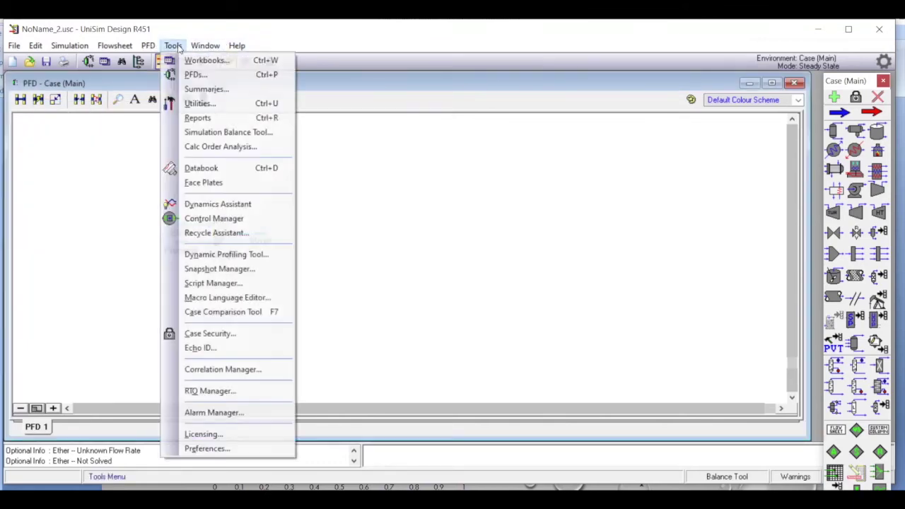
left_click(205, 168)
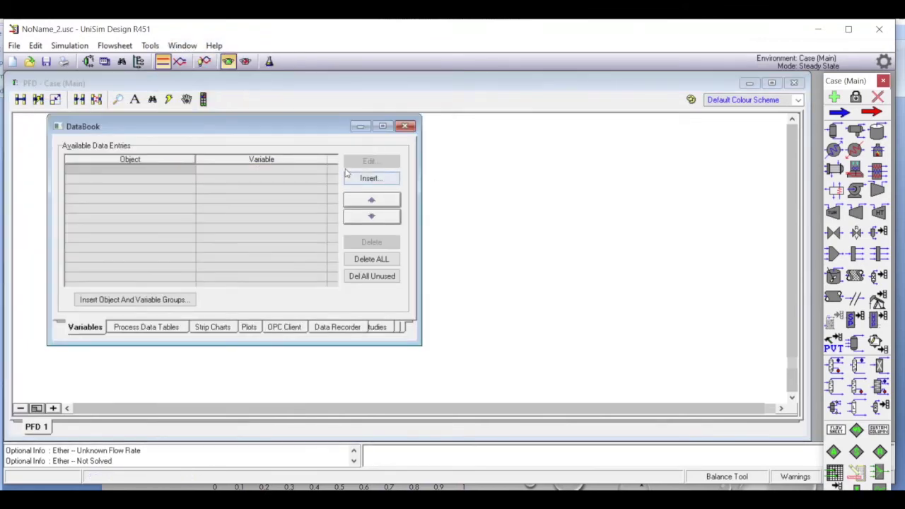
left_click(369, 179)
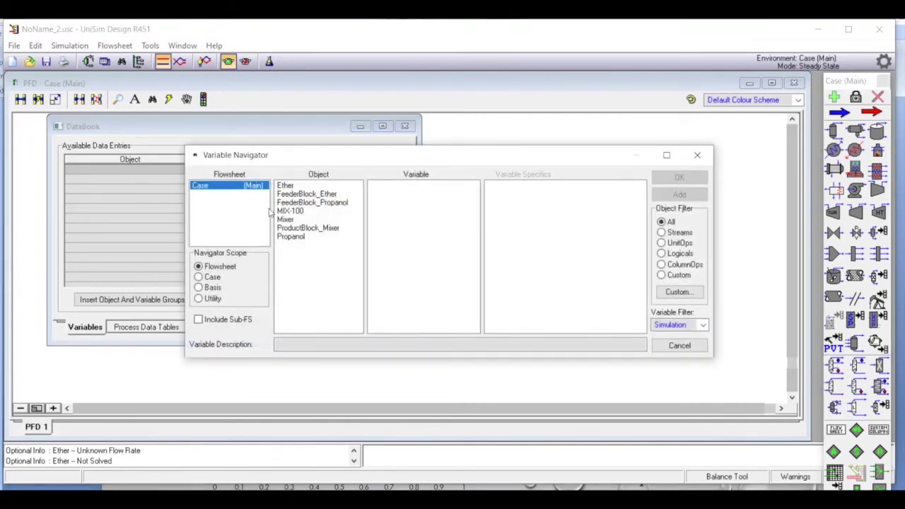
left_click(287, 188)
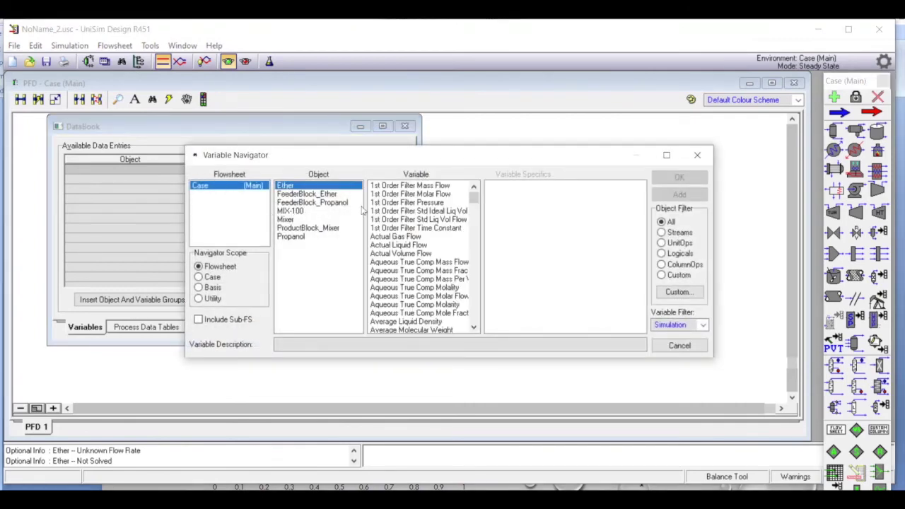
left_click_drag(474, 198, 478, 278)
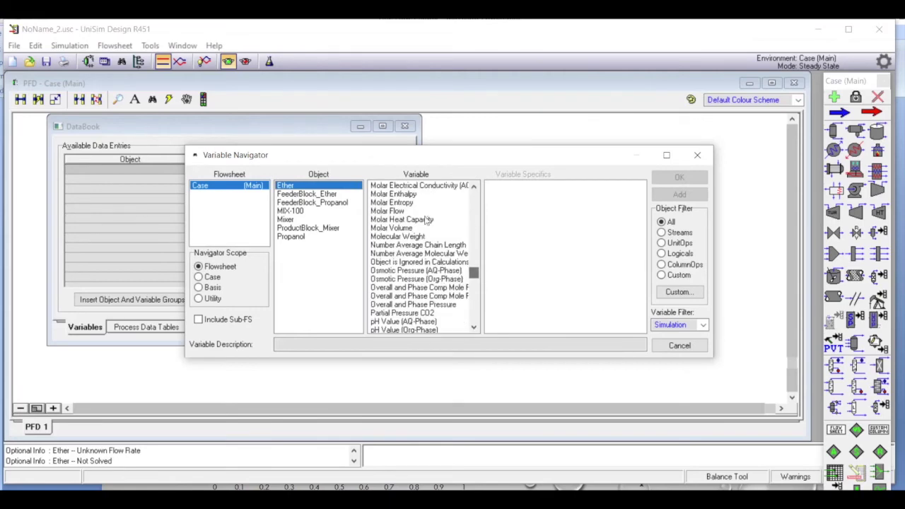
left_click(403, 211)
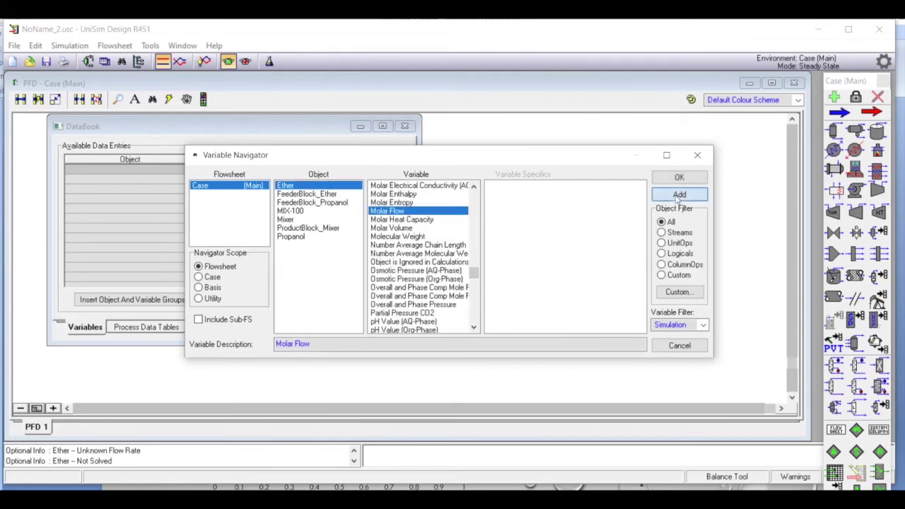
left_click(677, 197)
left_click_drag(380, 160, 427, 225)
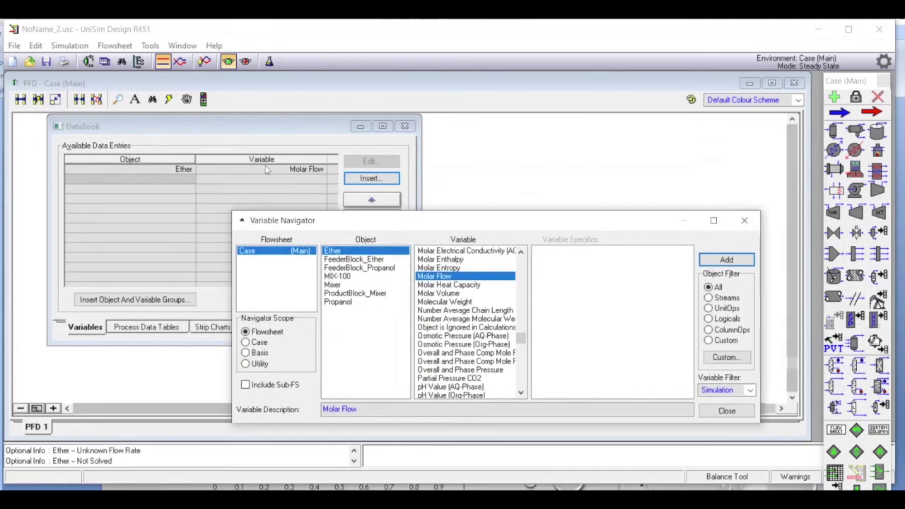
Step: Add the Mixer stream's Temperature to the DataBook variables
left_click(337, 285)
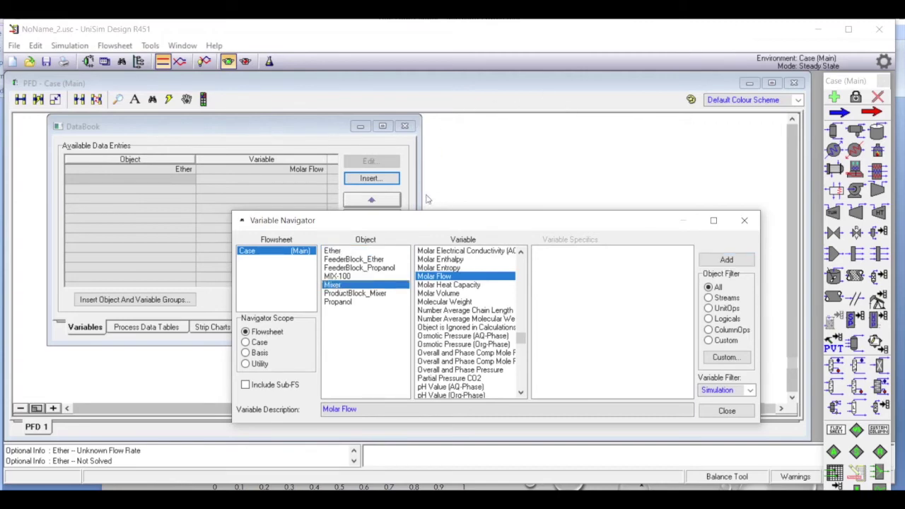
left_click_drag(504, 229, 521, 164)
left_click_drag(539, 274, 538, 308)
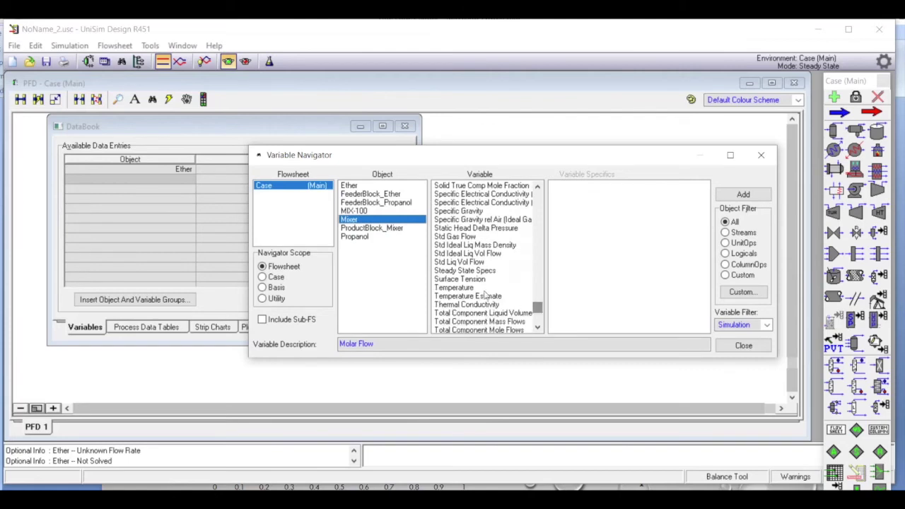
left_click(463, 288)
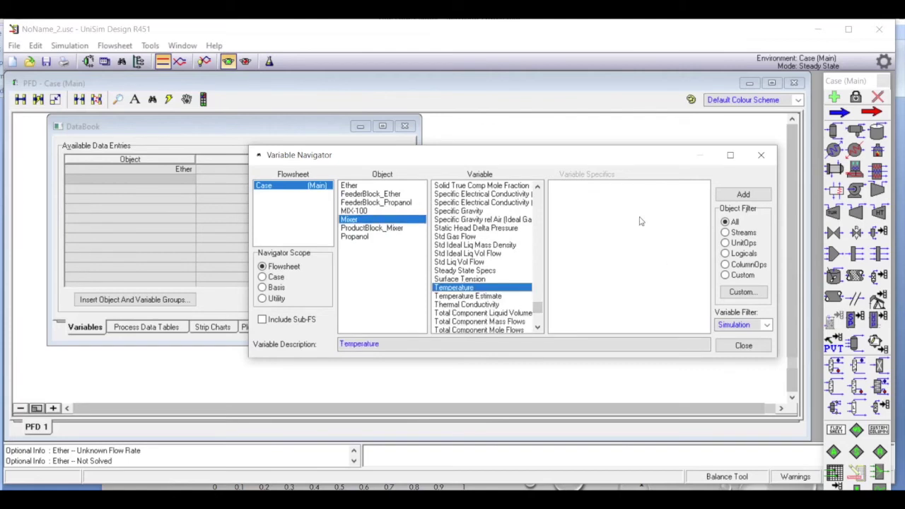
left_click(742, 195)
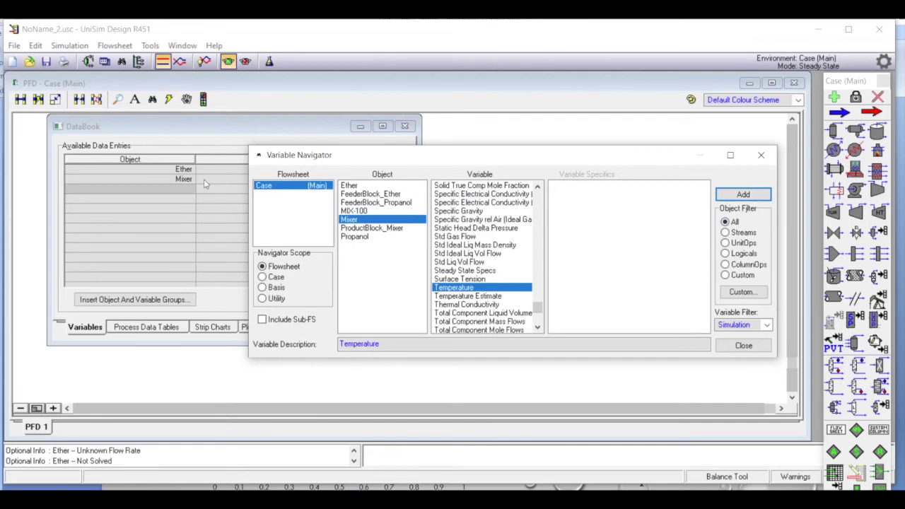
Step: Add the Mixer stream's liquid-phase Phase Comp Mole Frac of di-i-P-Ether to the DataBook
left_click_drag(417, 163, 399, 159)
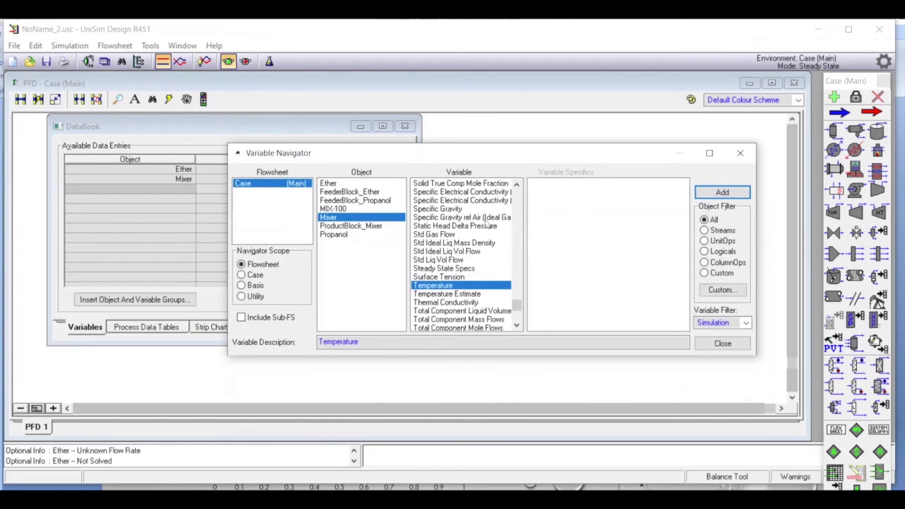
left_click_drag(516, 305, 518, 280)
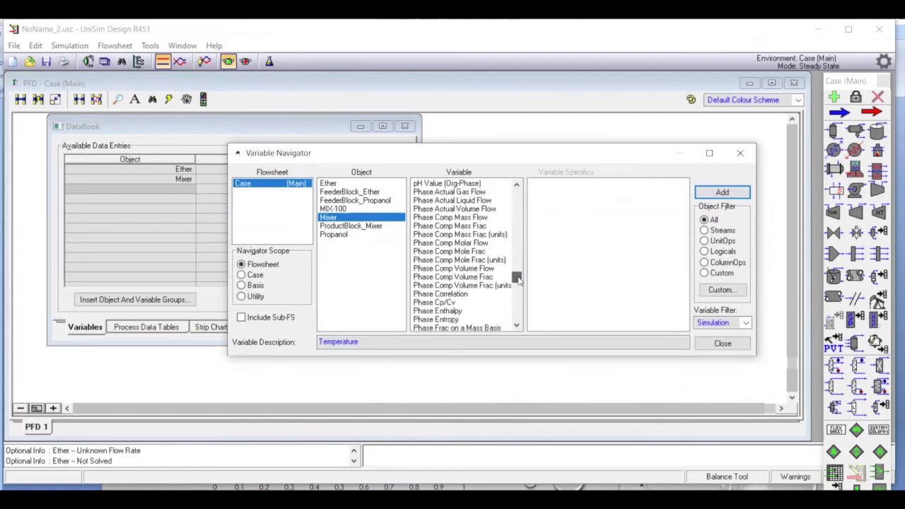
left_click(467, 251)
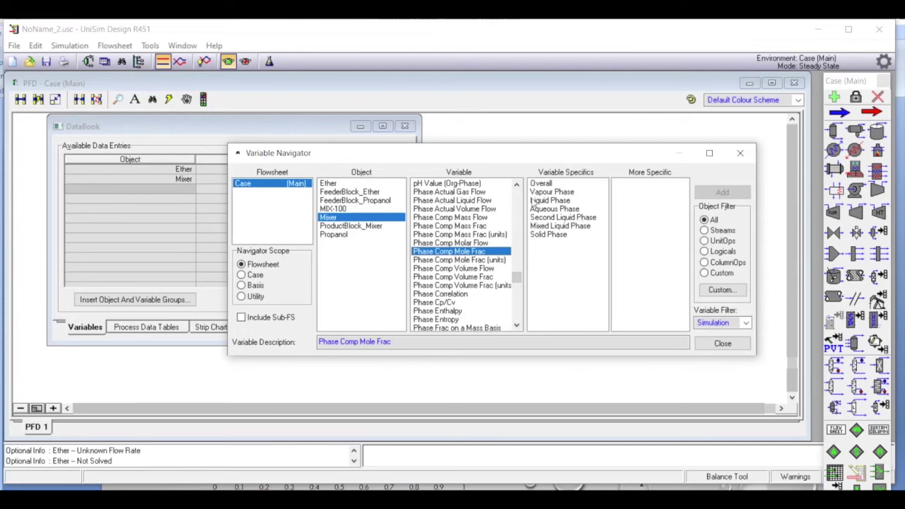
left_click(548, 201)
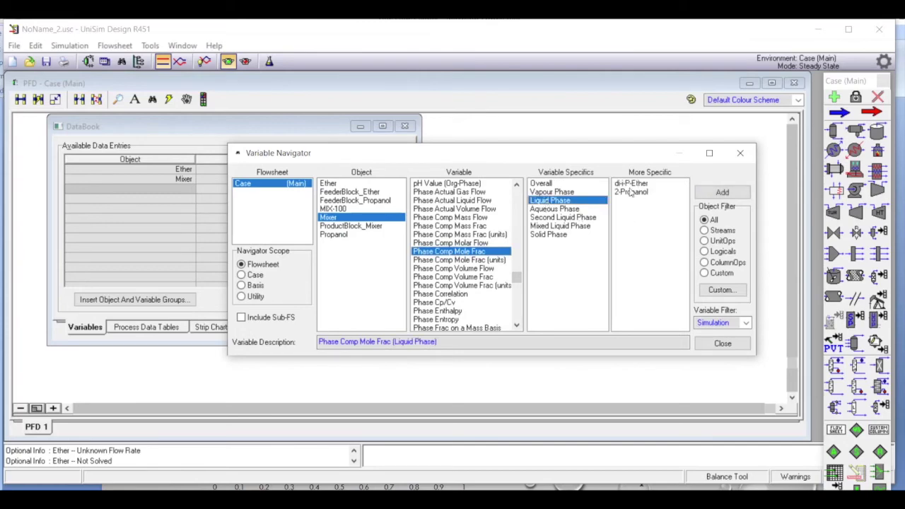
left_click(628, 184)
left_click(710, 196)
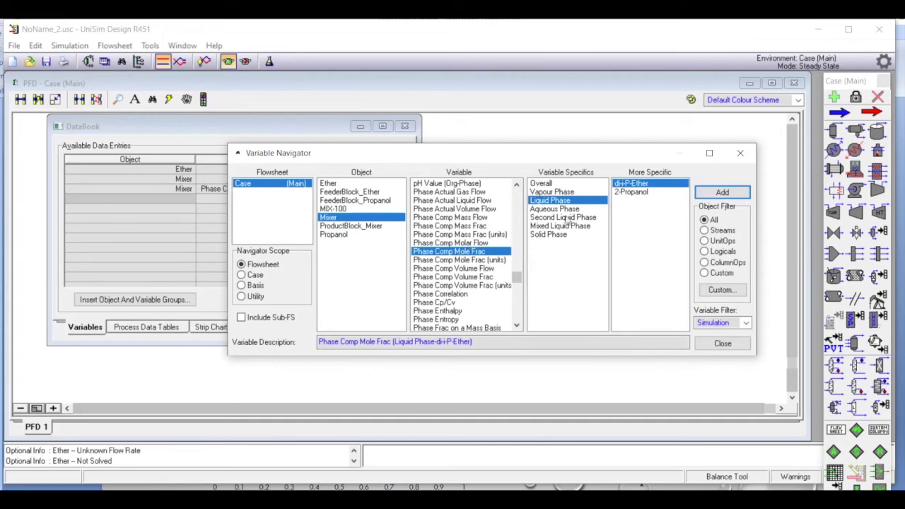
Step: Add the Mixer stream's vapour-phase Phase Comp Mole Frac of di-i-P-Ether and close the Variable Navigator
left_click(550, 192)
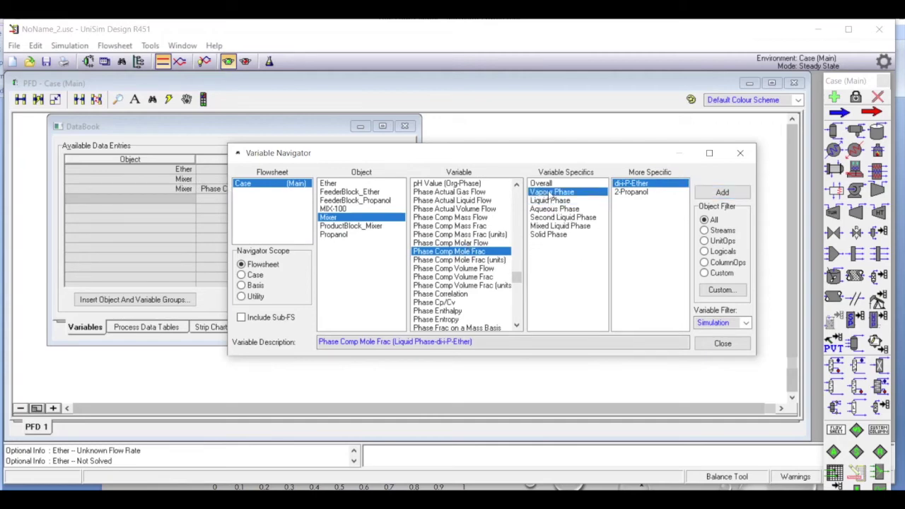
left_click(721, 193)
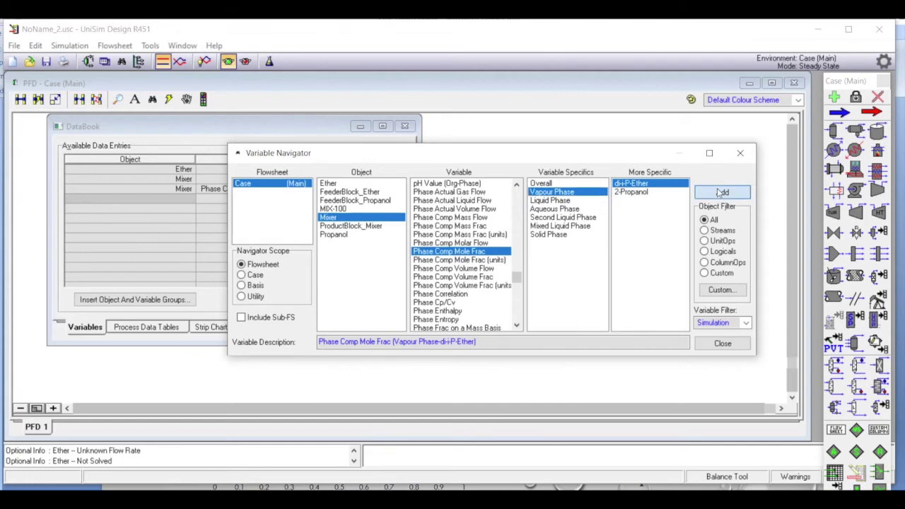
left_click(739, 153)
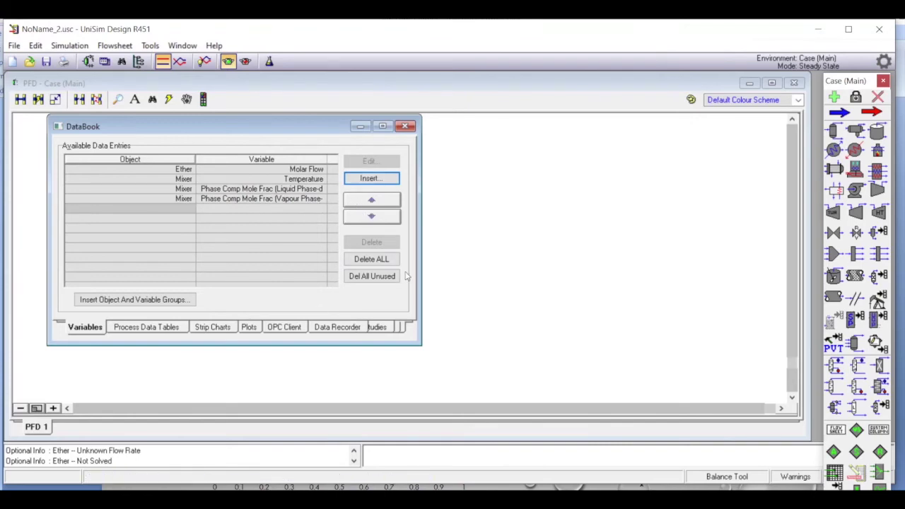
Step: Widen the DataBook window and add a new case study
left_click_drag(420, 262, 621, 263)
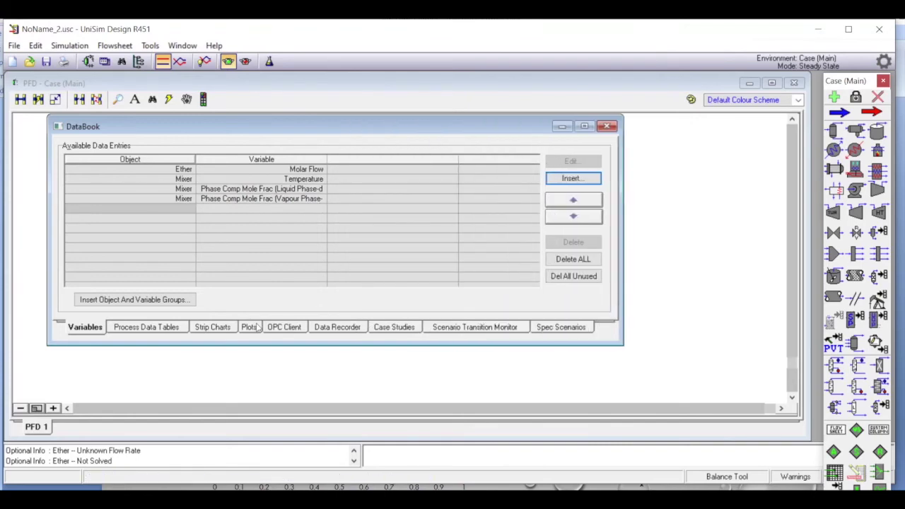
left_click(410, 328)
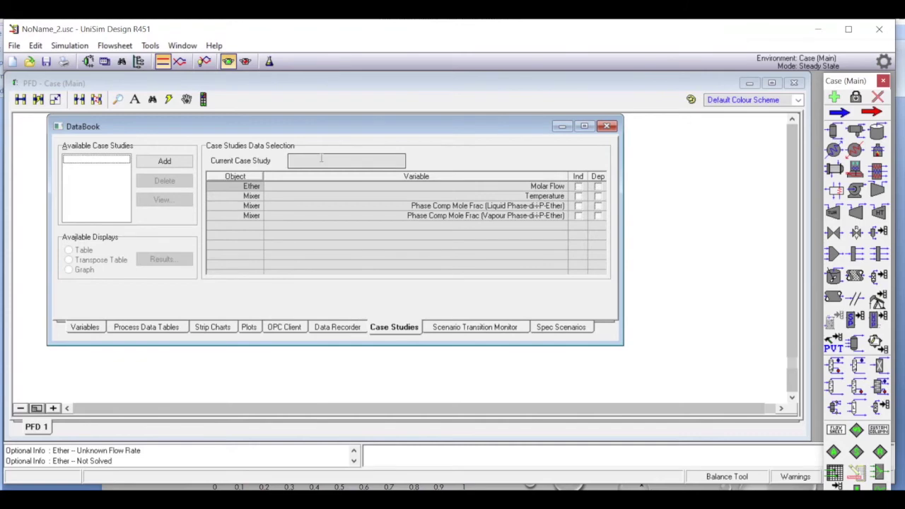
left_click(161, 162)
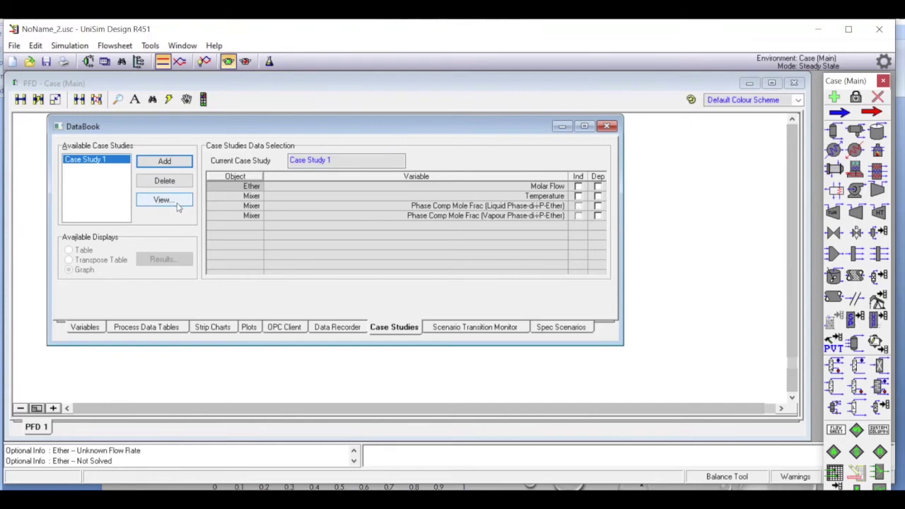
Step: Mark Ether Molar Flow as the independent variable and the Mixer temperature and both phase mole fractions as dependent
left_click(578, 187)
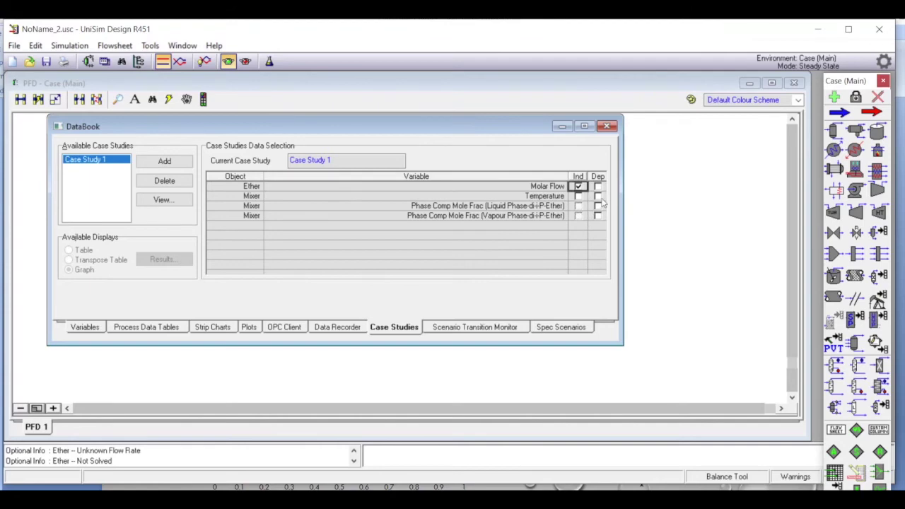
left_click(597, 196)
left_click(597, 206)
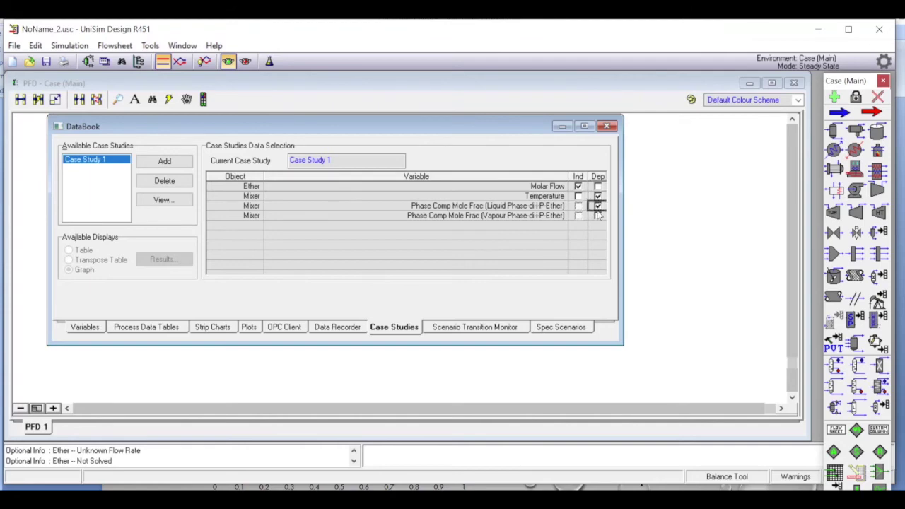
left_click(597, 216)
Step: In the case study's setup, set the Ether molar flow's low bound to 0 and high bound to 2 kgmole/h
left_click(163, 200)
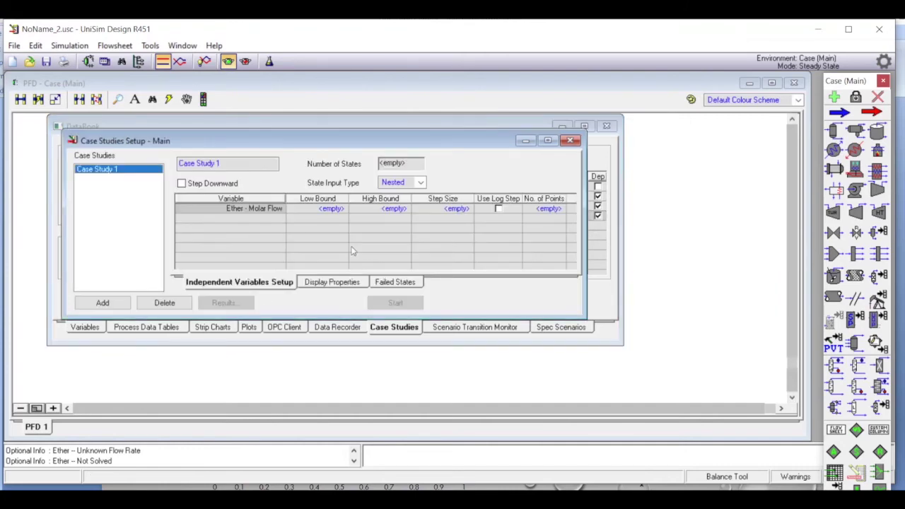
left_click(344, 212)
type("0")
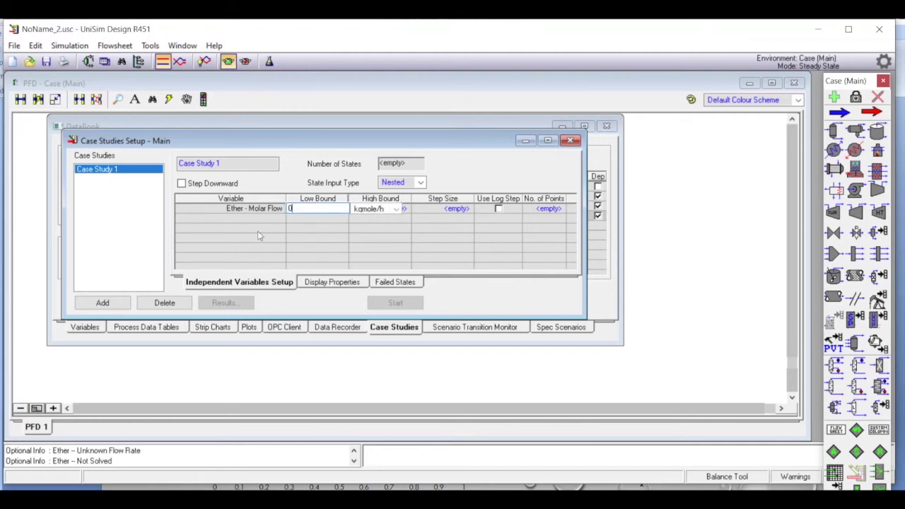
key("Return")
left_click(404, 211)
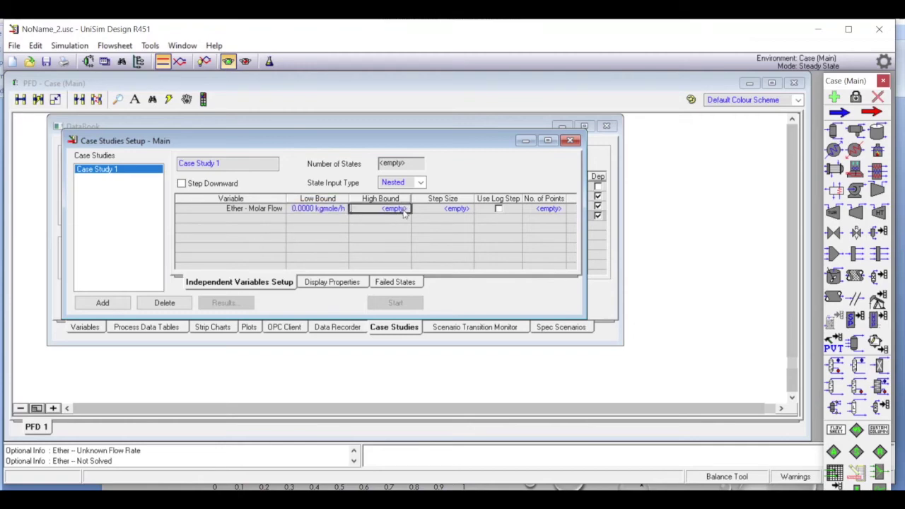
type("2")
key("Return")
Step: Set the step size of the Ether molar flow to 0.2 kgmole/h
left_click(464, 211)
type("0.")
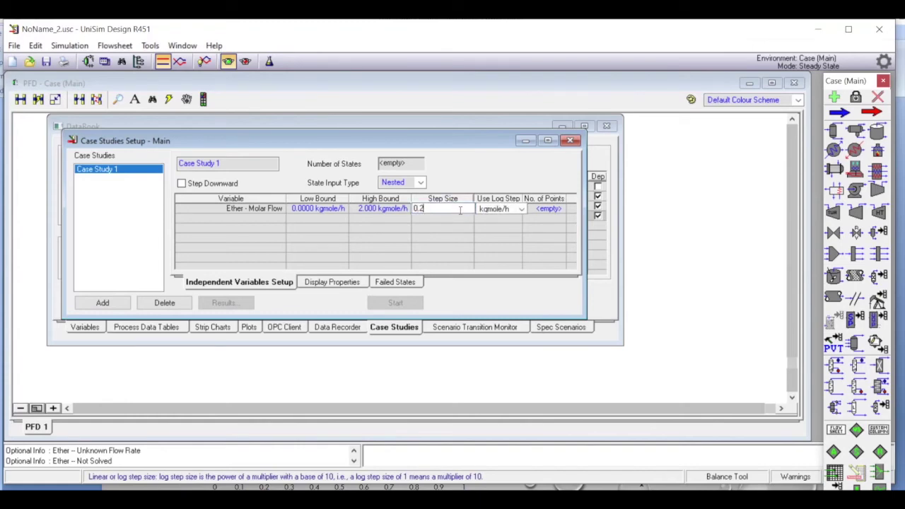
type("2")
key("Return")
left_click(417, 214)
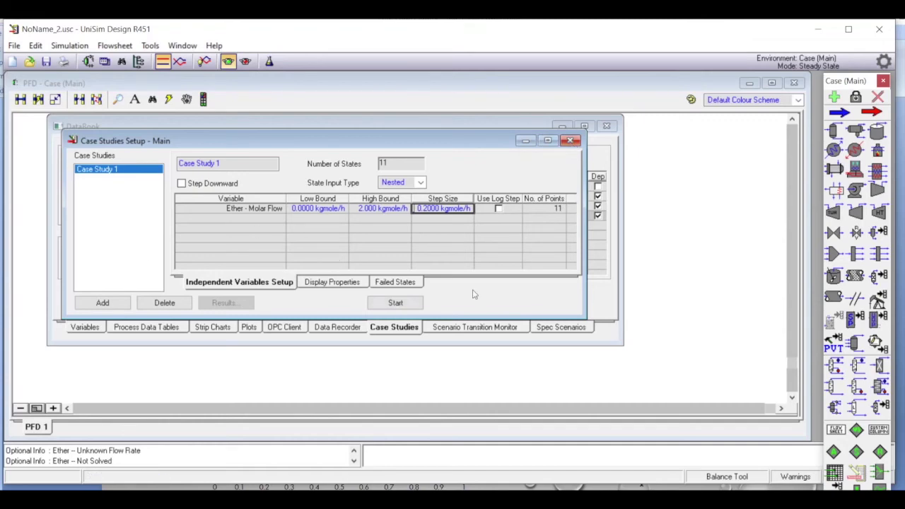
Step: Run the case study and show its results as a table in an enlarged window
left_click(395, 302)
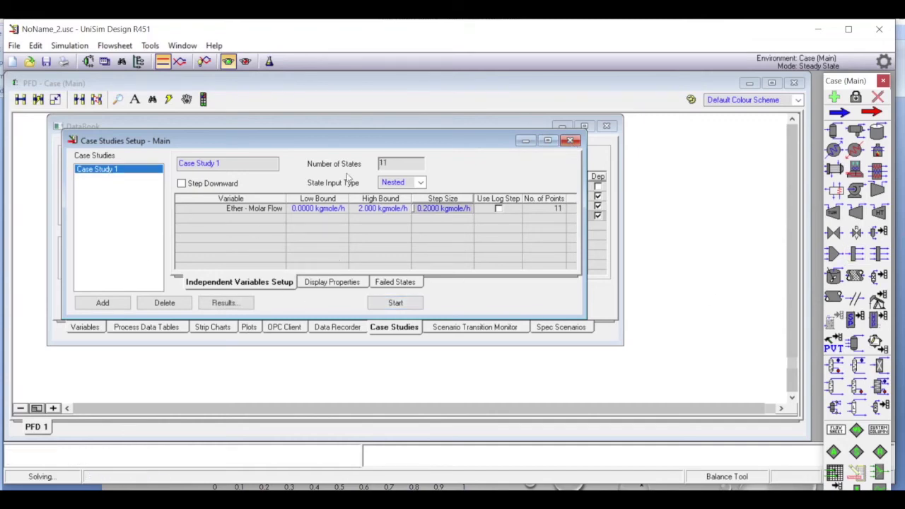
left_click(242, 305)
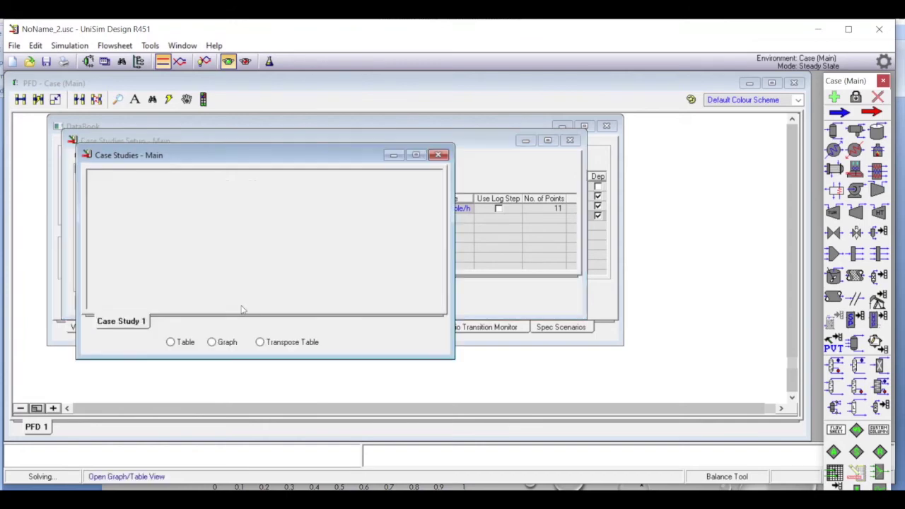
left_click(171, 342)
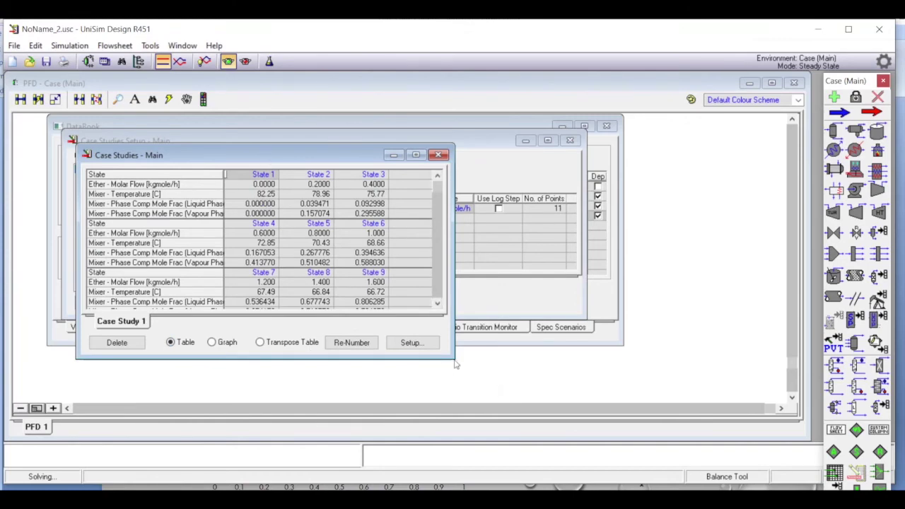
left_click_drag(456, 363, 657, 438)
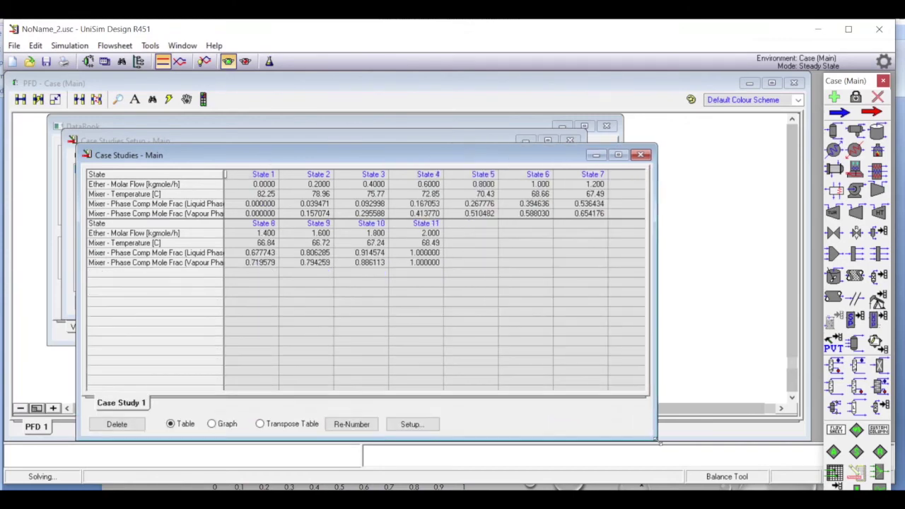
Step: Copy the case study results table together with its labels
left_click(251, 184)
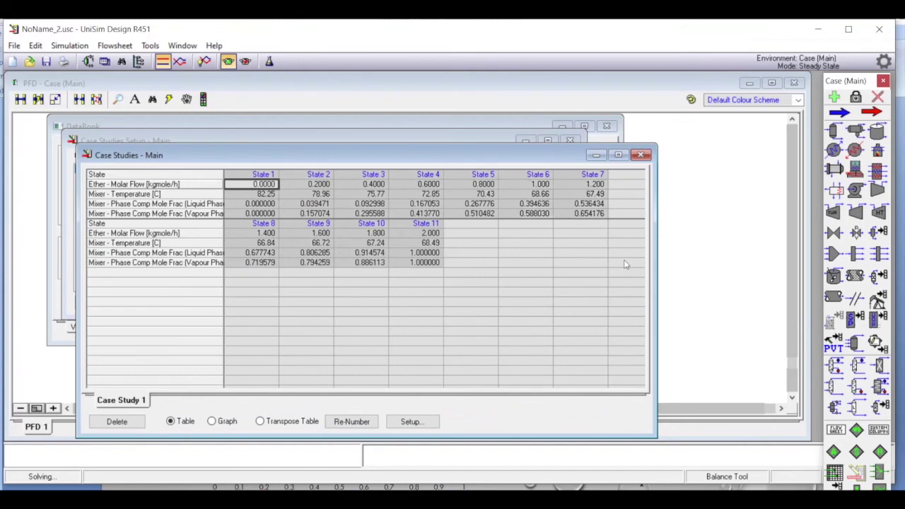
left_click(35, 45)
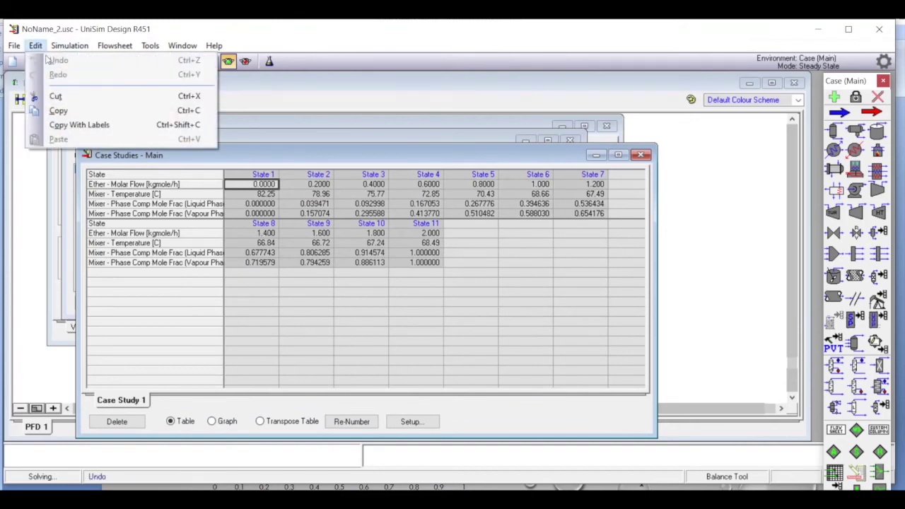
left_click(63, 125)
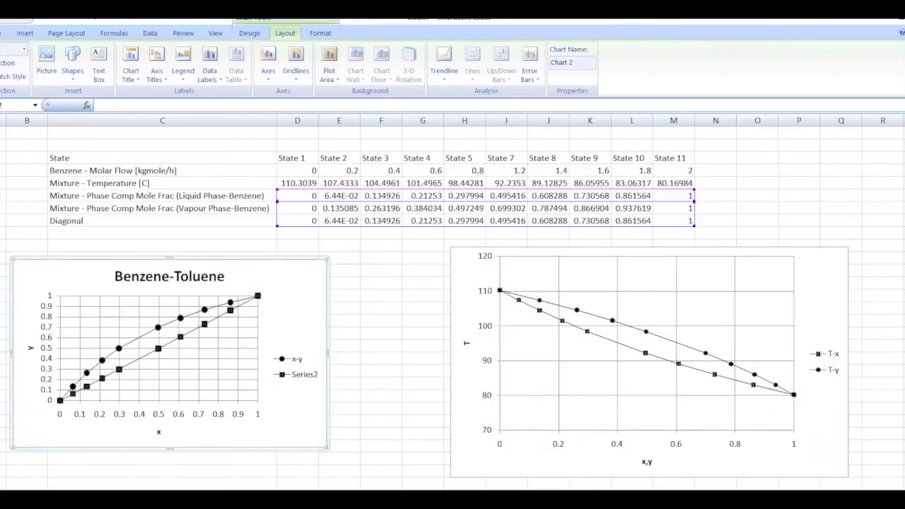
Step: Switch to Excel and create a new blank workbook
left_click(6, 21)
key("Escape")
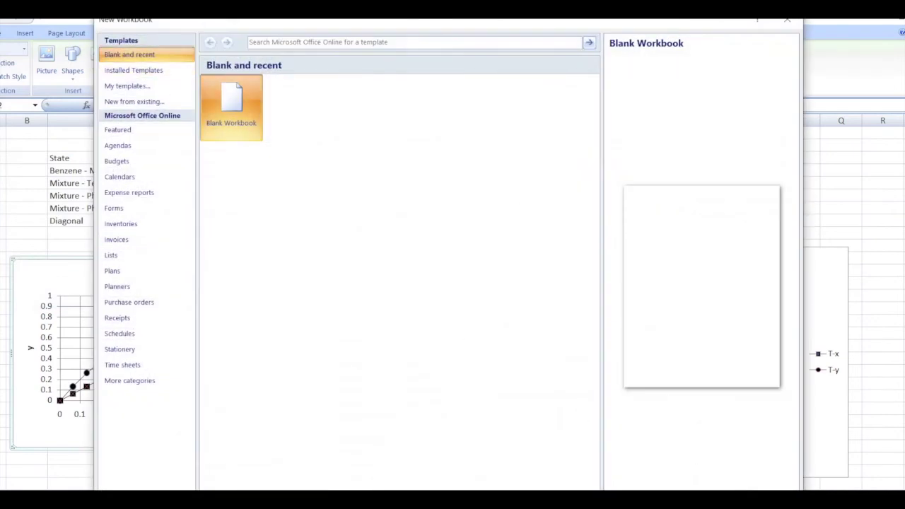
key("Return")
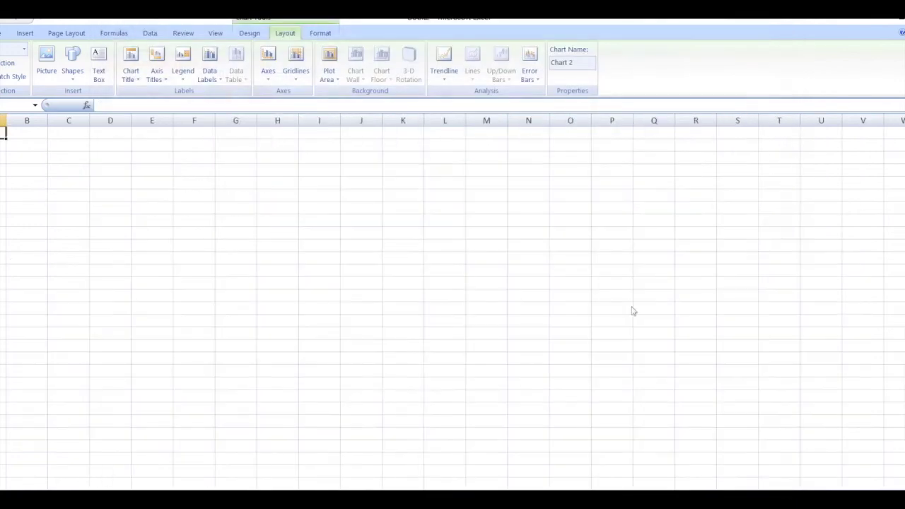
Step: Paste the copied case study table at cell C3 and fit column C's width to its labels
left_click(74, 158)
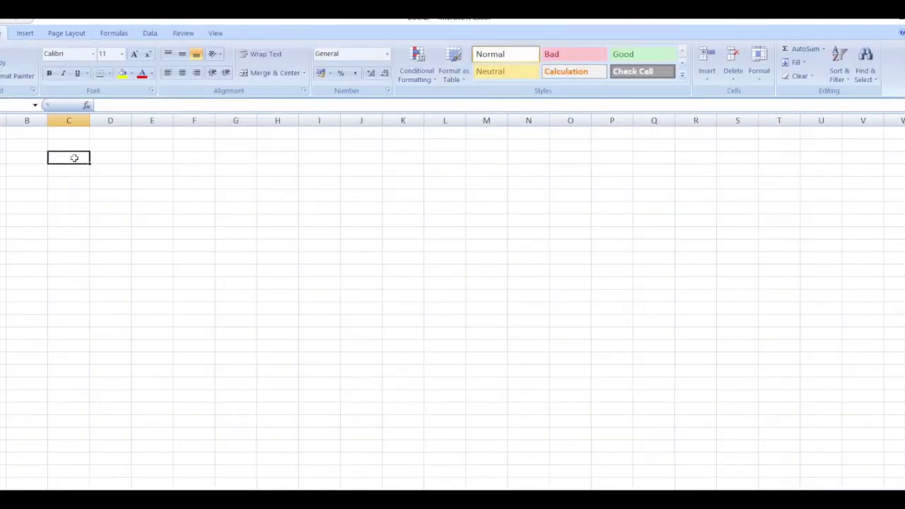
right_click(74, 158)
left_click(128, 196)
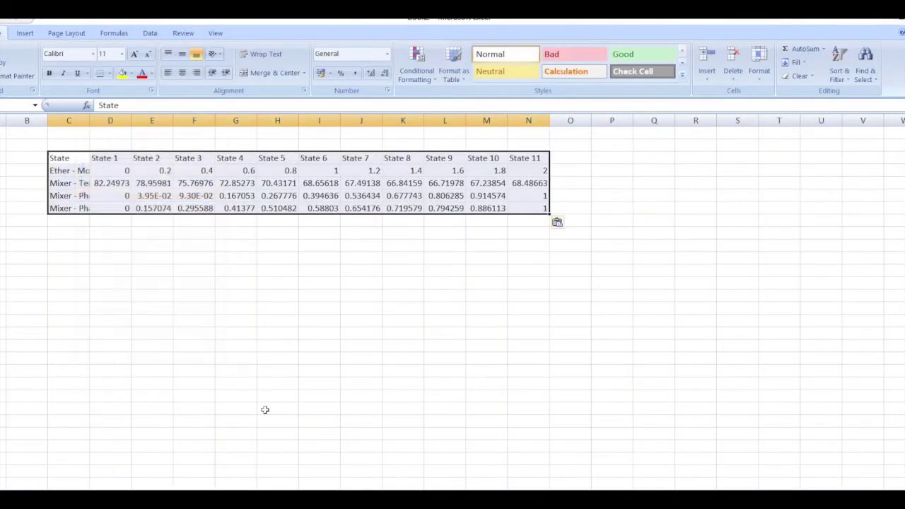
double_click(89, 120)
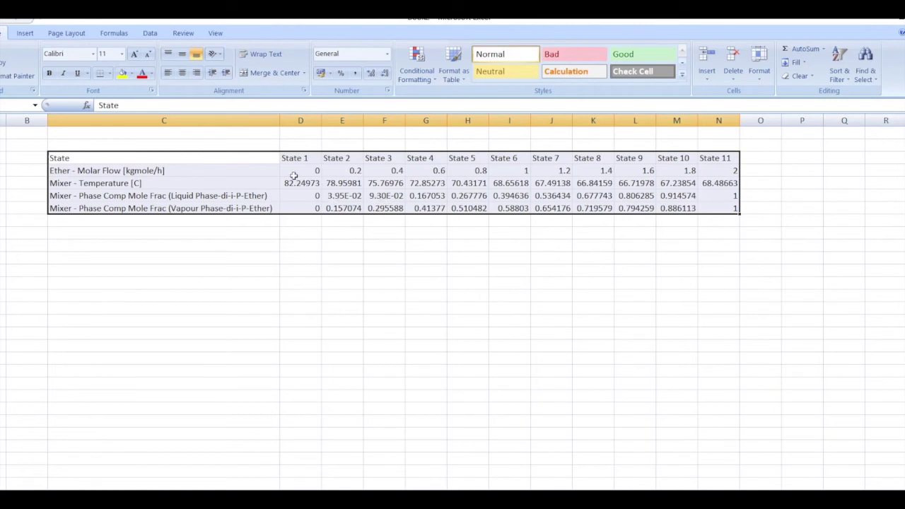
Step: Insert a scatter chart with straight lines and markers from the Mixer temperature and liquid-phase mole fraction rows, D5:N6
left_click_drag(290, 182, 715, 189)
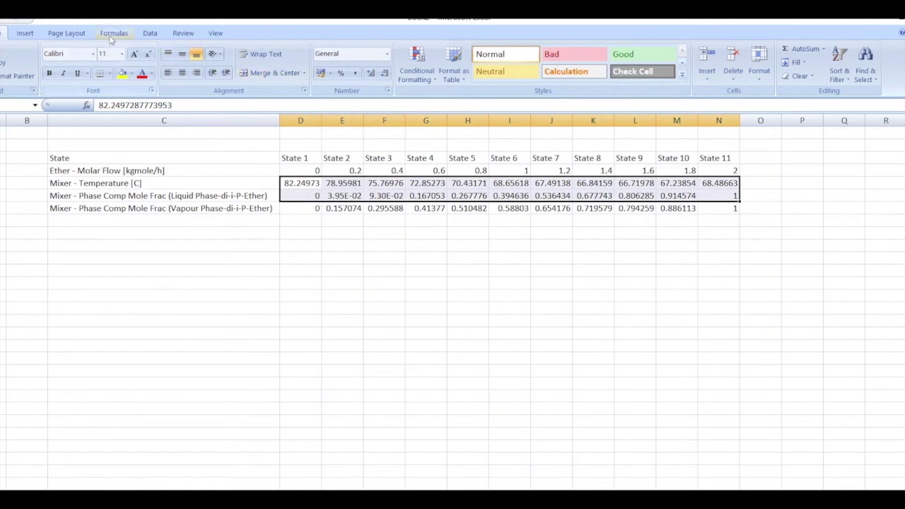
left_click(24, 34)
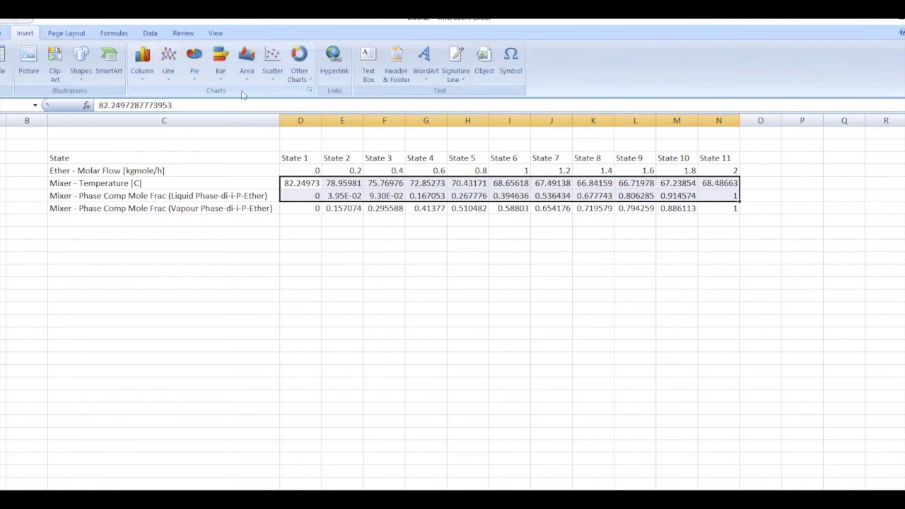
left_click(275, 70)
left_click(314, 150)
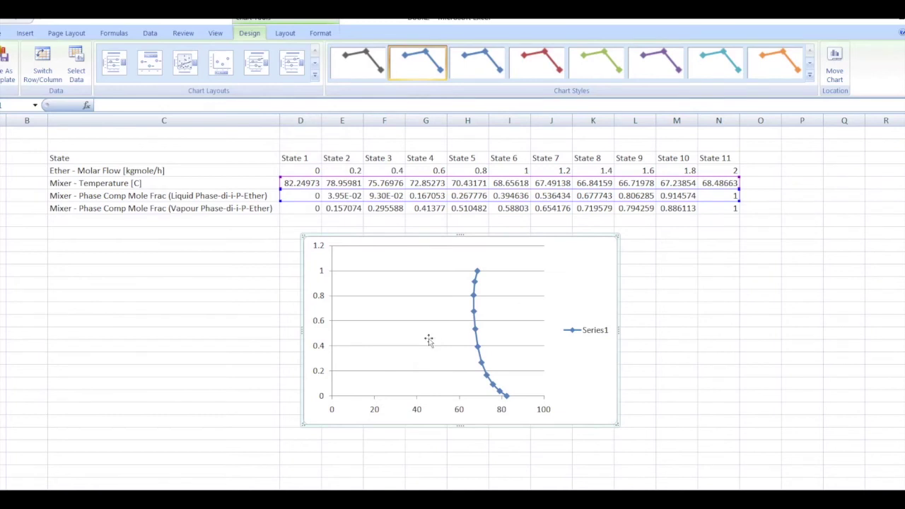
Step: Name the chart's existing series T-x, using liquid-phase mole fractions D6:N6 as X values and temperatures D5:N5 as Y values
left_click(78, 71)
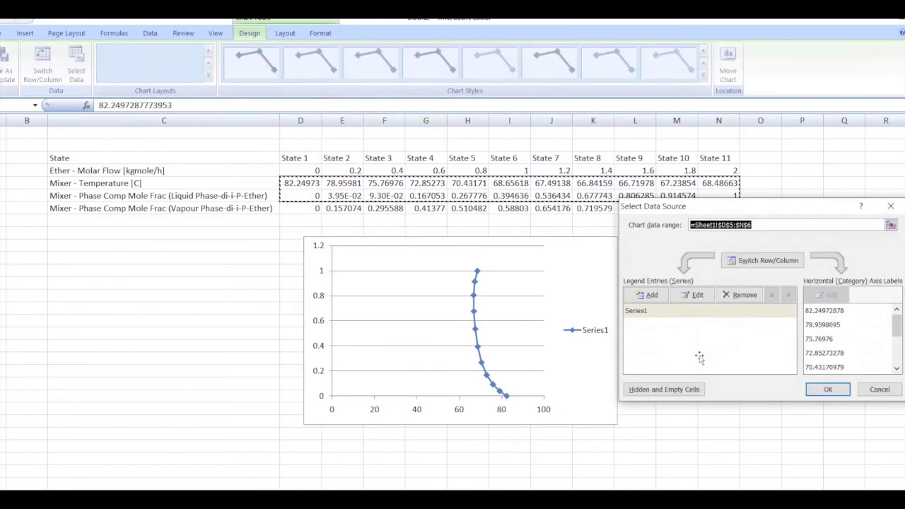
left_click(686, 309)
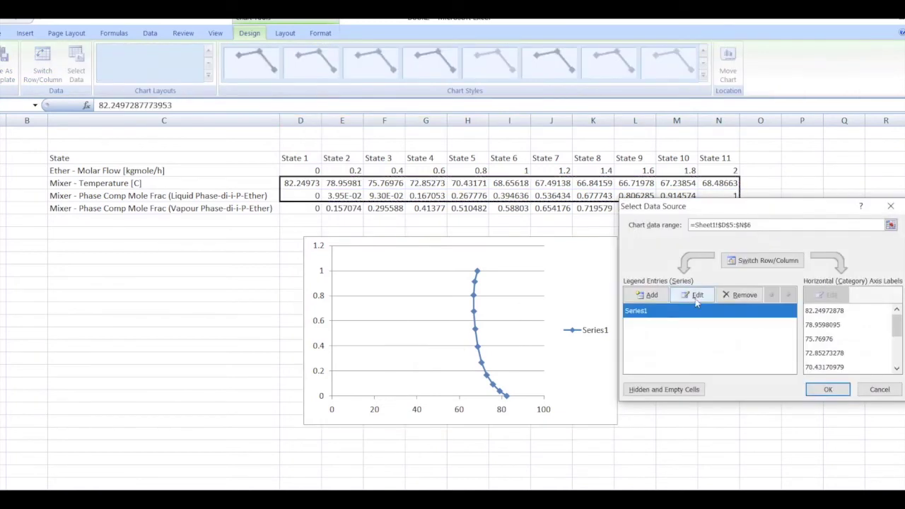
left_click(694, 294)
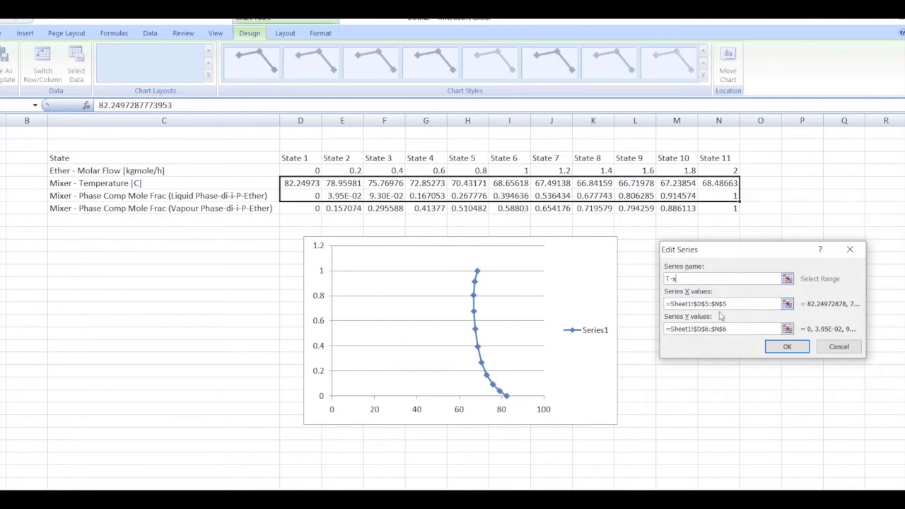
left_click(787, 303)
left_click_drag(298, 195, 714, 197)
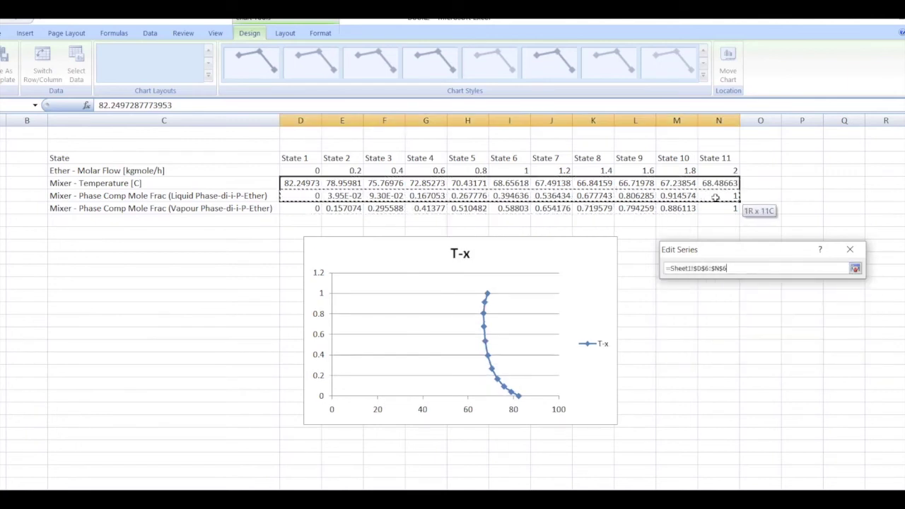
key("Return")
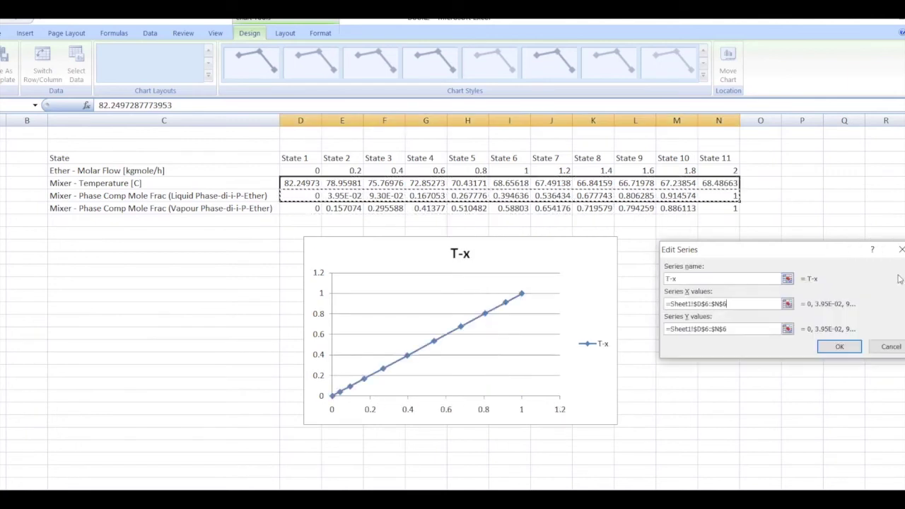
left_click(786, 329)
left_click_drag(293, 180, 699, 182)
key("Return")
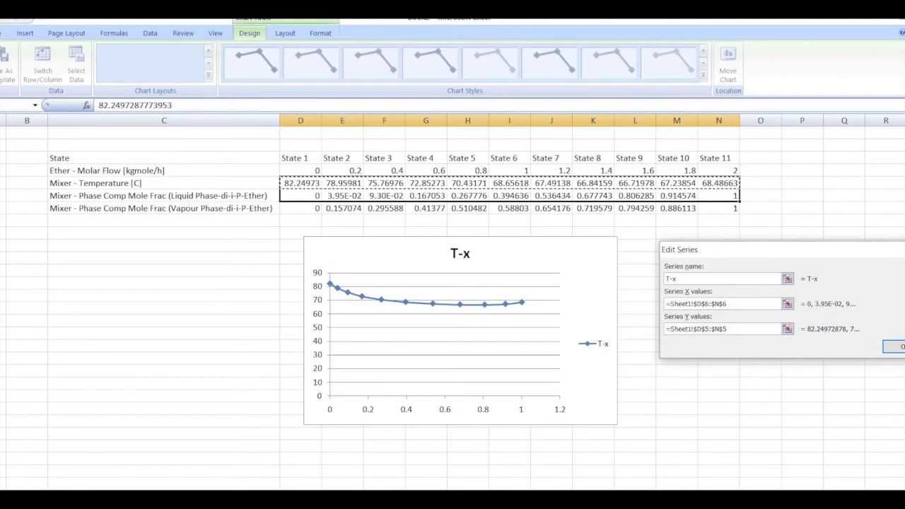
key("Return")
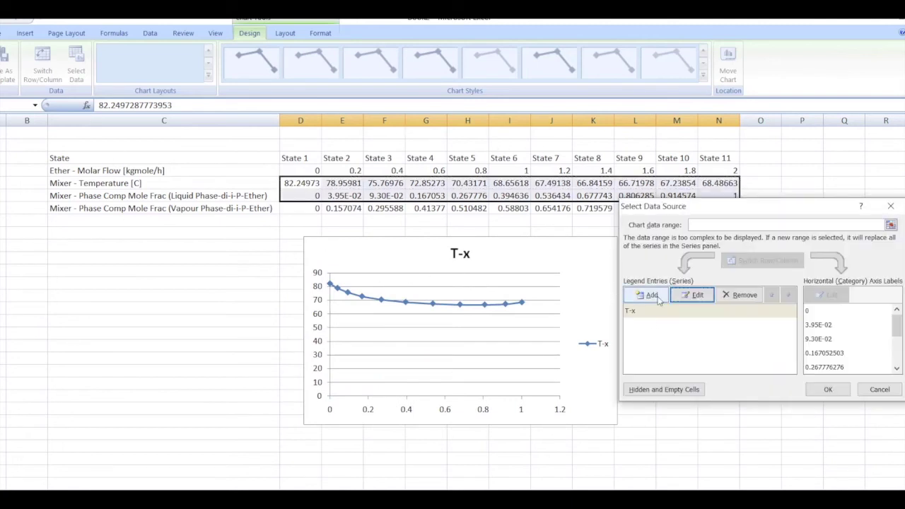
Step: Add a second chart series named T-y, using vapour-phase mole fractions D7:N7 as X values and temperatures D5:N5 as Y values
left_click(645, 299)
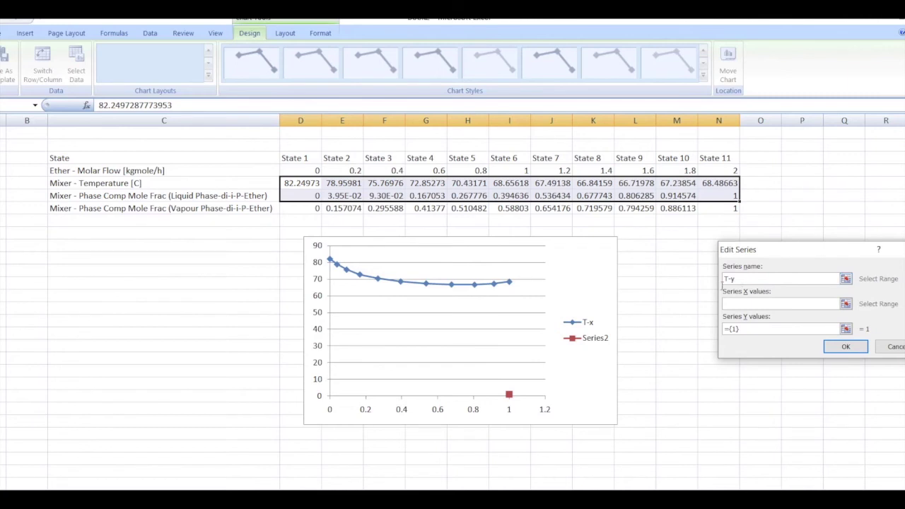
left_click_drag(823, 251, 728, 247)
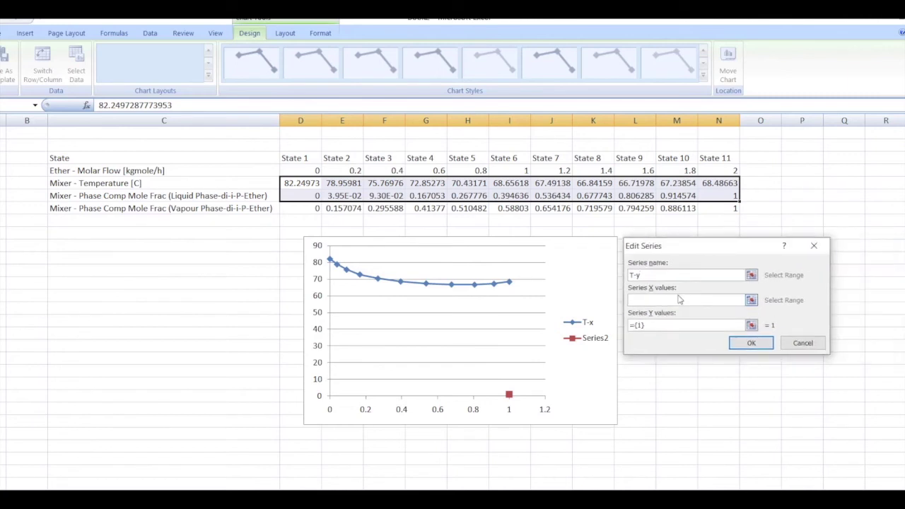
left_click(751, 300)
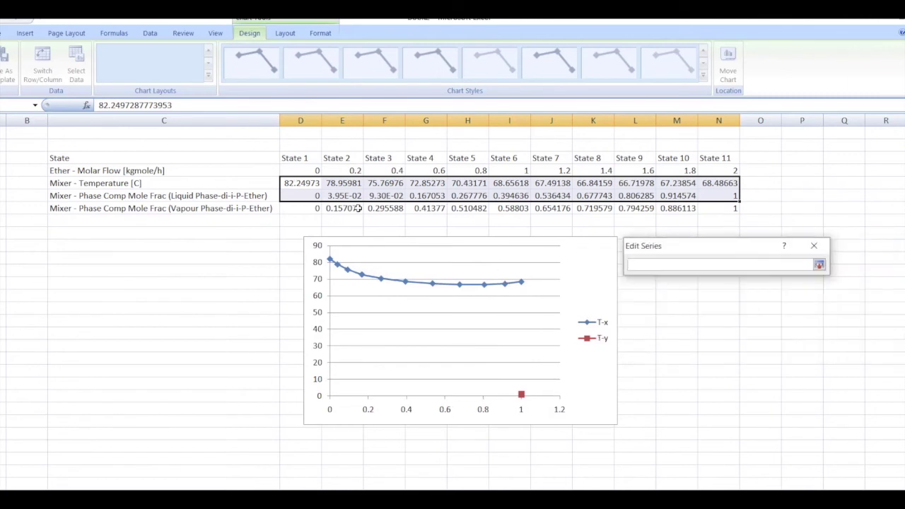
left_click_drag(316, 207, 714, 206)
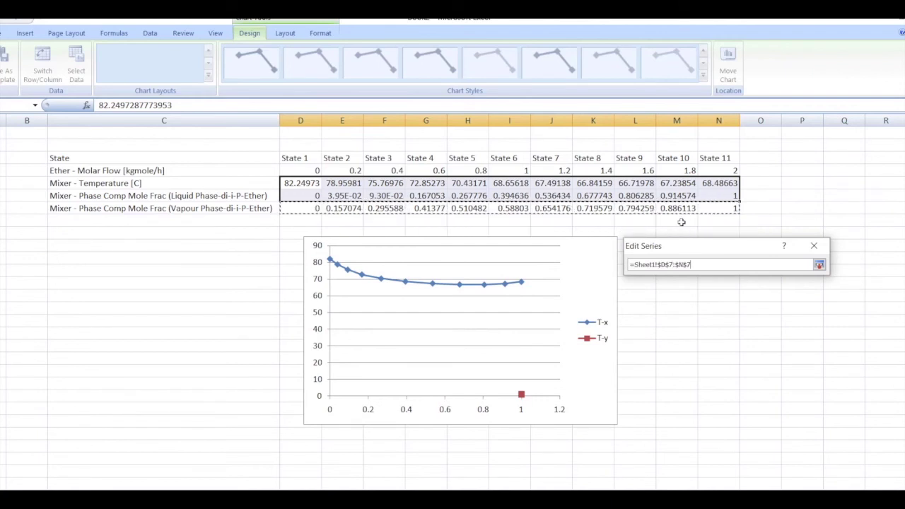
key("Return")
left_click(750, 325)
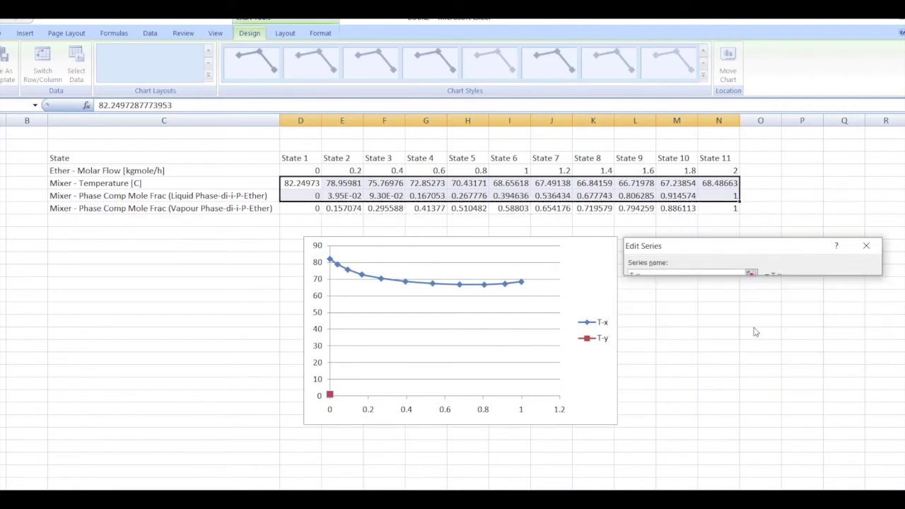
left_click_drag(301, 182, 735, 185)
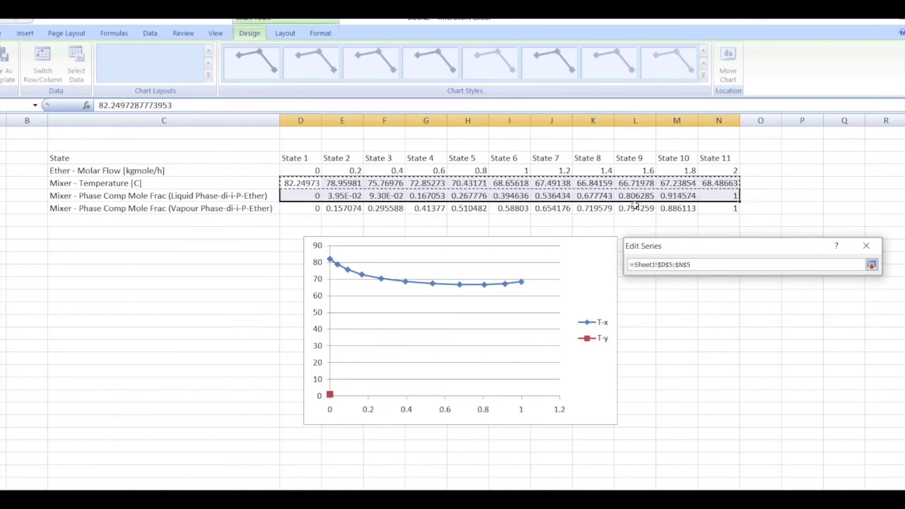
key("Return")
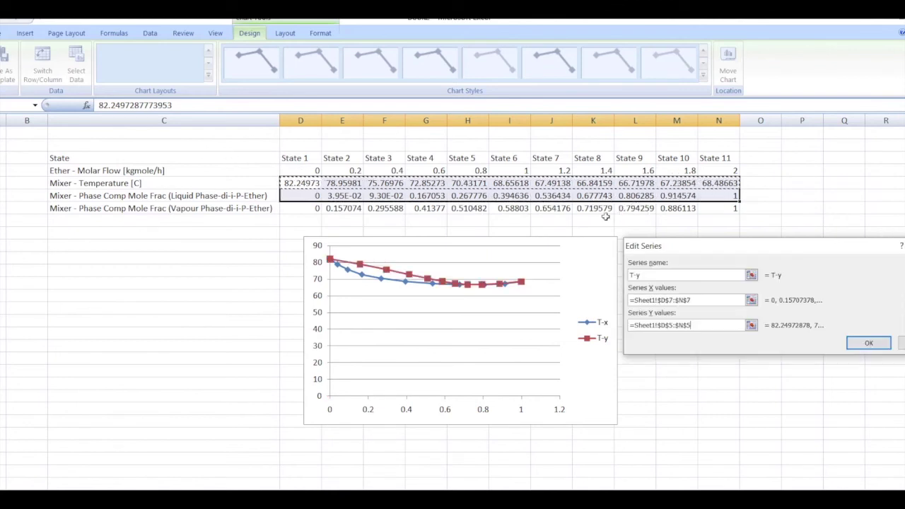
left_click(868, 344)
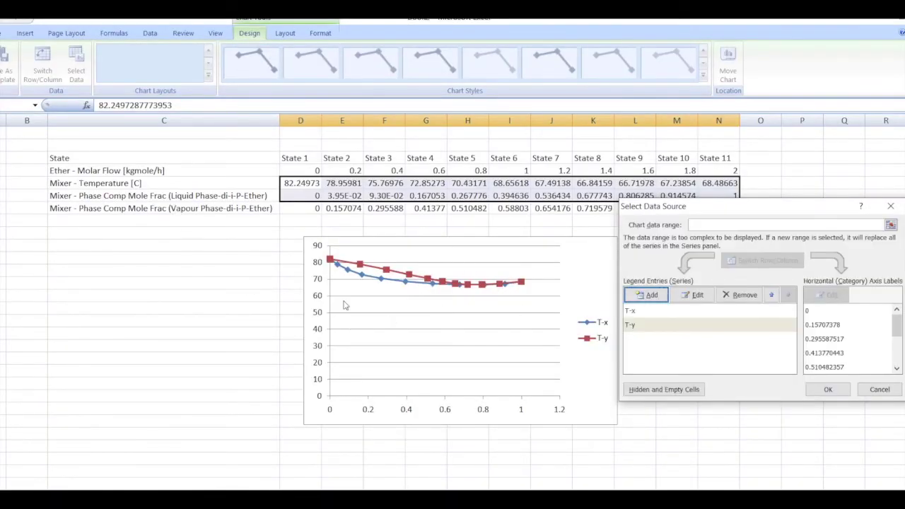
left_click(827, 389)
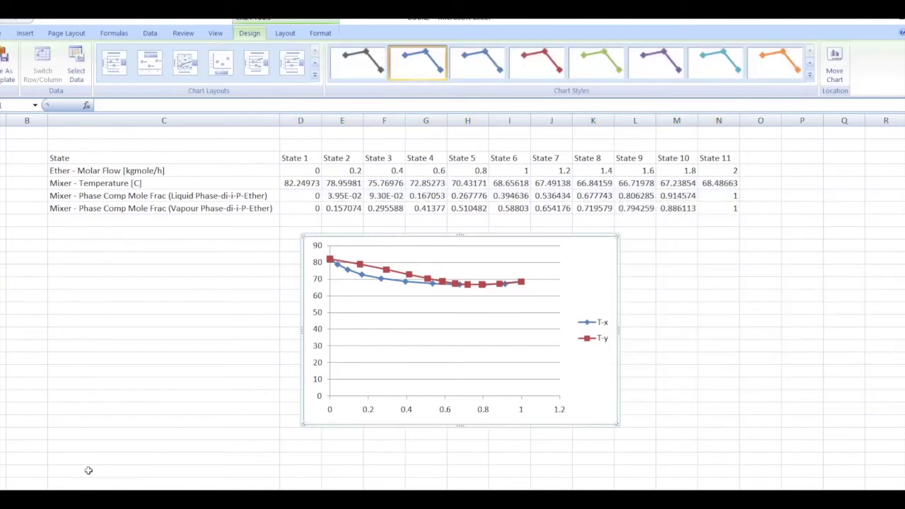
Step: Fix the chart's horizontal axis at minimum 0.0, maximum 1.0 and major unit 0.1
left_click(481, 410)
right_click(481, 412)
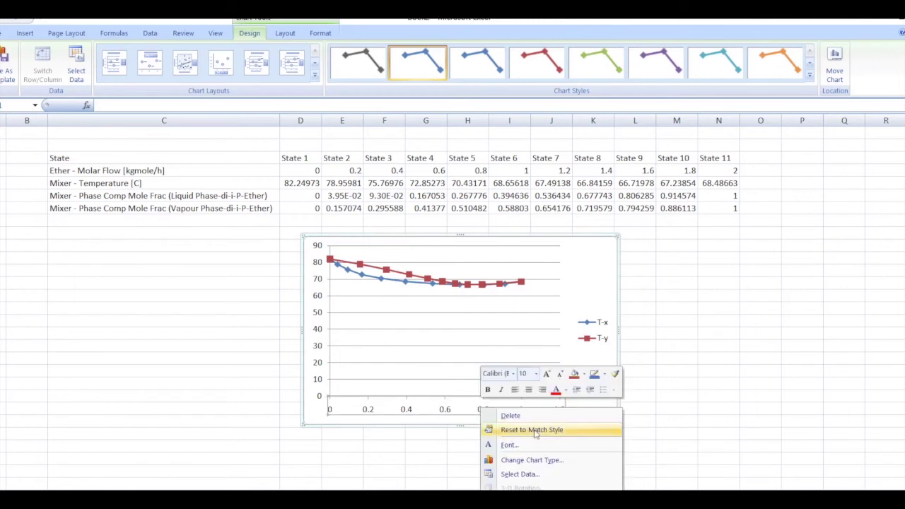
left_click(523, 487)
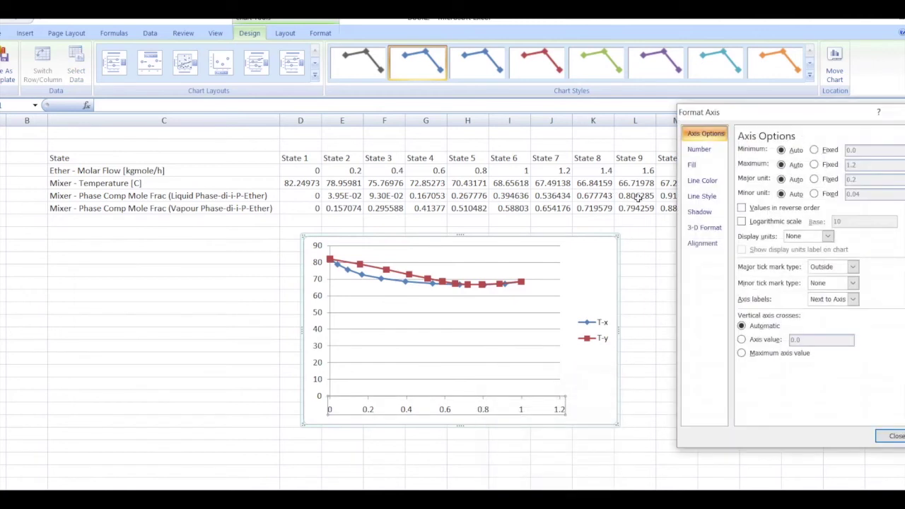
left_click(814, 150)
left_click(814, 164)
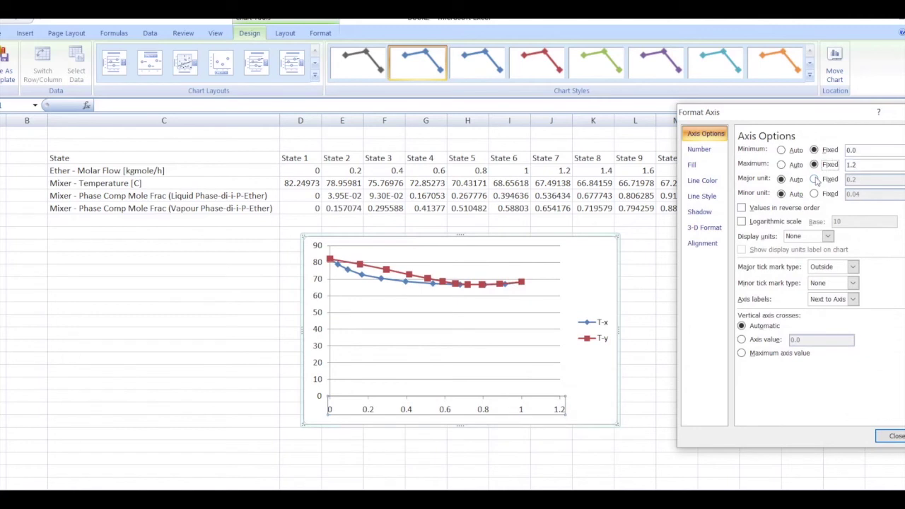
left_click(813, 179)
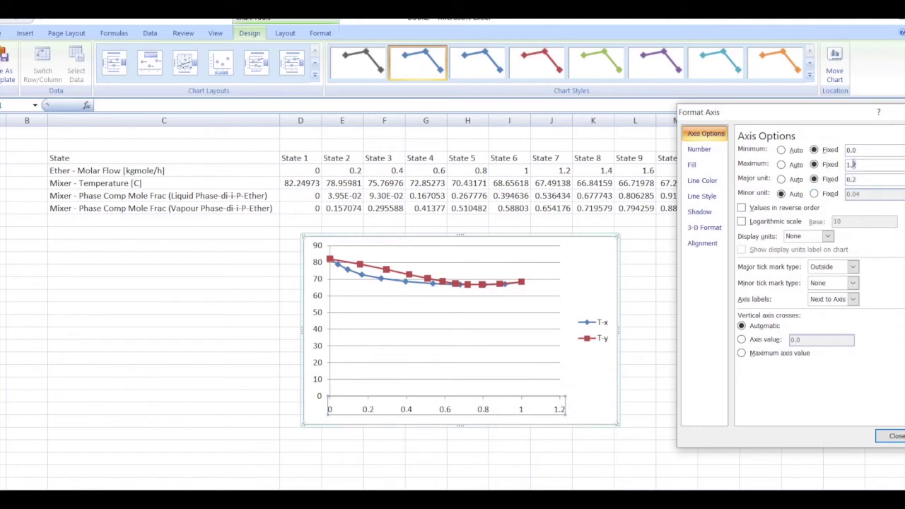
type("0")
left_click(881, 181)
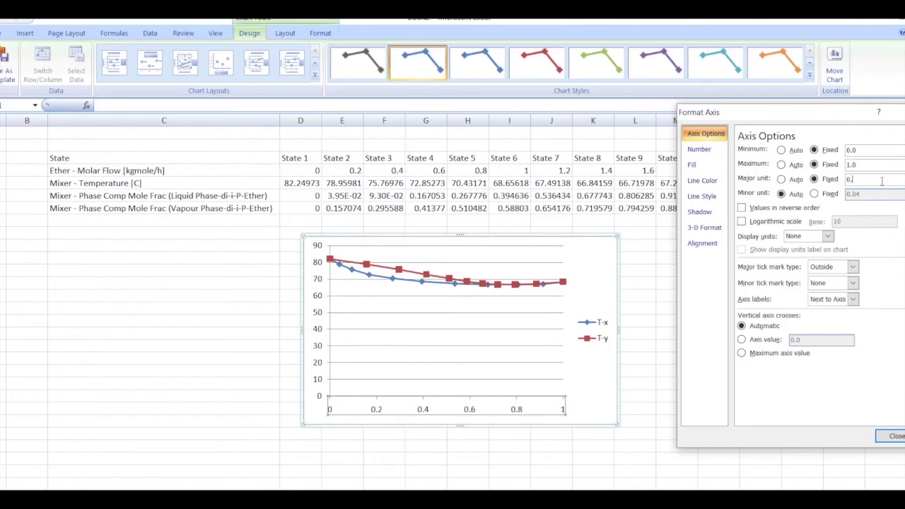
type("1")
left_click(890, 436)
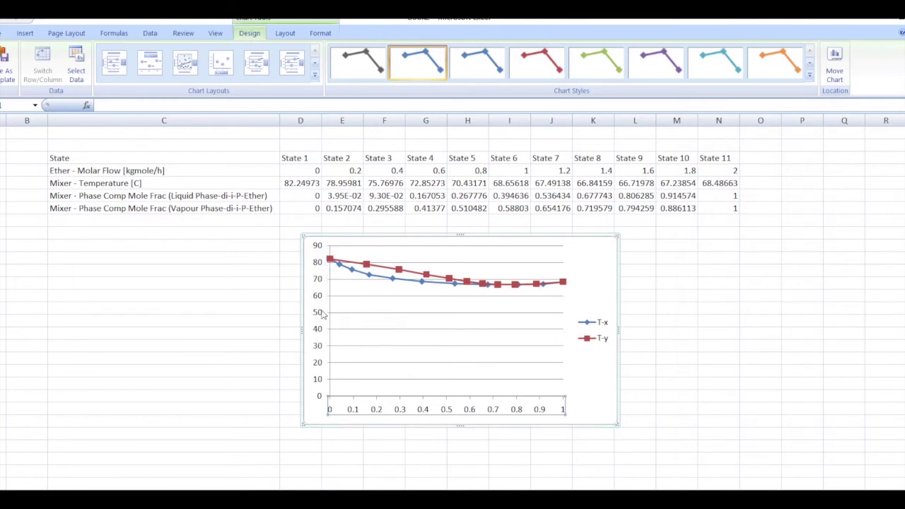
Step: Fix the chart's vertical axis at minimum 60, maximum 90 and major unit 5
right_click(316, 275)
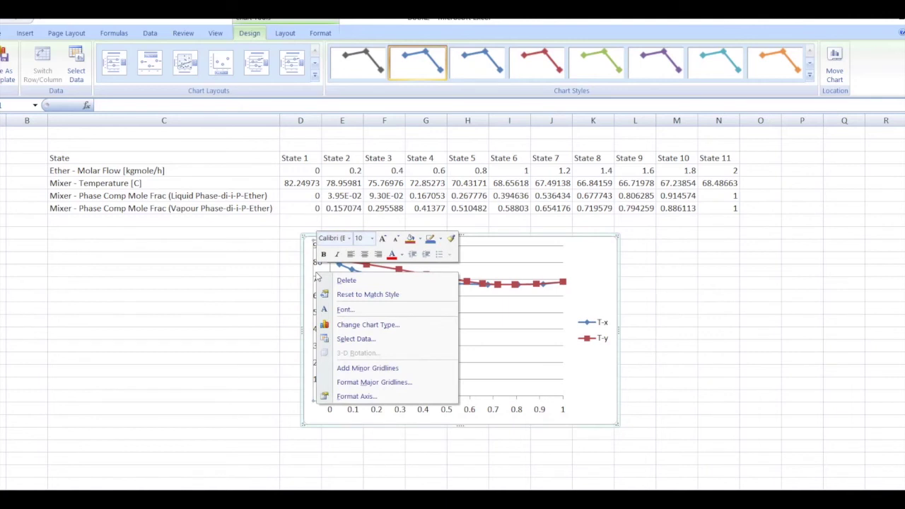
left_click(344, 396)
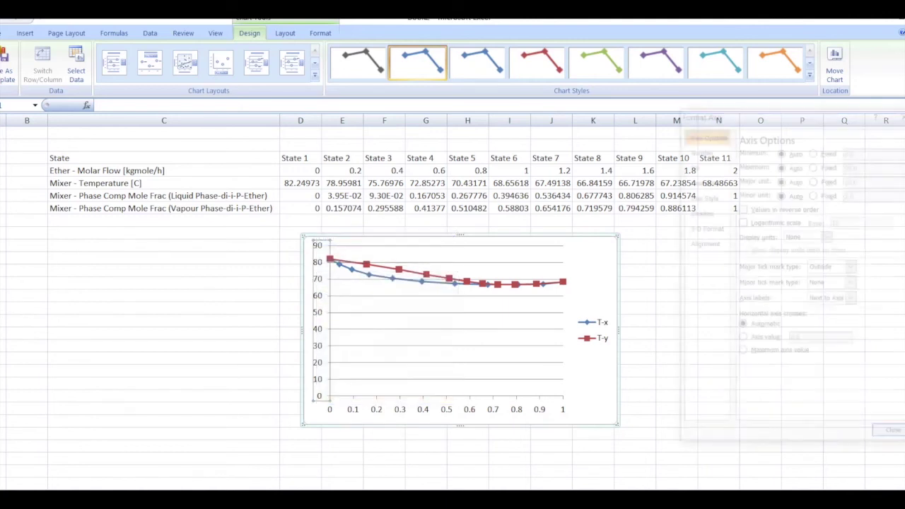
left_click(813, 149)
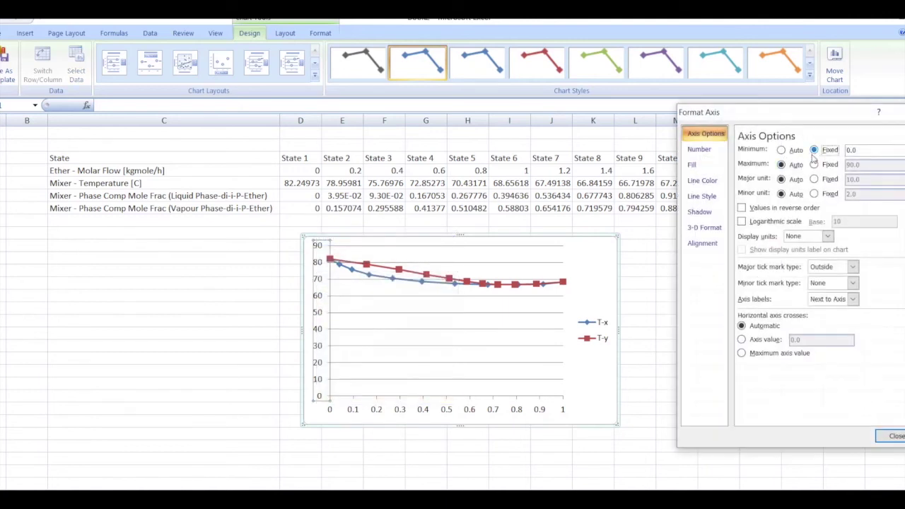
left_click(813, 164)
left_click(813, 179)
key("shift+Tab")
key("shift+Tab")
key("shift+Tab")
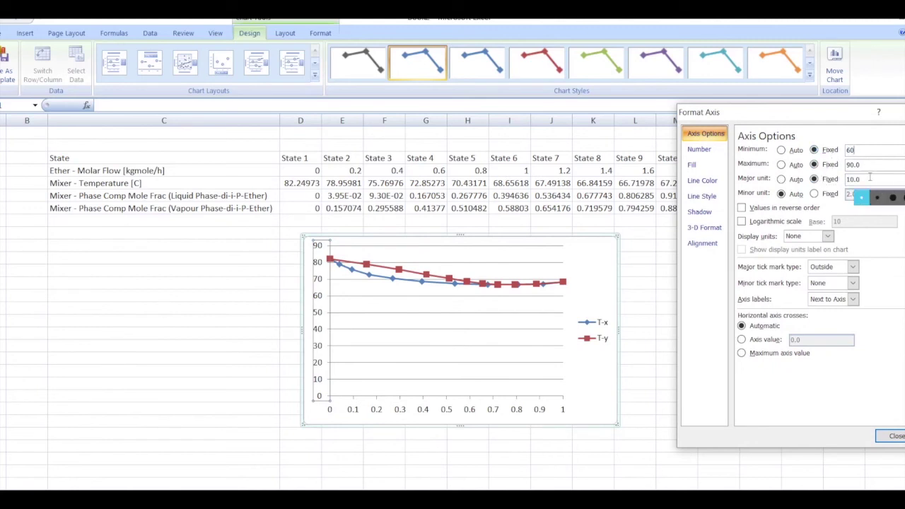
left_click(825, 179)
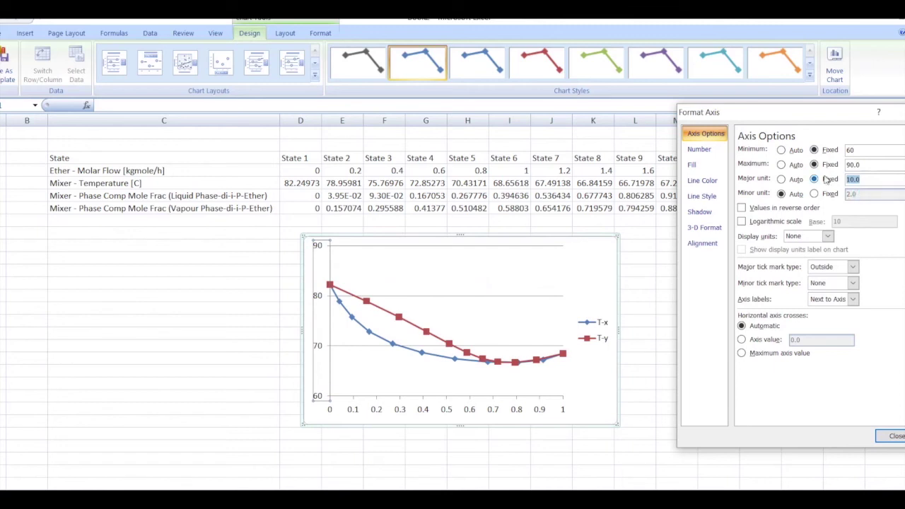
type("5")
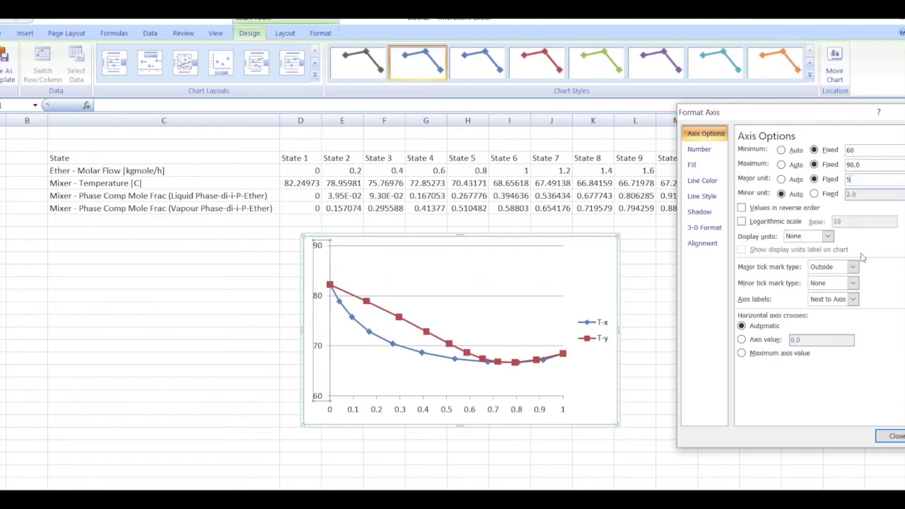
left_click(893, 436)
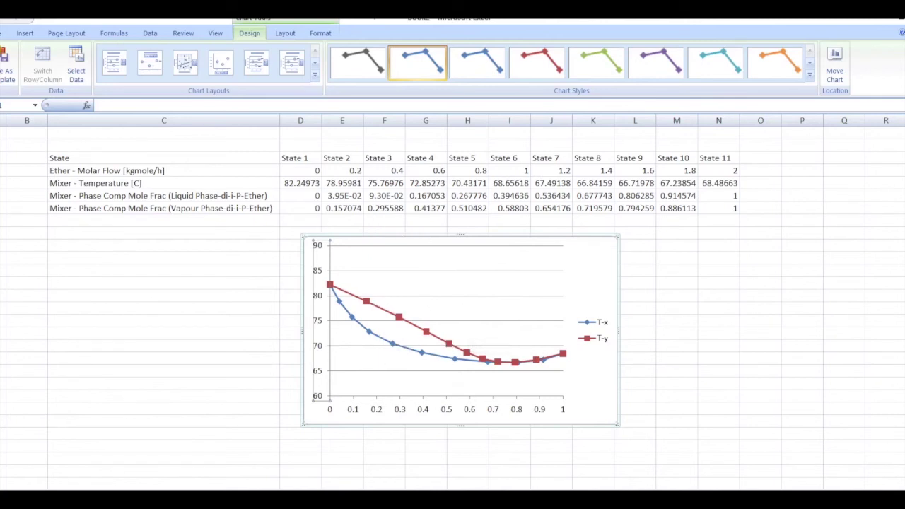
Step: Display major gridlines for both the primary horizontal and primary vertical directions of the chart
left_click(285, 34)
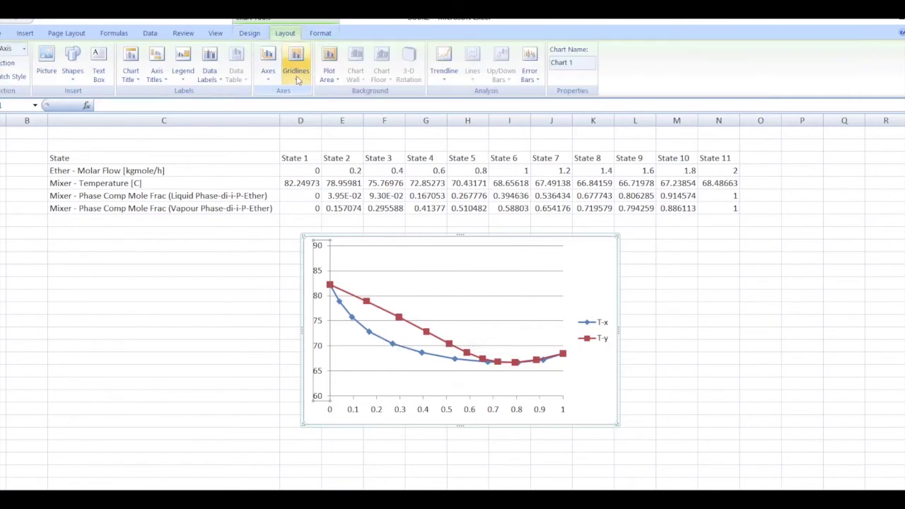
left_click(297, 76)
mouse_move(344, 94)
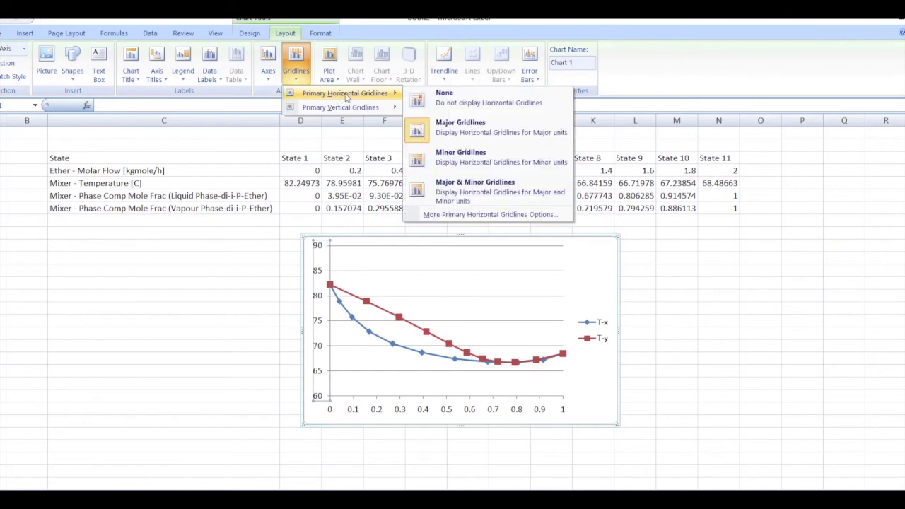
left_click(501, 128)
left_click(296, 67)
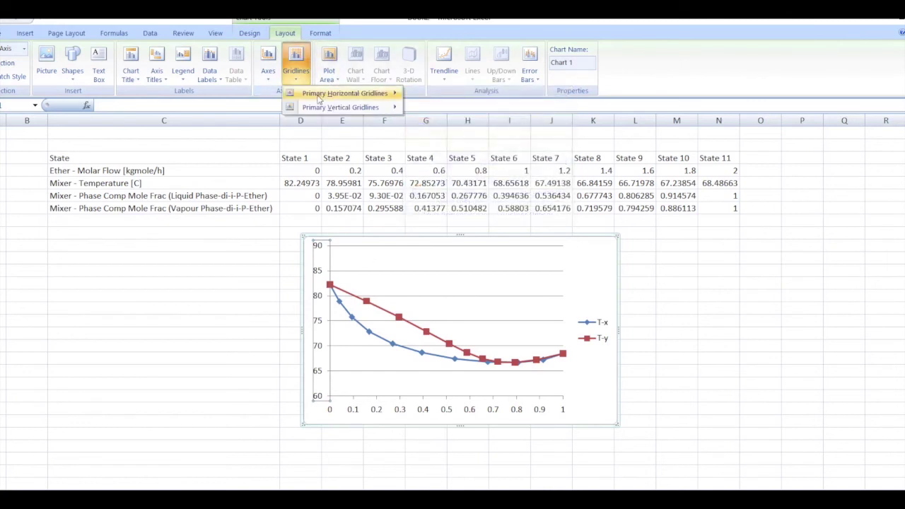
mouse_move(317, 110)
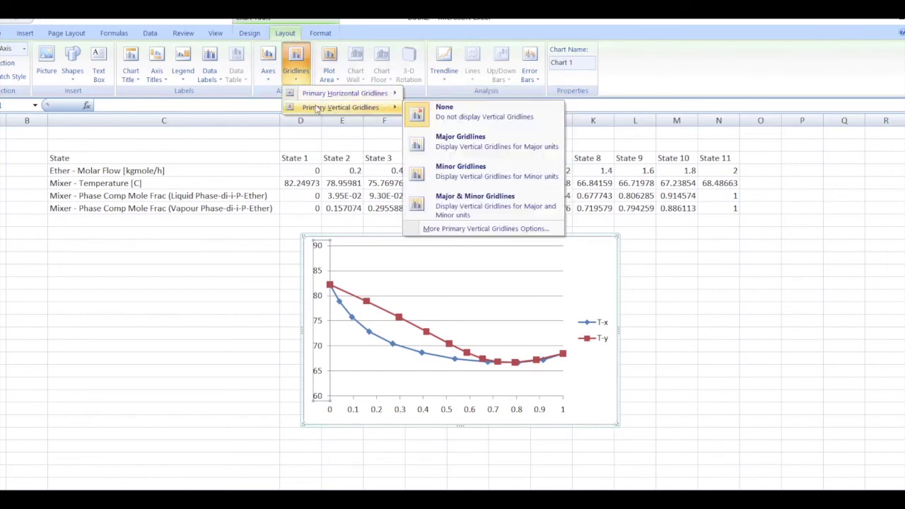
left_click(488, 142)
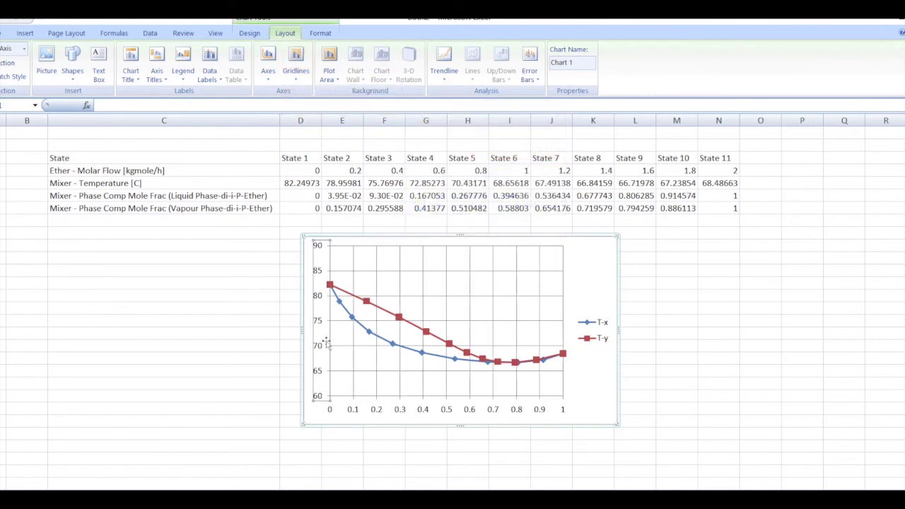
Step: Change the T-y series markers to the built-in circle type at size 5
left_click(366, 304)
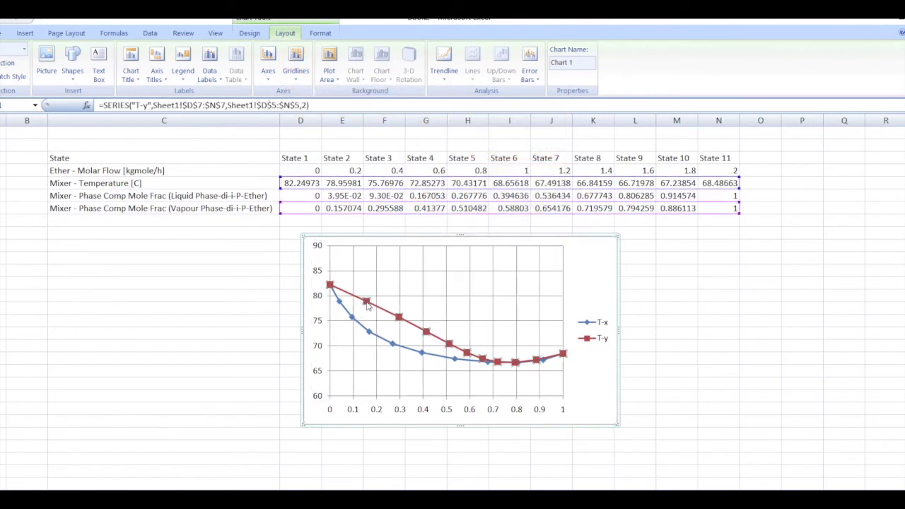
right_click(366, 304)
left_click(435, 410)
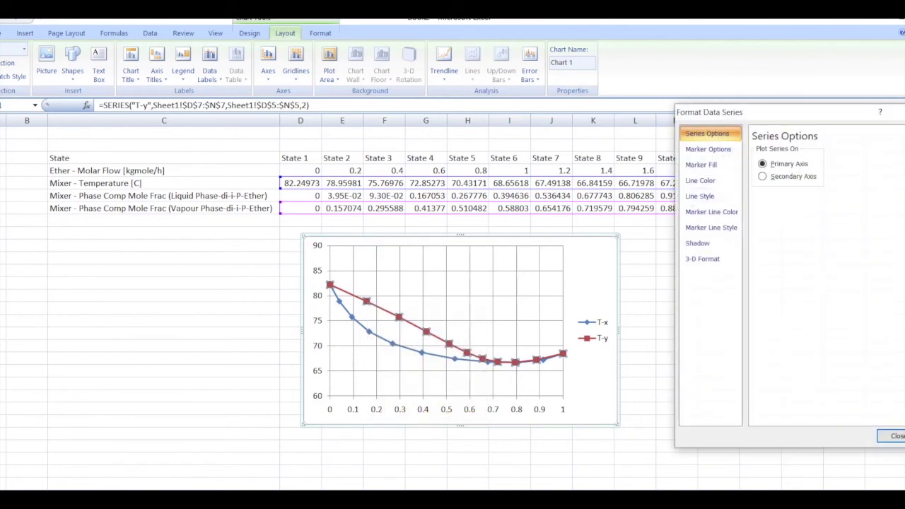
left_click(708, 150)
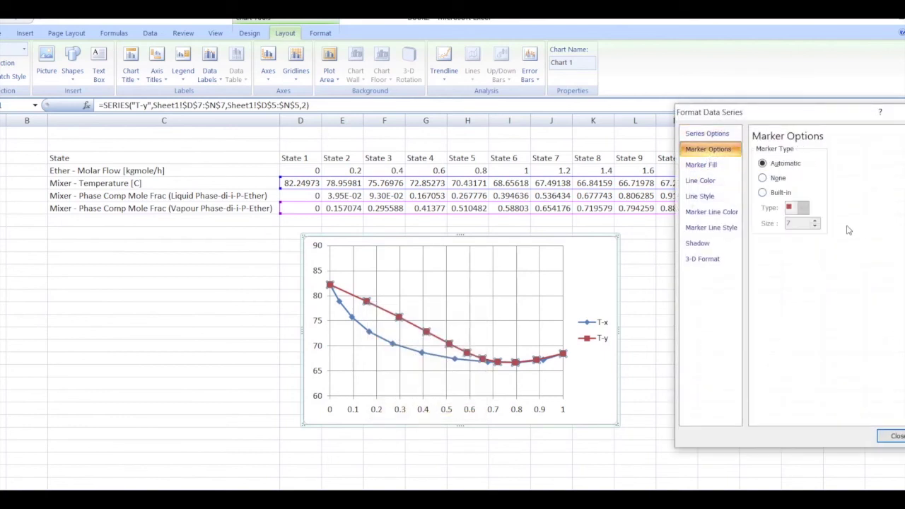
left_click(778, 193)
left_click(802, 207)
left_click(791, 298)
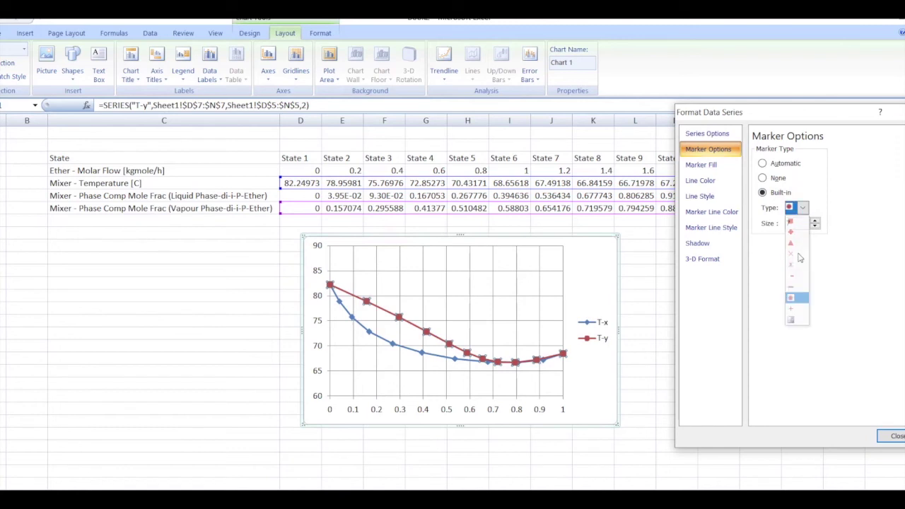
left_click(814, 226)
left_click(814, 226)
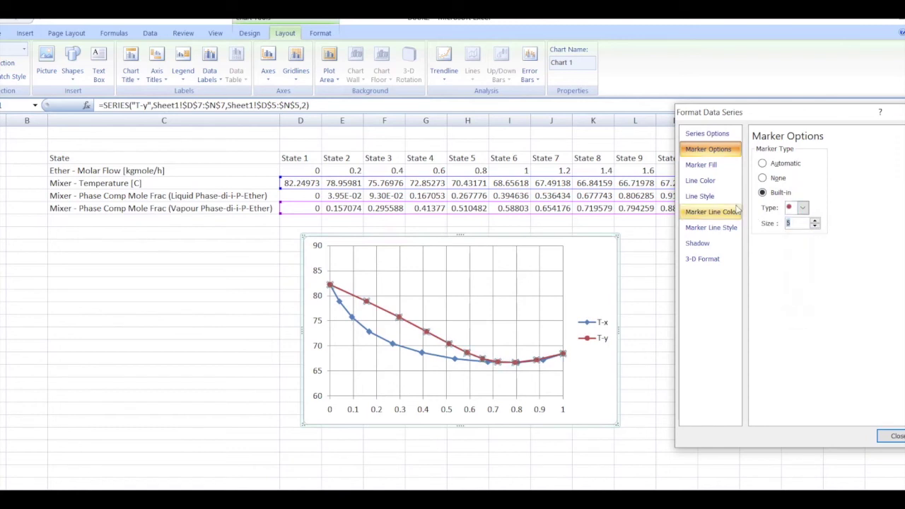
Step: Give the T-y series a solid black marker fill and a solid black line
left_click(704, 166)
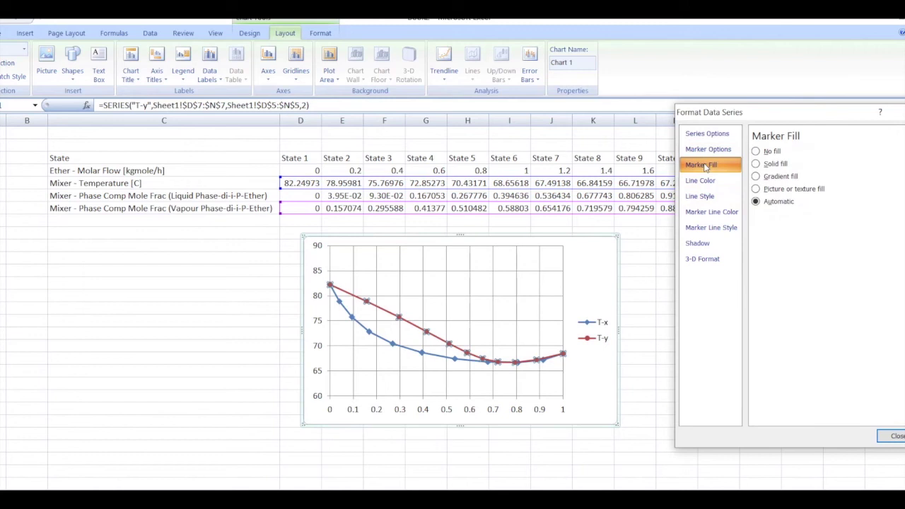
left_click(773, 164)
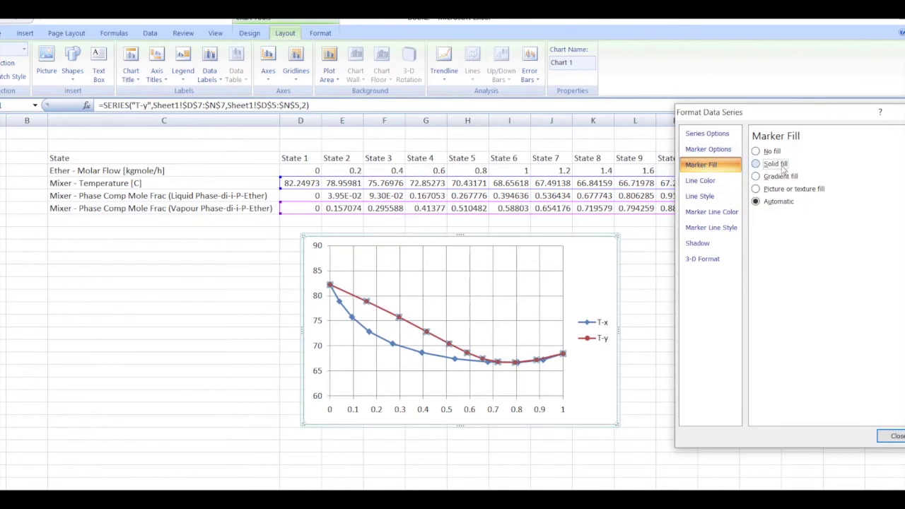
left_click(812, 220)
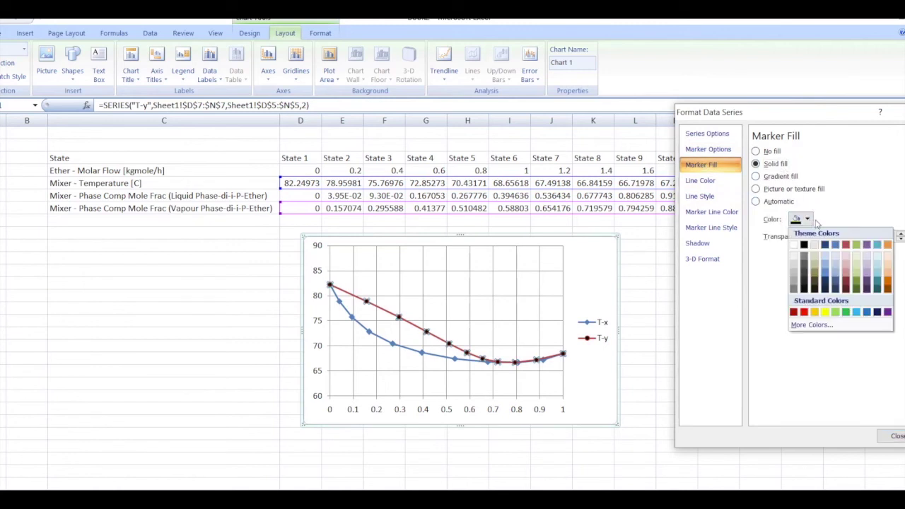
left_click(804, 245)
left_click(706, 181)
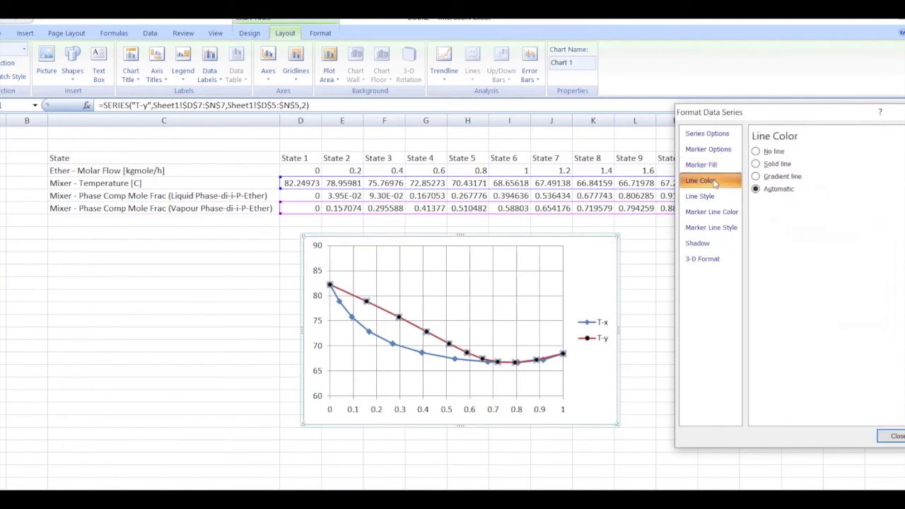
left_click(770, 164)
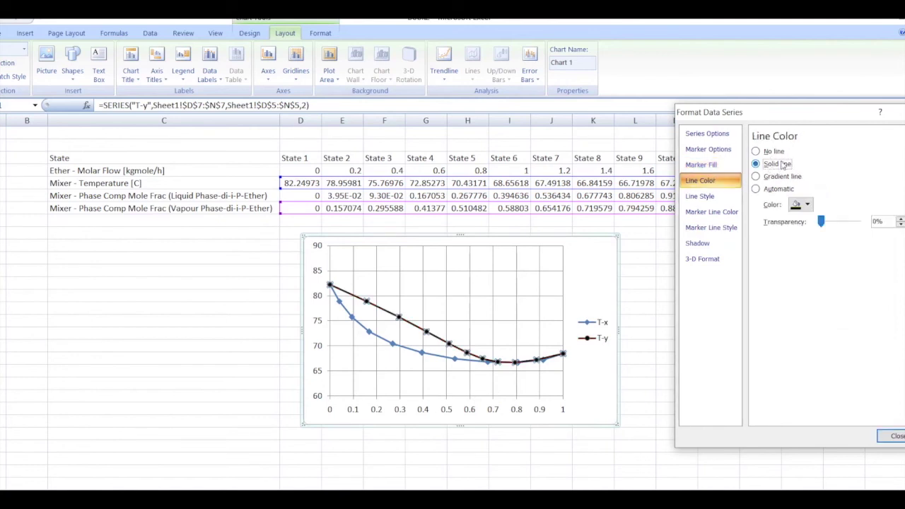
left_click(801, 204)
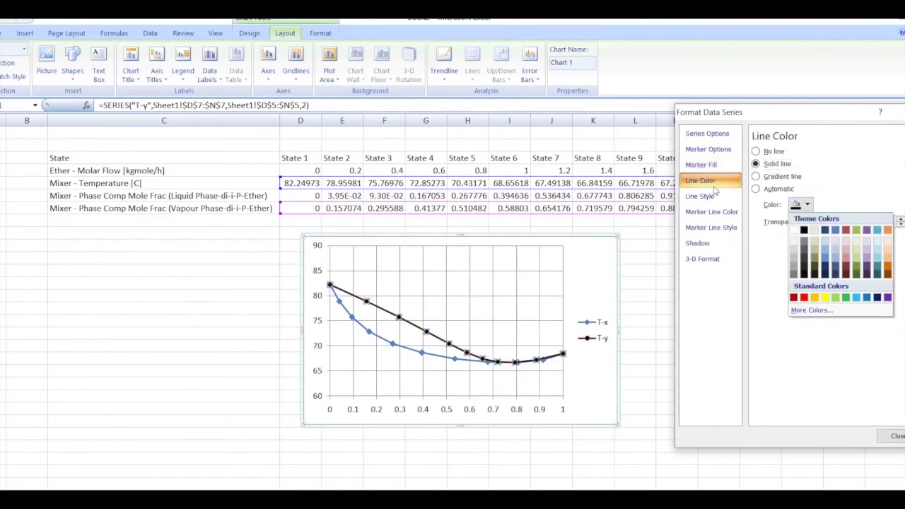
Step: Reduce the T-y series line width to 1 pt and finish formatting that series
left_click(709, 197)
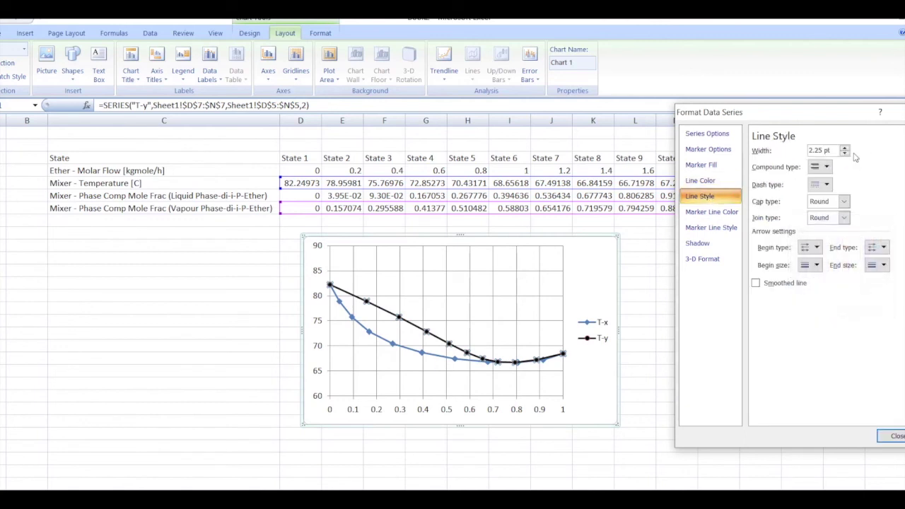
left_click(844, 154)
left_click(844, 153)
left_click(843, 153)
left_click(845, 156)
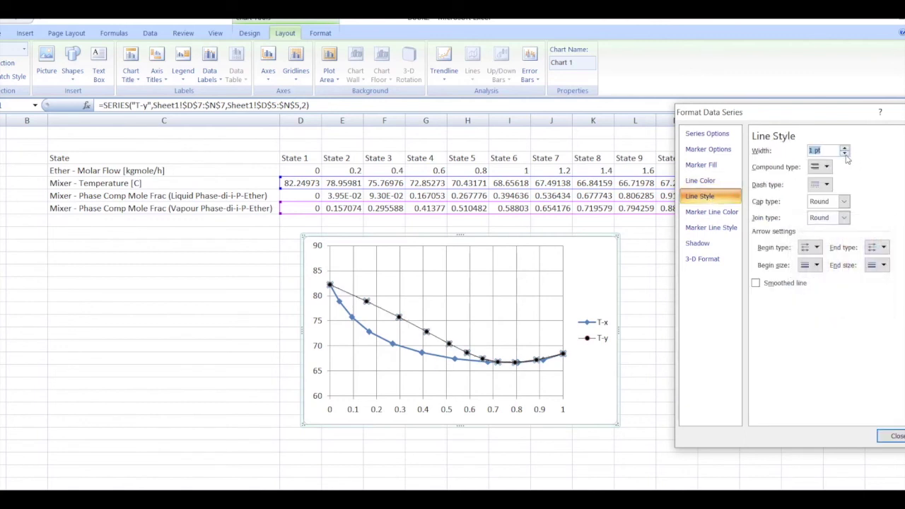
left_click(891, 435)
Step: Give the T-x series markers a solid black fill
left_click(422, 356)
right_click(422, 357)
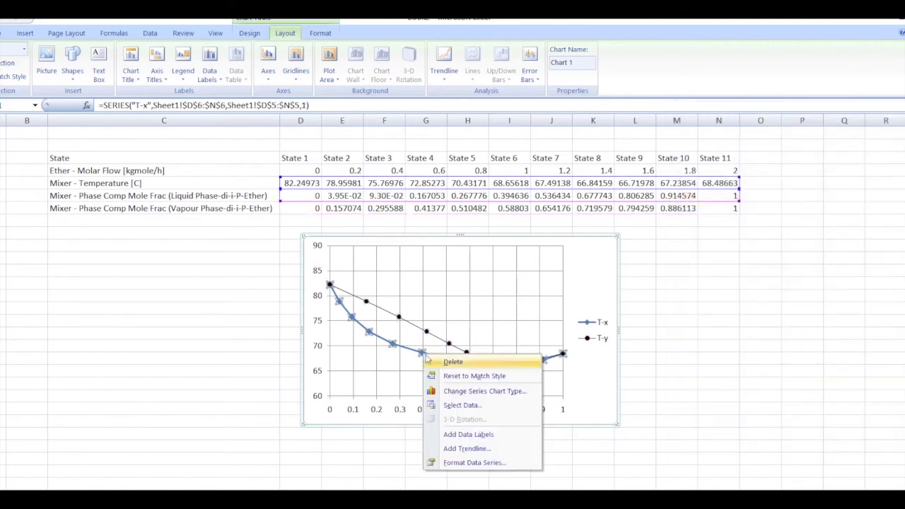
left_click(487, 464)
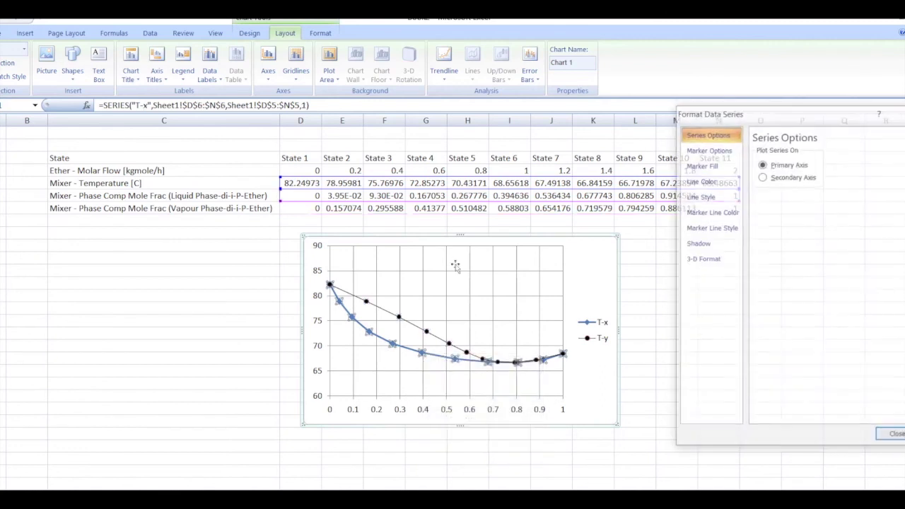
left_click(710, 165)
left_click(772, 164)
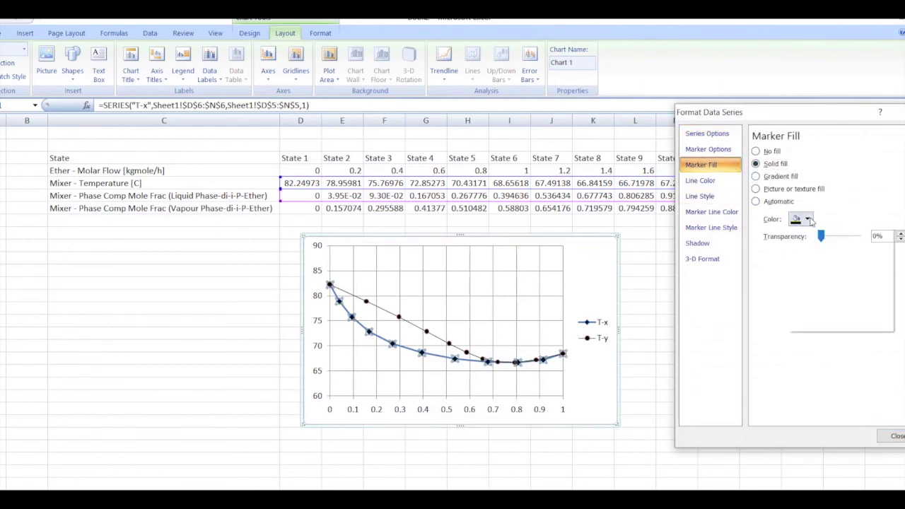
left_click(806, 219)
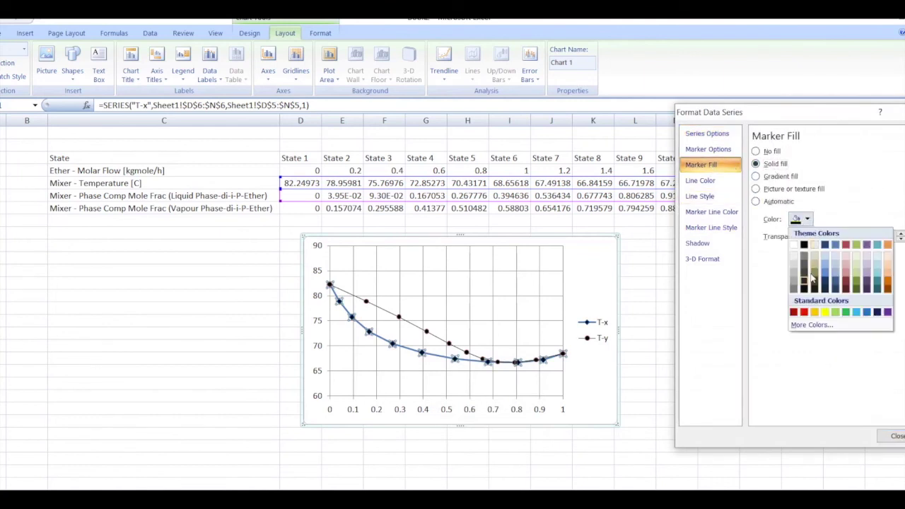
Step: Change the T-x series markers to the built-in X type at size 5
left_click(708, 149)
left_click(785, 195)
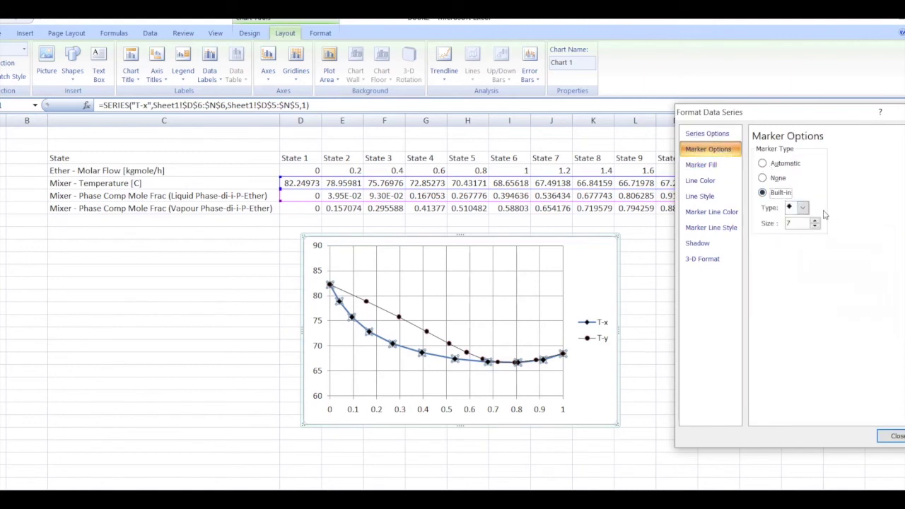
left_click(802, 207)
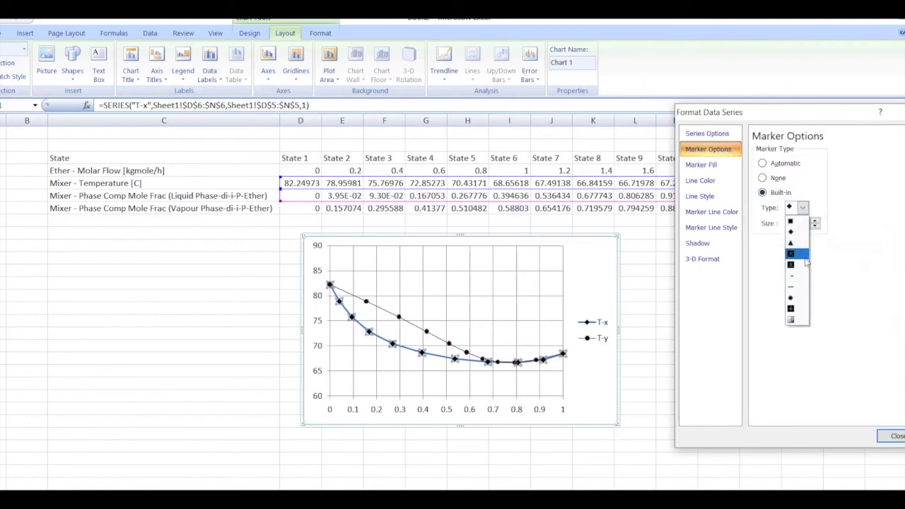
left_click(805, 259)
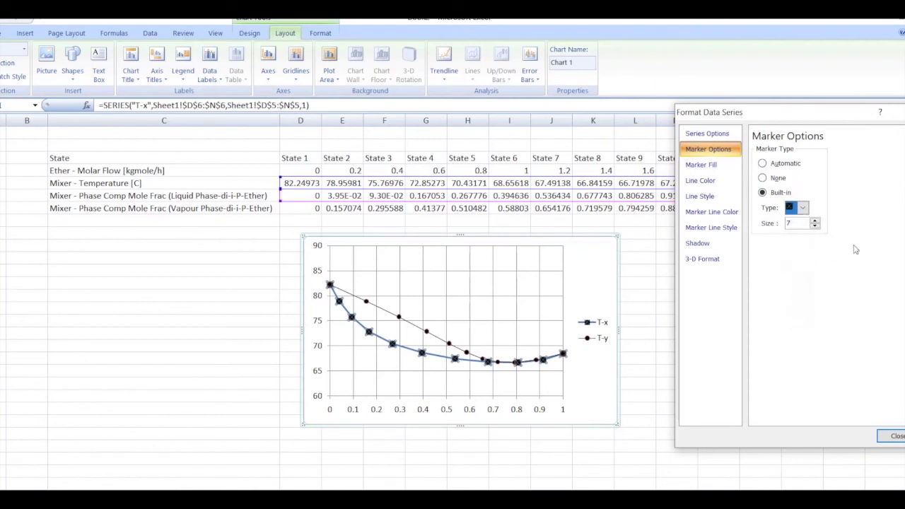
left_click(815, 226)
left_click(815, 226)
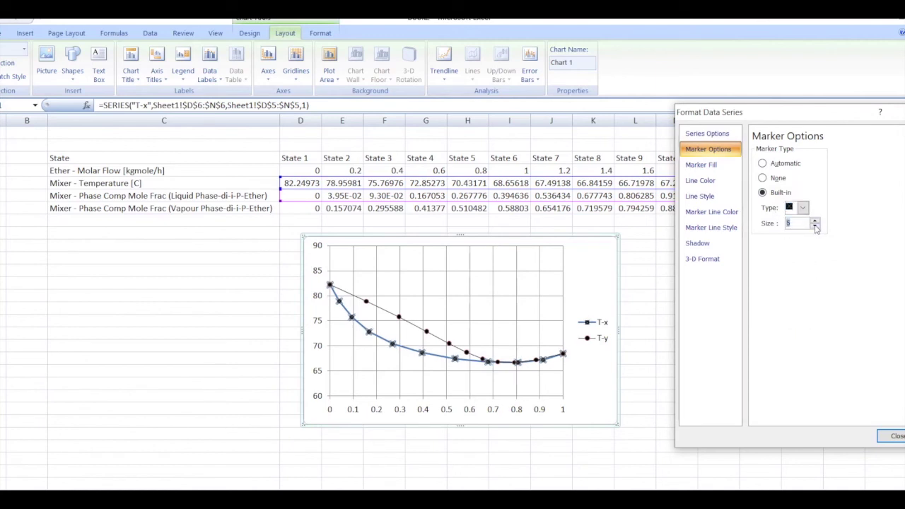
Step: Give the T-x series a solid black line
left_click(725, 166)
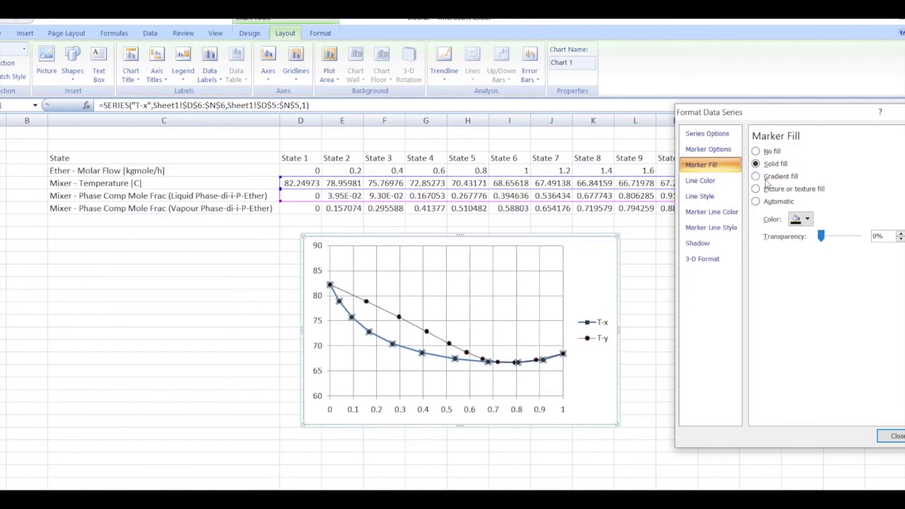
left_click(798, 218)
left_click(706, 180)
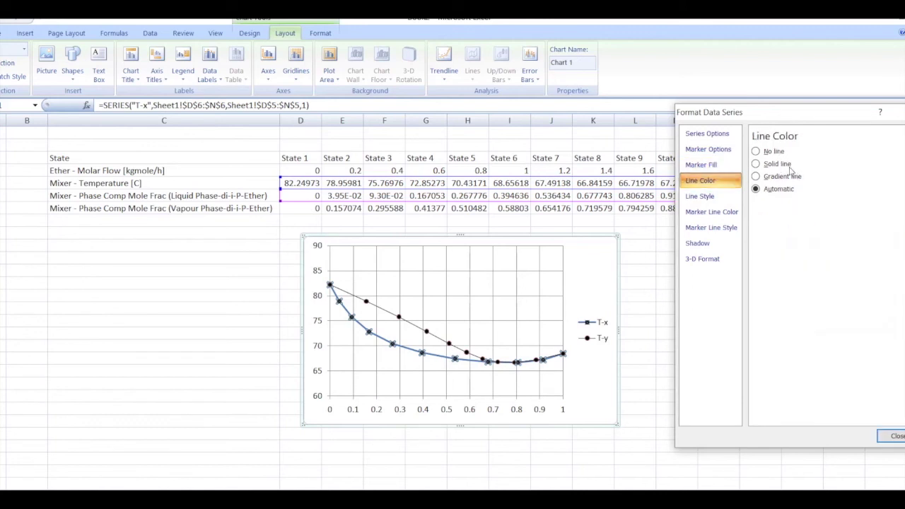
left_click(773, 163)
left_click(810, 205)
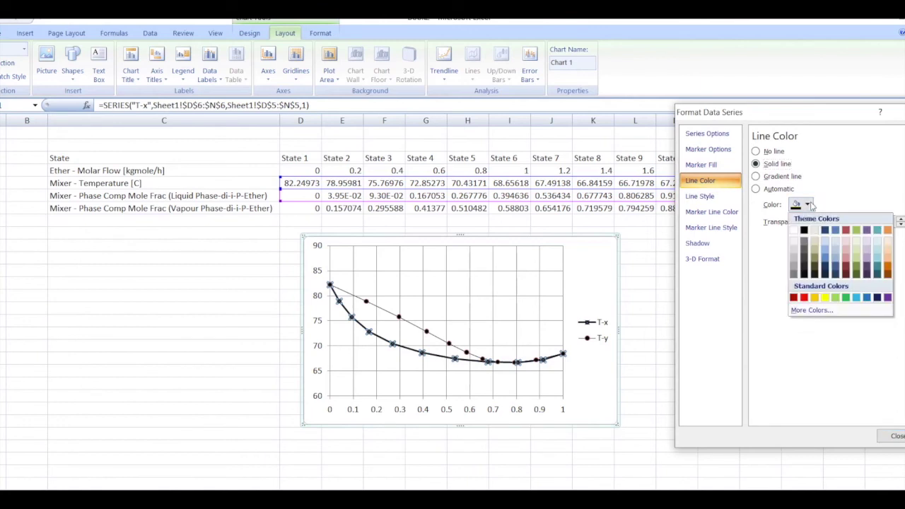
Step: Reduce the T-x series line width to 1 pt and finish formatting that series
left_click(700, 196)
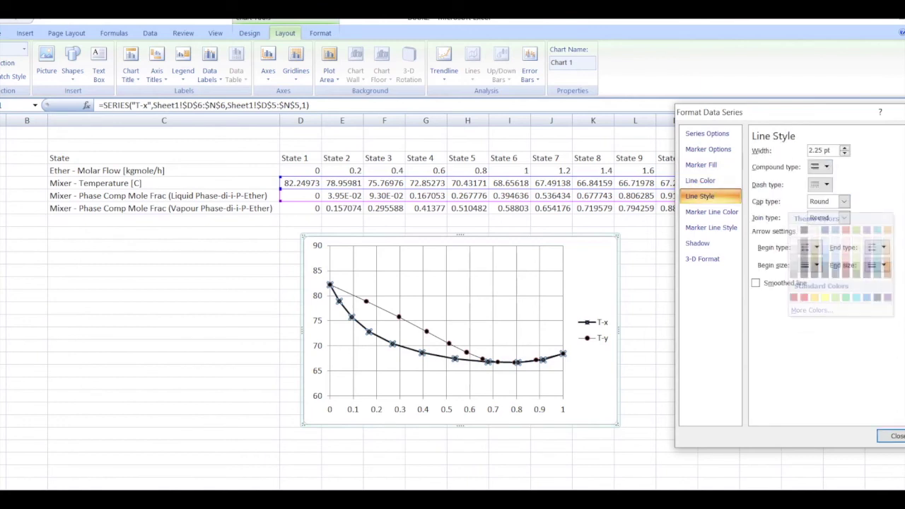
left_click(844, 154)
left_click(844, 154)
left_click(843, 153)
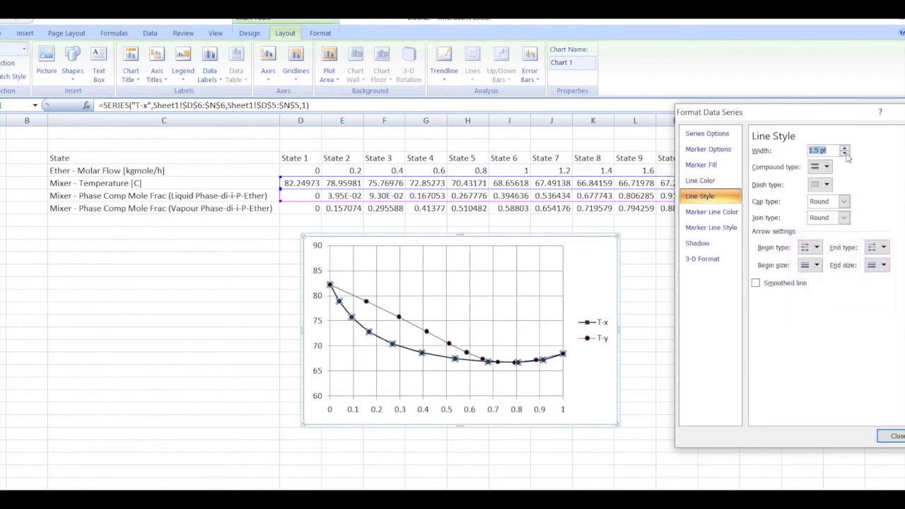
left_click(844, 153)
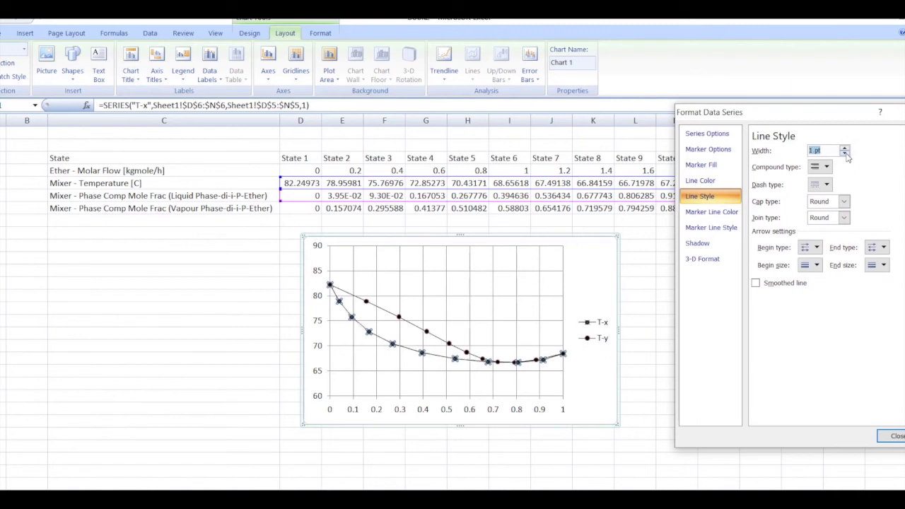
left_click(884, 438)
left_click(630, 385)
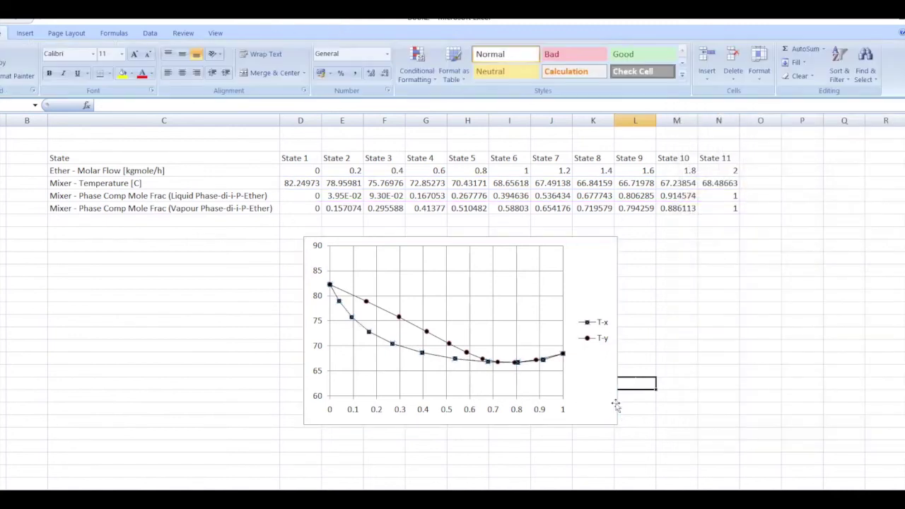
Step: Enlarge the T-x/T-y chart and move it further right below the data table
left_click(621, 431)
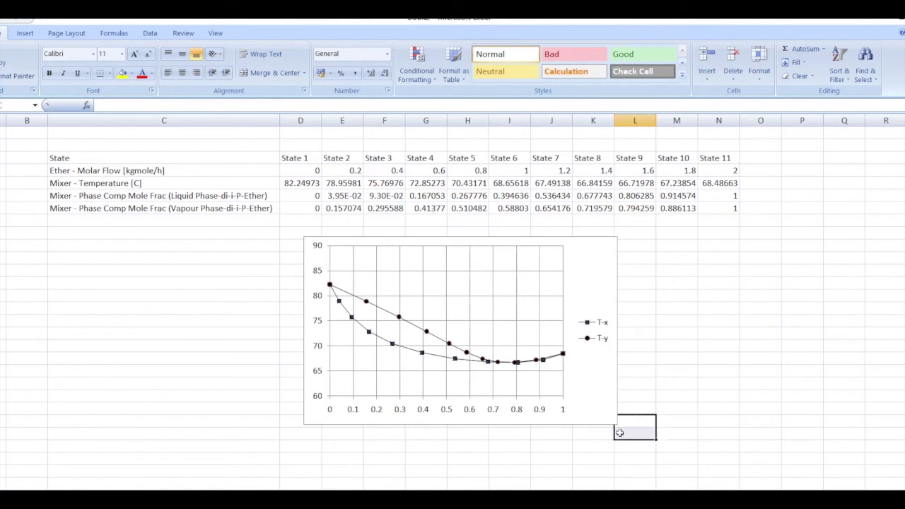
left_click(621, 414)
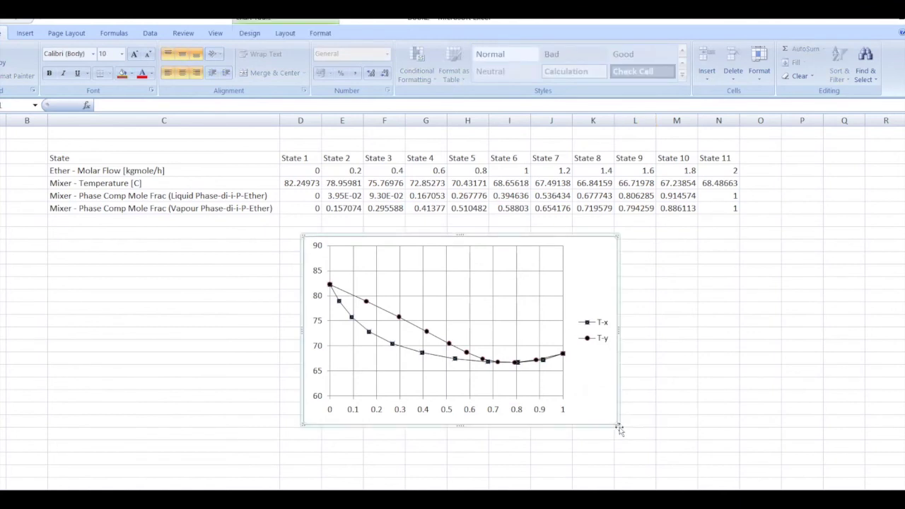
left_click_drag(618, 424, 718, 469)
left_click_drag(518, 235, 637, 253)
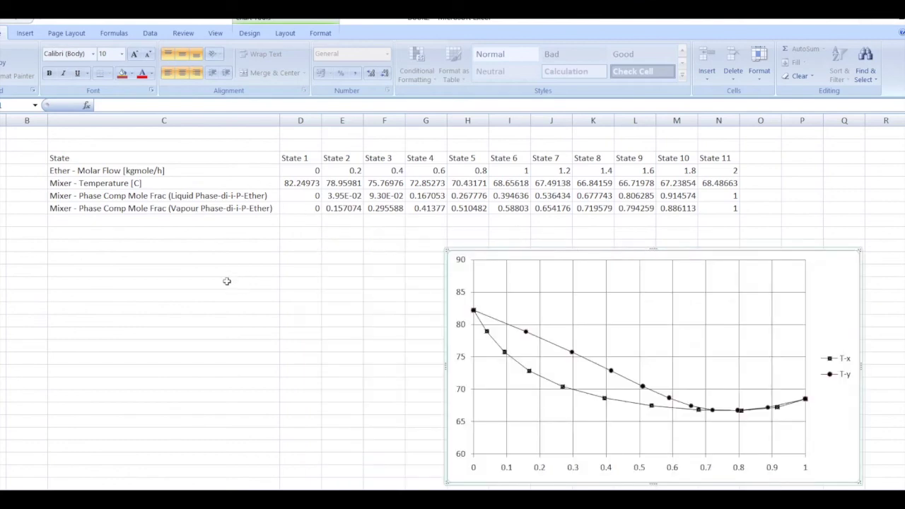
Step: Label the row directly below the vapour mole fractions "Diagonal"
left_click(141, 223)
type("Diagonal")
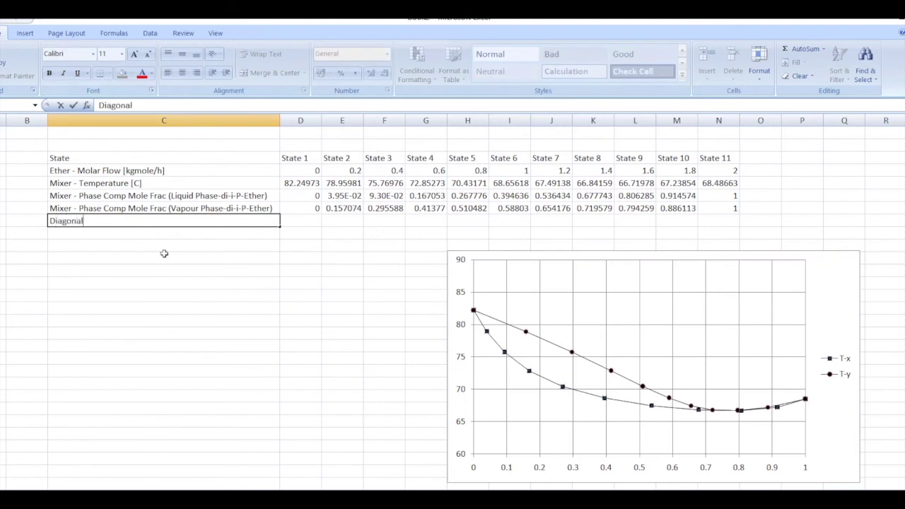
left_click(163, 276)
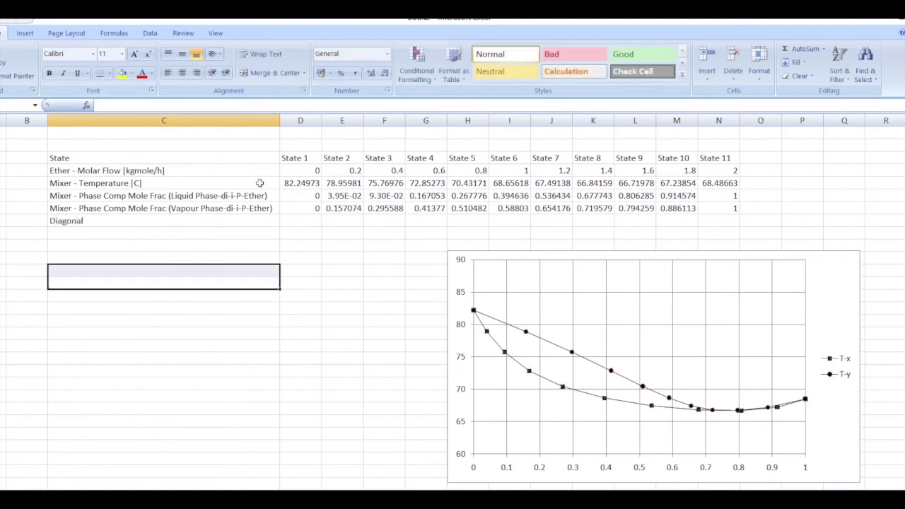
Step: Copy the liquid-phase mole fractions for States 1 to 11 into the Diagonal row
left_click_drag(295, 195, 756, 198)
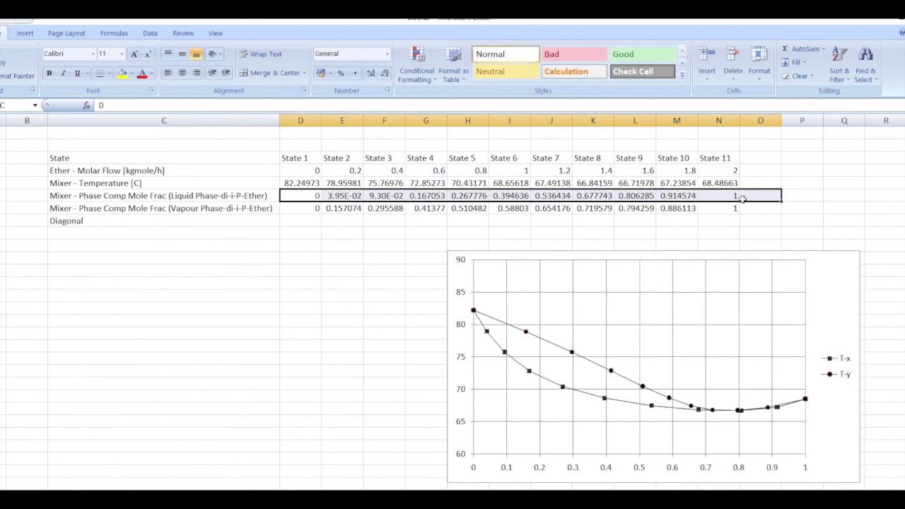
right_click(730, 198)
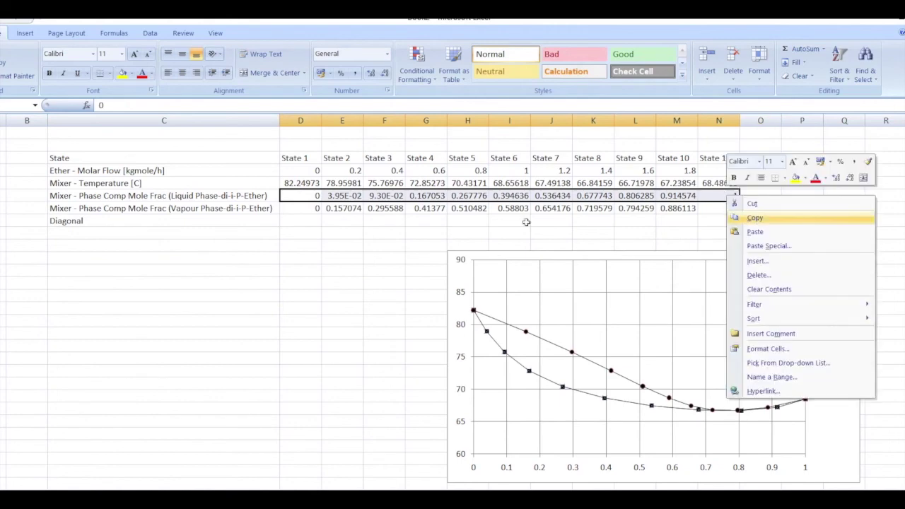
left_click(754, 219)
left_click_drag(313, 218, 713, 217)
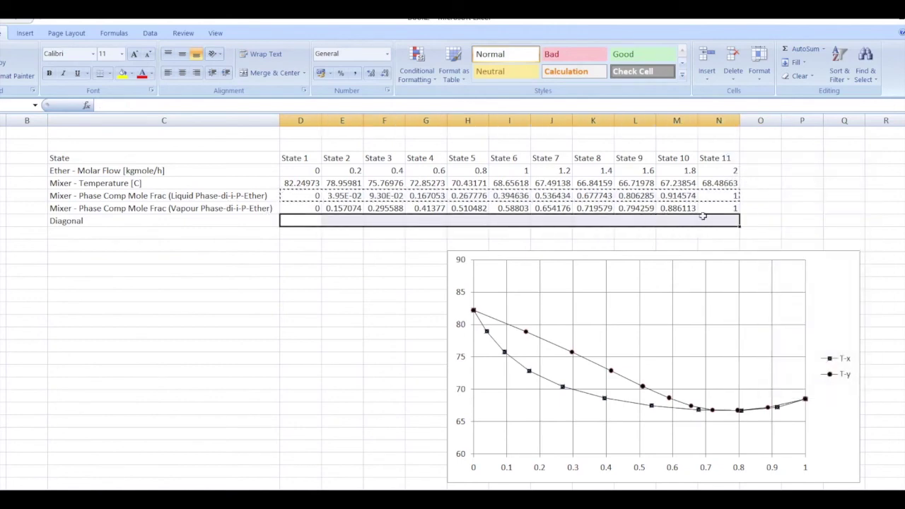
right_click(689, 221)
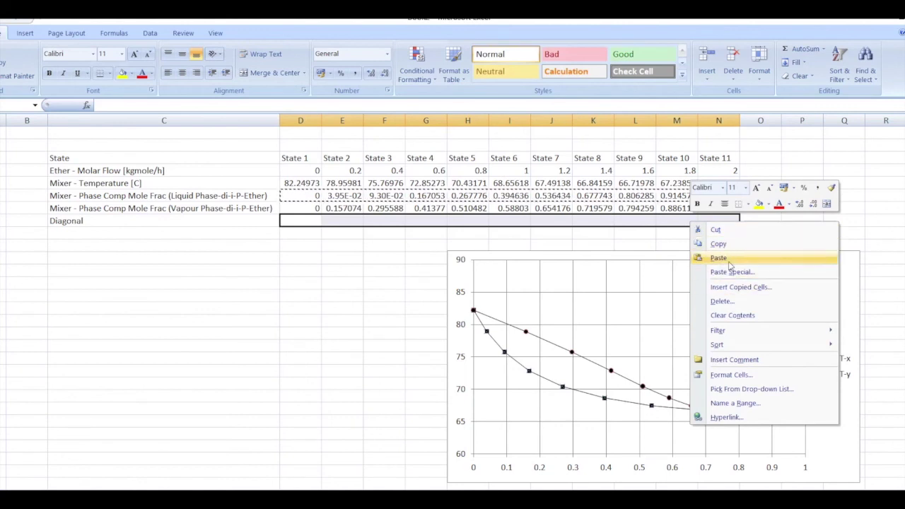
left_click(730, 265)
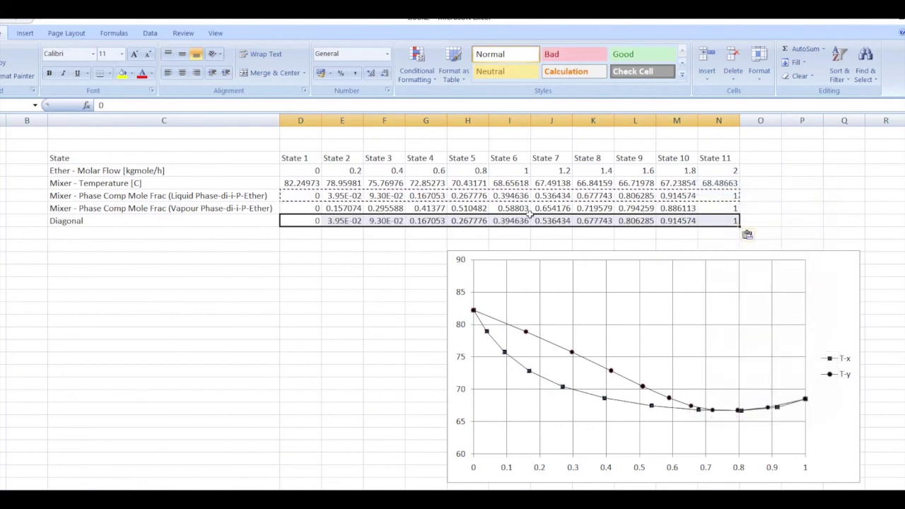
left_click(299, 307)
Step: Insert a scatter chart with straight lines and markers from the liquid and vapour mole fractions, placing it left of the temperature chart
left_click_drag(304, 200, 710, 209)
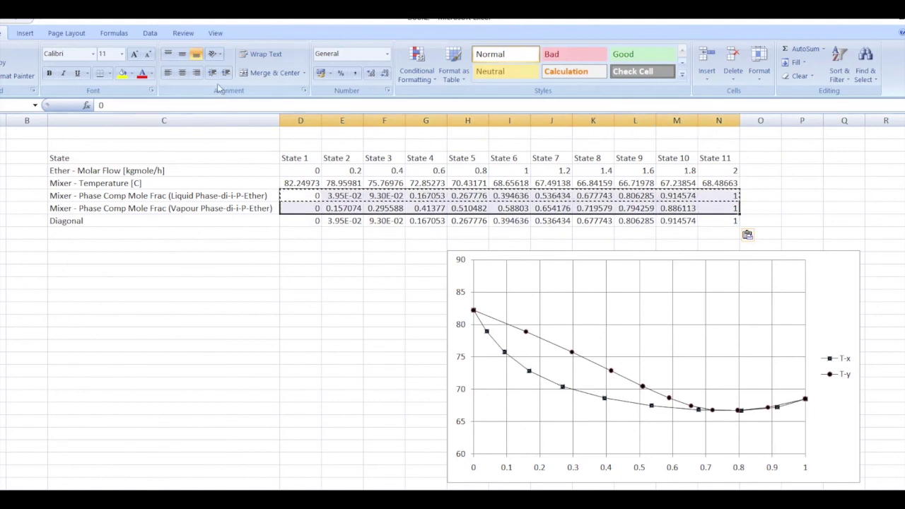
left_click(27, 34)
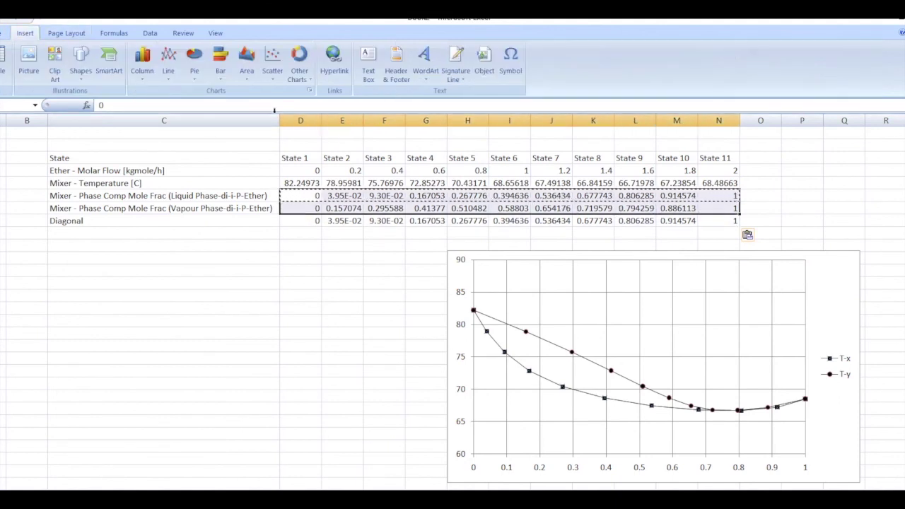
left_click(272, 62)
left_click(312, 151)
left_click_drag(346, 237, 58, 241)
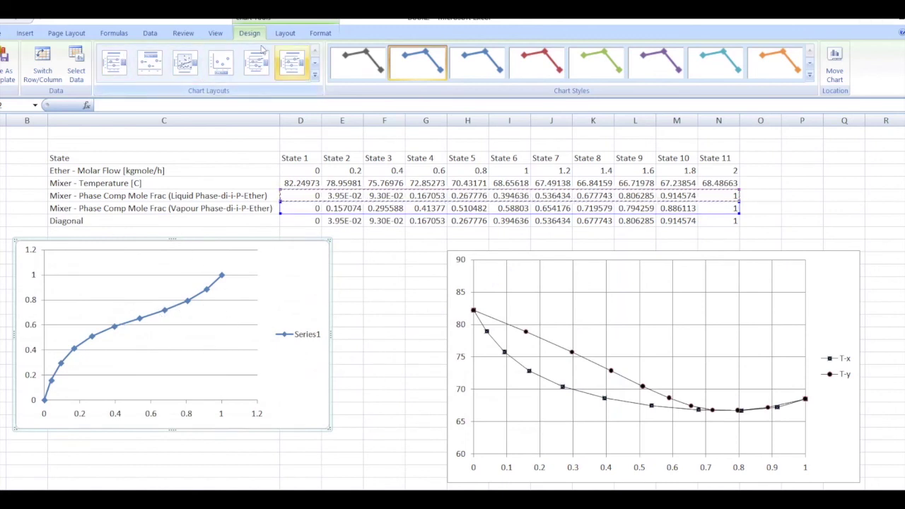
Step: Set the new chart's series to use D6:N6 as X values and D7:N7 as Y values
left_click(76, 65)
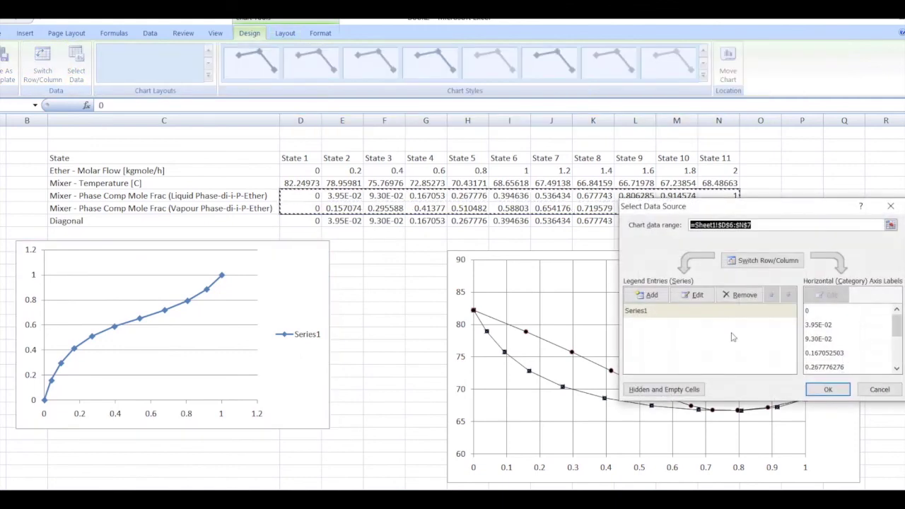
left_click(641, 313)
left_click(699, 295)
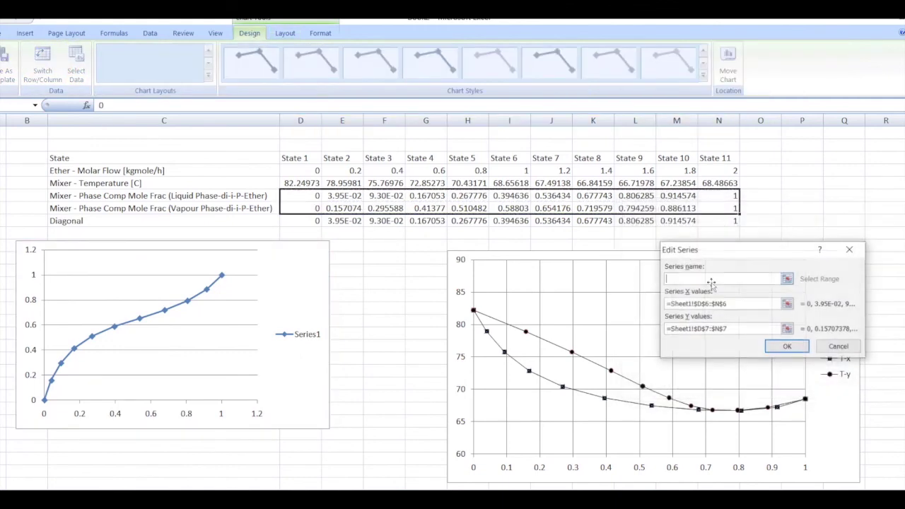
left_click(786, 303)
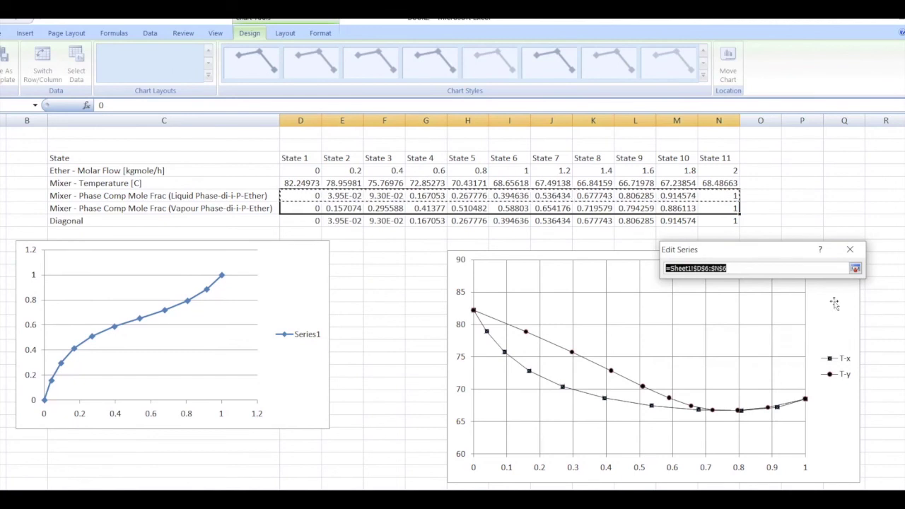
left_click_drag(301, 200, 714, 198)
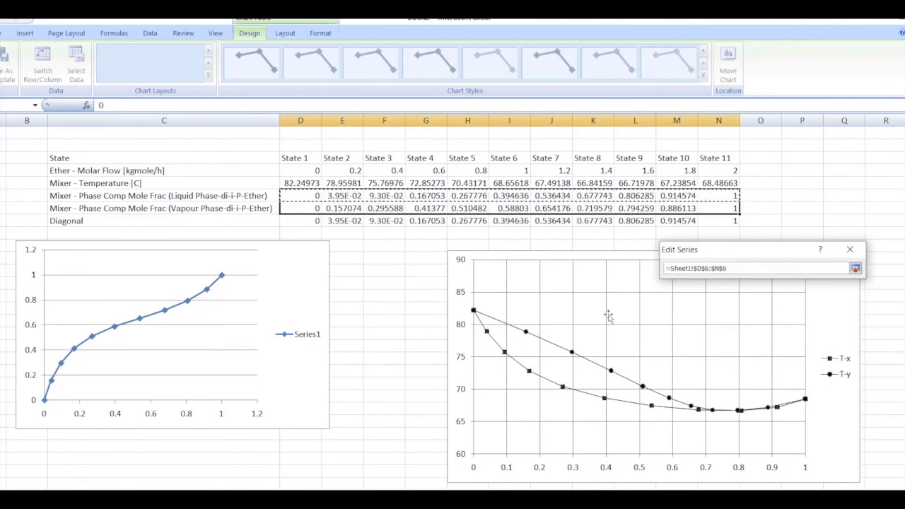
key("Return")
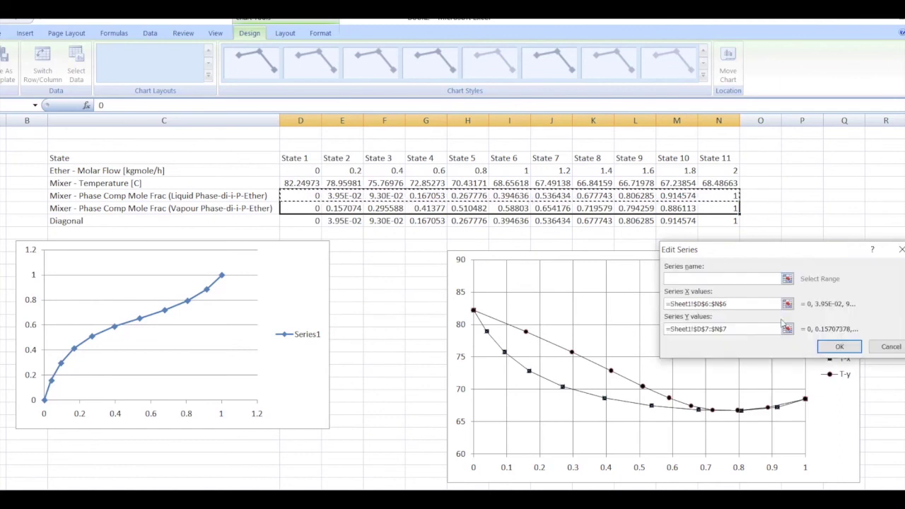
left_click(787, 328)
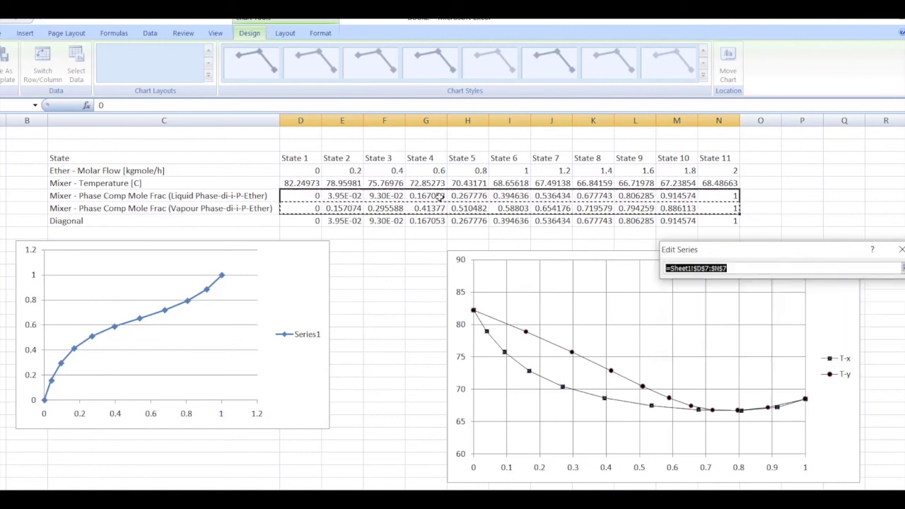
left_click(293, 205)
left_click_drag(293, 204, 718, 214)
key("Return")
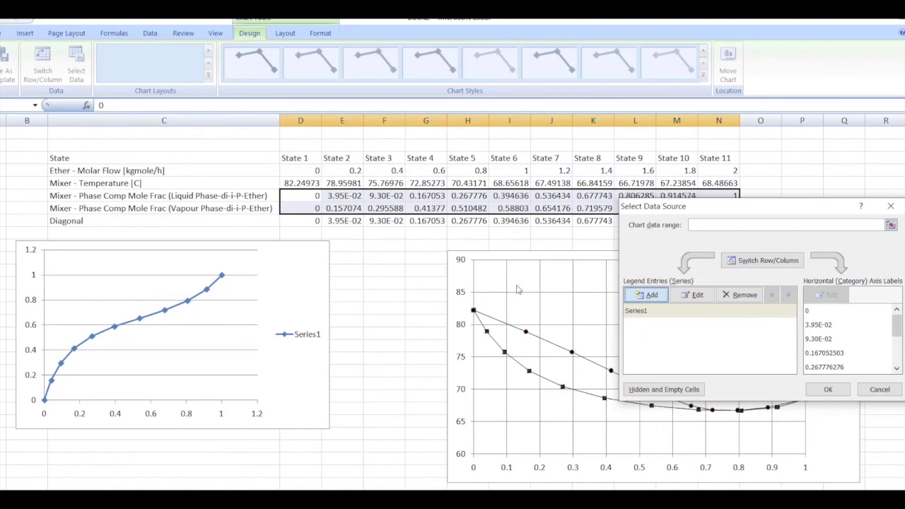
Step: Add a second series for the diagonal with X values D6:N6 and Y values D8:N8, and apply the data source
left_click(652, 294)
left_click_drag(789, 256, 636, 253)
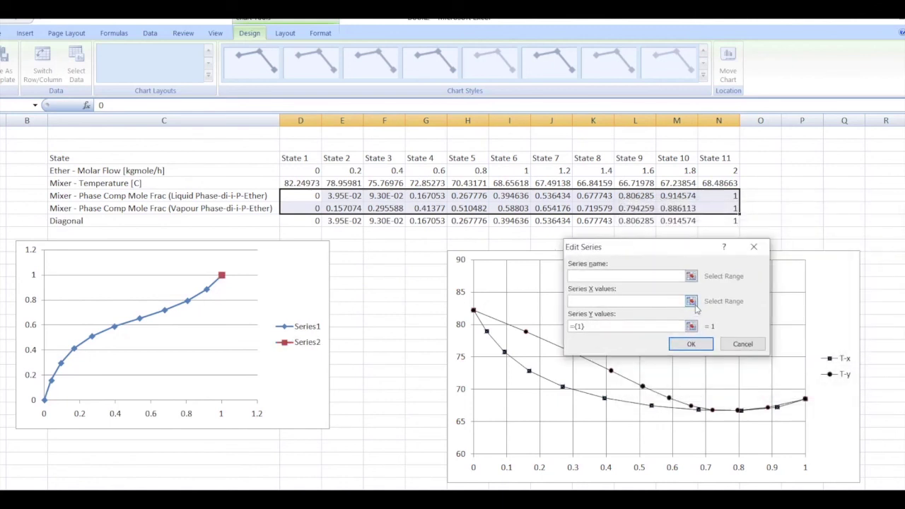
left_click(691, 302)
left_click_drag(297, 195, 743, 200)
key("Return")
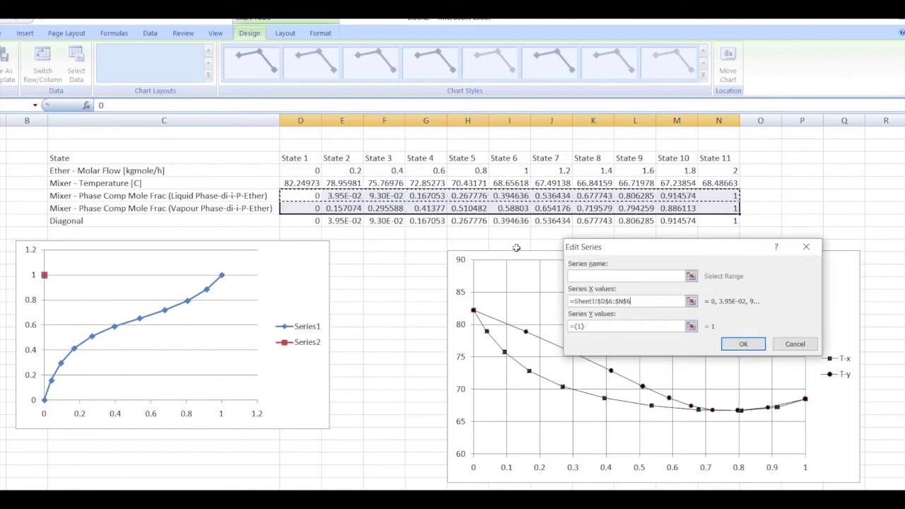
left_click(691, 326)
left_click_drag(300, 221, 728, 223)
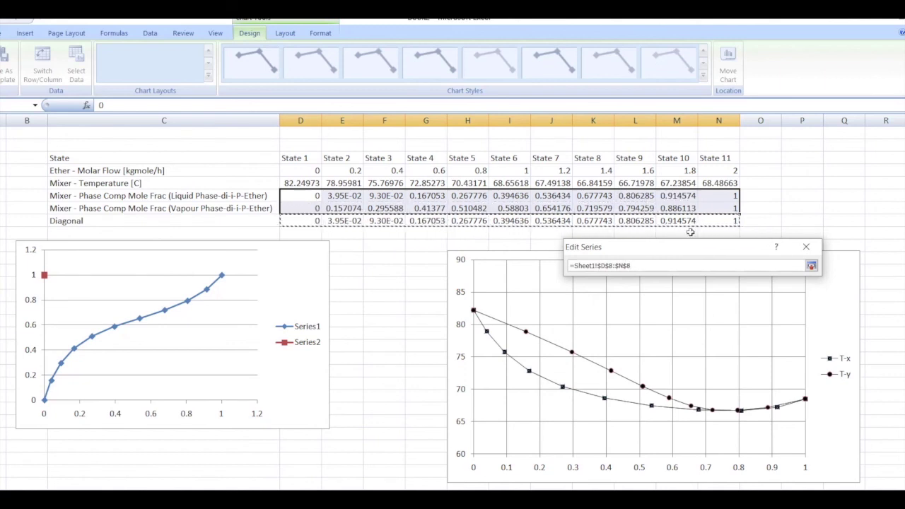
key("Return")
left_click(809, 345)
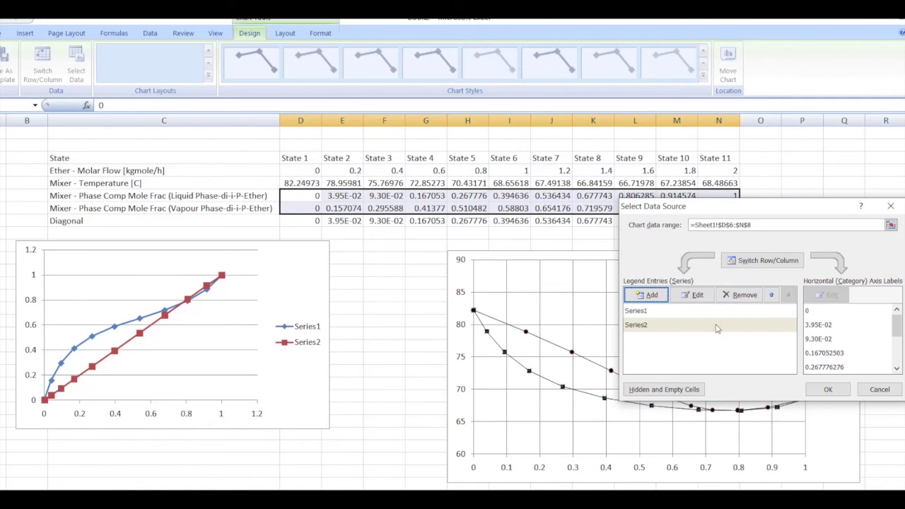
left_click(827, 388)
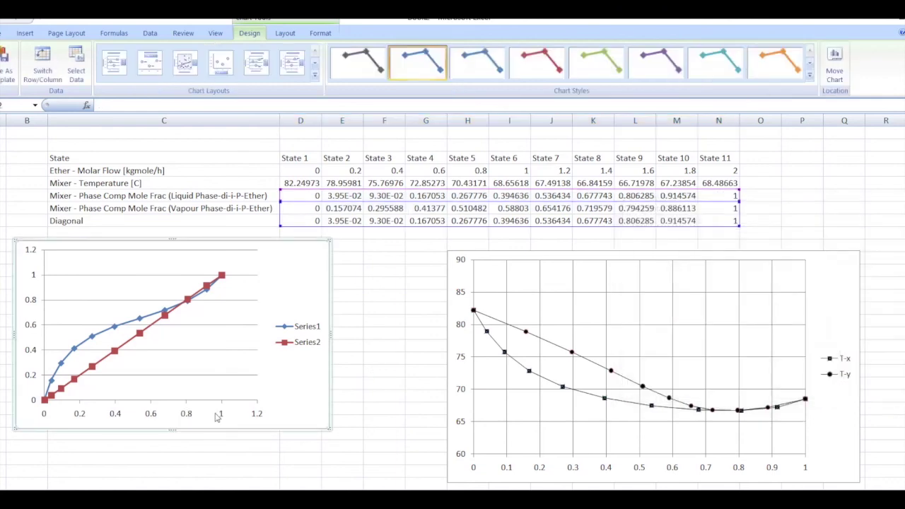
Step: Fix the x-y chart's horizontal axis at minimum 0.0, maximum 1.0 and major unit 0.1
left_click(187, 414)
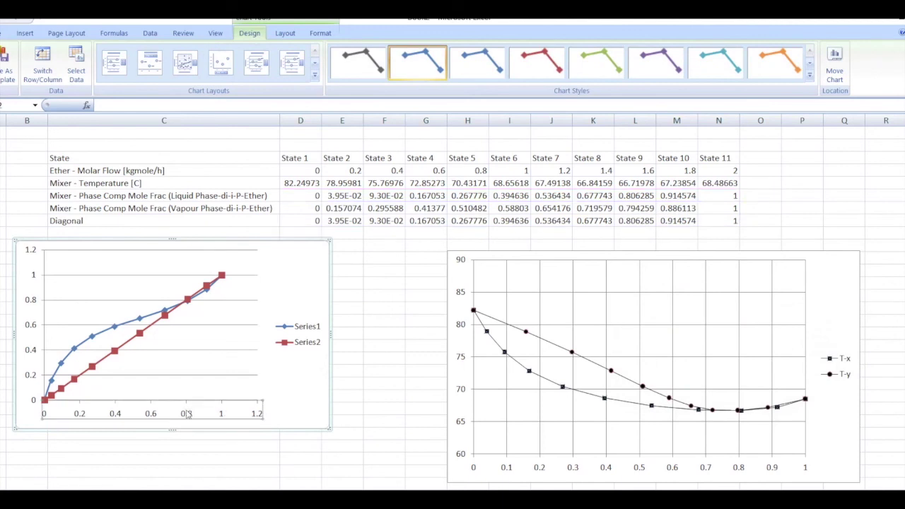
right_click(212, 415)
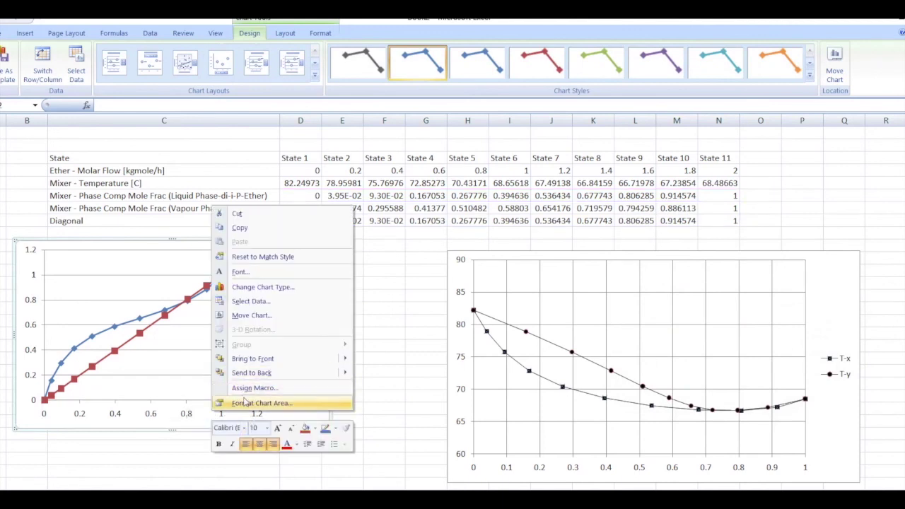
left_click(140, 417)
right_click(153, 414)
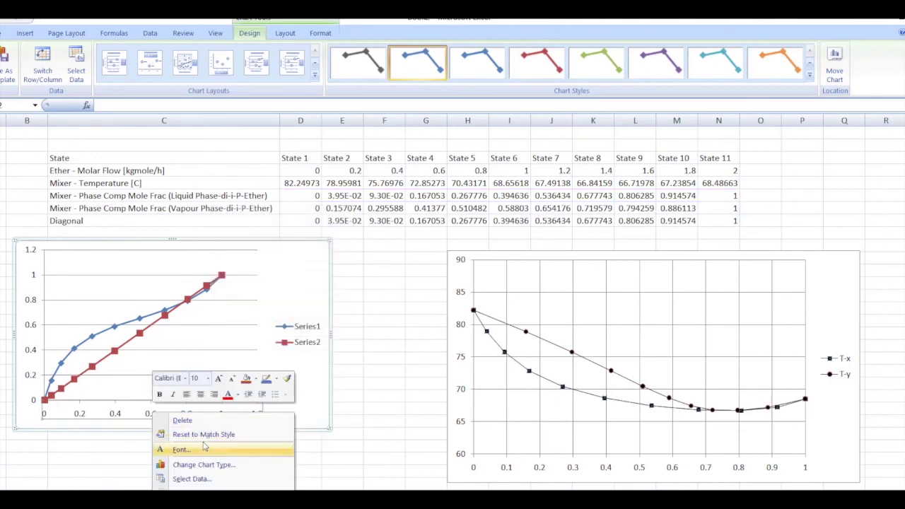
left_click(191, 505)
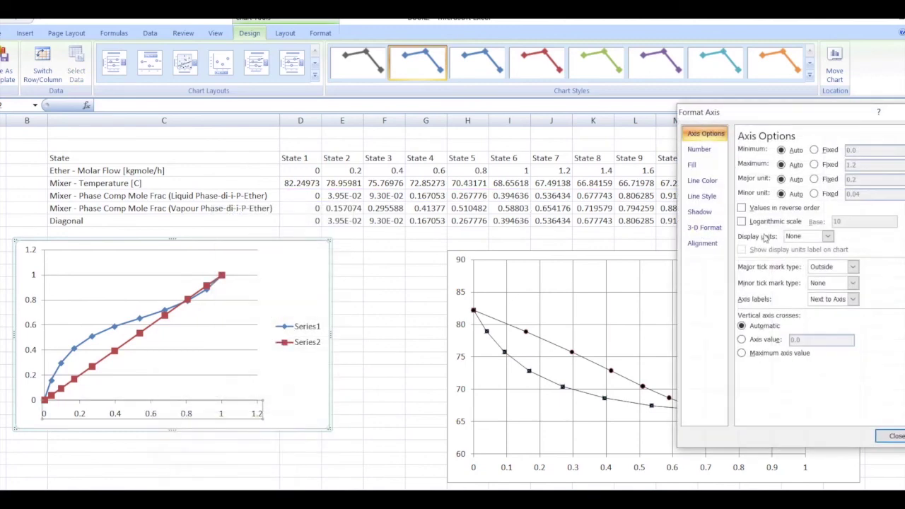
left_click(813, 151)
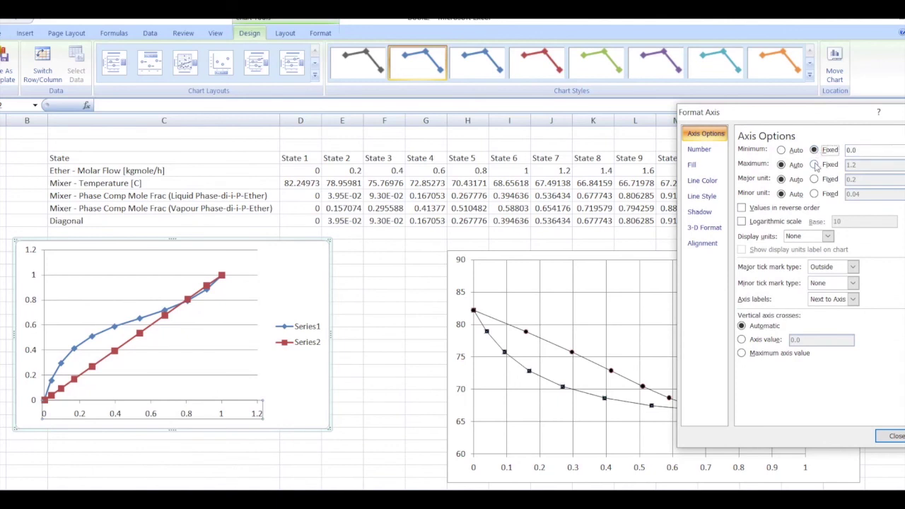
left_click(814, 164)
left_click(864, 164)
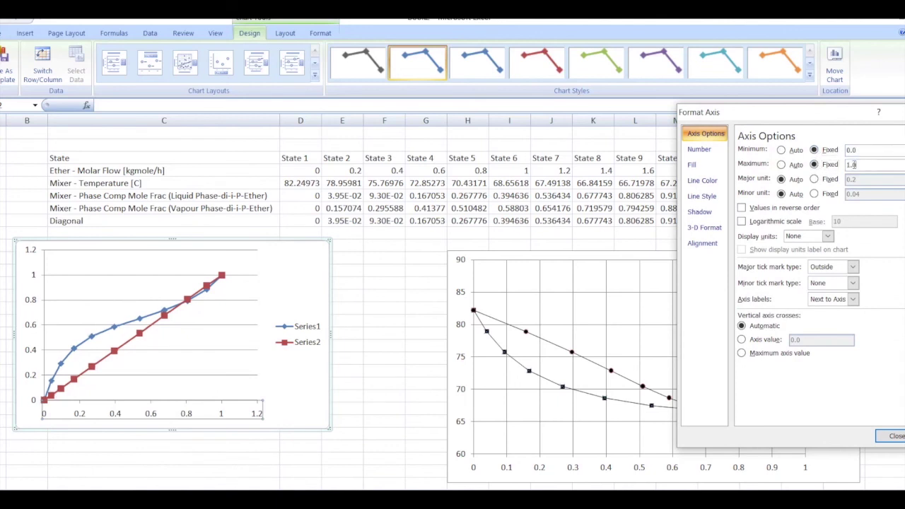
left_click(814, 179)
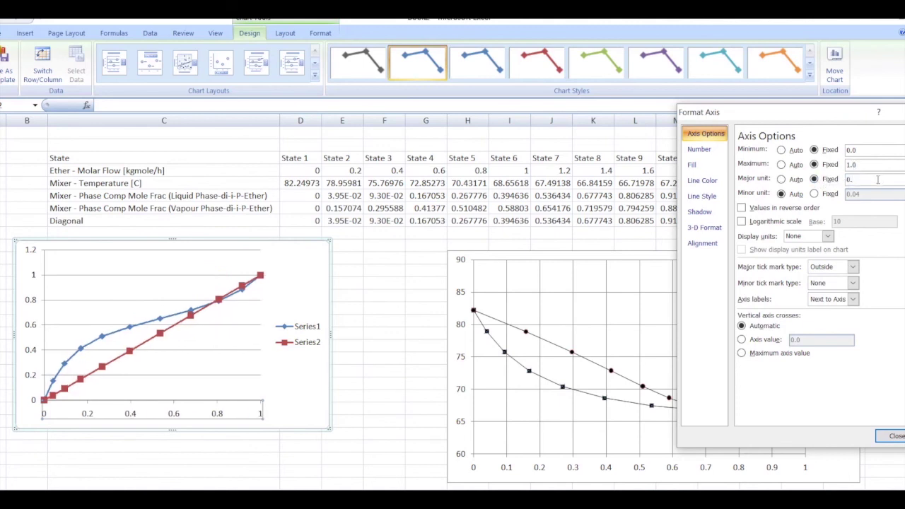
type("0.1")
left_click(894, 435)
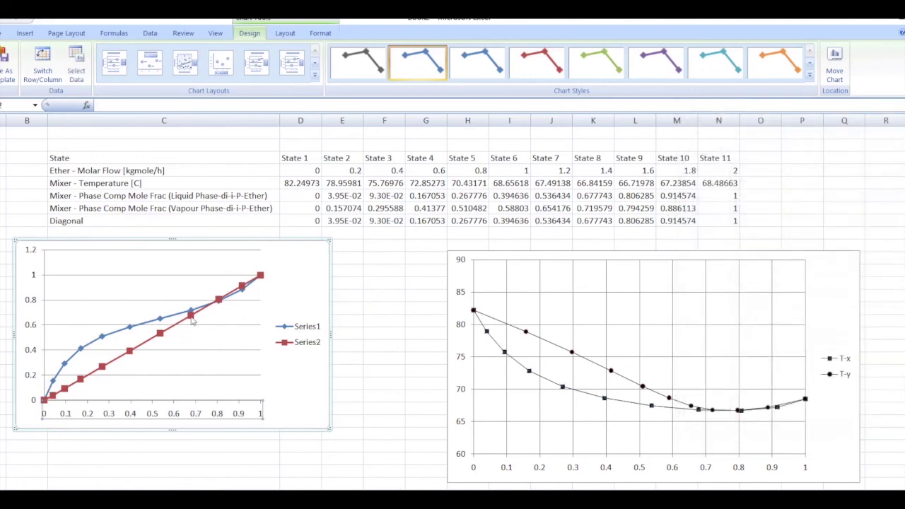
Step: Fix the x-y chart's vertical axis at minimum 0.0, maximum 1.0 and major unit 0.1
left_click(31, 256)
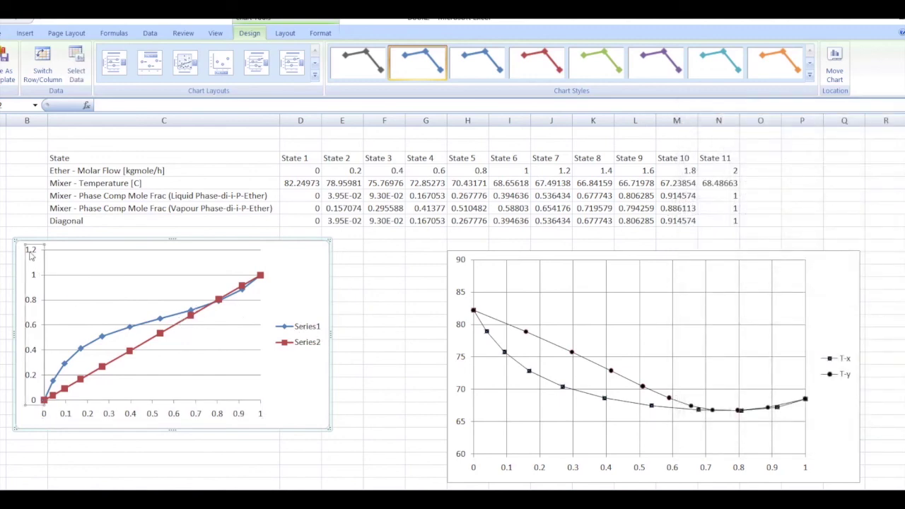
right_click(31, 256)
left_click(92, 377)
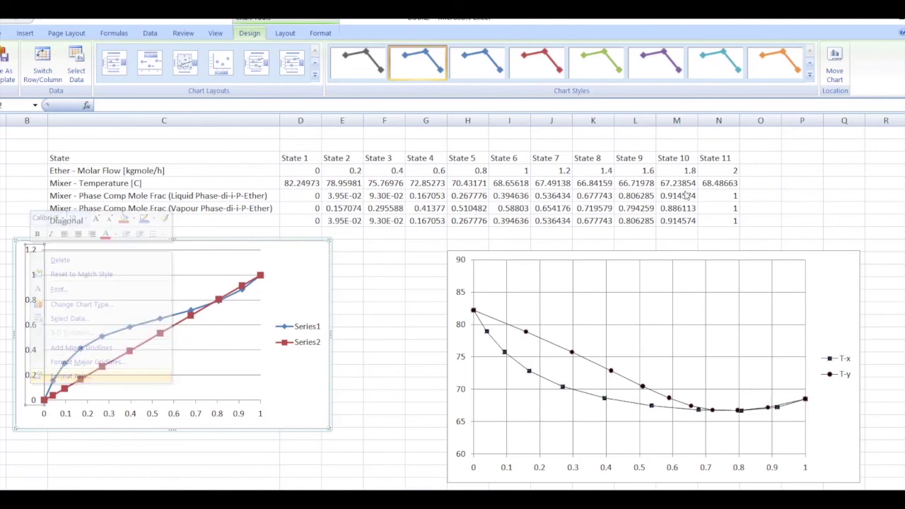
left_click(825, 151)
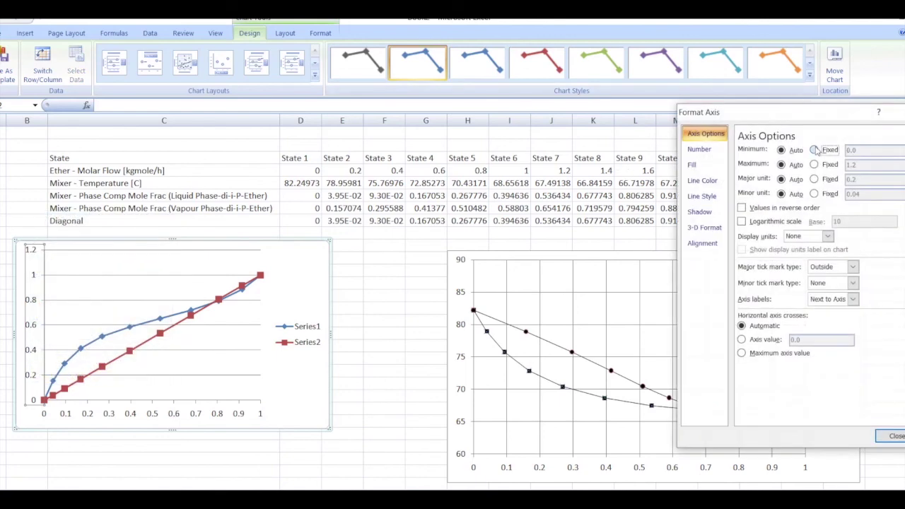
left_click(822, 165)
left_click(821, 180)
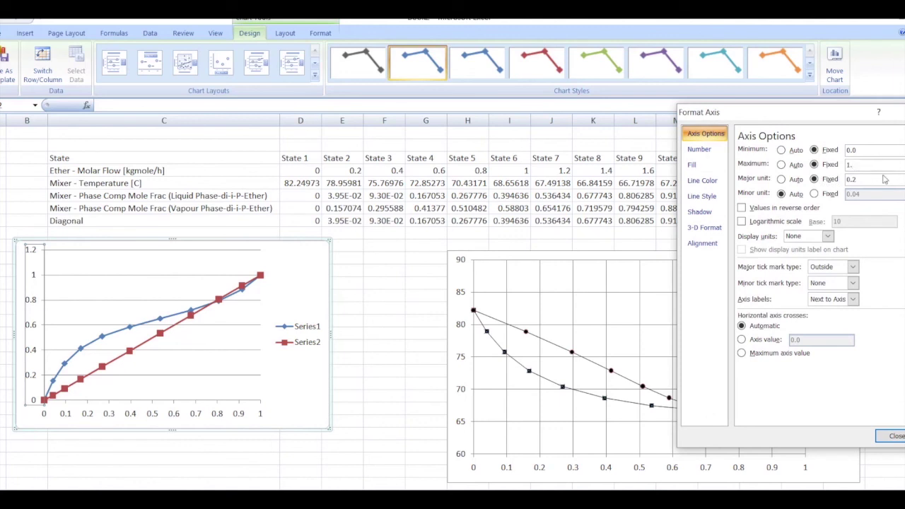
left_click(879, 183)
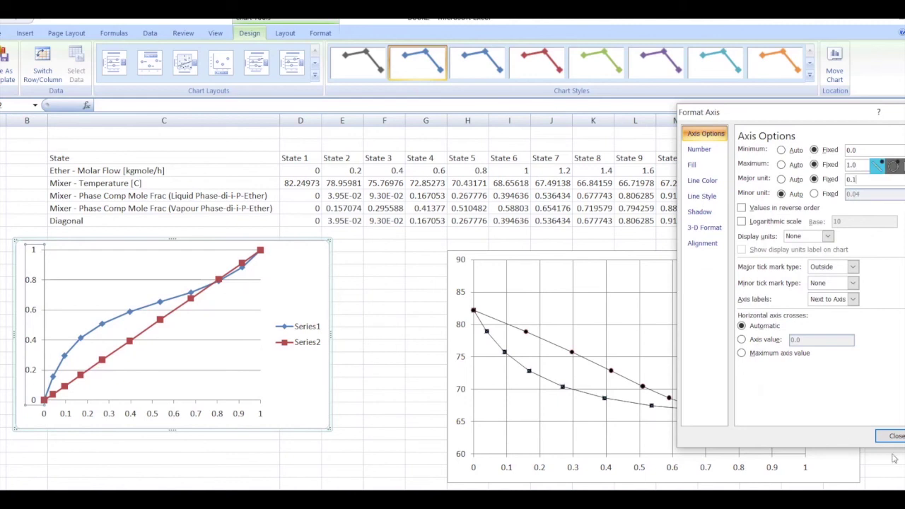
left_click(892, 436)
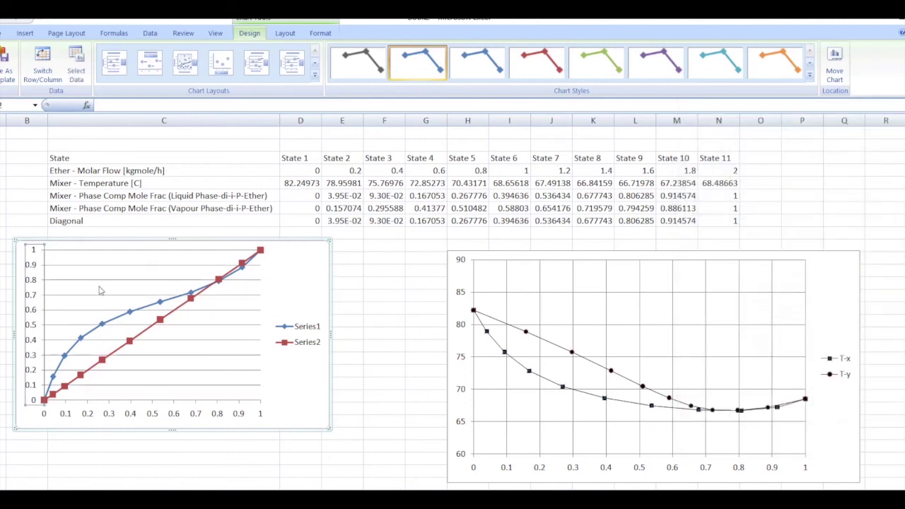
Step: Give the x-y chart's equilibrium curve, Series1, built-in circle markers of size 5
left_click(130, 312)
right_click(131, 313)
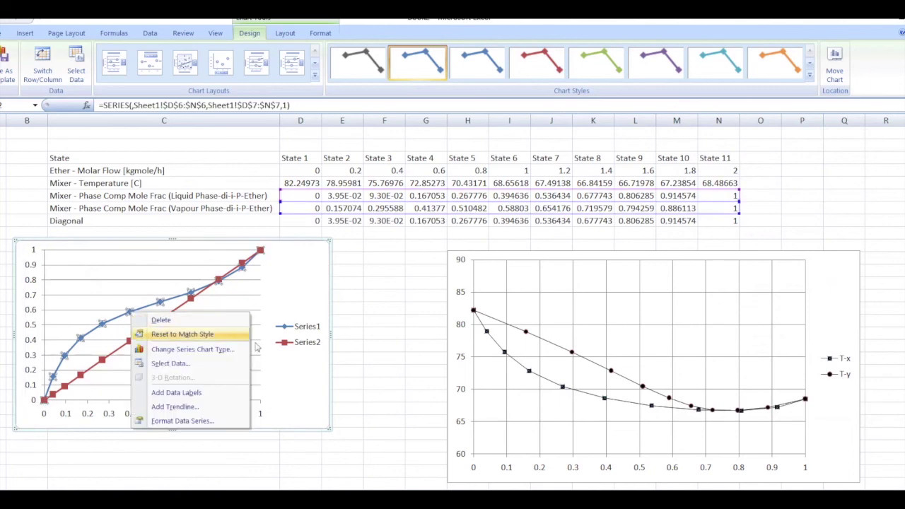
left_click(209, 422)
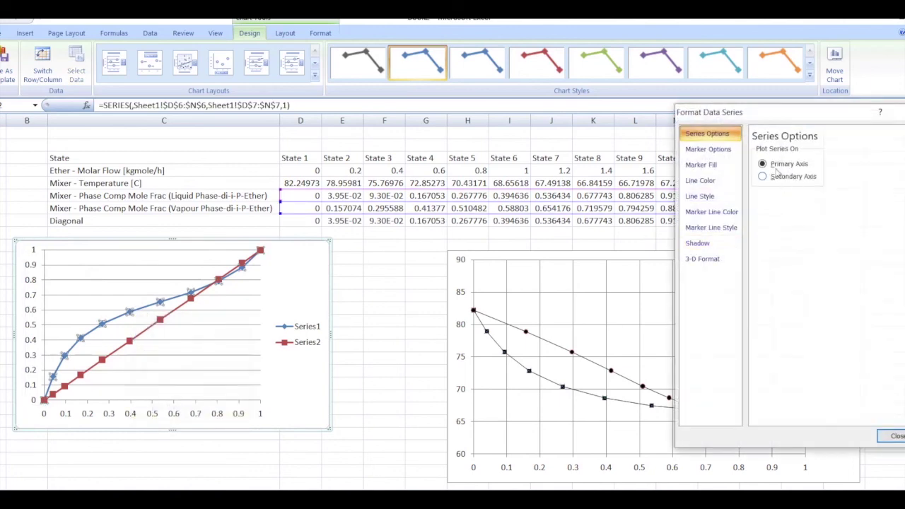
left_click(707, 149)
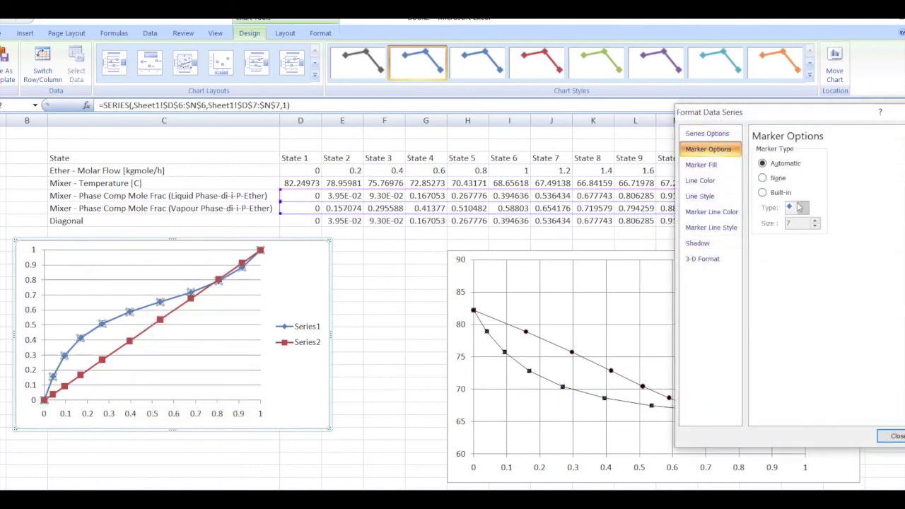
left_click(780, 192)
left_click(803, 207)
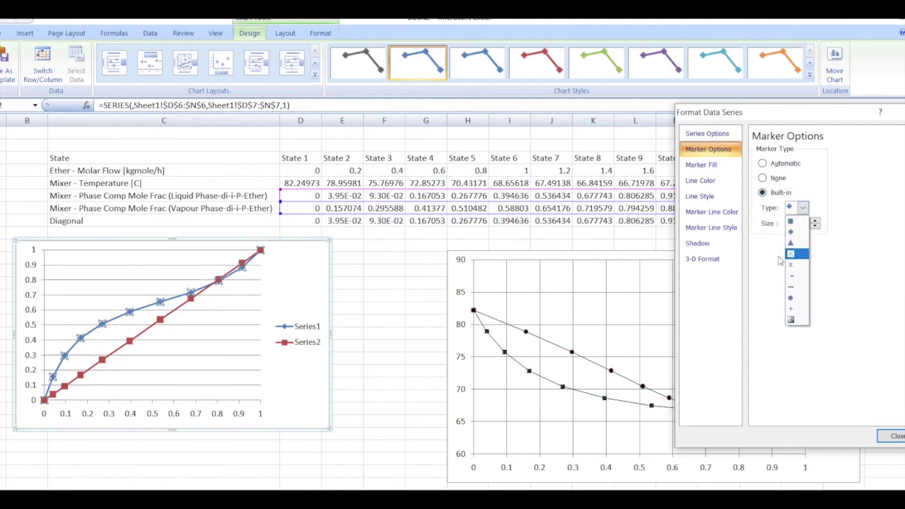
left_click(793, 297)
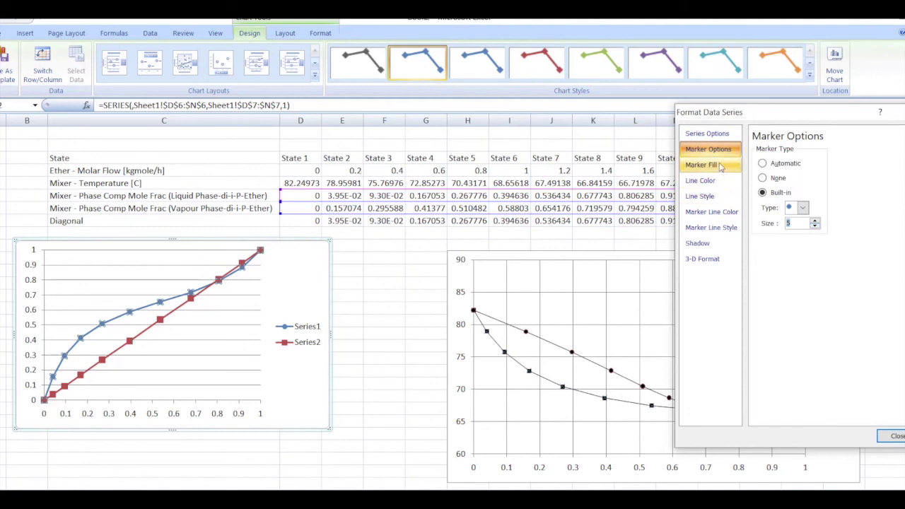
Step: Apply a solid black marker fill and a solid black line colour to the equilibrium curve
left_click(708, 164)
left_click(770, 164)
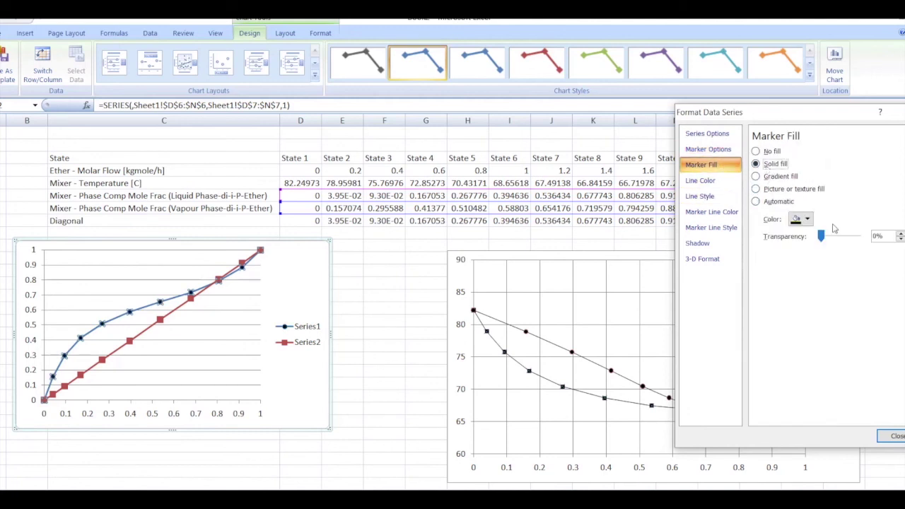
left_click(801, 219)
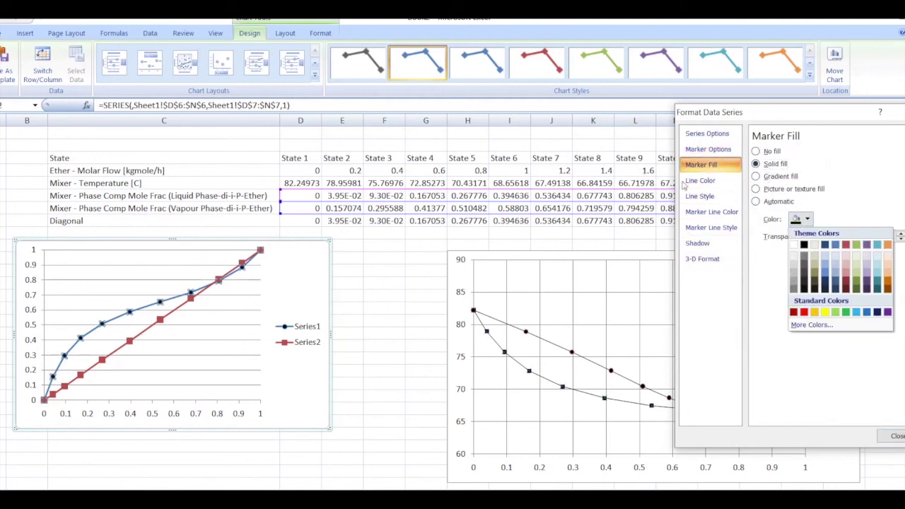
left_click(699, 181)
left_click(772, 163)
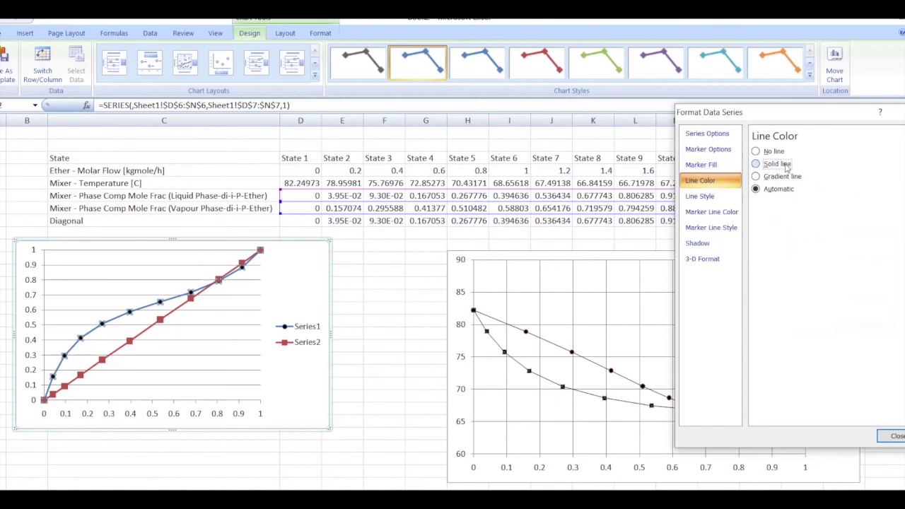
left_click(801, 205)
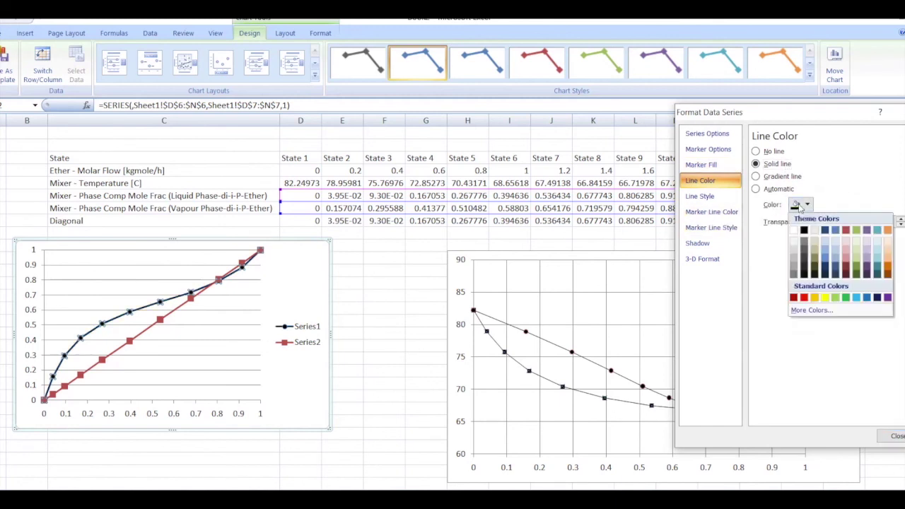
Step: Set the equilibrium curve's line width to 1 pt and close the series formatting
left_click(713, 194)
left_click(844, 150)
left_click(844, 149)
left_click(843, 150)
left_click(844, 149)
left_click(843, 150)
left_click(843, 149)
left_click(844, 150)
left_click(843, 154)
left_click(844, 154)
left_click(844, 154)
left_click(843, 154)
left_click(844, 154)
left_click(844, 154)
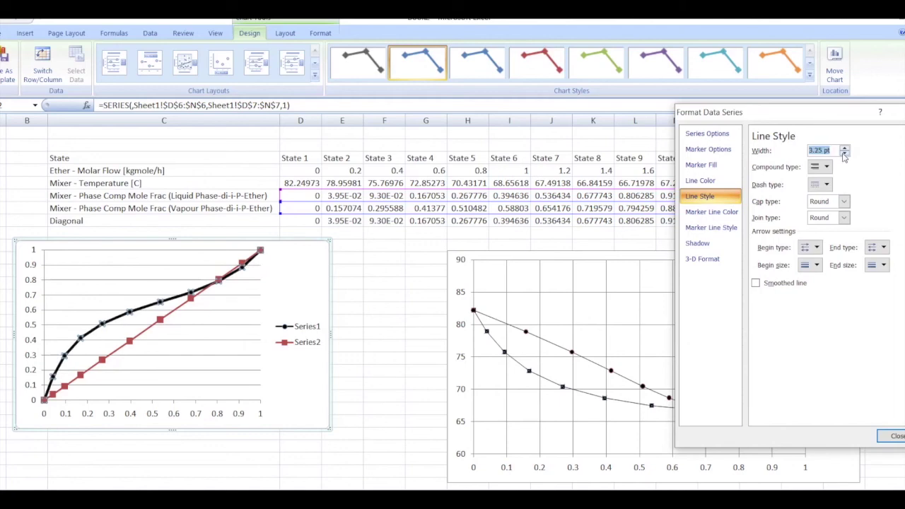
left_click(844, 155)
left_click(843, 154)
left_click(843, 154)
left_click(844, 154)
left_click(843, 154)
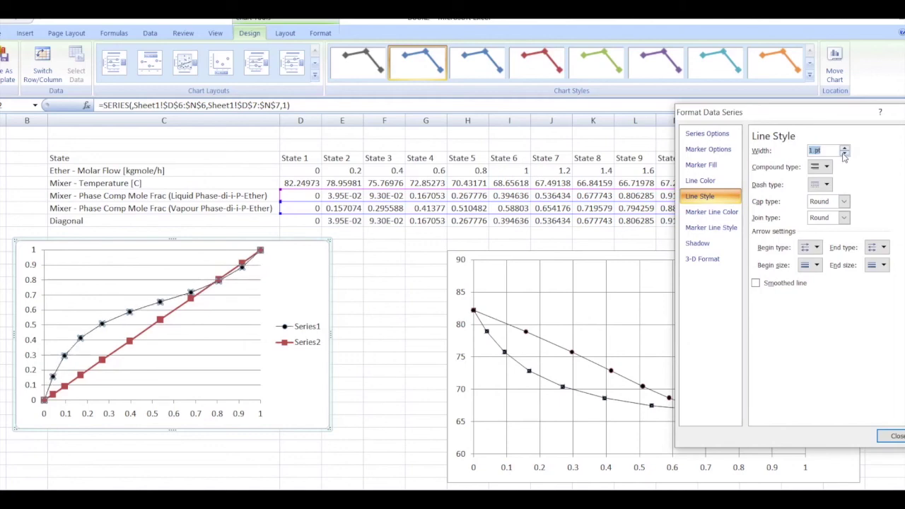
left_click(892, 436)
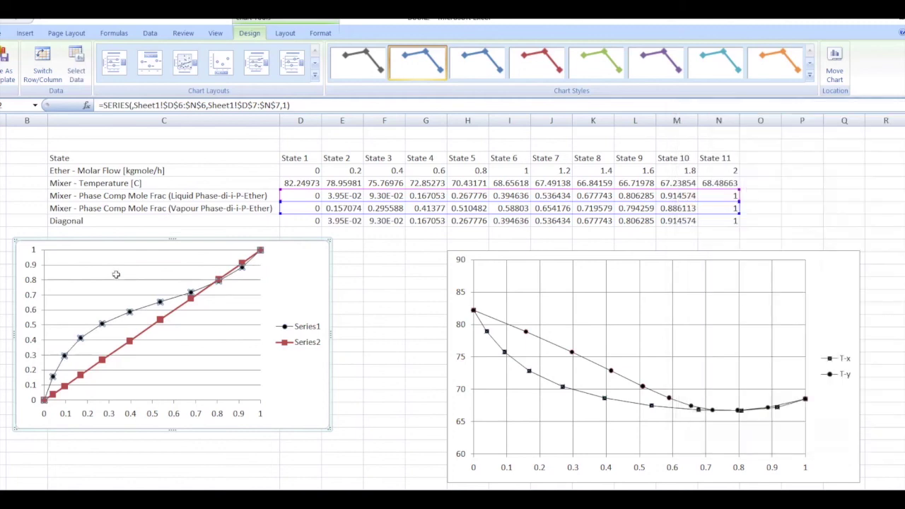
Step: Give the diagonal series, Series2, the built-in asterisk marker at size 7
left_click(192, 300)
right_click(192, 300)
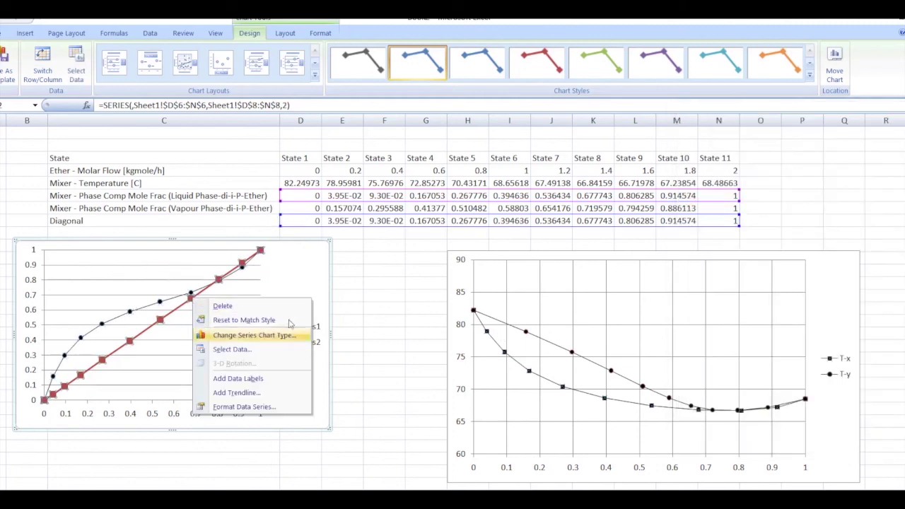
left_click(244, 407)
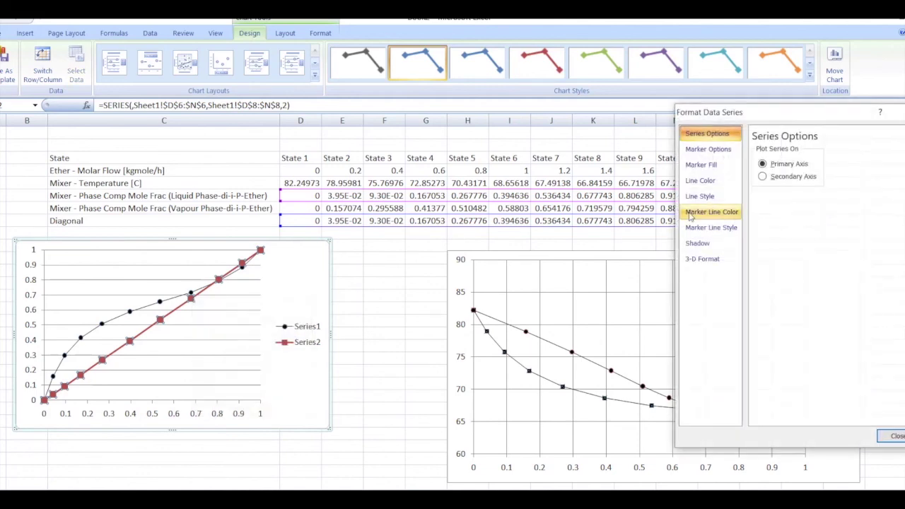
left_click(721, 151)
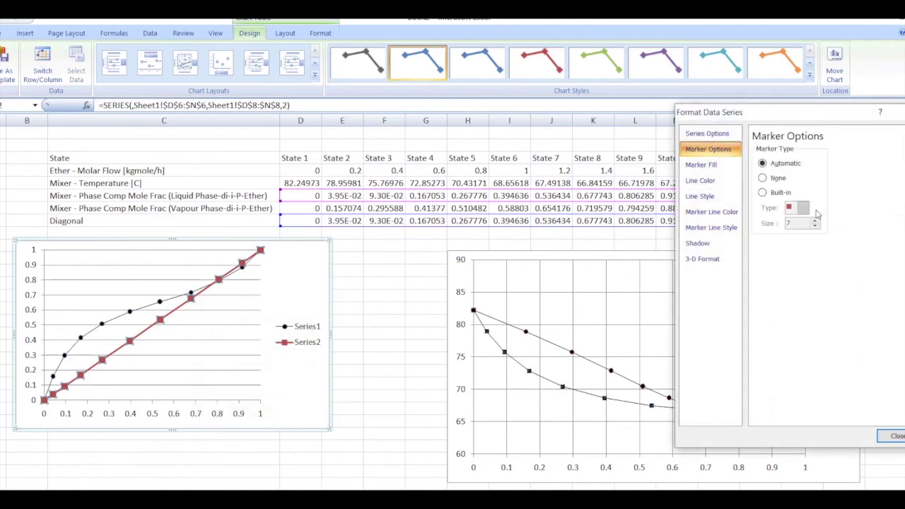
left_click(791, 192)
left_click(802, 207)
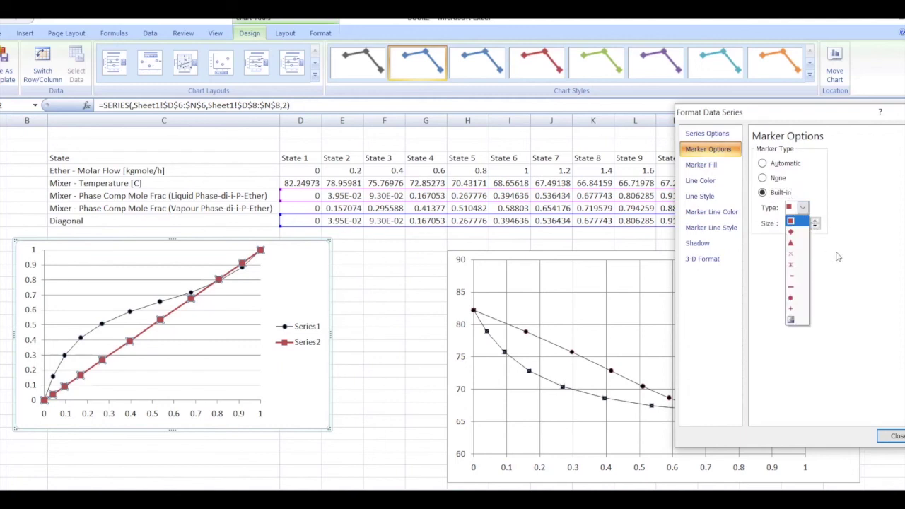
left_click(805, 266)
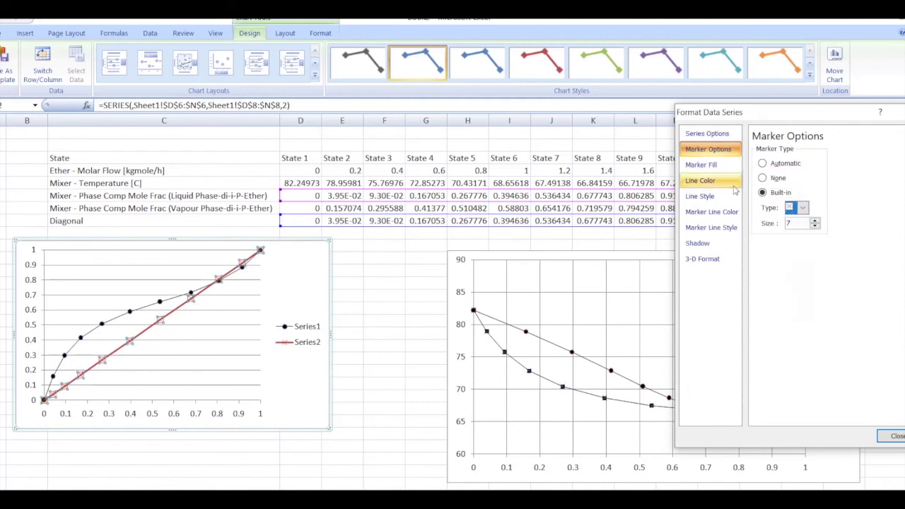
Step: Apply a solid black marker fill and a solid black line colour to the diagonal series
left_click(714, 170)
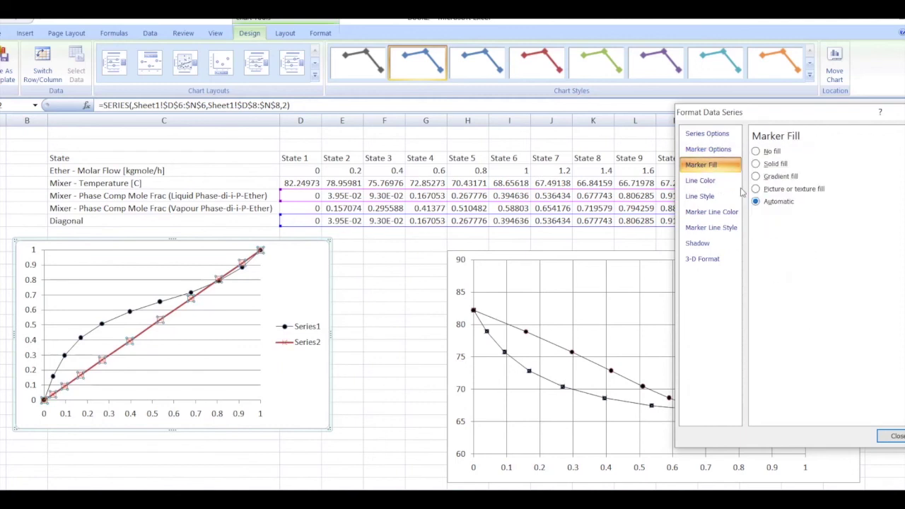
left_click(775, 164)
left_click(799, 219)
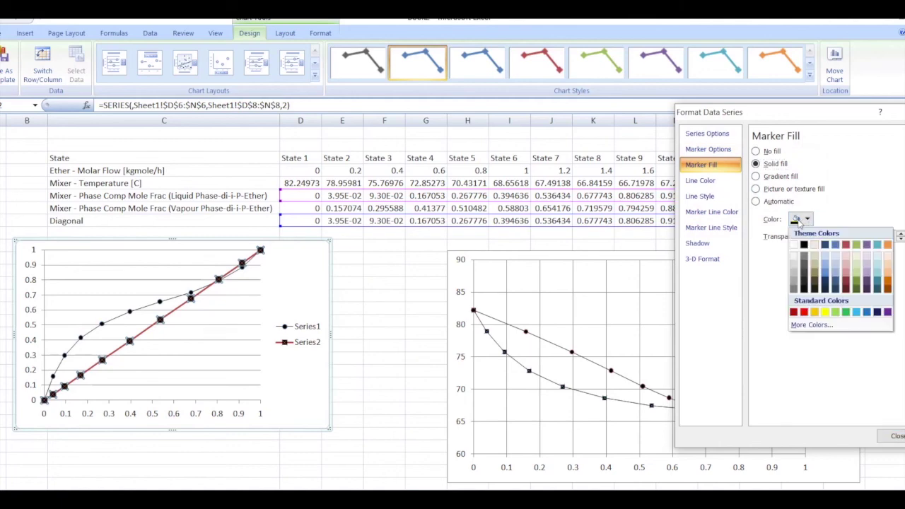
left_click(700, 189)
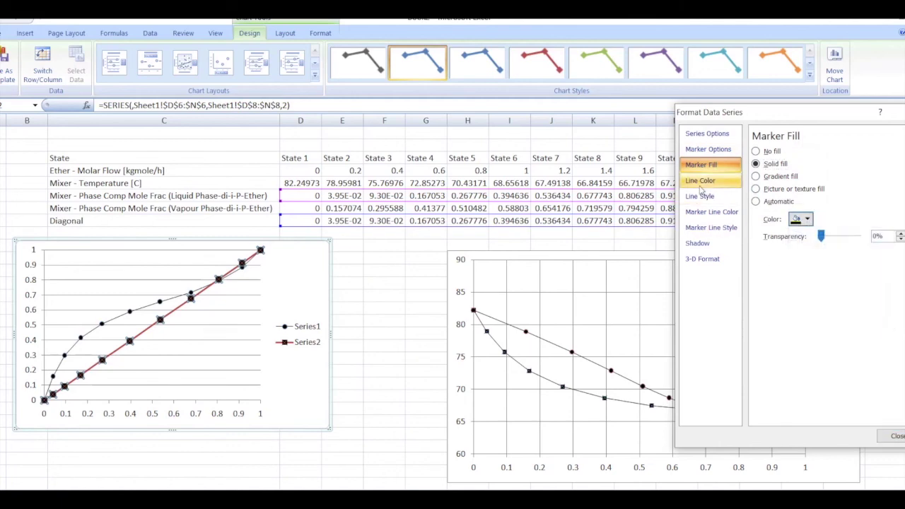
left_click(701, 185)
left_click(770, 163)
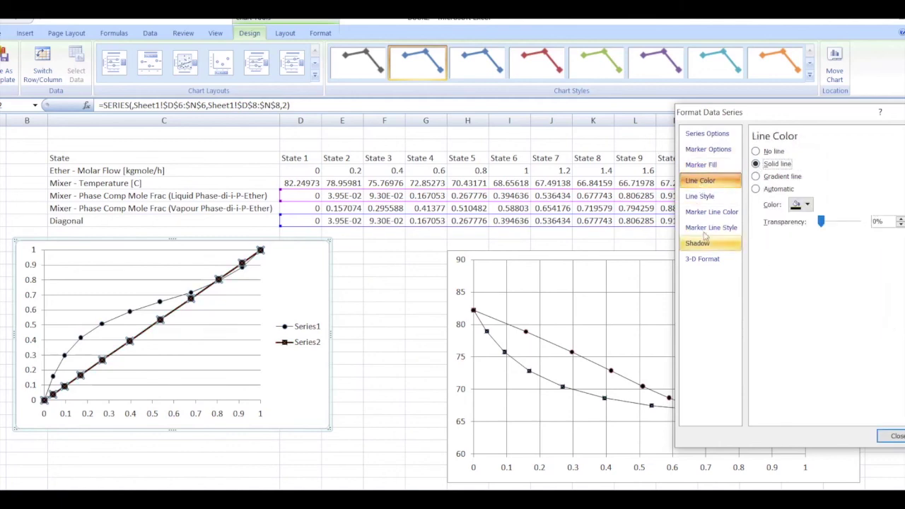
Step: Set the diagonal series' line width to 1 pt and close the series formatting
left_click(801, 205)
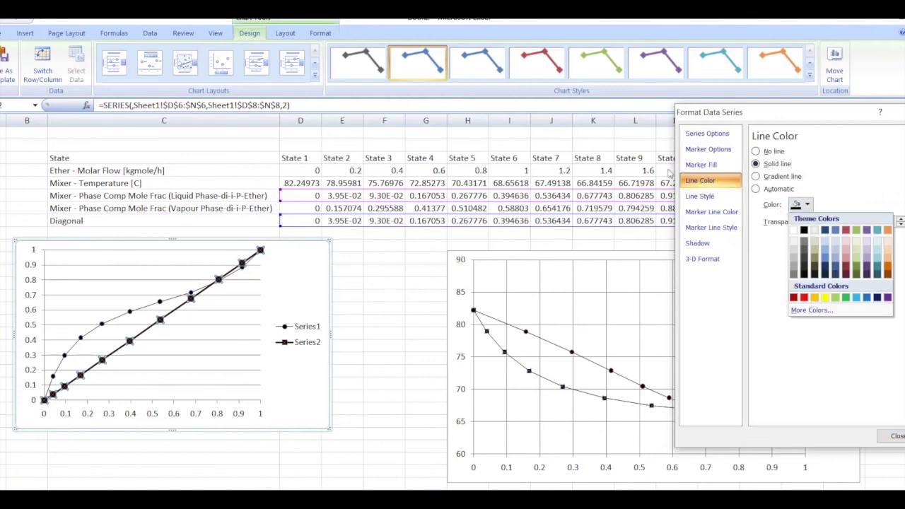
left_click(699, 197)
left_click(844, 153)
left_click(844, 153)
left_click(844, 153)
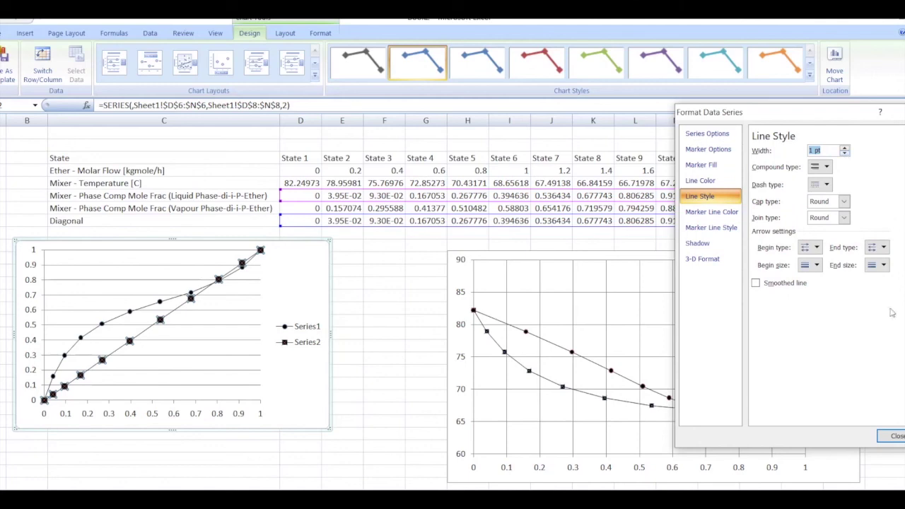
left_click(892, 435)
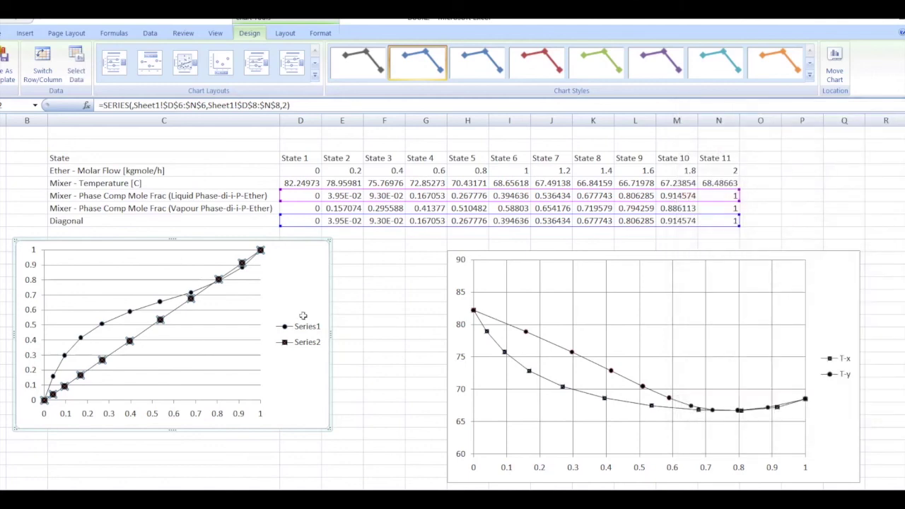
Step: Enlarge the x-y chart and add a title reading "x" below its horizontal axis
left_click(311, 418)
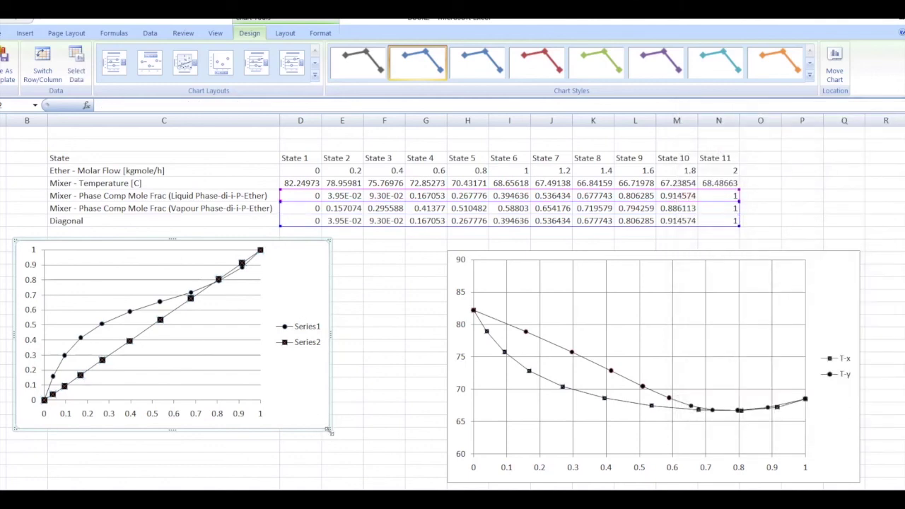
left_click_drag(330, 430, 376, 482)
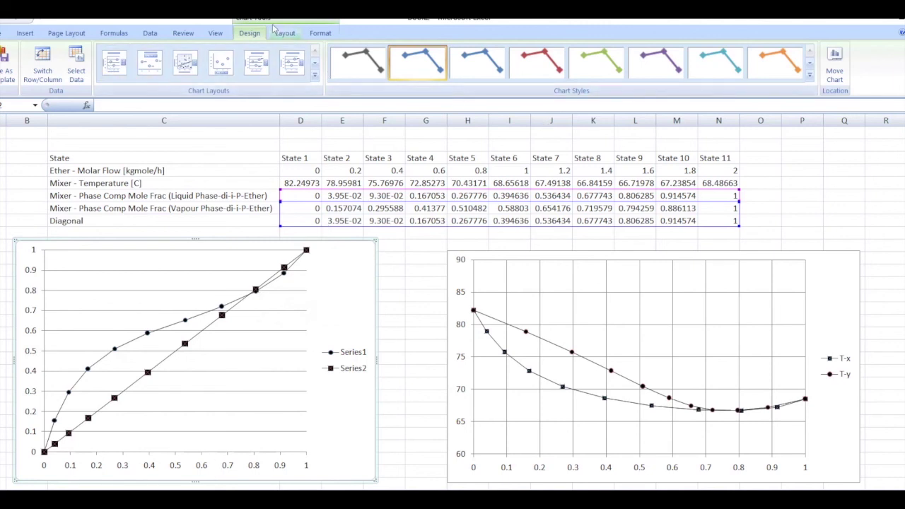
left_click(290, 35)
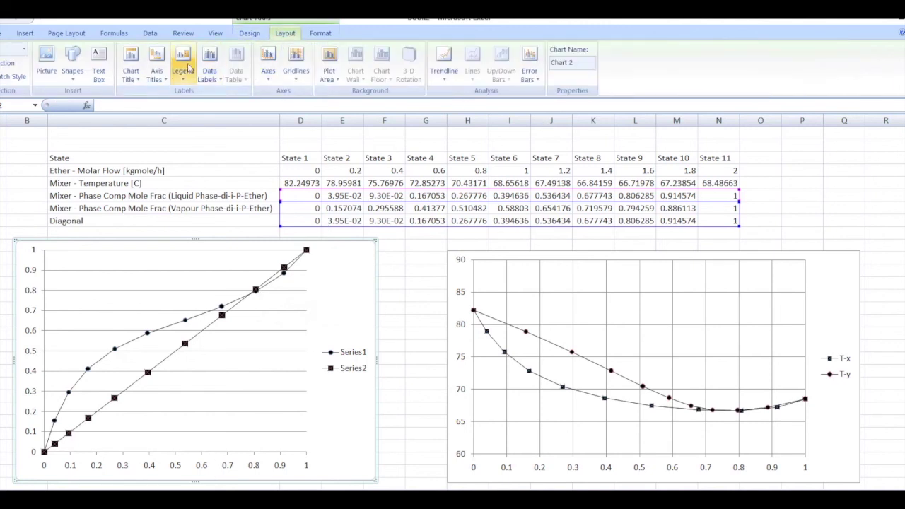
left_click(162, 78)
mouse_move(212, 93)
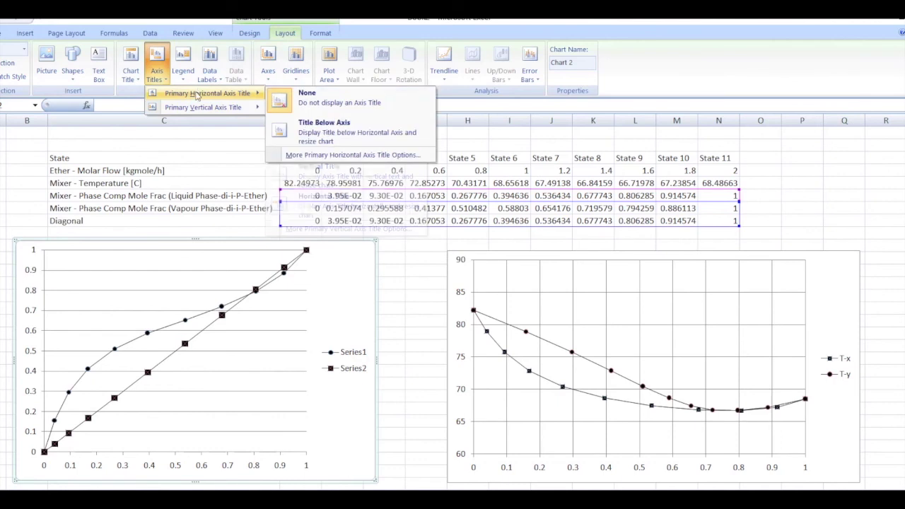
left_click(377, 132)
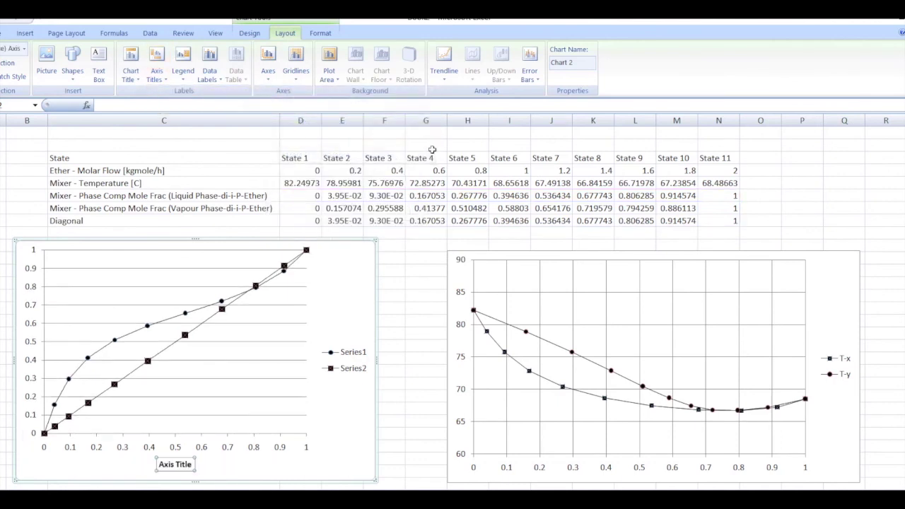
type("x")
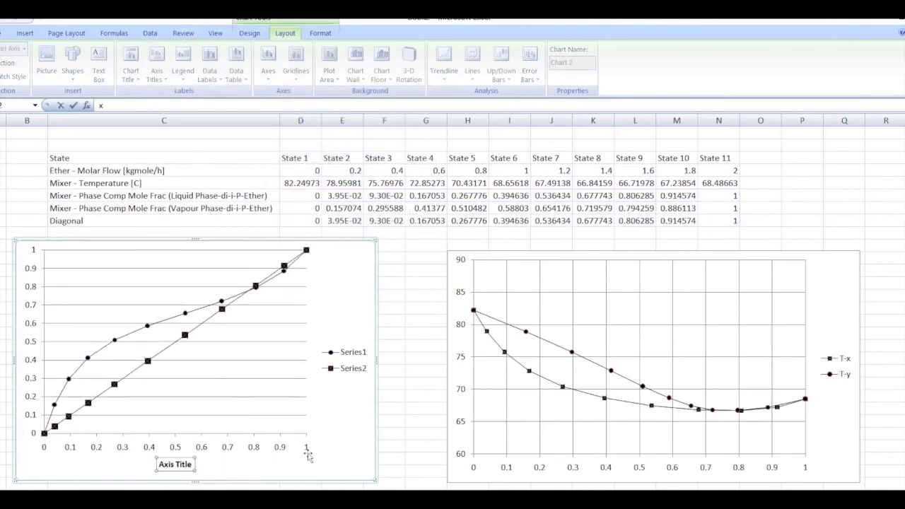
left_click(334, 458)
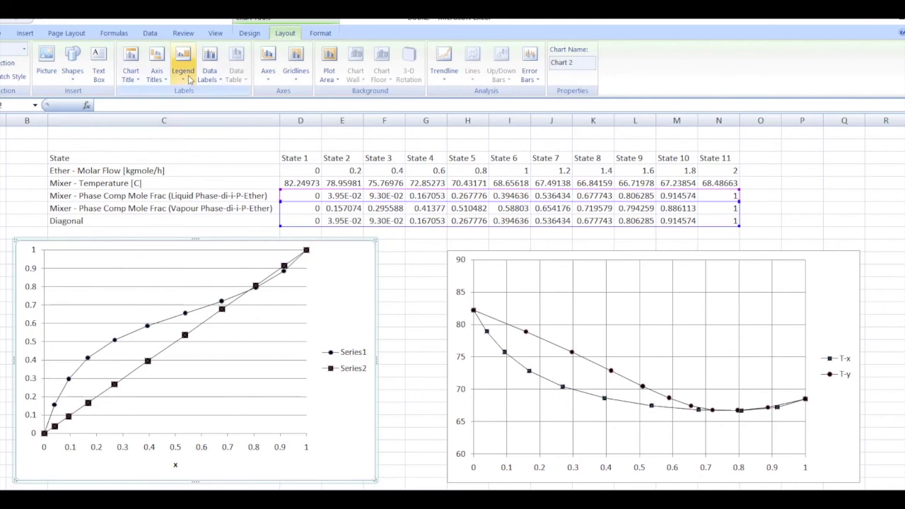
Step: Add a rotated title reading "y" to the x-y chart's vertical axis
left_click(157, 71)
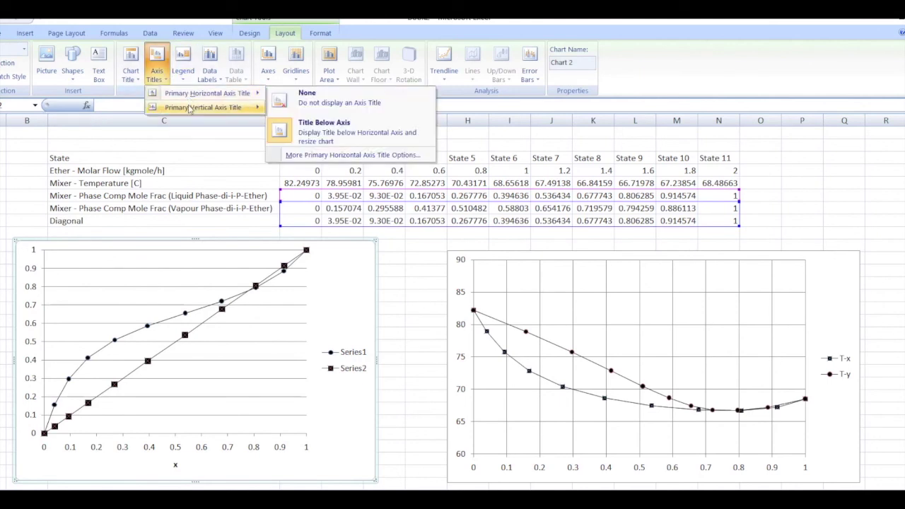
mouse_move(189, 108)
left_click(322, 145)
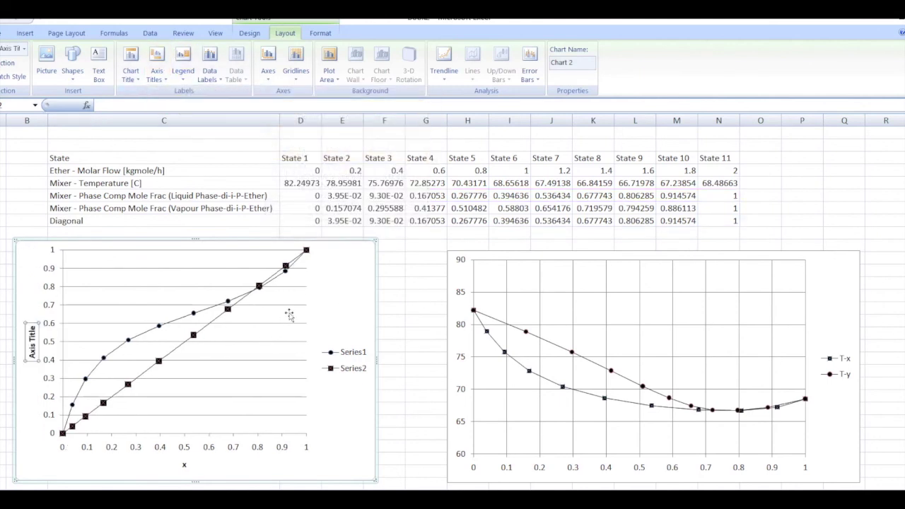
type("y")
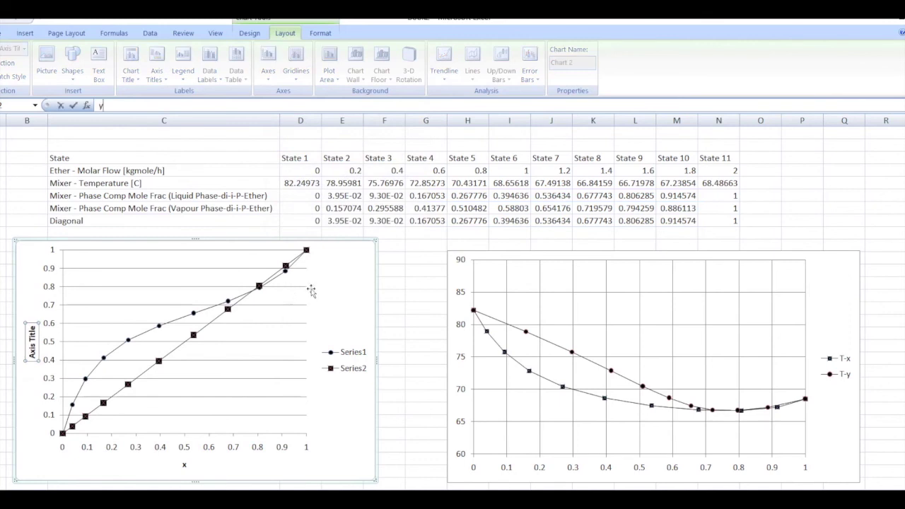
left_click(39, 289)
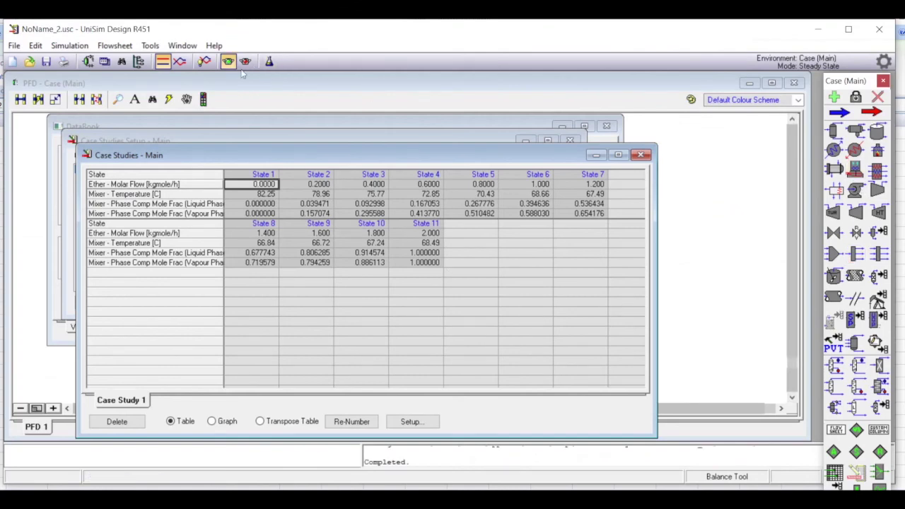
Step: In UniSim Design's basis environment, change the Basis-1 fluid package to UNIQUAC, view its binary coefficients and close the package
left_click(270, 62)
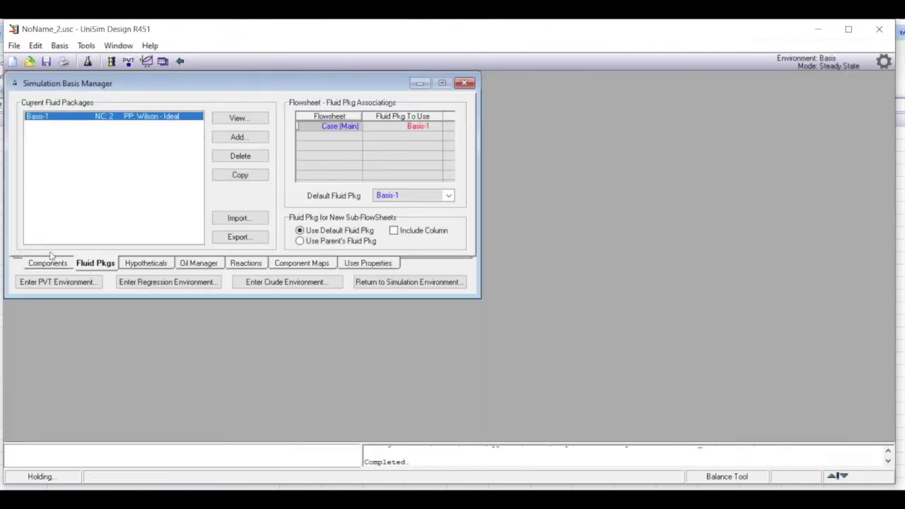
left_click(239, 118)
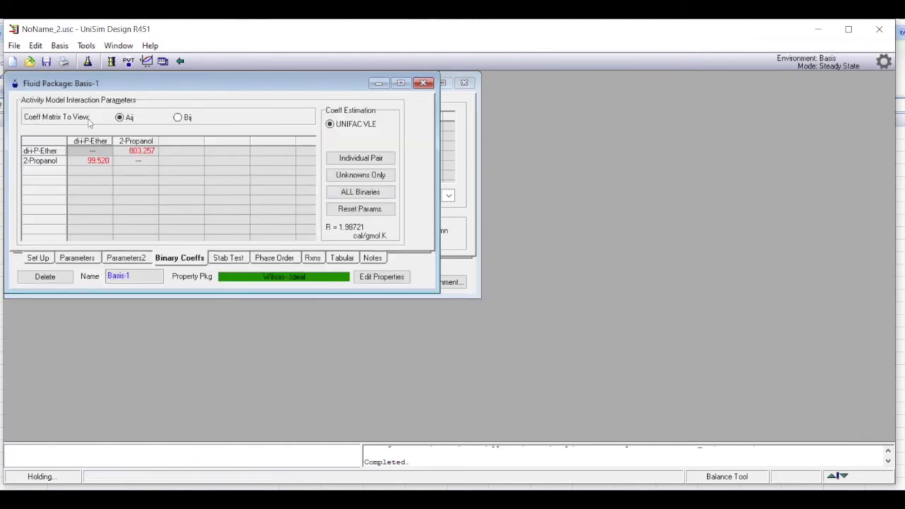
left_click(49, 260)
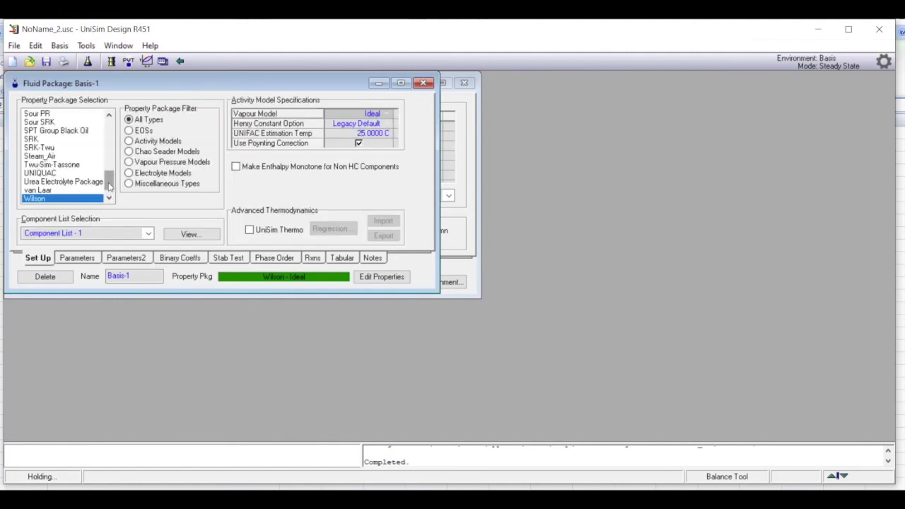
left_click(55, 173)
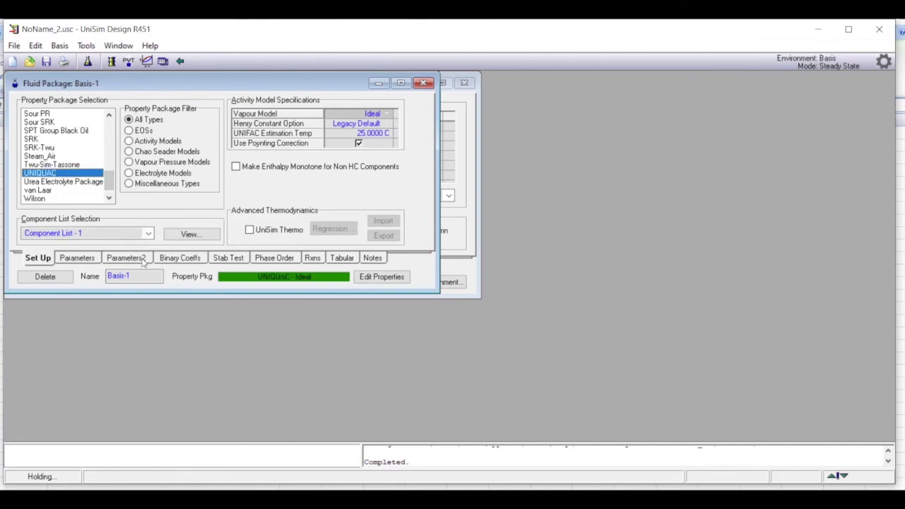
left_click(171, 260)
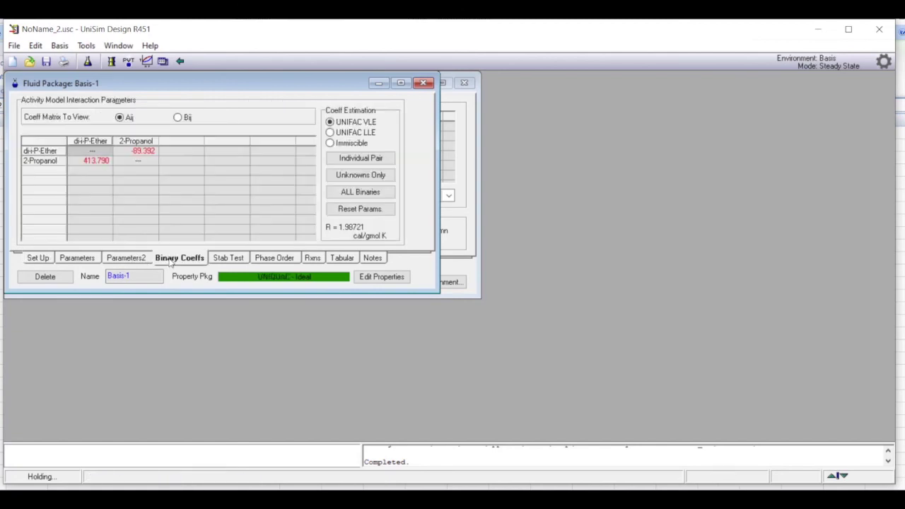
left_click(423, 83)
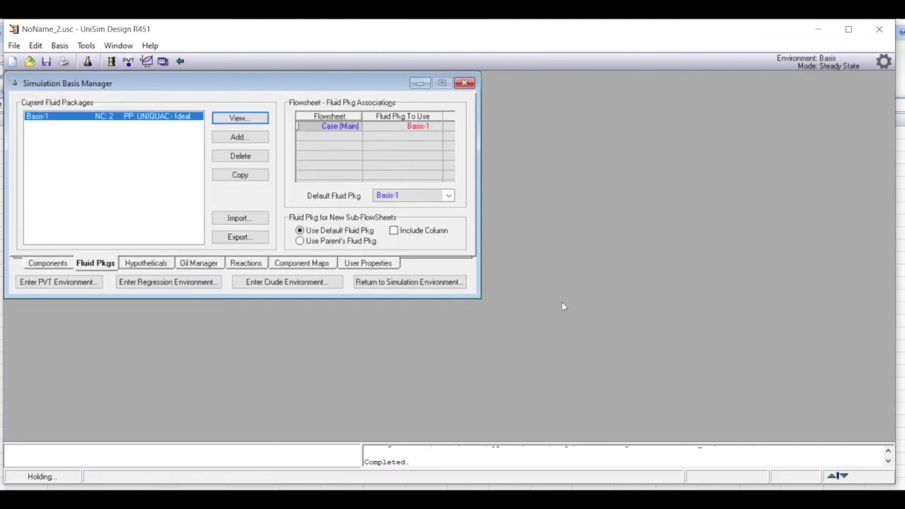